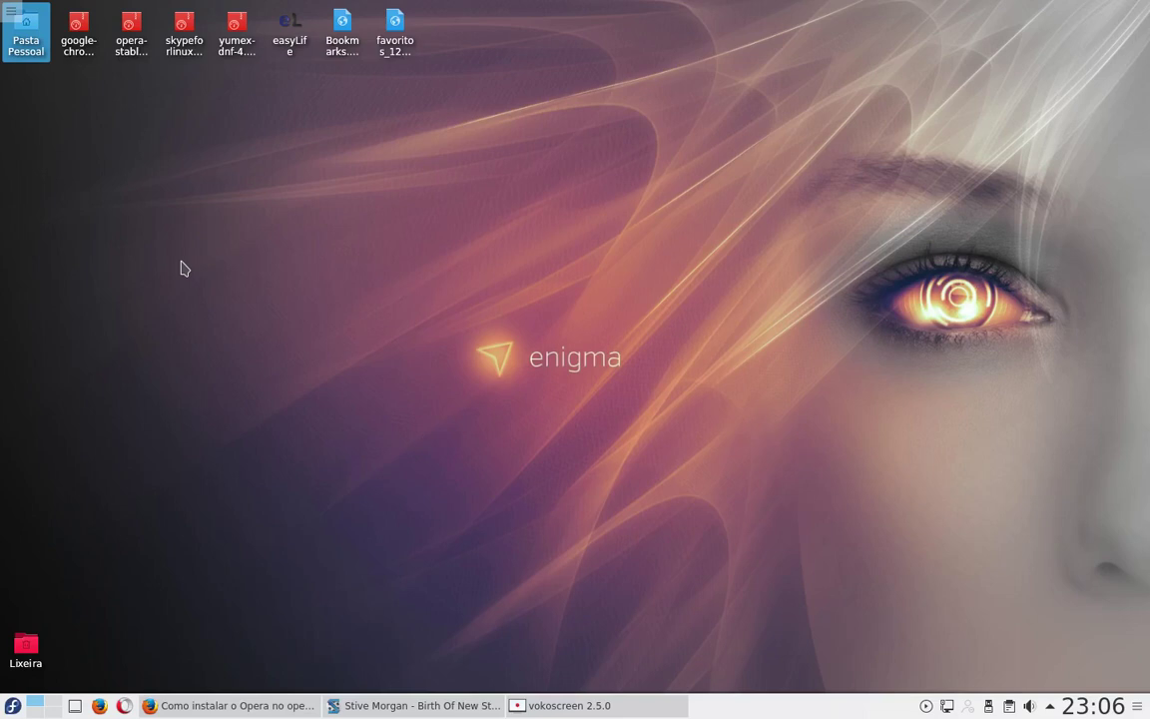
- Toggle the Firefox window from the taskbar several times to peek at the desktop
{"action": "left_click", "coordinate": [205, 702]}
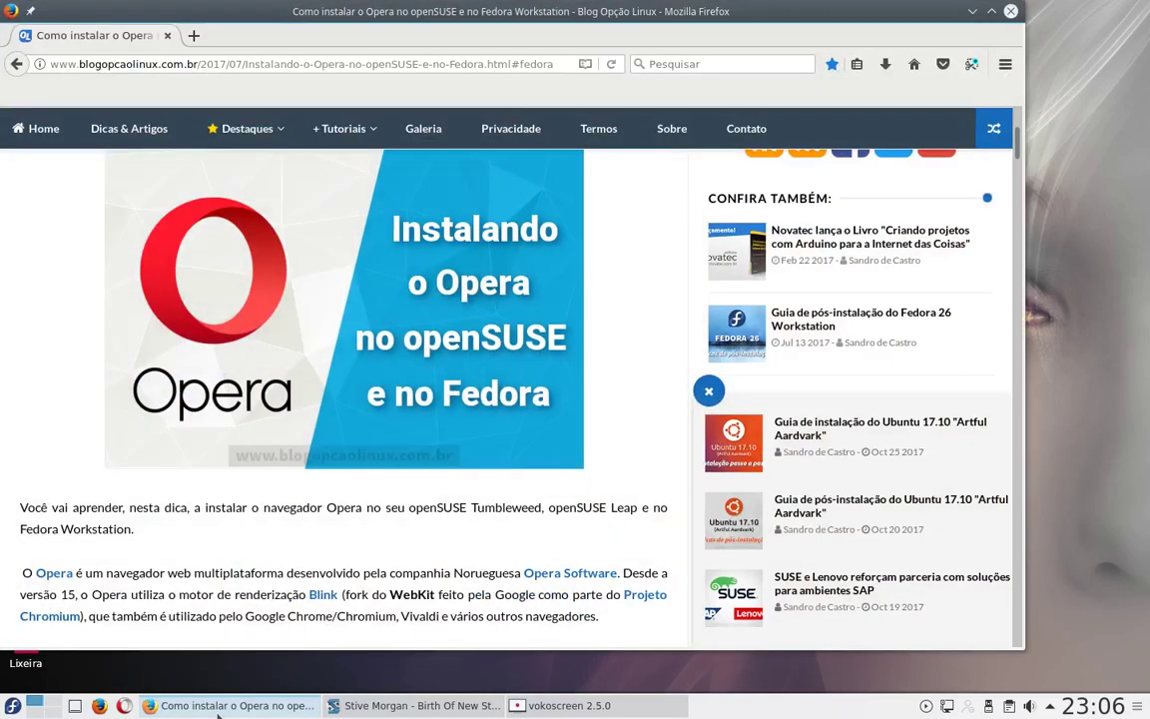
{"action": "left_click", "coordinate": [217, 709]}
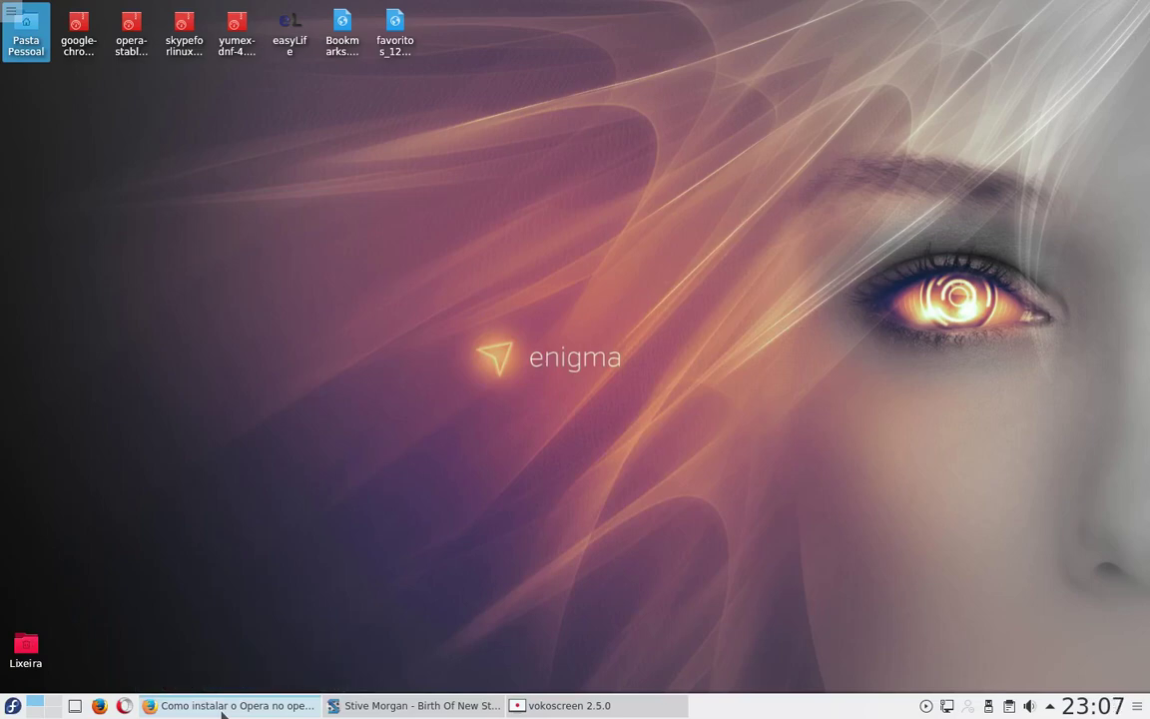
{"action": "left_click", "coordinate": [225, 712]}
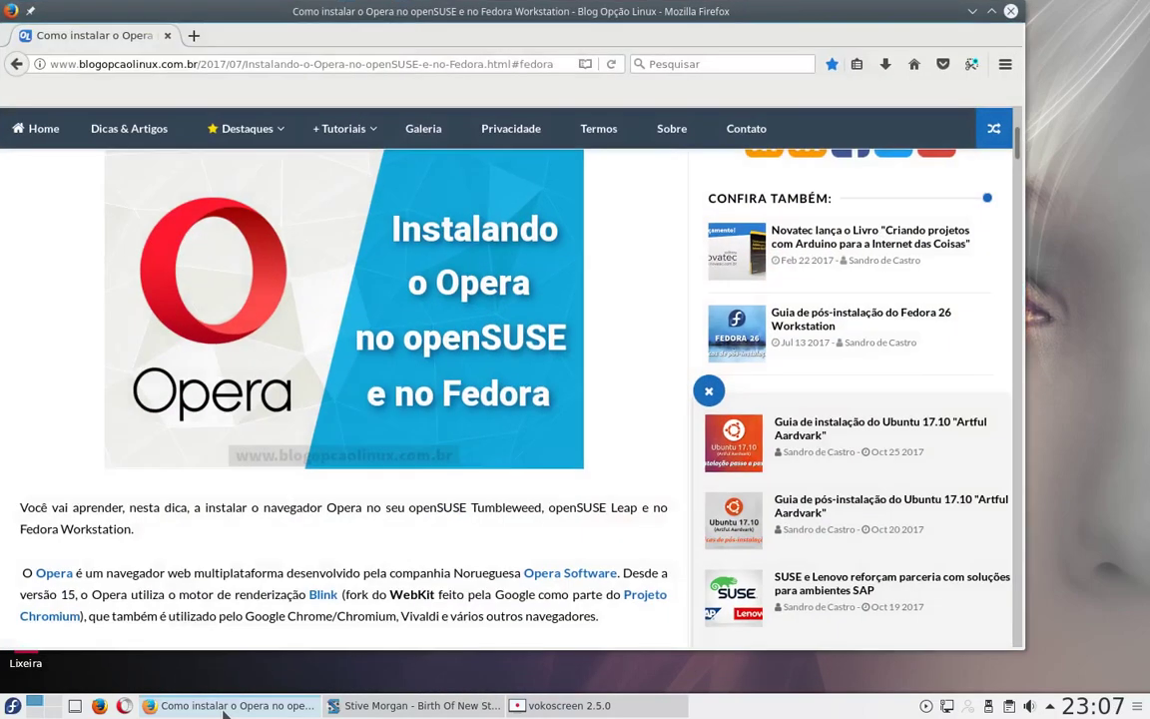
{"action": "left_click", "coordinate": [225, 712]}
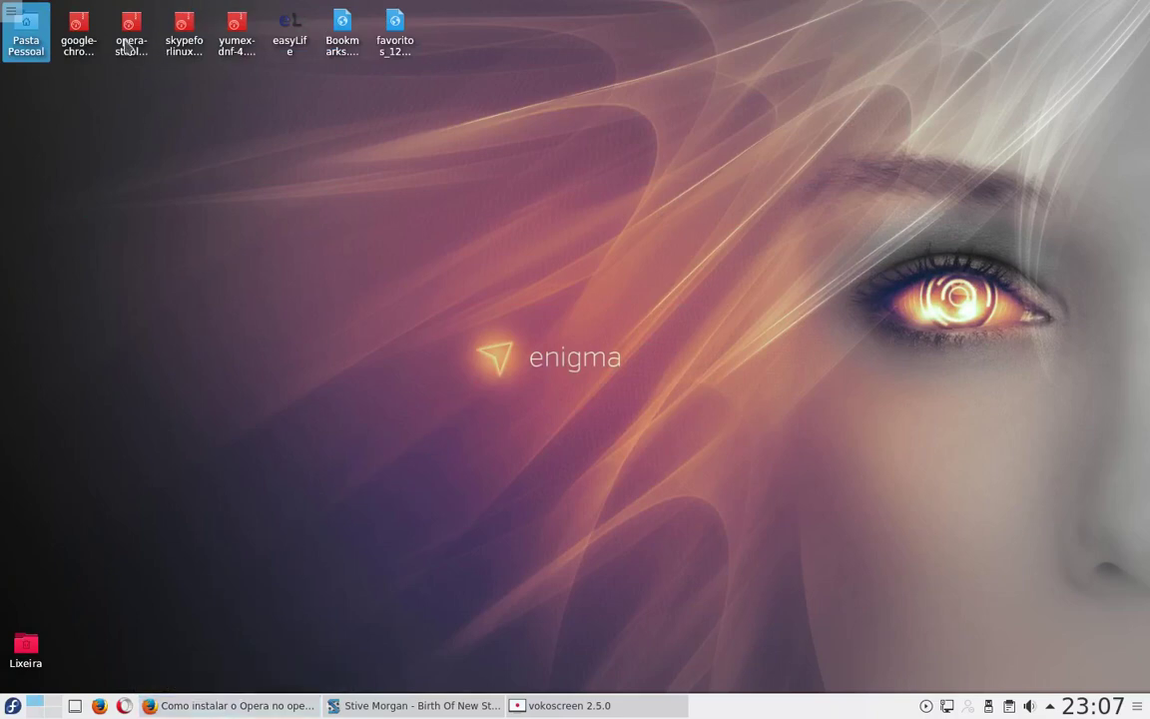
{"action": "left_click", "coordinate": [237, 703]}
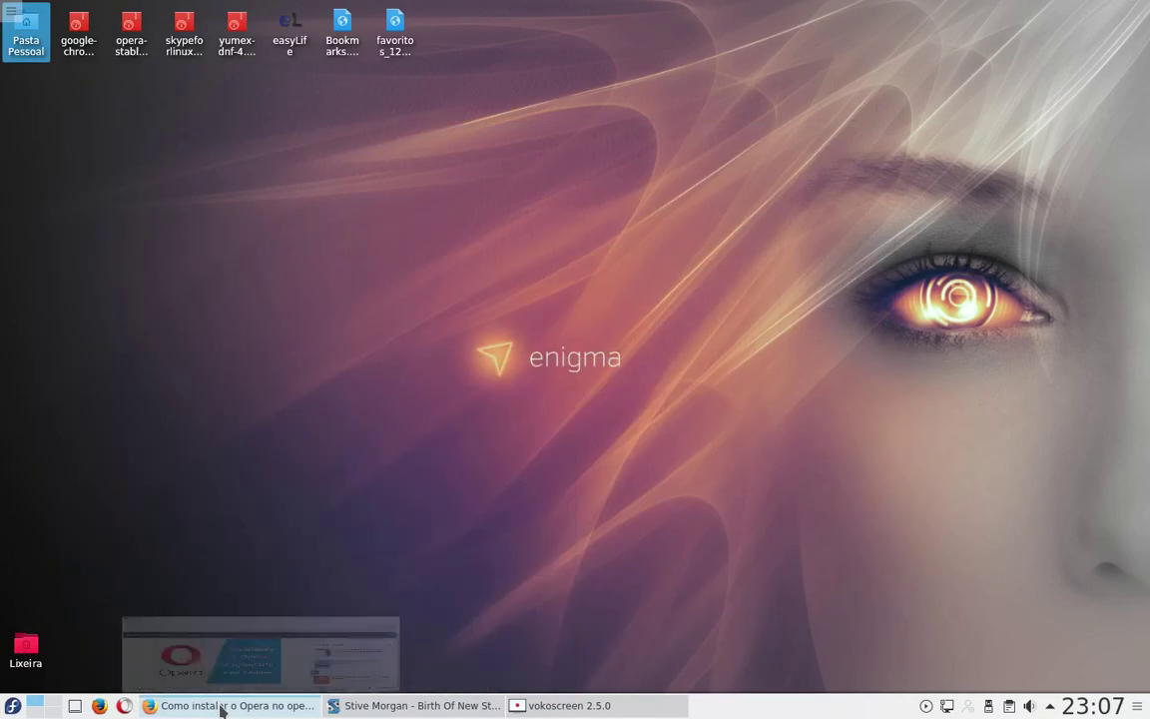
{"action": "left_click", "coordinate": [236, 705]}
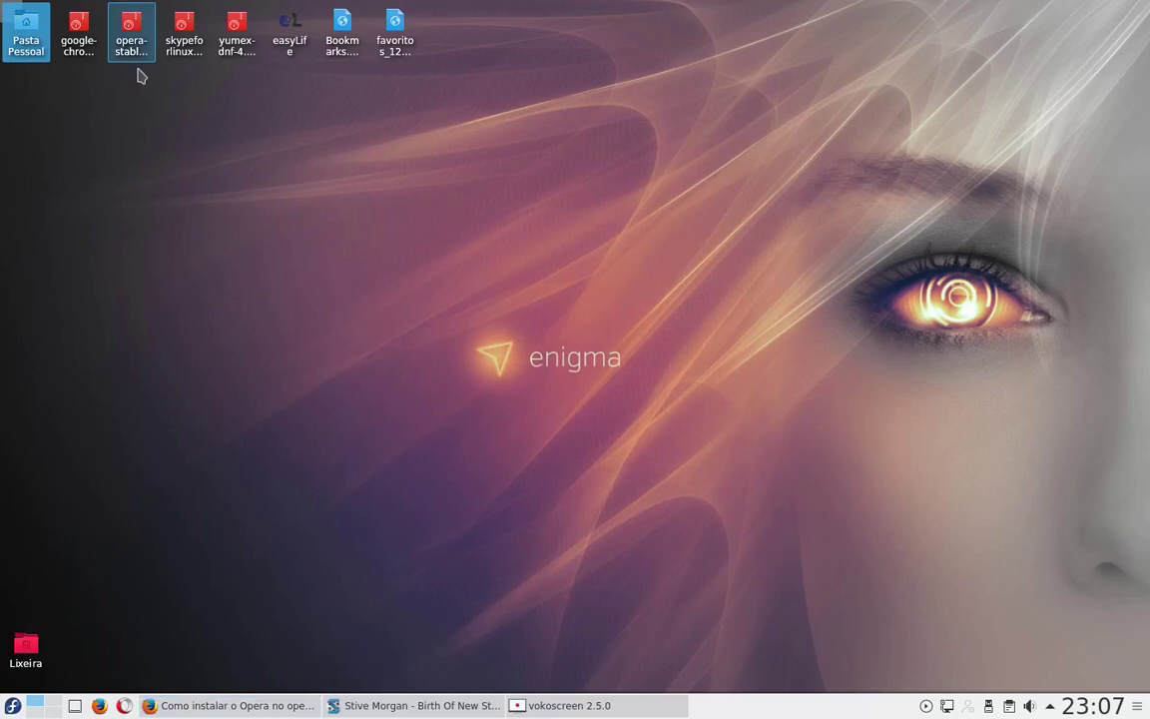
- Select the opera-stable package file, restore Firefox and open a new blank tab
{"action": "left_click", "coordinate": [131, 38]}
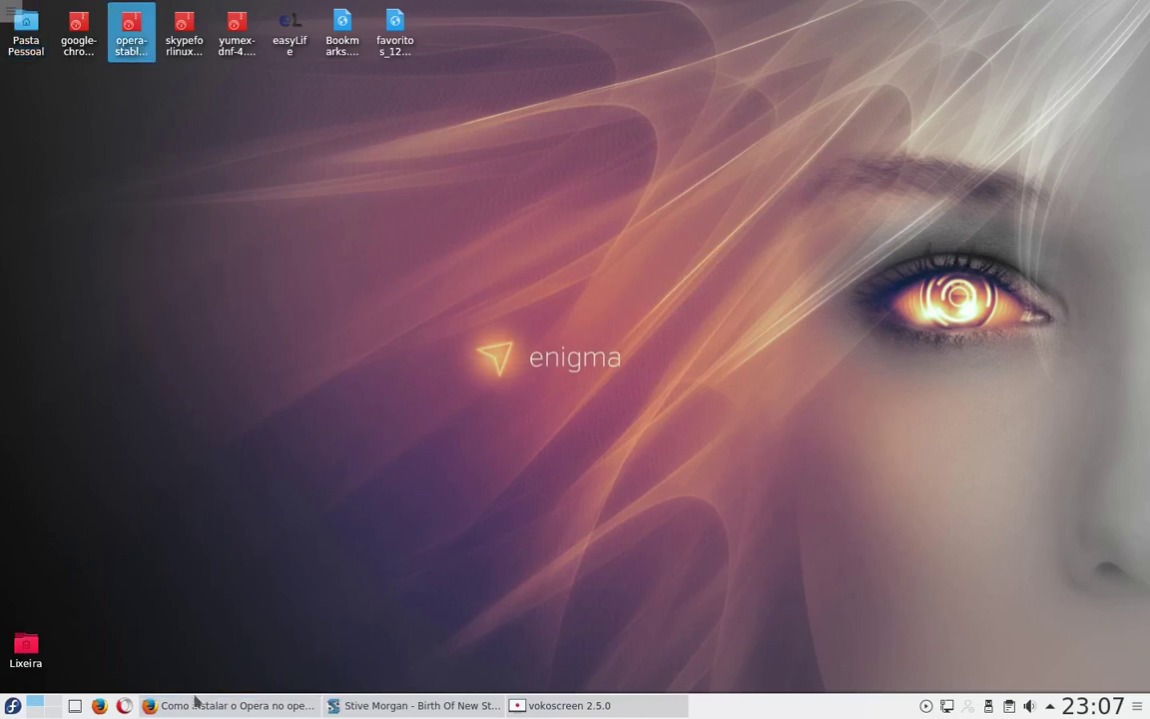
{"action": "left_click", "coordinate": [299, 706]}
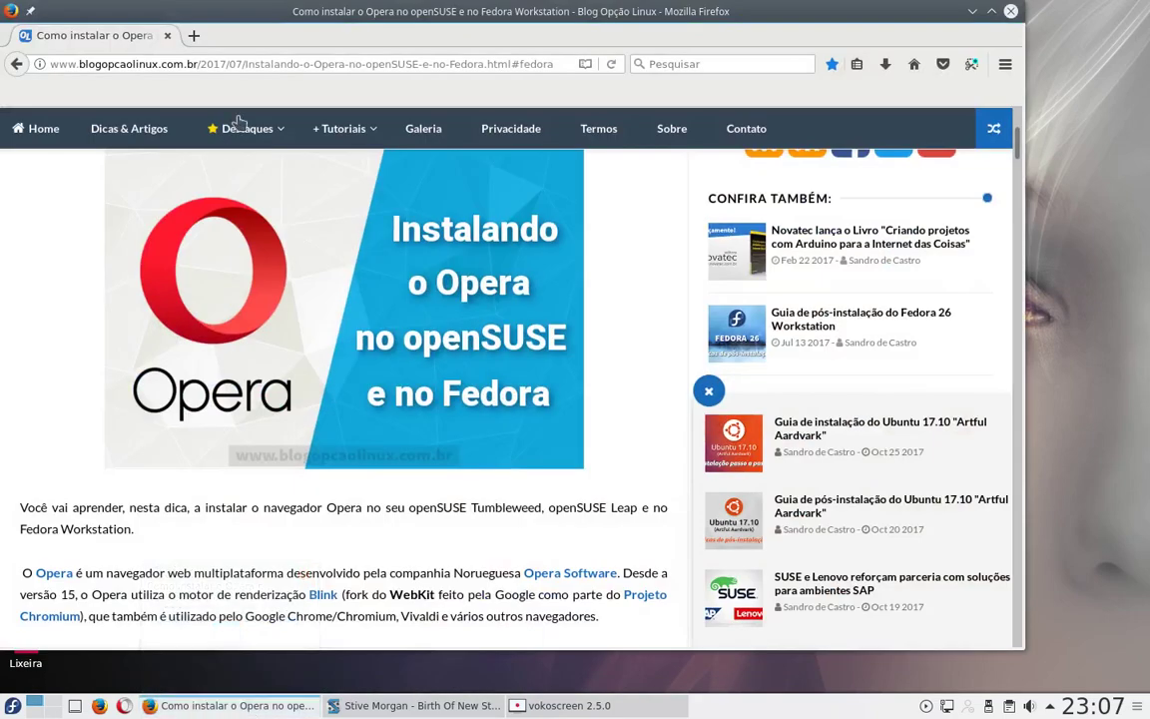
{"action": "left_click", "coordinate": [194, 35]}
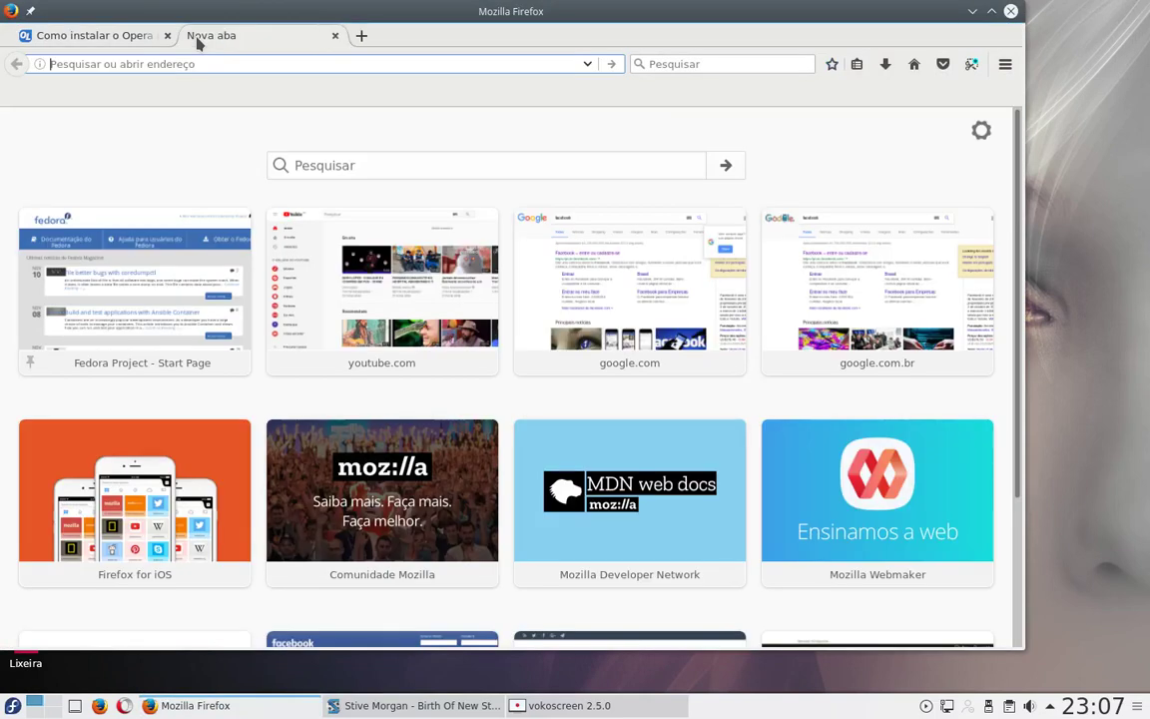
- Search the web for 'opera' and open Opera's download page, highlighting its RPM package note
{"action": "type", "text": "opera"}
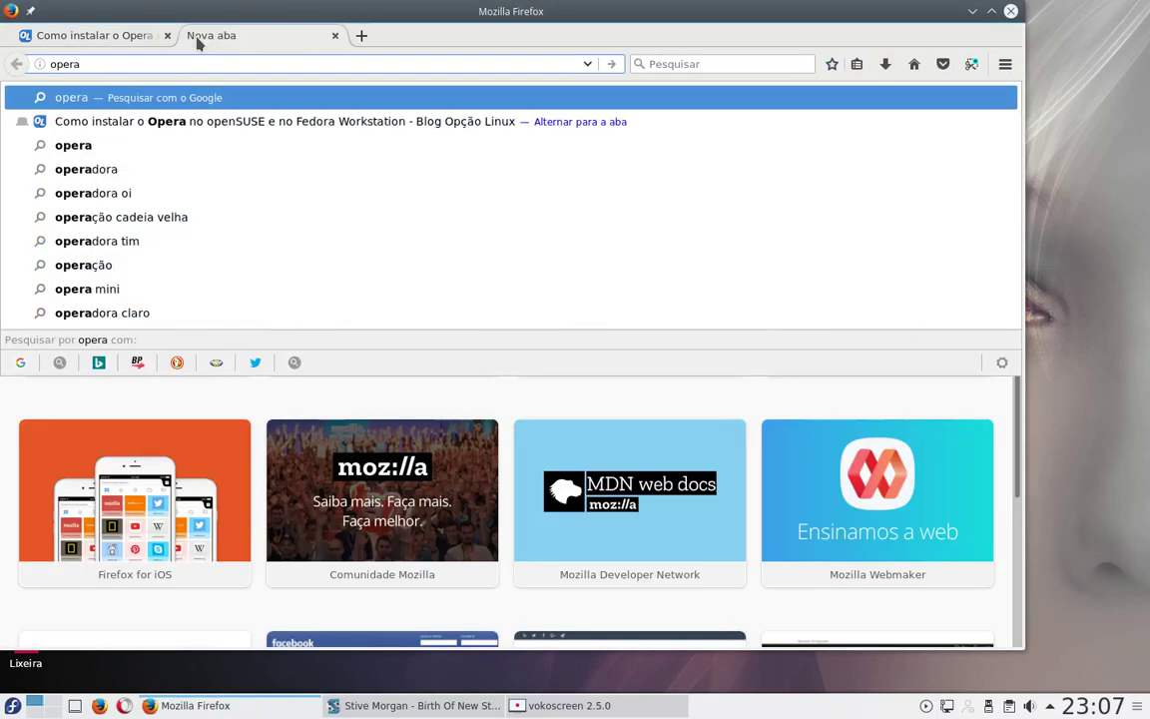
{"action": "key", "text": "Return"}
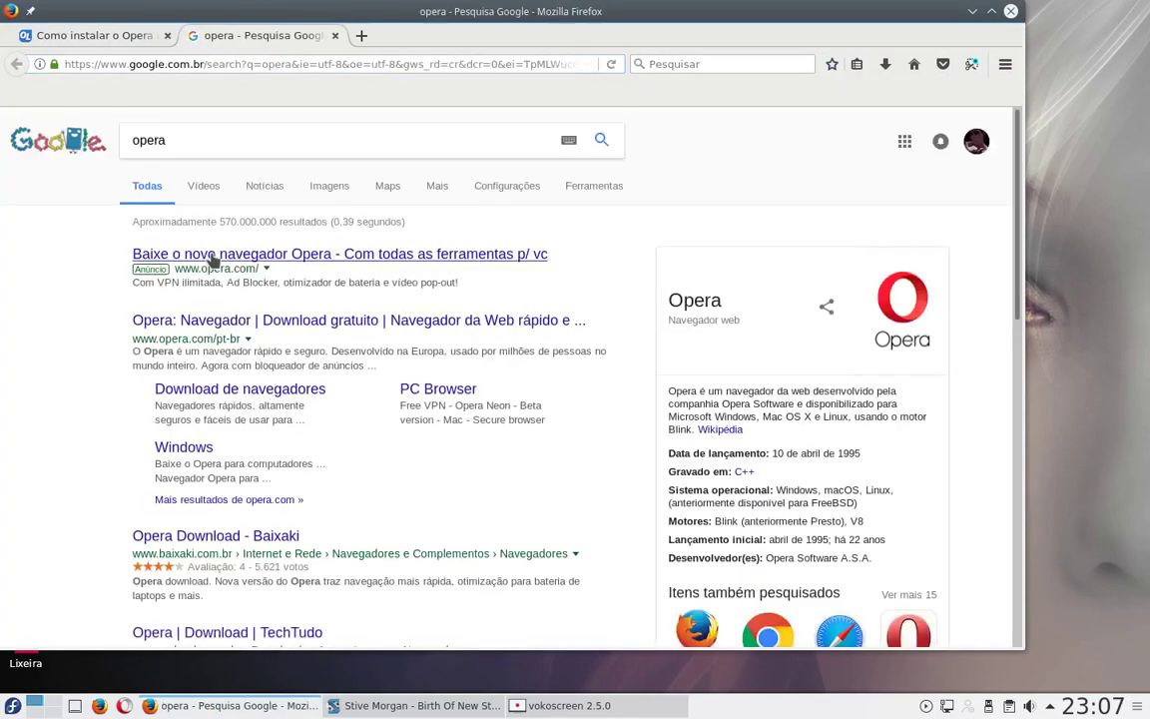
{"action": "left_click", "coordinate": [213, 256]}
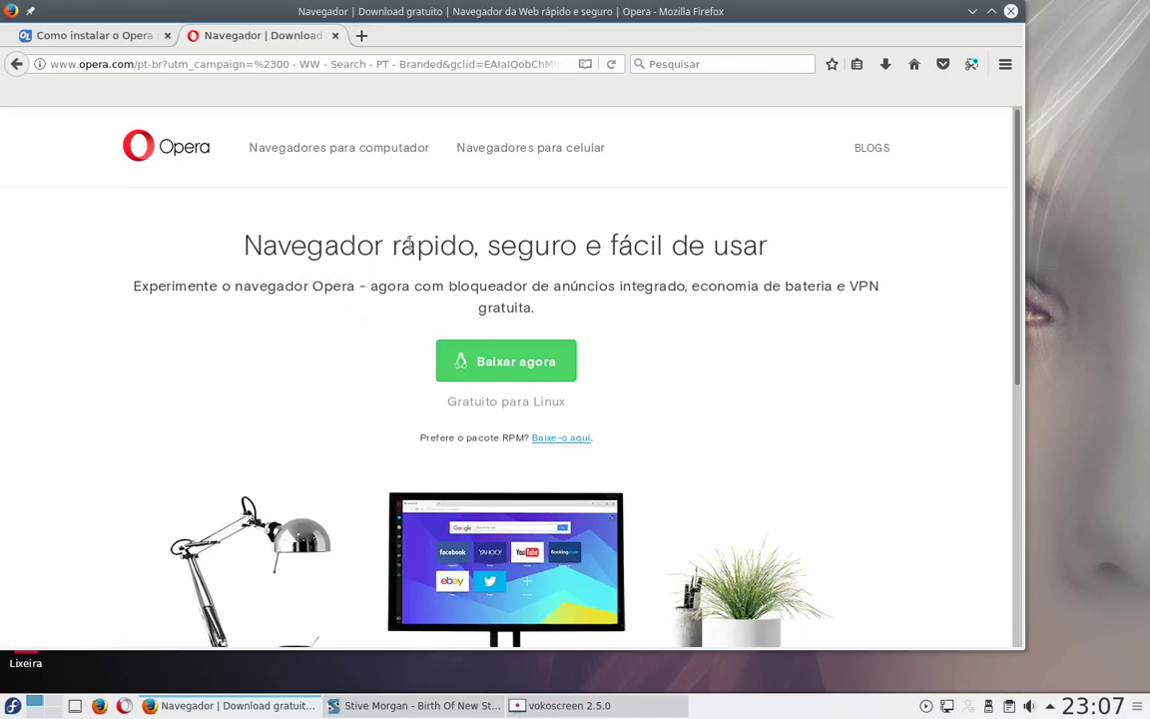
{"action": "scroll", "coordinate": [409, 245], "scroll_direction": "down", "scroll_amount": 3}
{"action": "scroll", "coordinate": [350, 382], "scroll_direction": "up", "scroll_amount": 2}
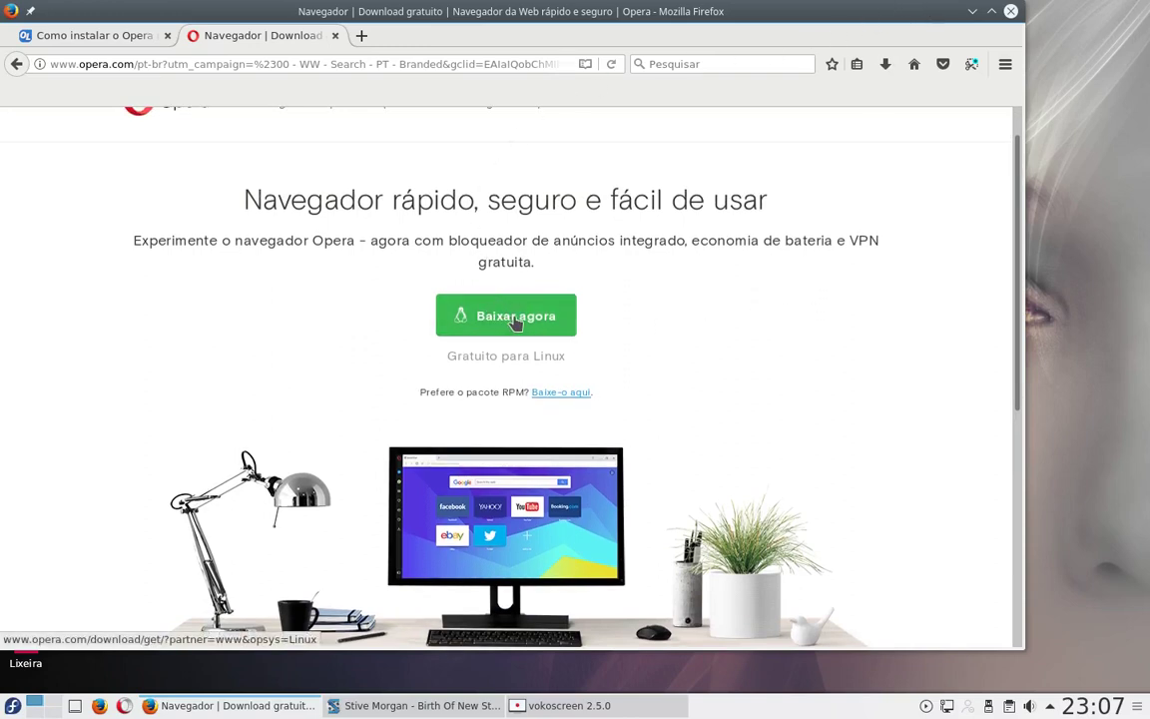
{"action": "left_click_drag", "start_coordinate": [436, 392], "coordinate": [526, 404]}
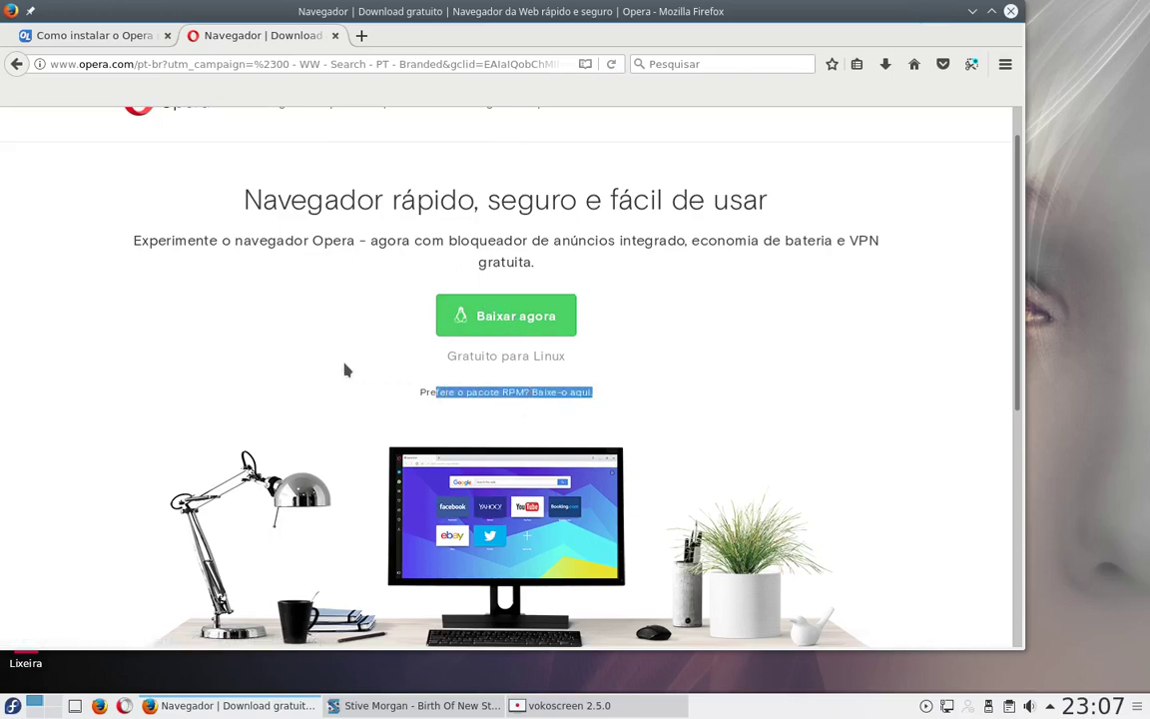
{"action": "scroll", "coordinate": [432, 329], "scroll_direction": "down", "scroll_amount": 3}
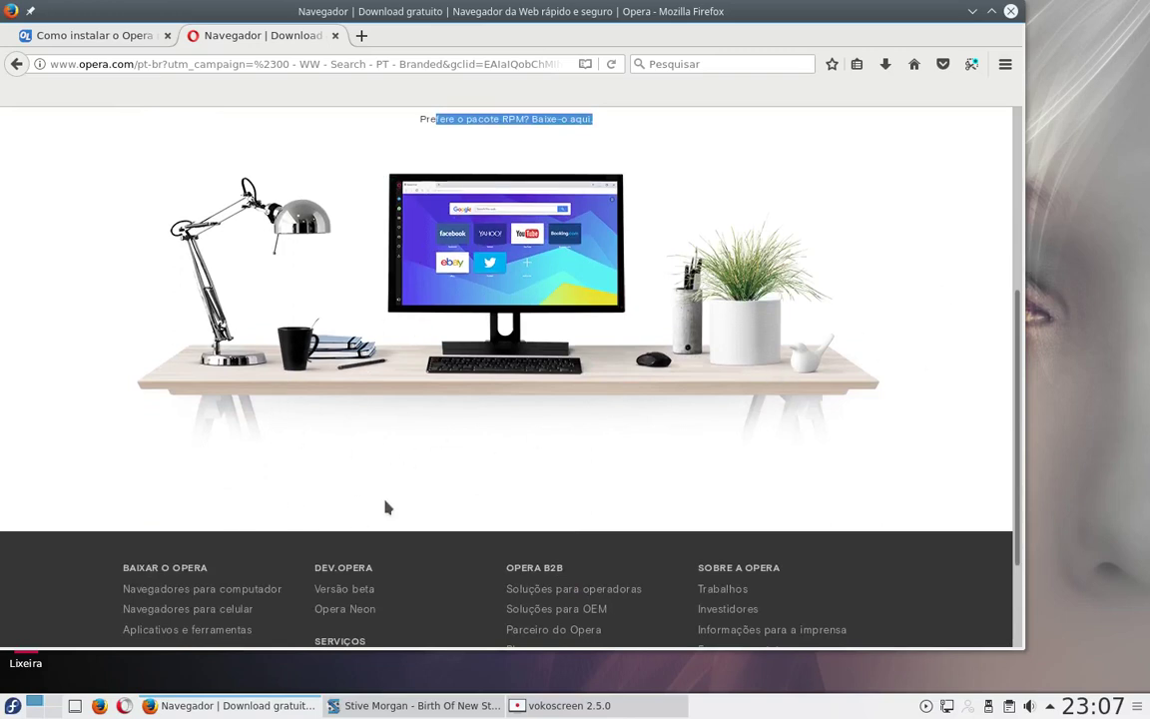
{"action": "scroll", "coordinate": [299, 507], "scroll_direction": "up", "scroll_amount": 2}
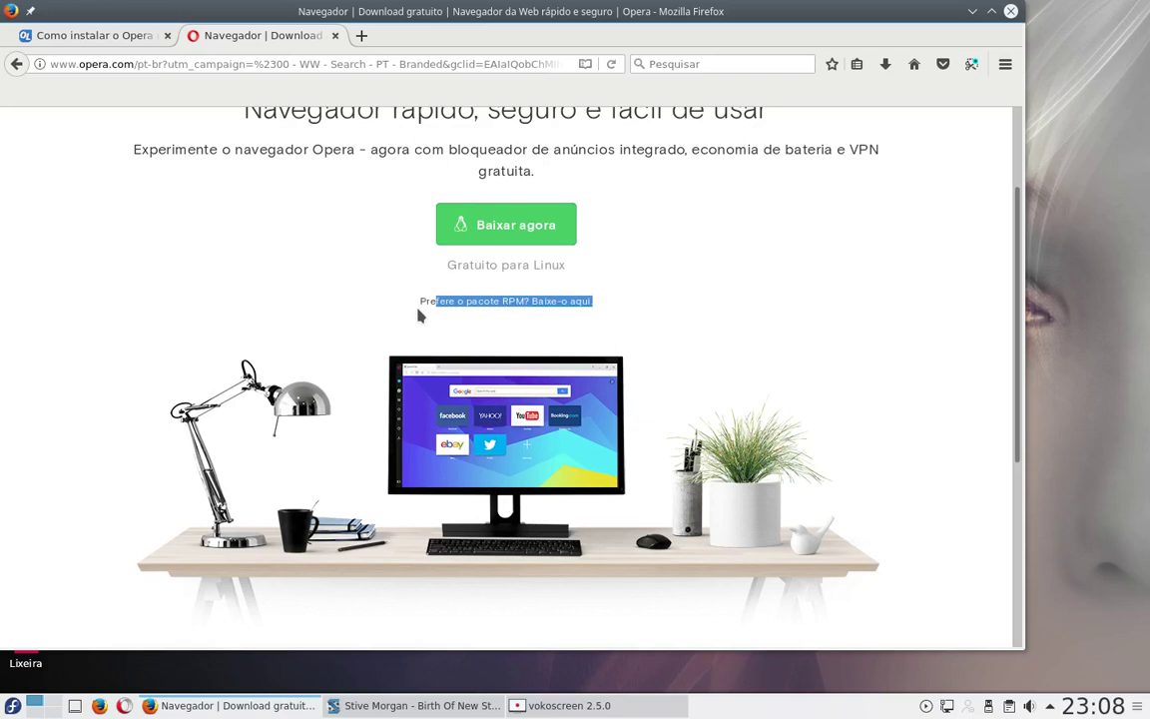
- Close the Opera download tab after cancelling the close-all-tabs prompt
{"action": "left_click", "coordinate": [560, 307]}
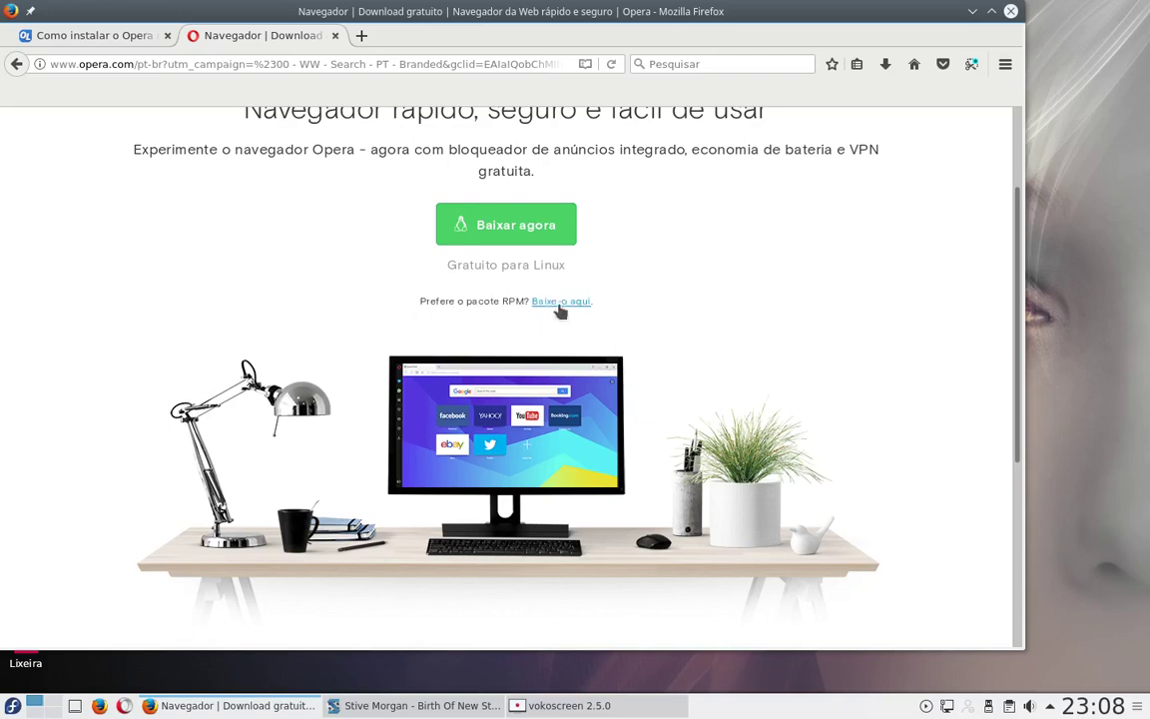
{"action": "left_click_drag", "start_coordinate": [437, 301], "coordinate": [504, 314]}
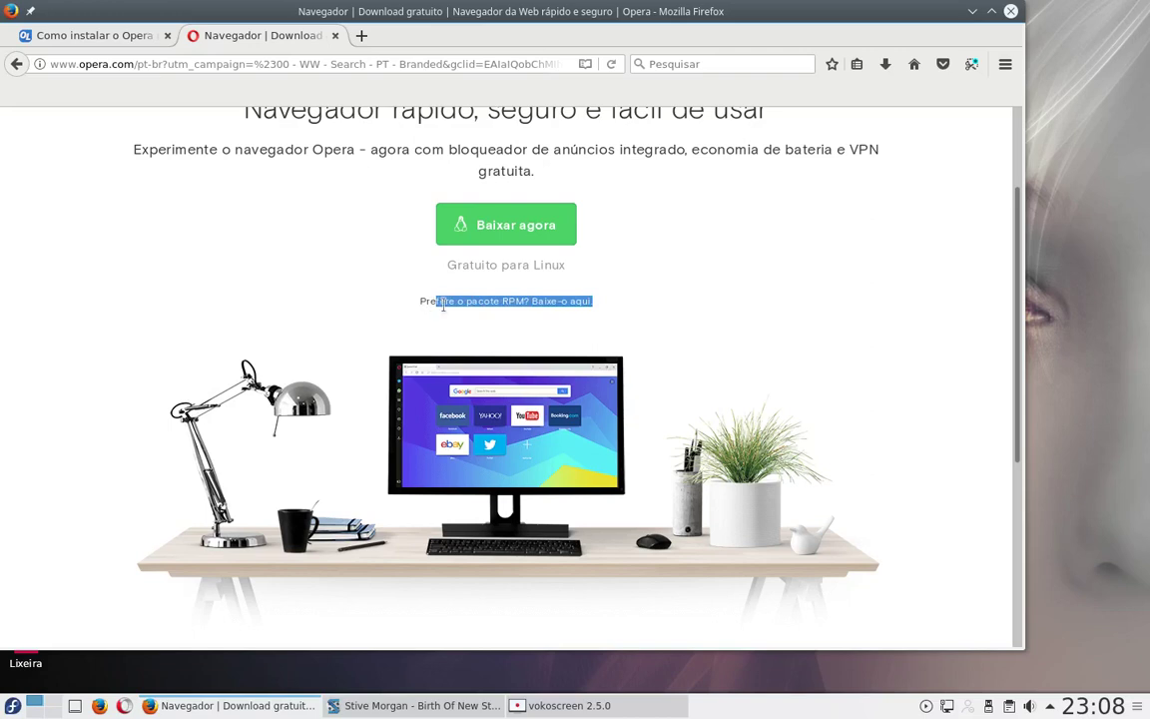
{"action": "left_click", "coordinate": [540, 304]}
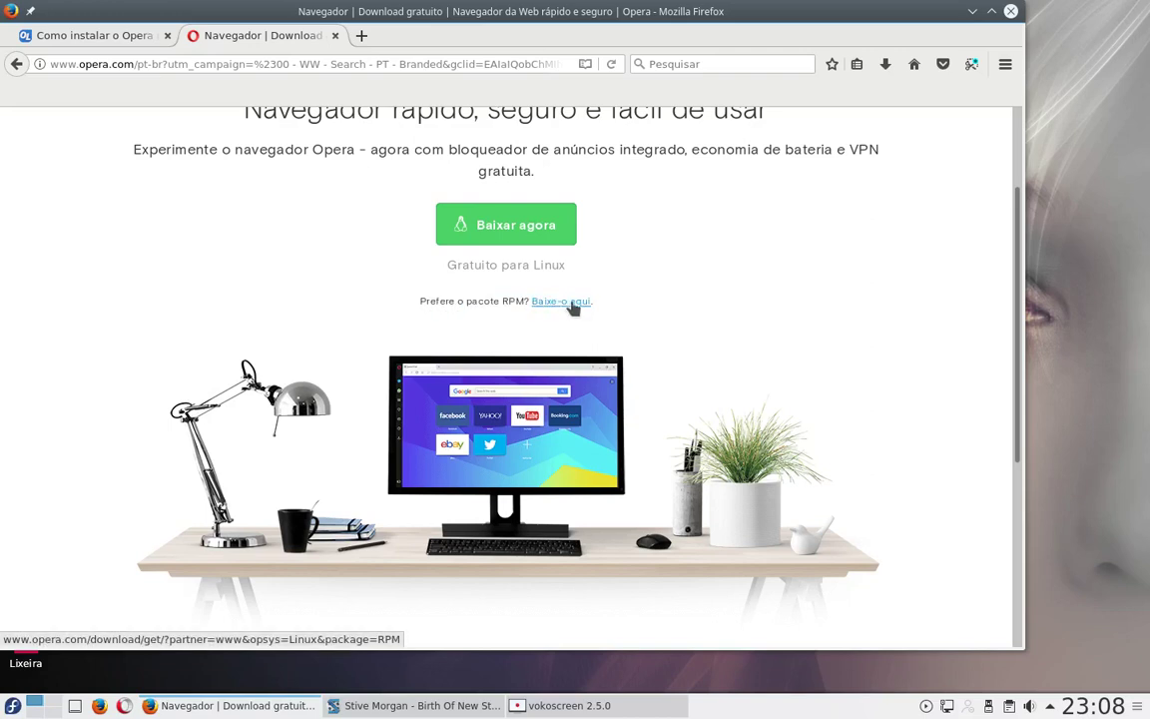
{"action": "left_click", "coordinate": [1012, 12]}
{"action": "left_click", "coordinate": [509, 372]}
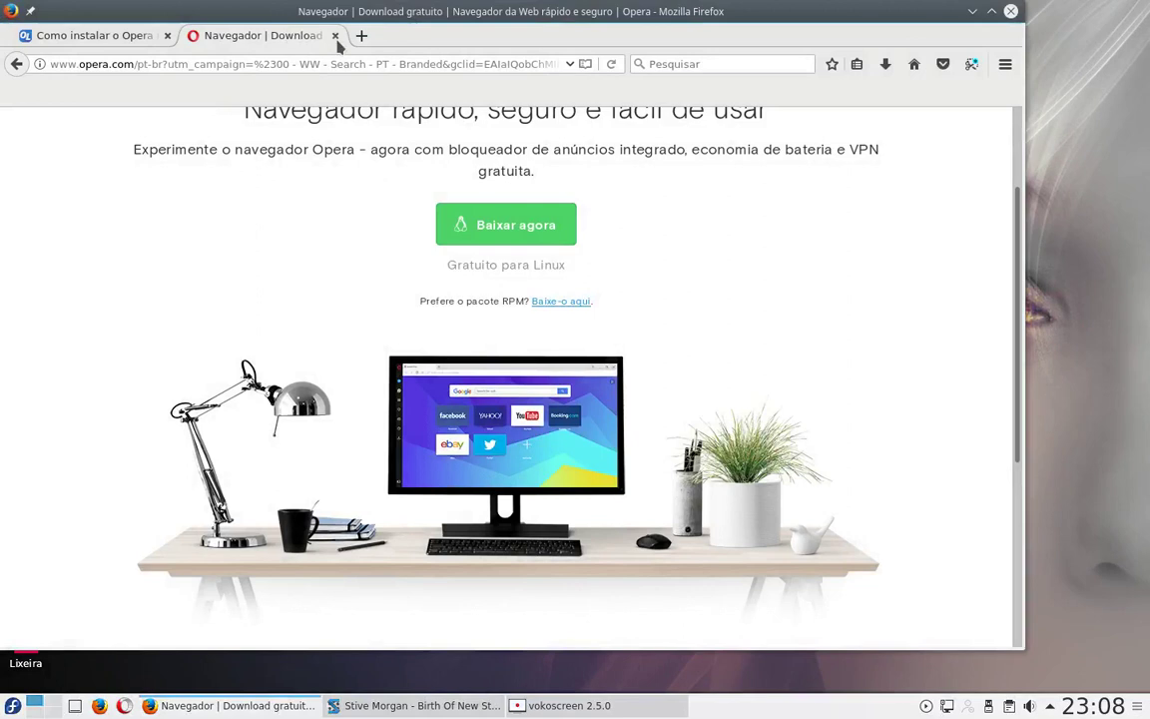
{"action": "left_click", "coordinate": [334, 35]}
- Minimize Firefox and select the opera-stable package file on the desktop
{"action": "double_click", "coordinate": [876, 12]}
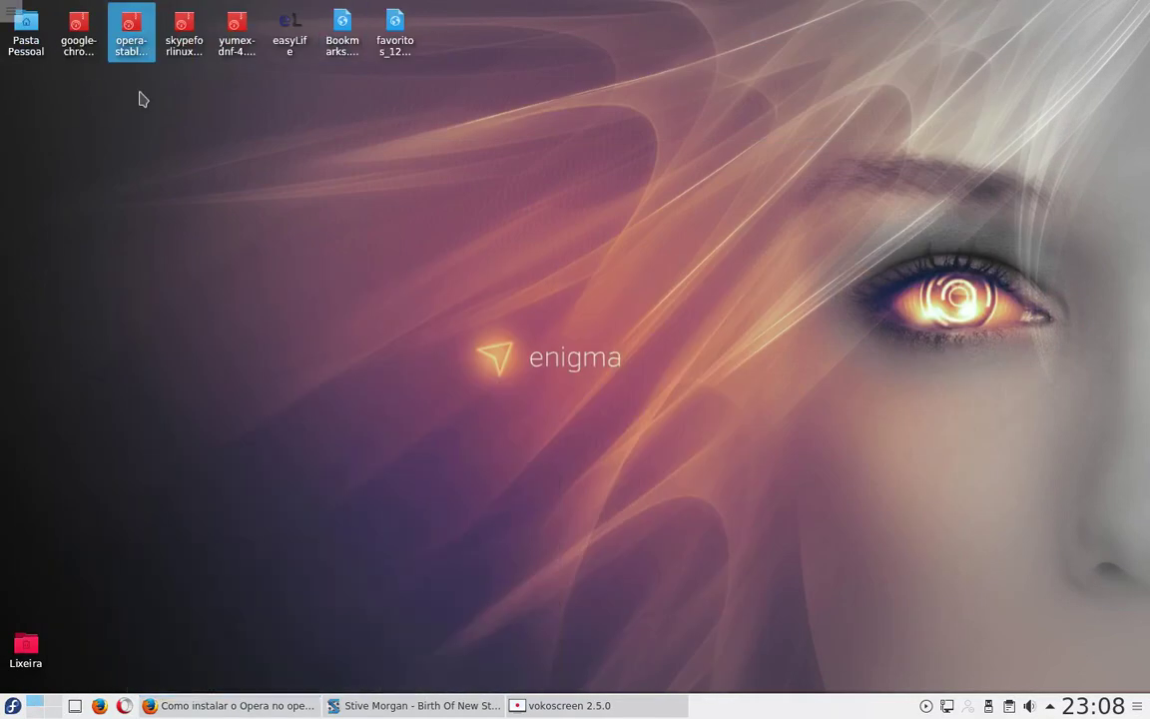
{"action": "left_click", "coordinate": [131, 45]}
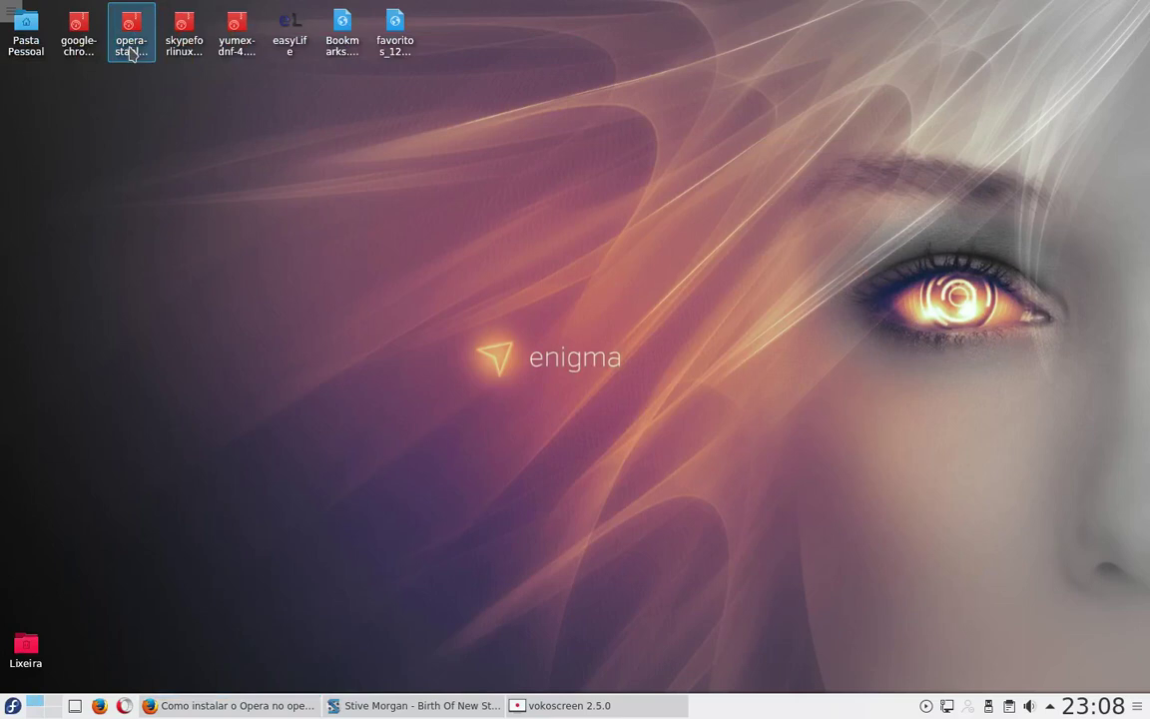
{"action": "left_click", "coordinate": [131, 52]}
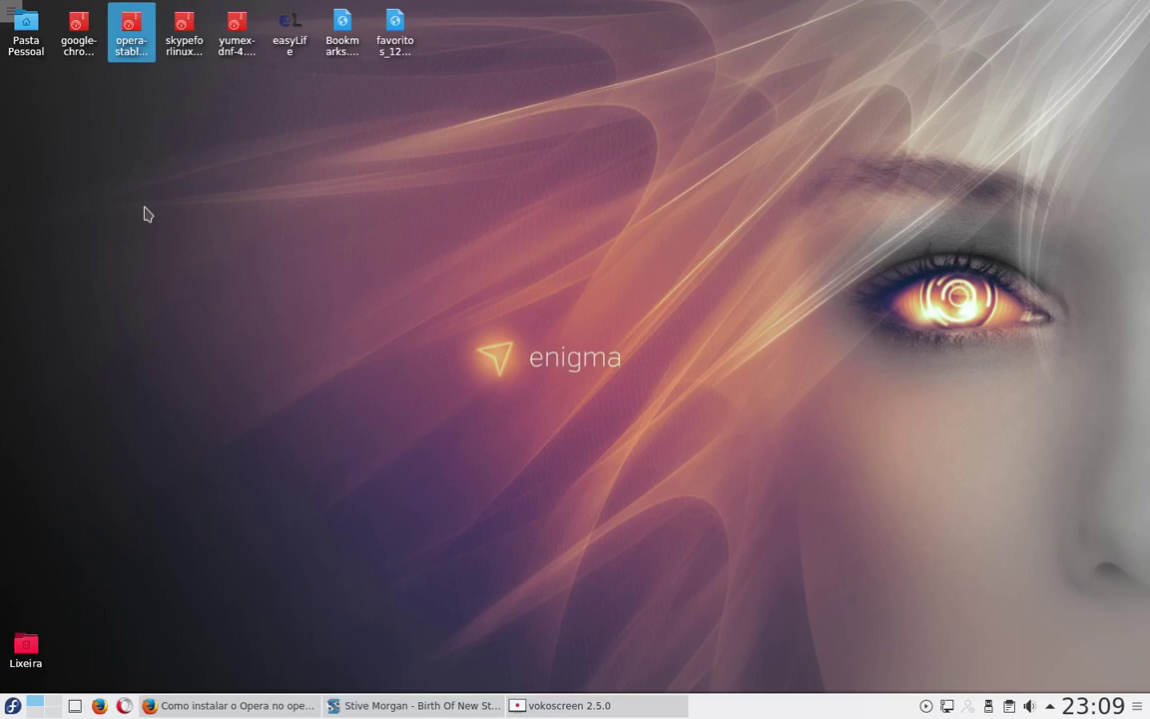
{"action": "left_click", "coordinate": [136, 108]}
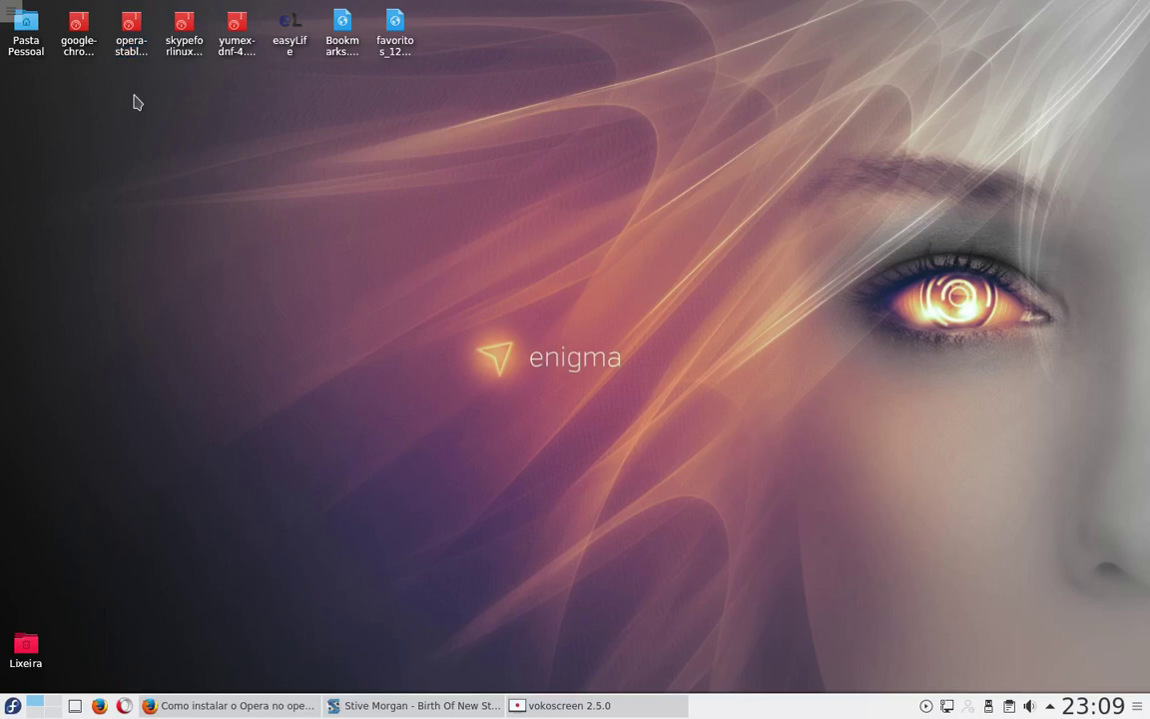
- Browse all application categories in the launcher, then close it and reselect the package file
{"action": "left_click", "coordinate": [12, 705]}
{"action": "left_click", "coordinate": [93, 664]}
{"action": "scroll", "coordinate": [100, 540], "scroll_direction": "down", "scroll_amount": 1}
{"action": "left_click", "coordinate": [120, 77]}
{"action": "left_click", "coordinate": [136, 28]}
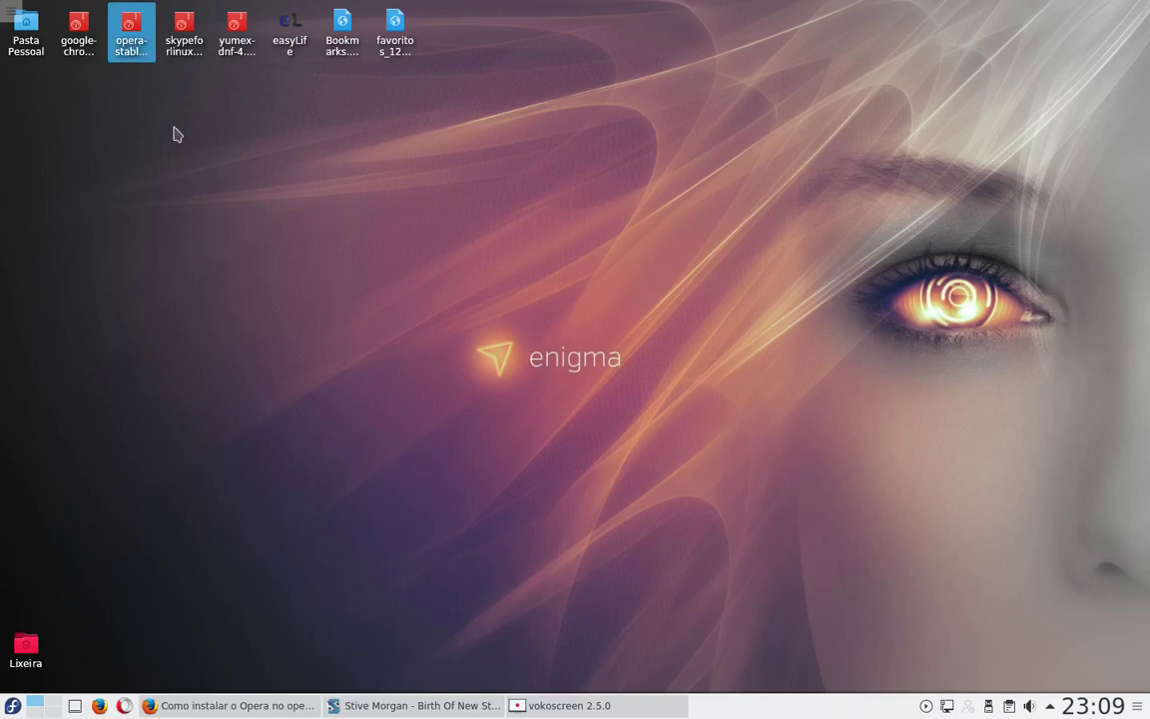
- Open opera-stable in Discover, list the launcher's Administração apps, and put Discover away
{"action": "double_click", "coordinate": [128, 46]}
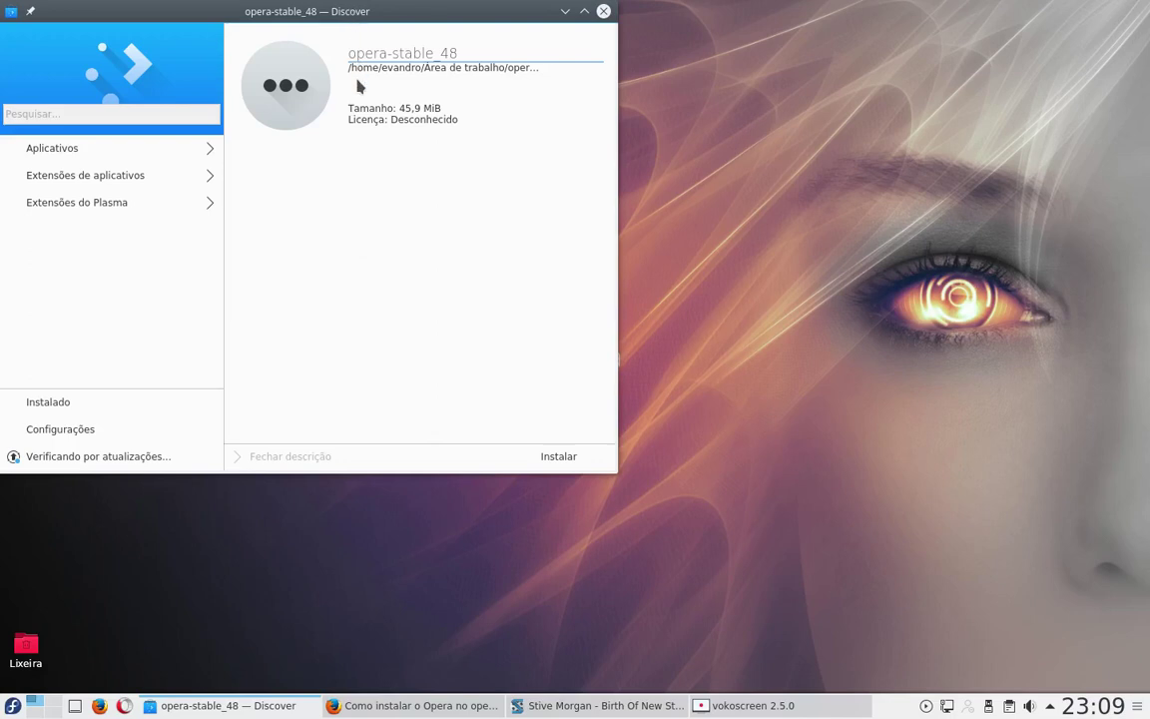
{"action": "left_click", "coordinate": [12, 705]}
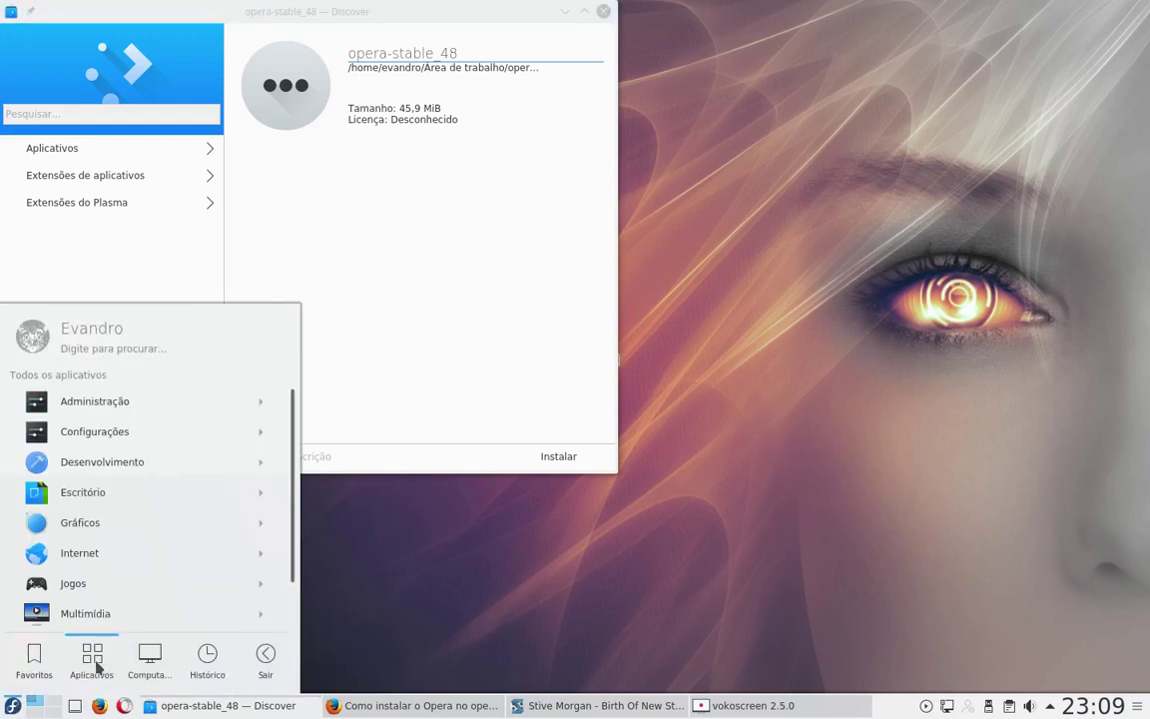
{"action": "left_click", "coordinate": [127, 407]}
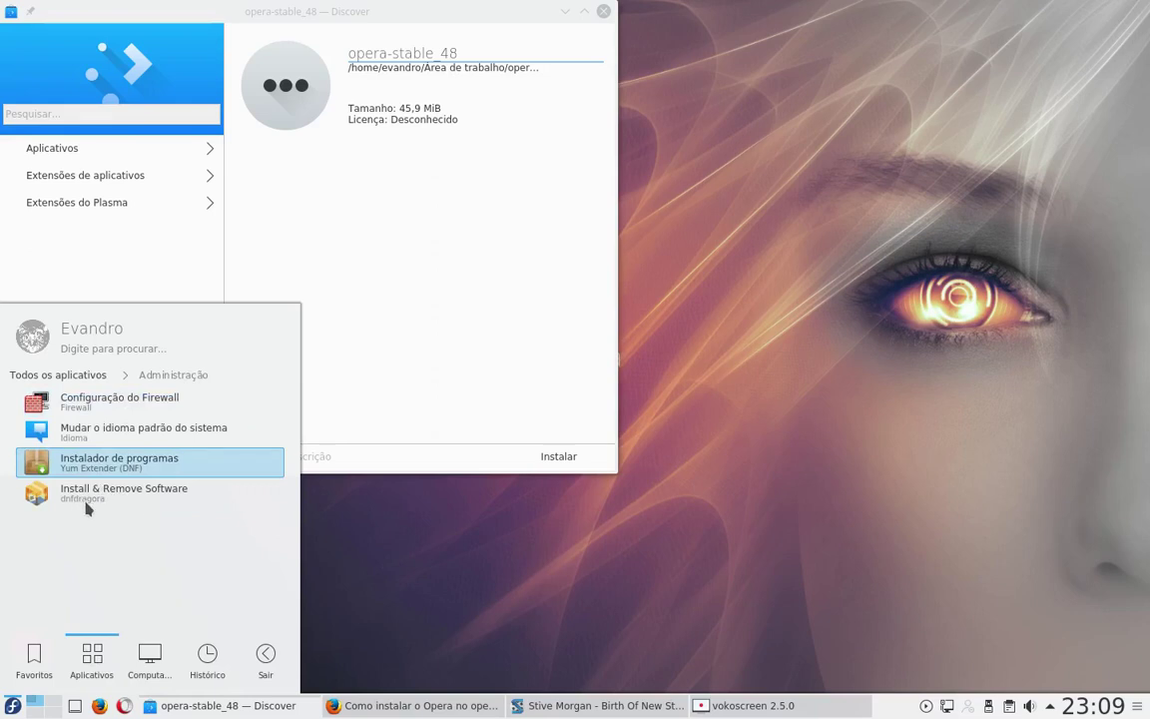
{"action": "left_click", "coordinate": [604, 11]}
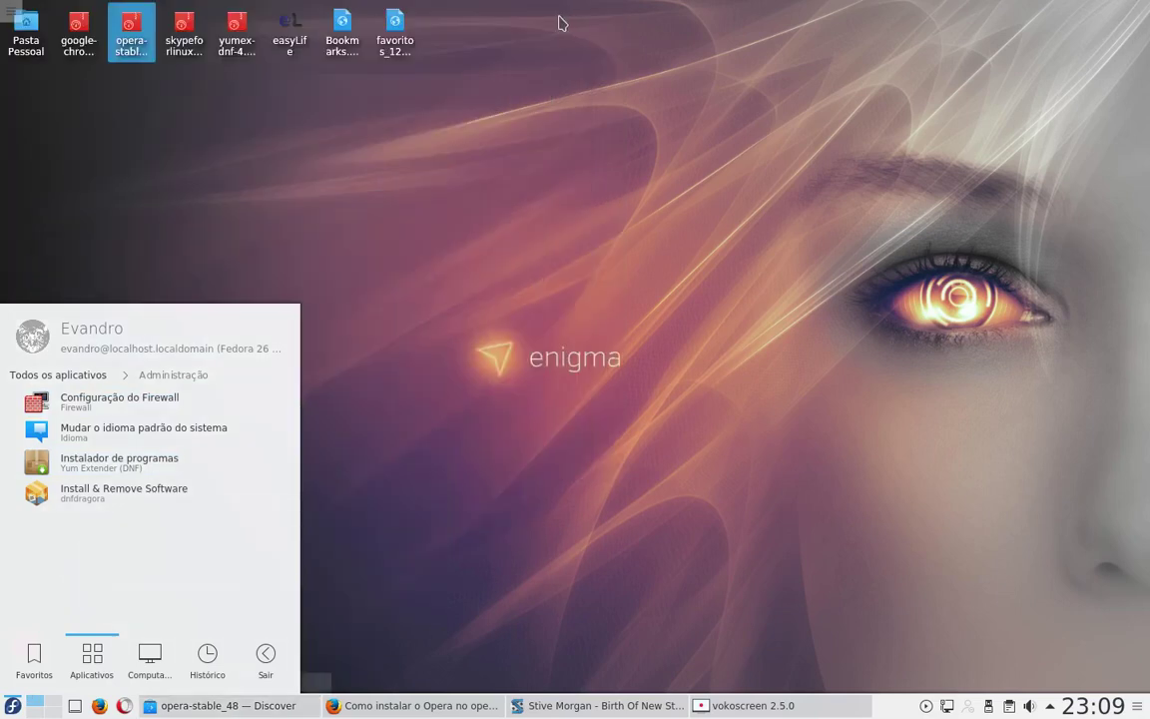
- Open and dismiss the package file's context menu, then bring back Discover's opera-stable_48 page
{"action": "right_click", "coordinate": [124, 30]}
{"action": "right_click", "coordinate": [135, 37]}
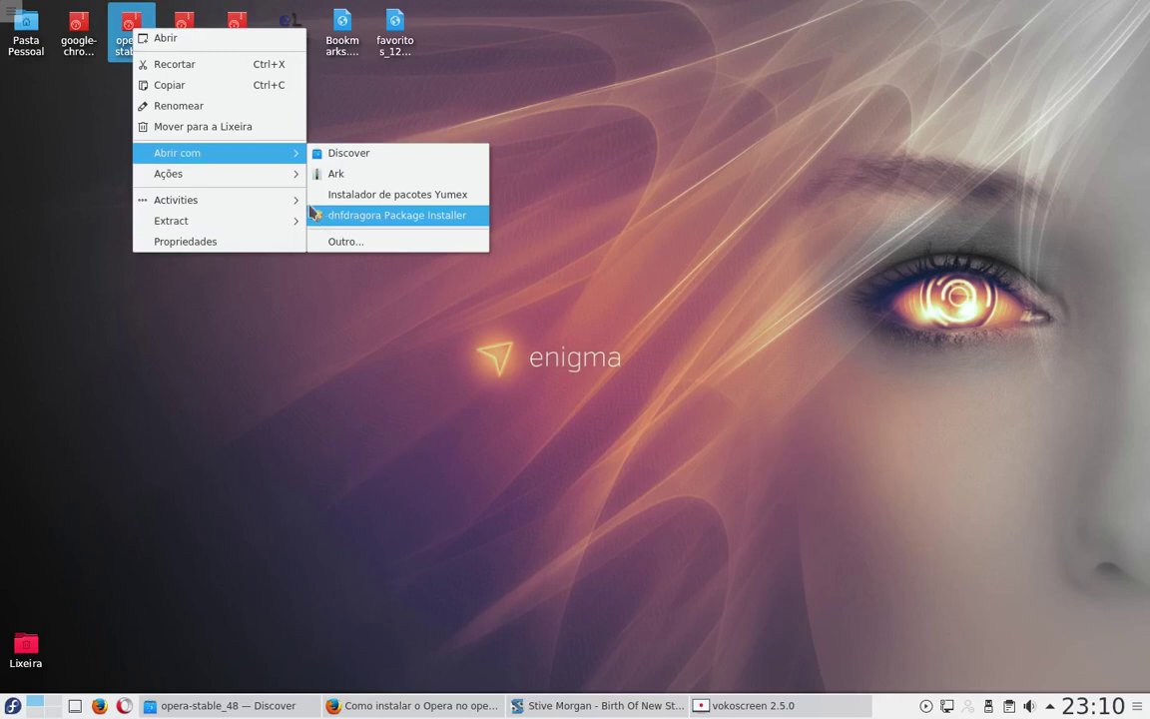
{"action": "mouse_move", "coordinate": [220, 153]}
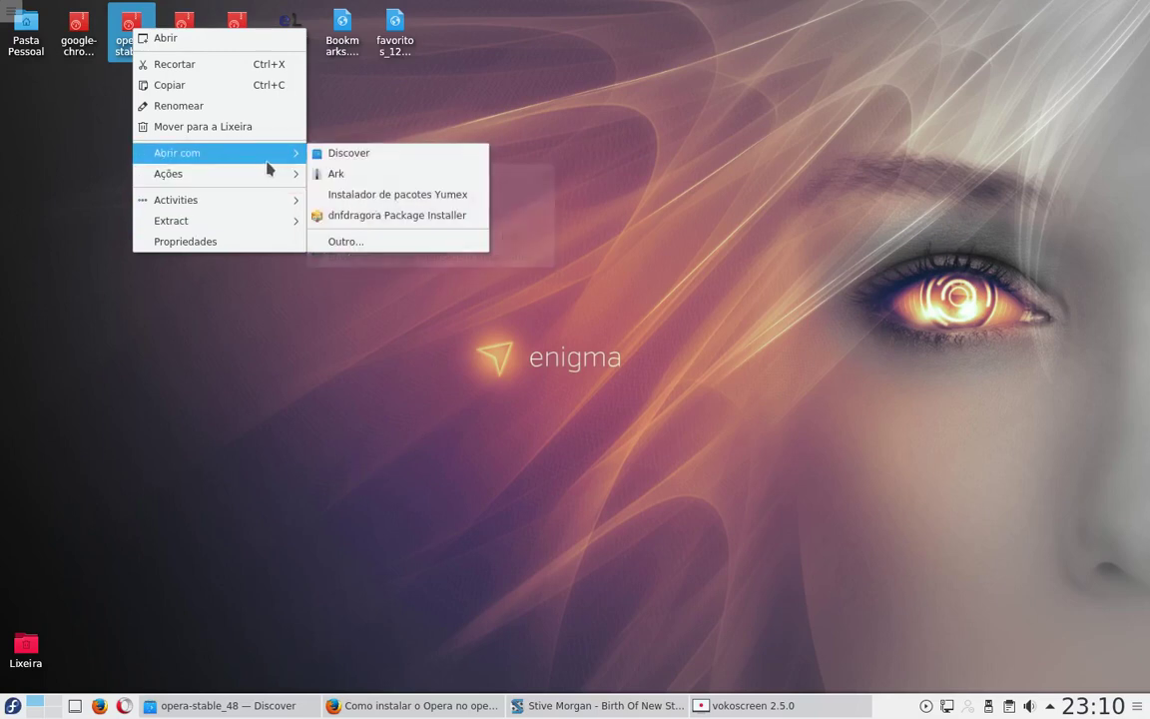
{"action": "mouse_move", "coordinate": [176, 153]}
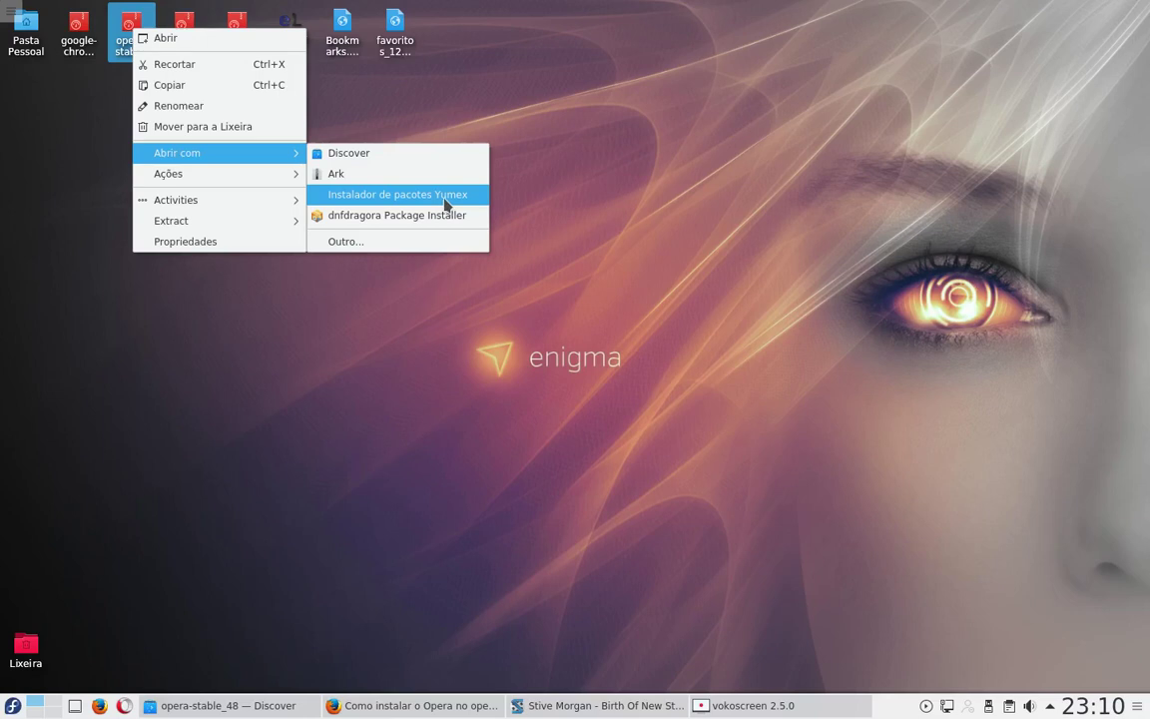
{"action": "left_click", "coordinate": [323, 406]}
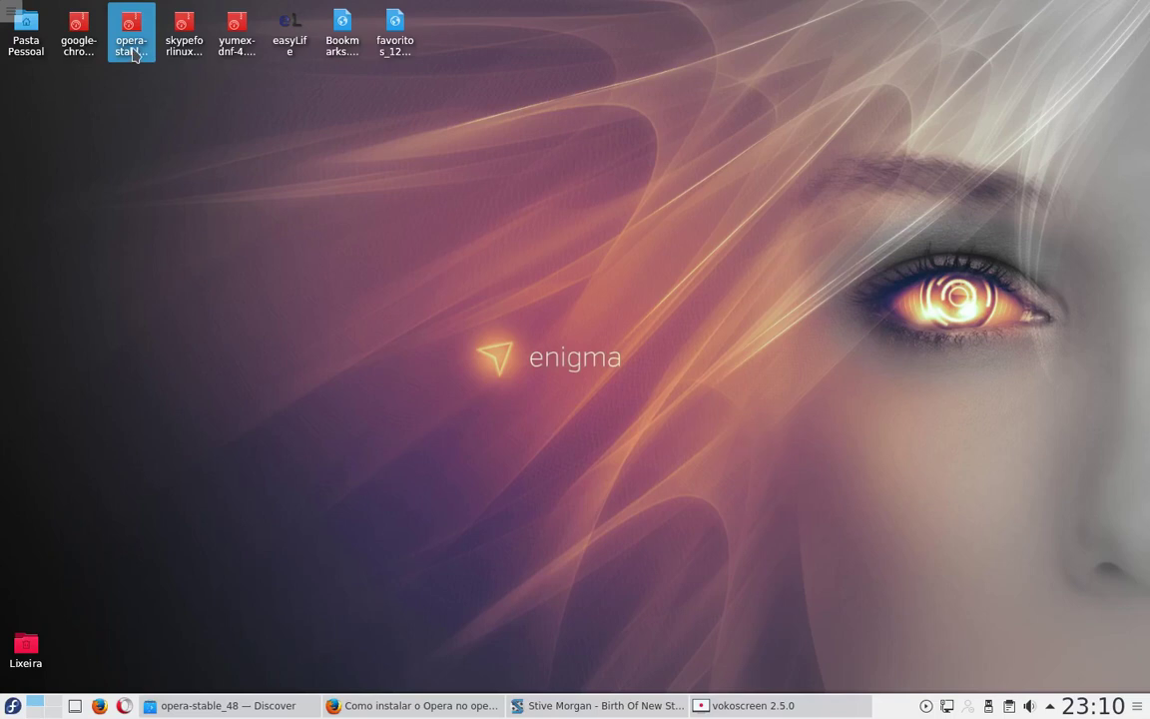
{"action": "left_click", "coordinate": [290, 707]}
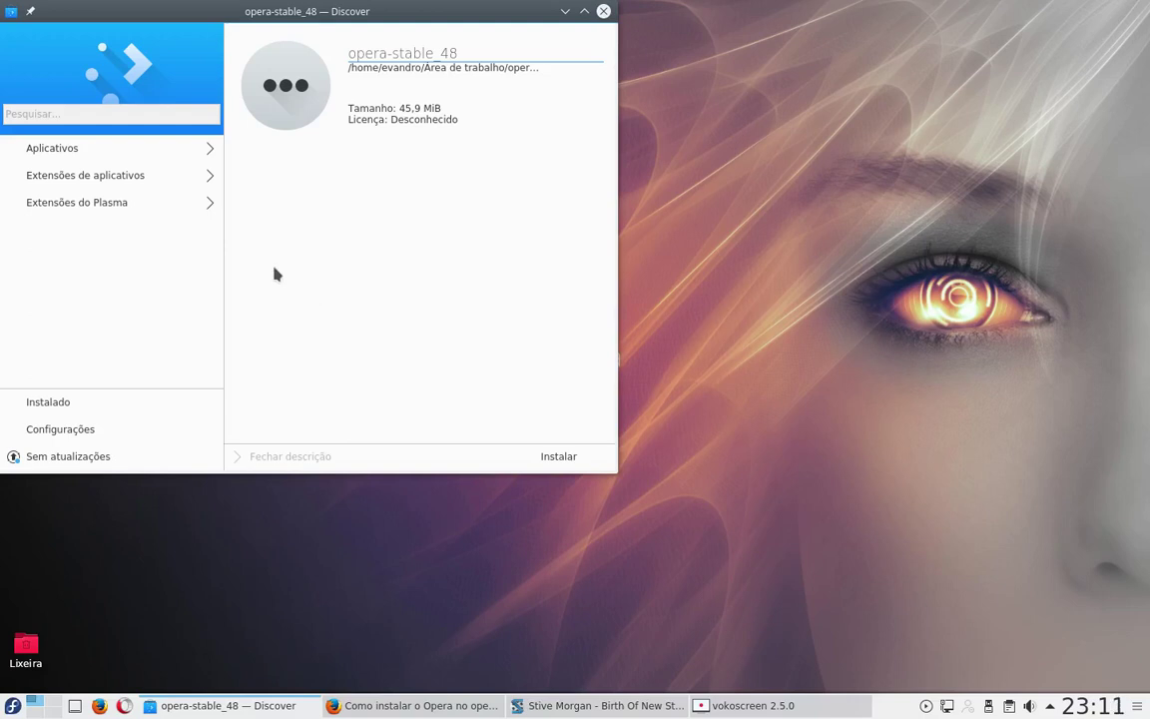
- Browse Discover's Aplicativos category, then return to the Início home page
{"action": "mouse_move", "coordinate": [418, 9]}
{"action": "left_mouse_down"}
{"action": "mouse_move", "coordinate": [450, 41]}
{"action": "mouse_move", "coordinate": [508, 56]}
{"action": "left_mouse_up"}
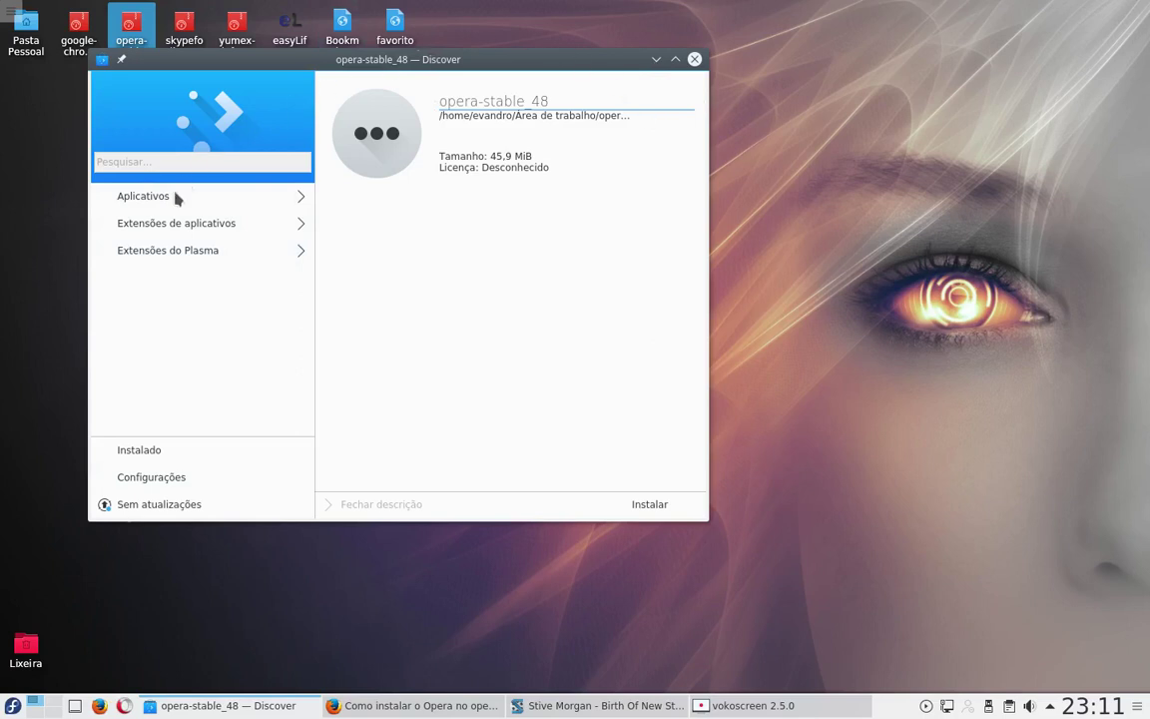
{"action": "left_click", "coordinate": [235, 201]}
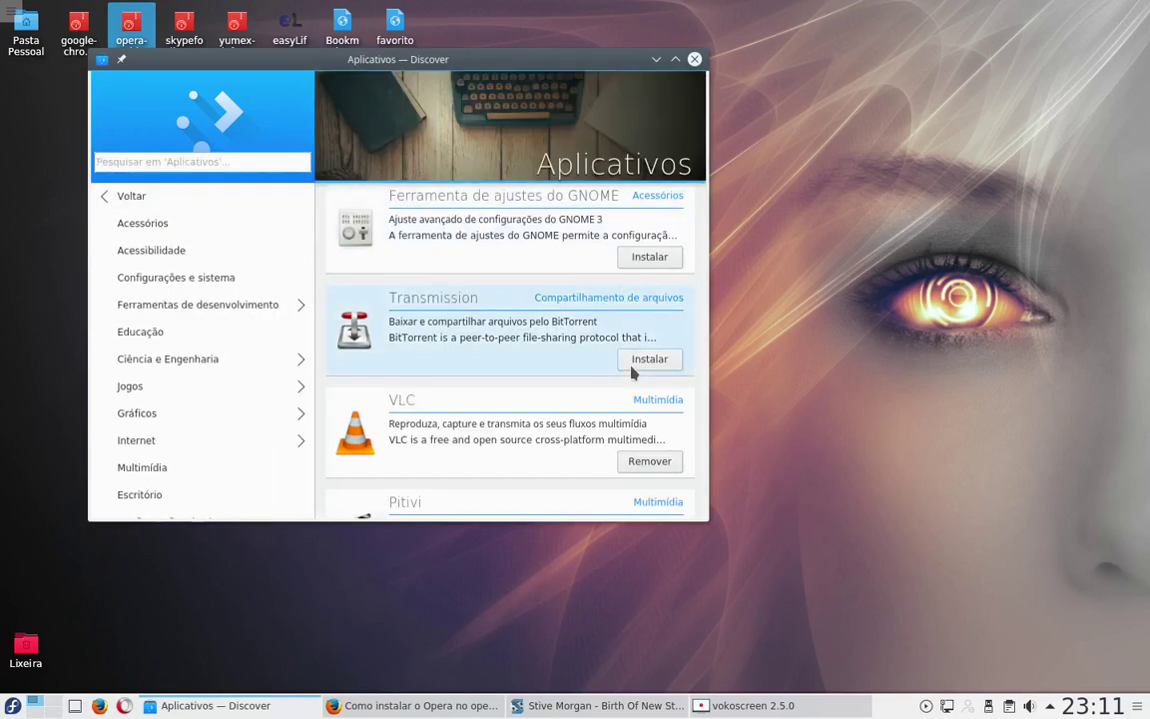
{"action": "scroll", "coordinate": [632, 374], "scroll_direction": "down", "scroll_amount": 3}
{"action": "scroll", "coordinate": [632, 375], "scroll_direction": "down", "scroll_amount": 1}
{"action": "scroll", "coordinate": [491, 385], "scroll_direction": "up", "scroll_amount": 2}
{"action": "scroll", "coordinate": [490, 385], "scroll_direction": "up", "scroll_amount": 1}
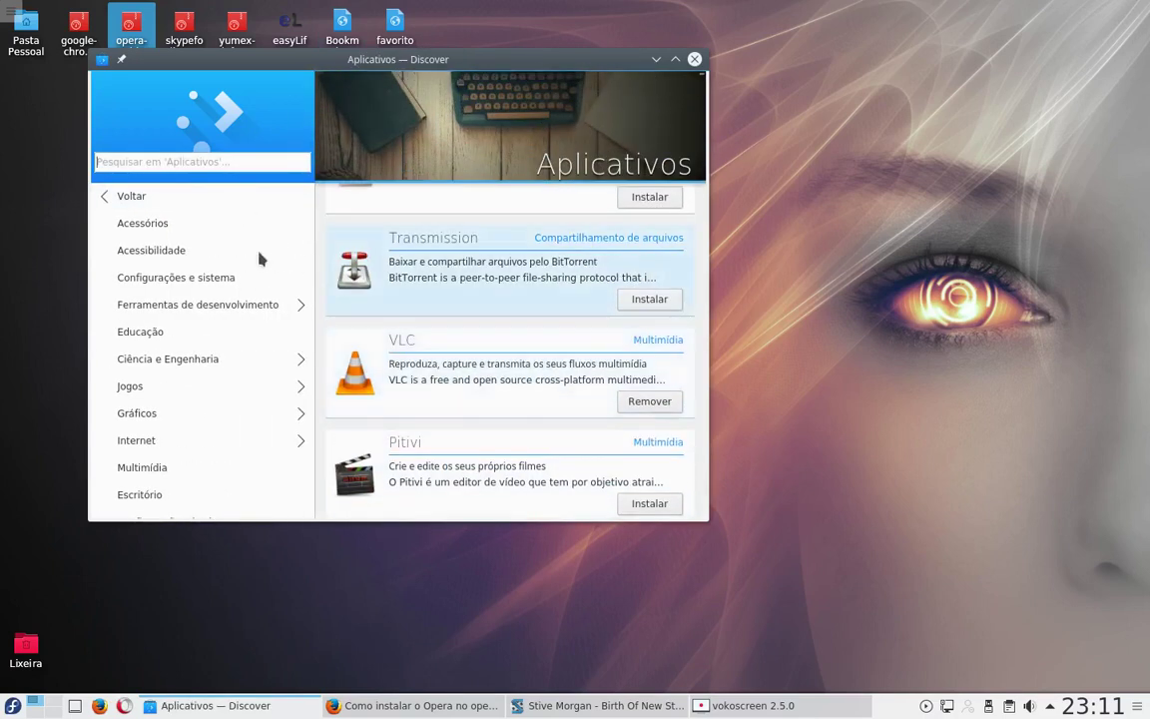
{"action": "left_click", "coordinate": [110, 196]}
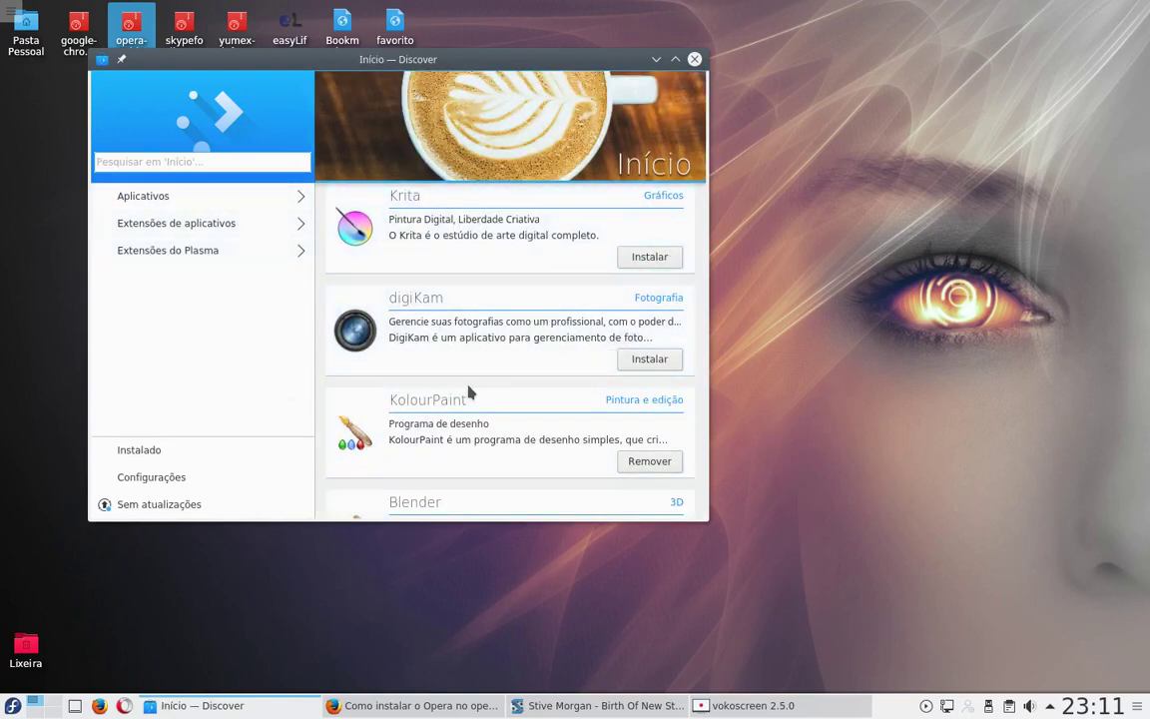
- Launch Instalador de programas (Yum Extender) from the application launcher
{"action": "left_click", "coordinate": [12, 705]}
{"action": "scroll", "coordinate": [118, 516], "scroll_direction": "down", "scroll_amount": 1}
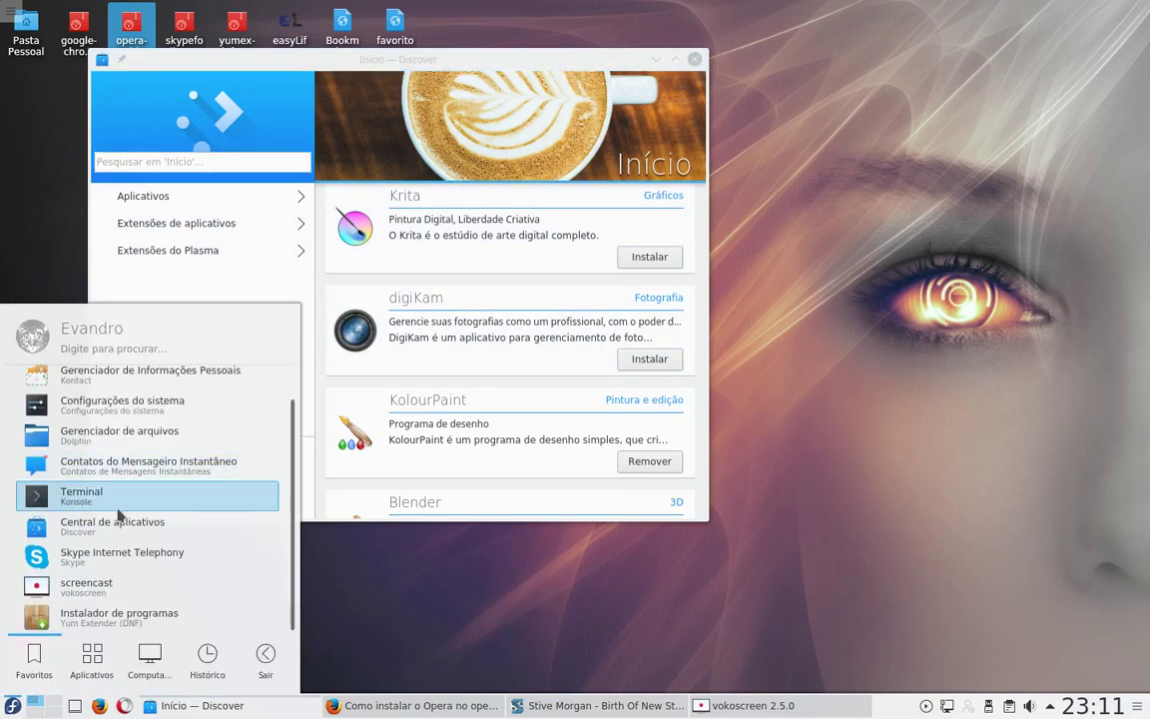
{"action": "left_click", "coordinate": [117, 619]}
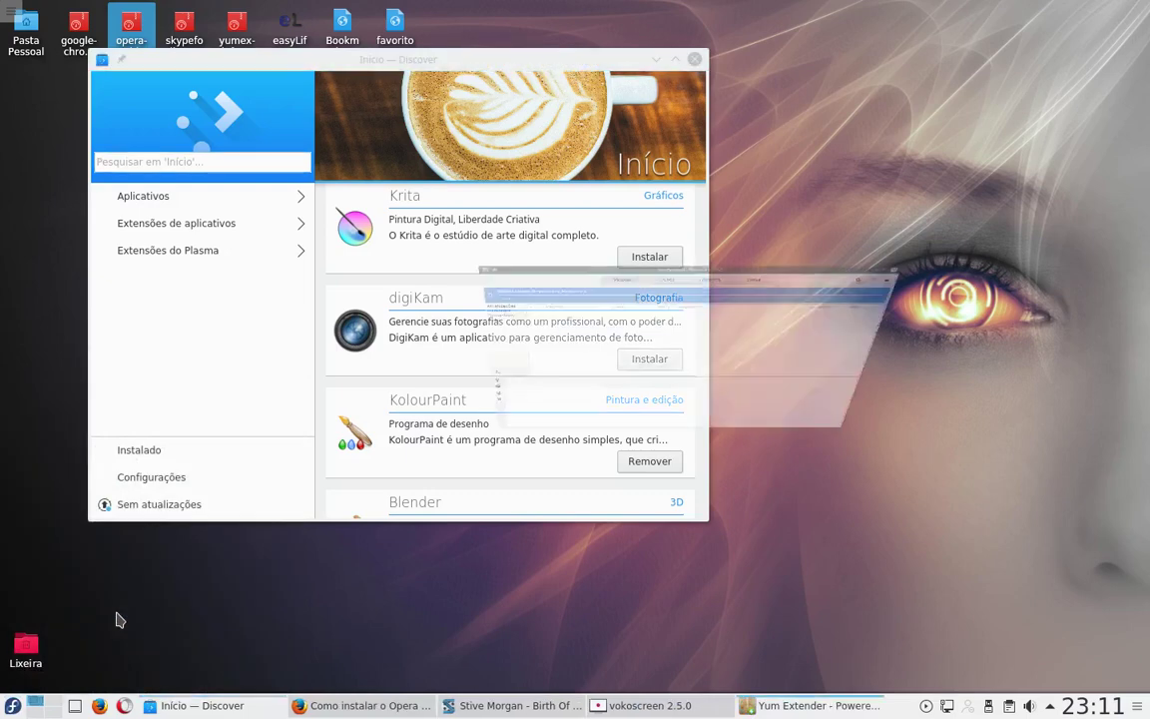
- Check Yum Extender's Histórico (opera-beta installed), Queue and Grupos tabs, then bring Discover forward
{"action": "left_click_drag", "start_coordinate": [786, 118], "coordinate": [770, 91]}
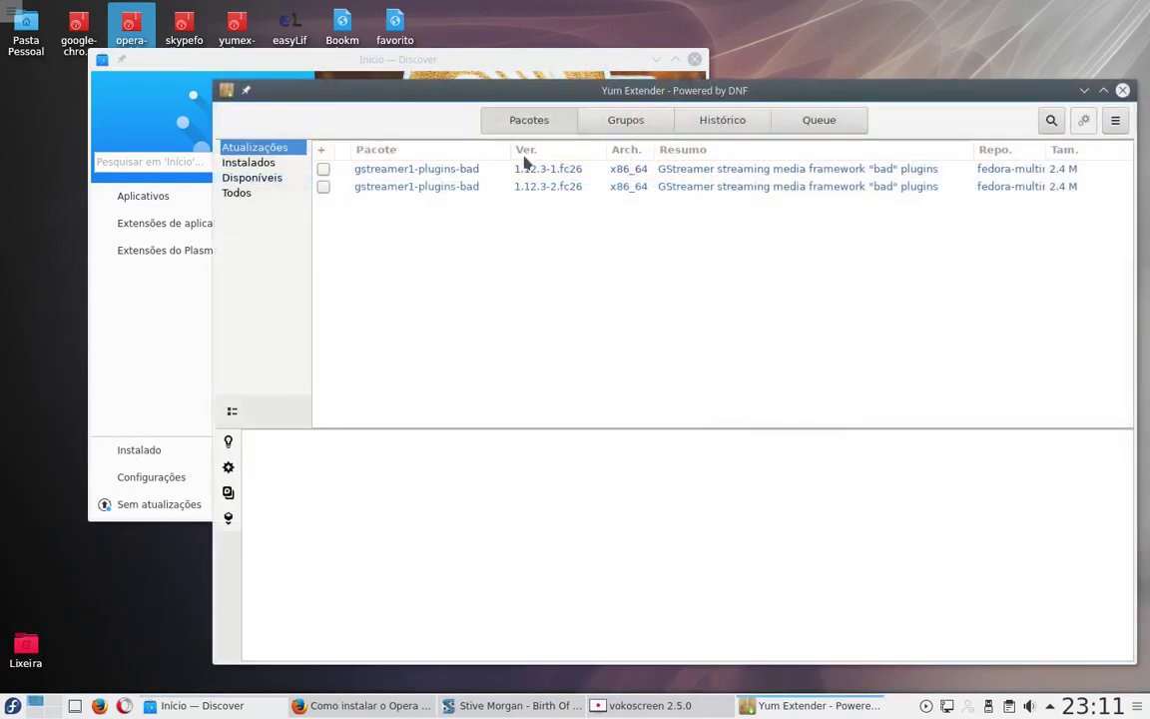
{"action": "left_click", "coordinate": [622, 122]}
{"action": "left_click", "coordinate": [719, 120]}
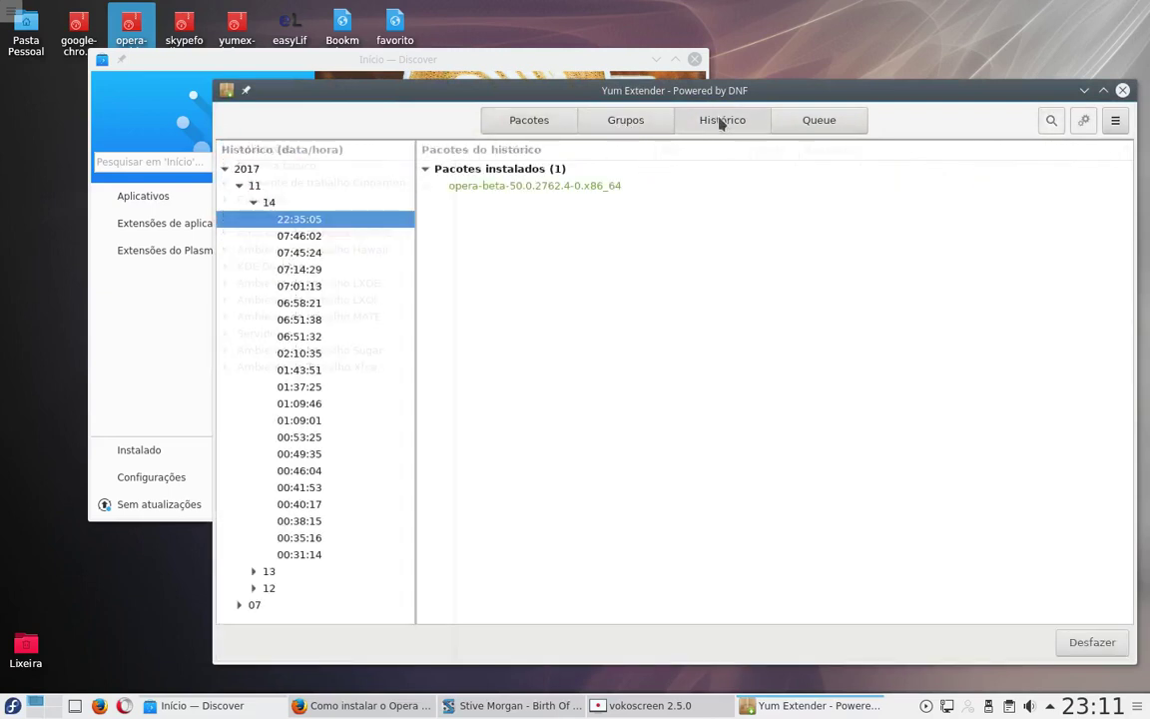
{"action": "left_click", "coordinate": [817, 121]}
{"action": "left_click", "coordinate": [709, 120]}
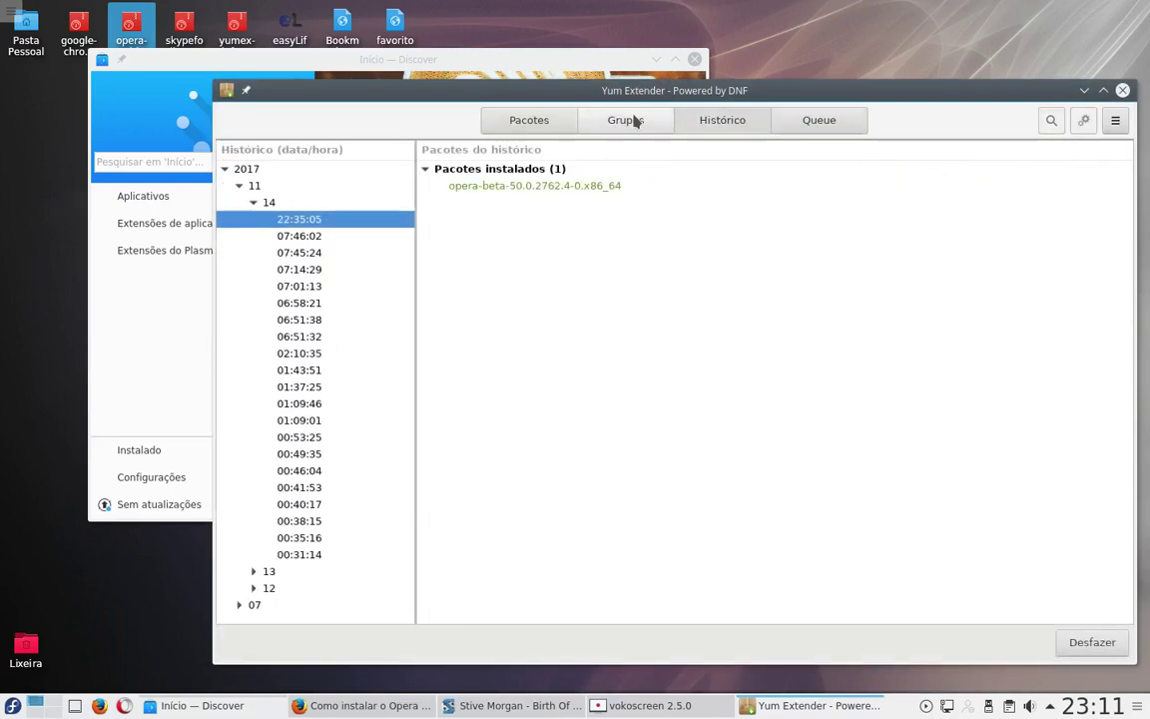
{"action": "left_click", "coordinate": [635, 122]}
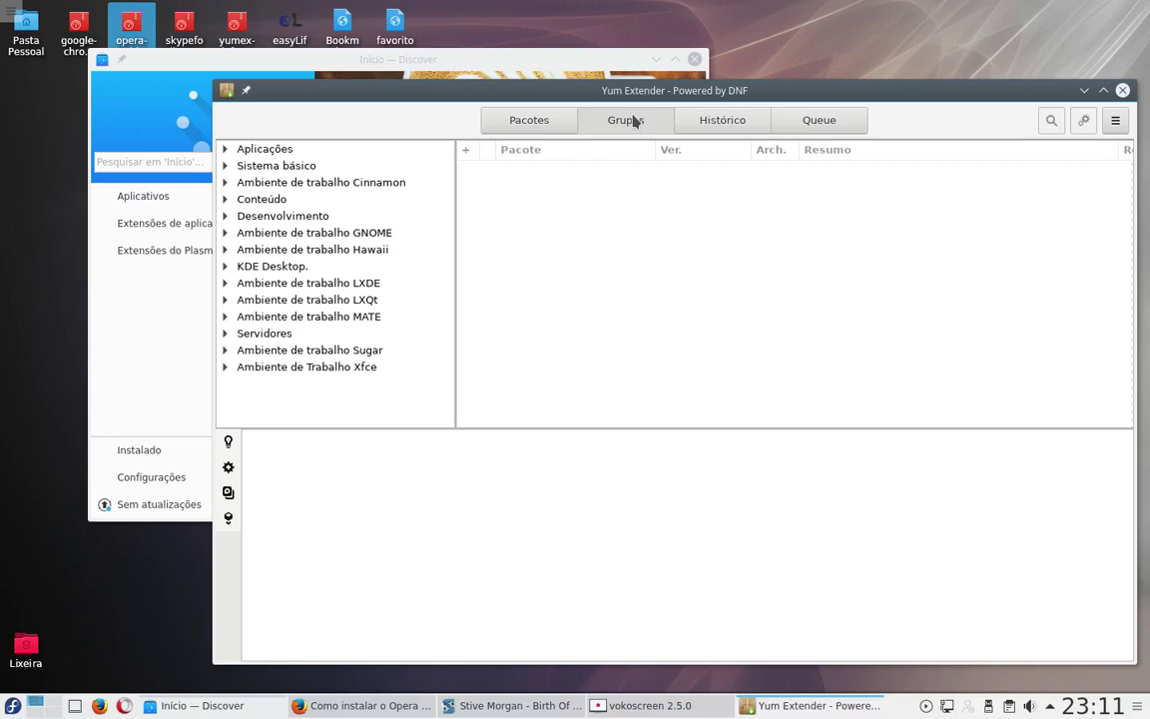
{"action": "left_click", "coordinate": [406, 66]}
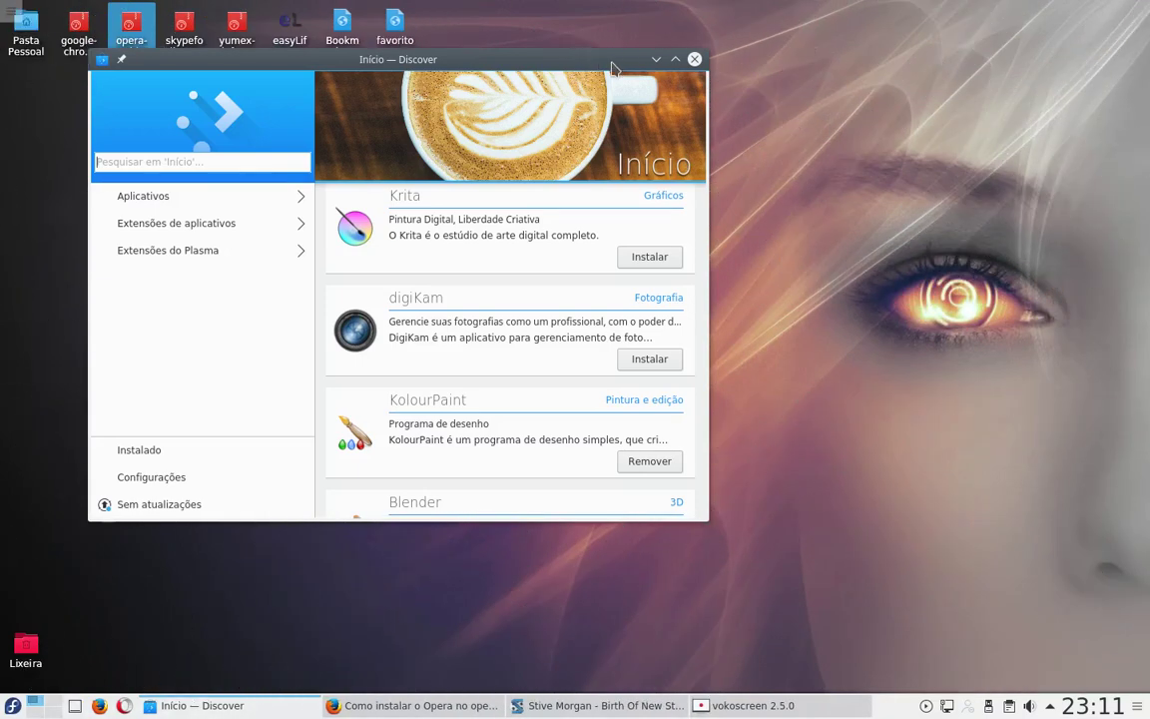
- Close Discover and restore Firefox with the Opera installation article
{"action": "left_click", "coordinate": [696, 61]}
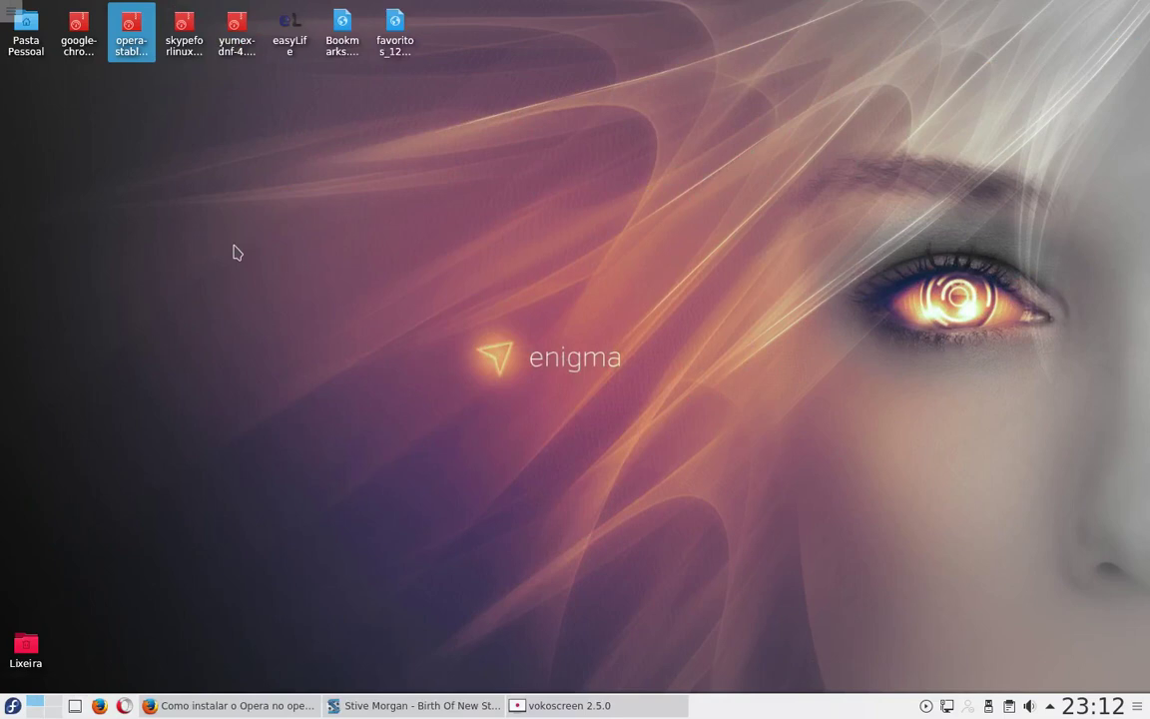
{"action": "left_click", "coordinate": [229, 706]}
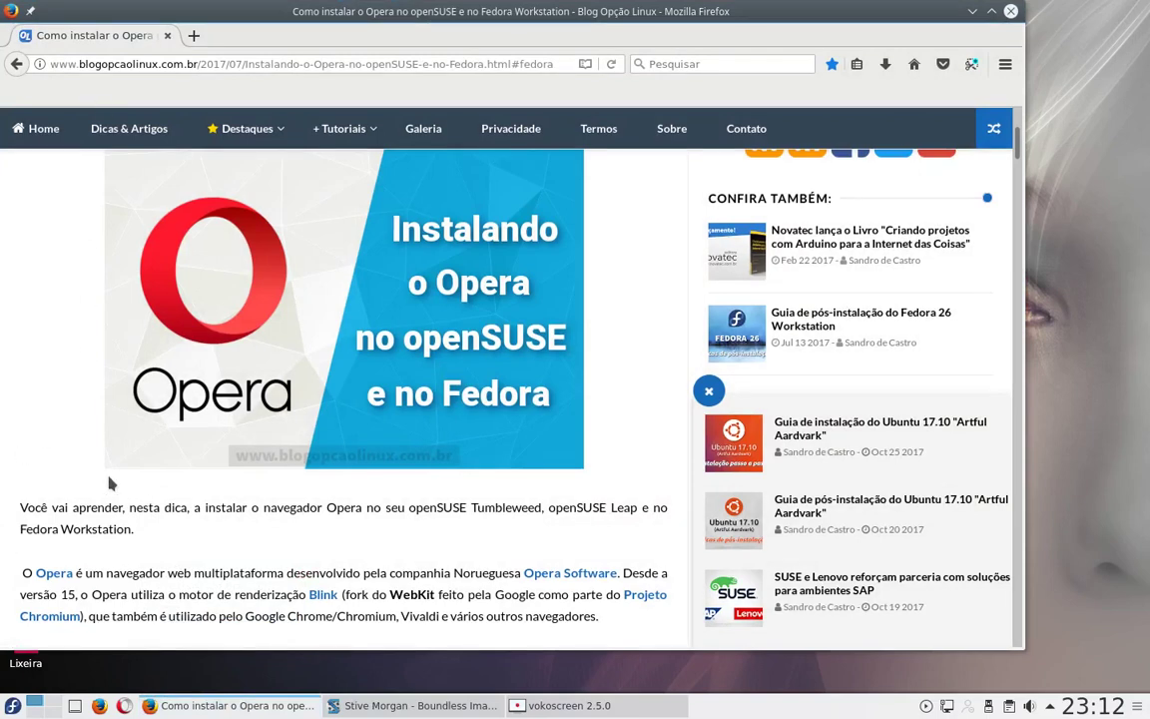
{"action": "scroll", "coordinate": [60, 439], "scroll_direction": "up", "scroll_amount": 5}
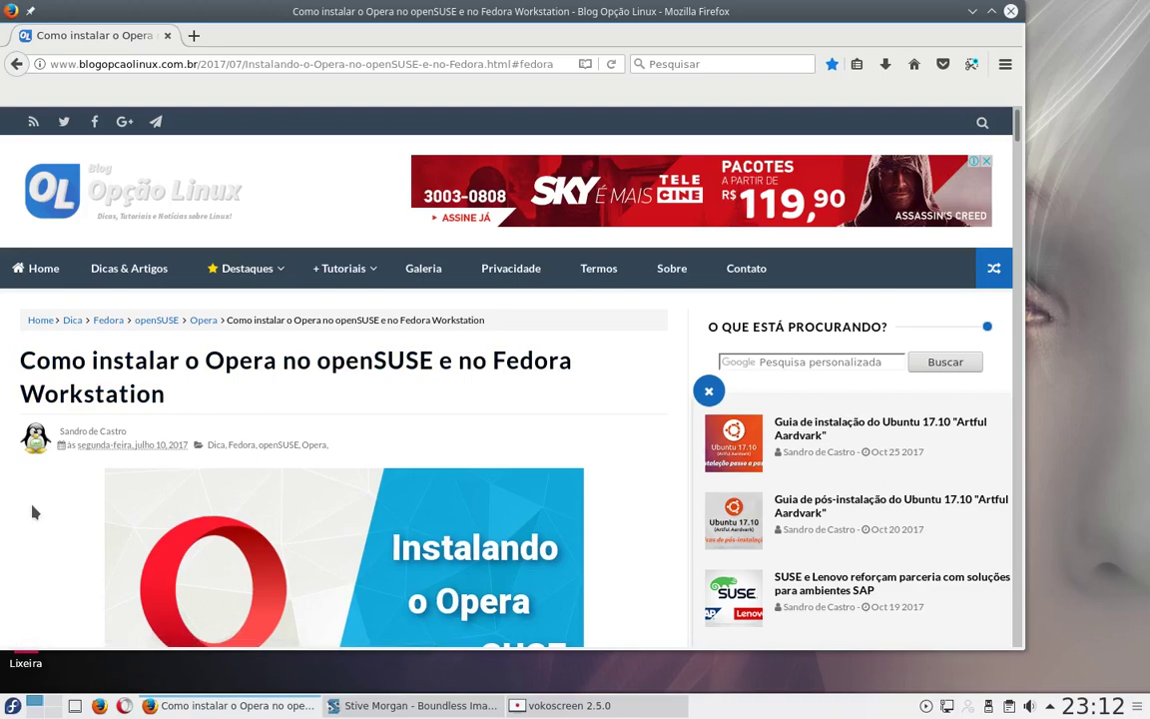
- Scroll the article down to 'Instalando o Opera no Fedora Workstation' and its sudo dnf update
{"action": "scroll", "coordinate": [35, 507], "scroll_direction": "down", "scroll_amount": 2}
{"action": "scroll", "coordinate": [35, 507], "scroll_direction": "down", "scroll_amount": 2}
{"action": "scroll", "coordinate": [35, 504], "scroll_direction": "down", "scroll_amount": 4}
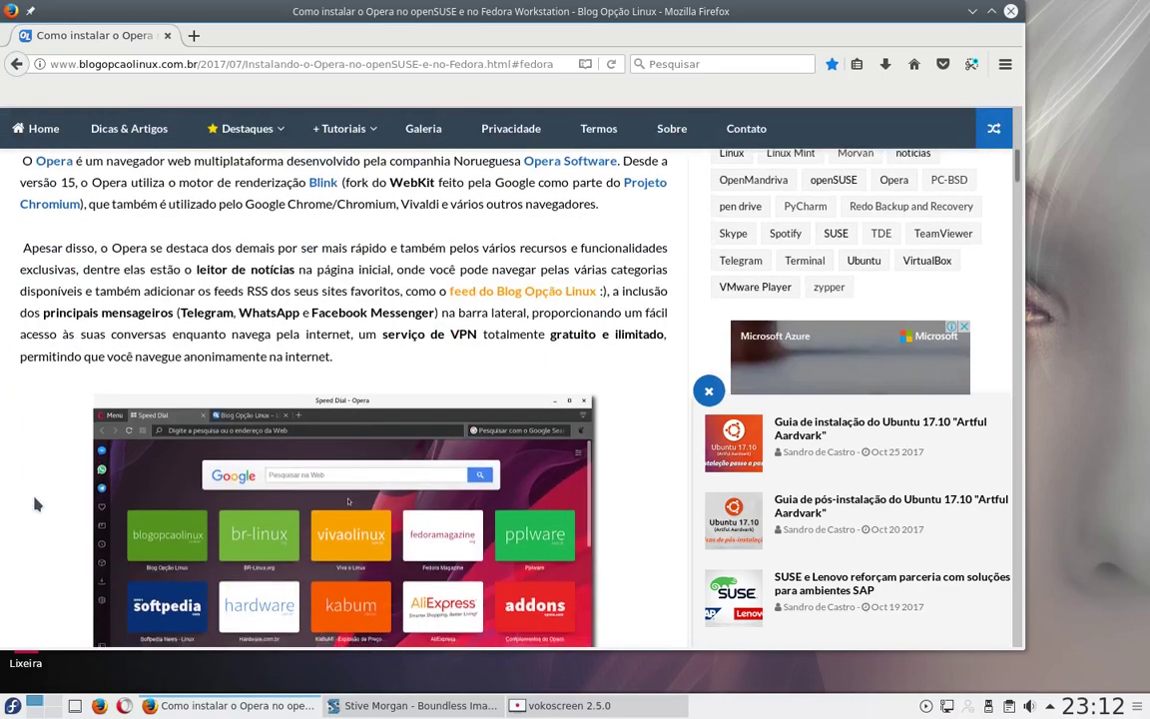
{"action": "scroll", "coordinate": [33, 499], "scroll_direction": "down", "scroll_amount": 3}
{"action": "scroll", "coordinate": [35, 497], "scroll_direction": "up", "scroll_amount": 2}
{"action": "scroll", "coordinate": [198, 627], "scroll_direction": "up", "scroll_amount": 5}
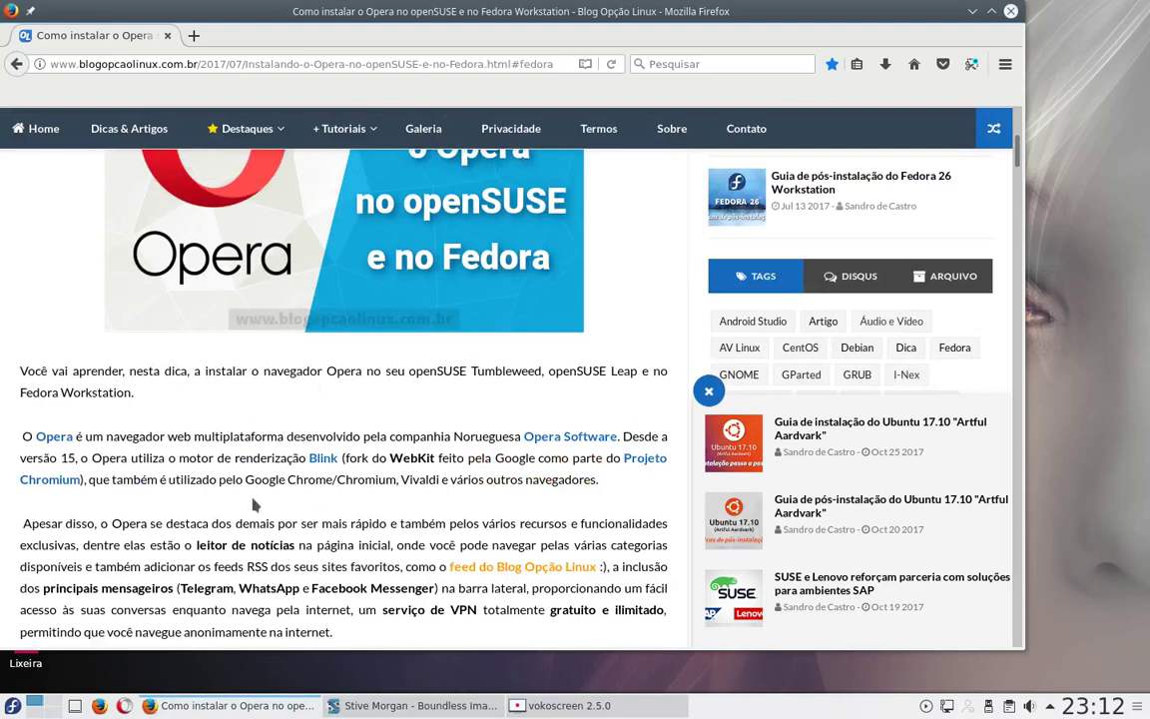
{"action": "scroll", "coordinate": [160, 479], "scroll_direction": "down", "scroll_amount": 2}
{"action": "scroll", "coordinate": [164, 512], "scroll_direction": "down", "scroll_amount": 3}
{"action": "scroll", "coordinate": [120, 409], "scroll_direction": "down", "scroll_amount": 4}
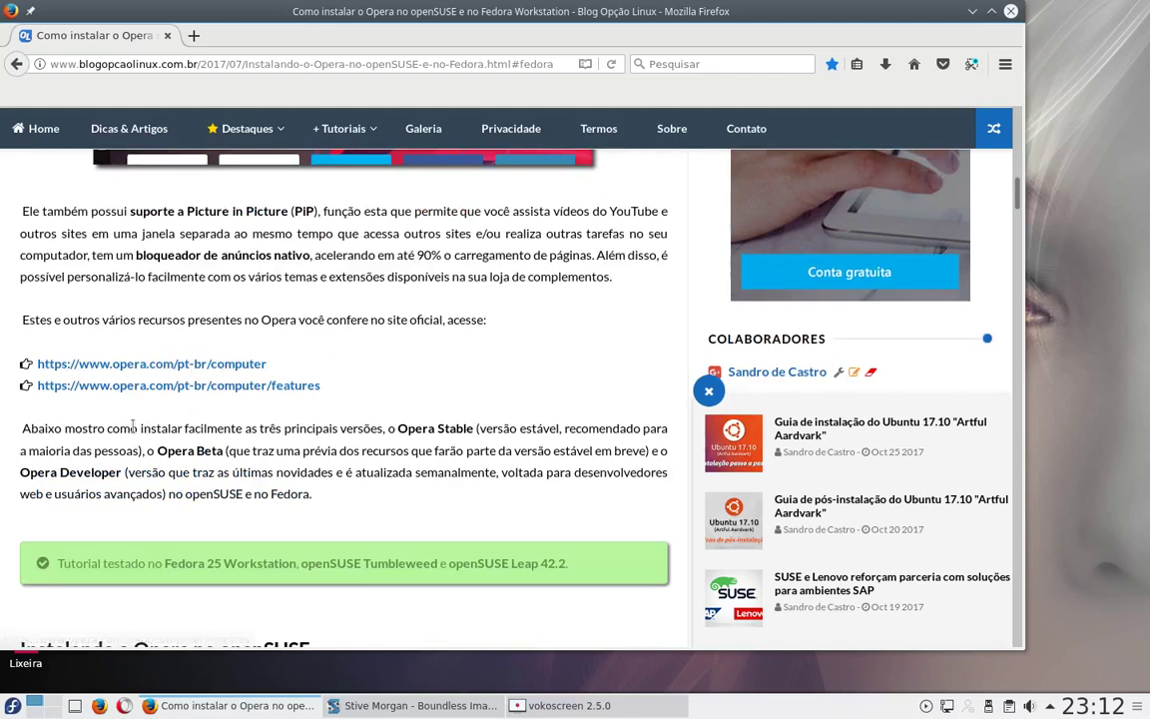
{"action": "scroll", "coordinate": [110, 382], "scroll_direction": "down", "scroll_amount": 3}
{"action": "scroll", "coordinate": [85, 419], "scroll_direction": "down", "scroll_amount": 3}
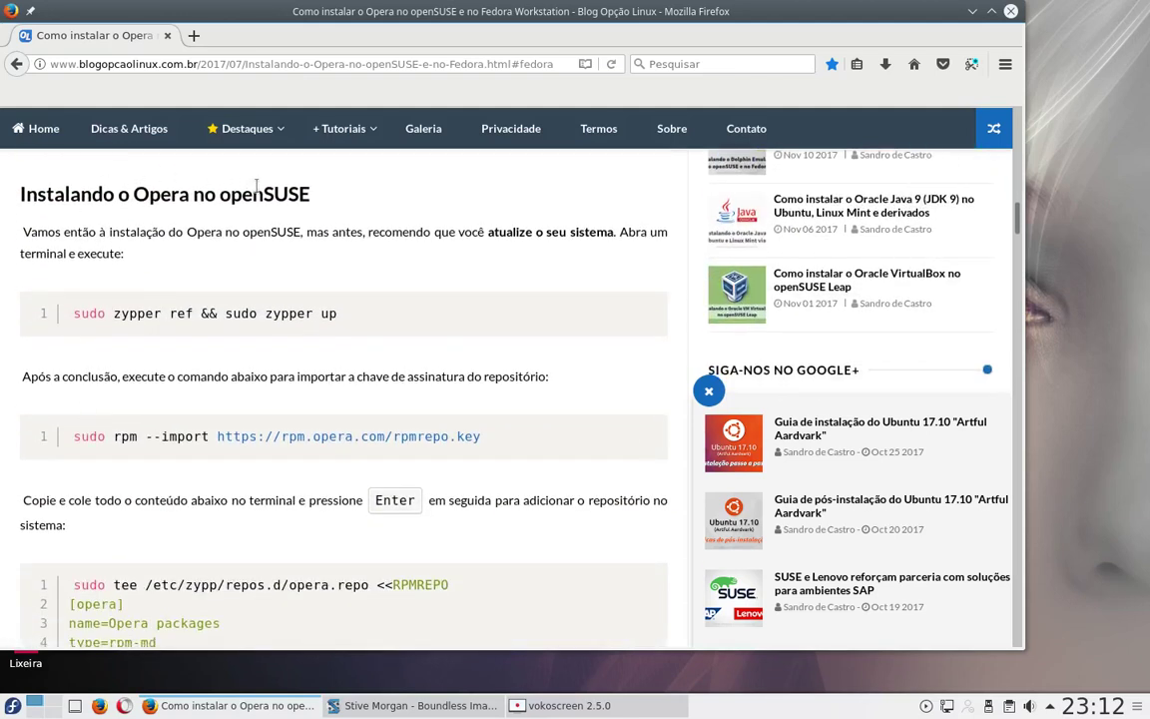
{"action": "scroll", "coordinate": [131, 429], "scroll_direction": "down", "scroll_amount": 4}
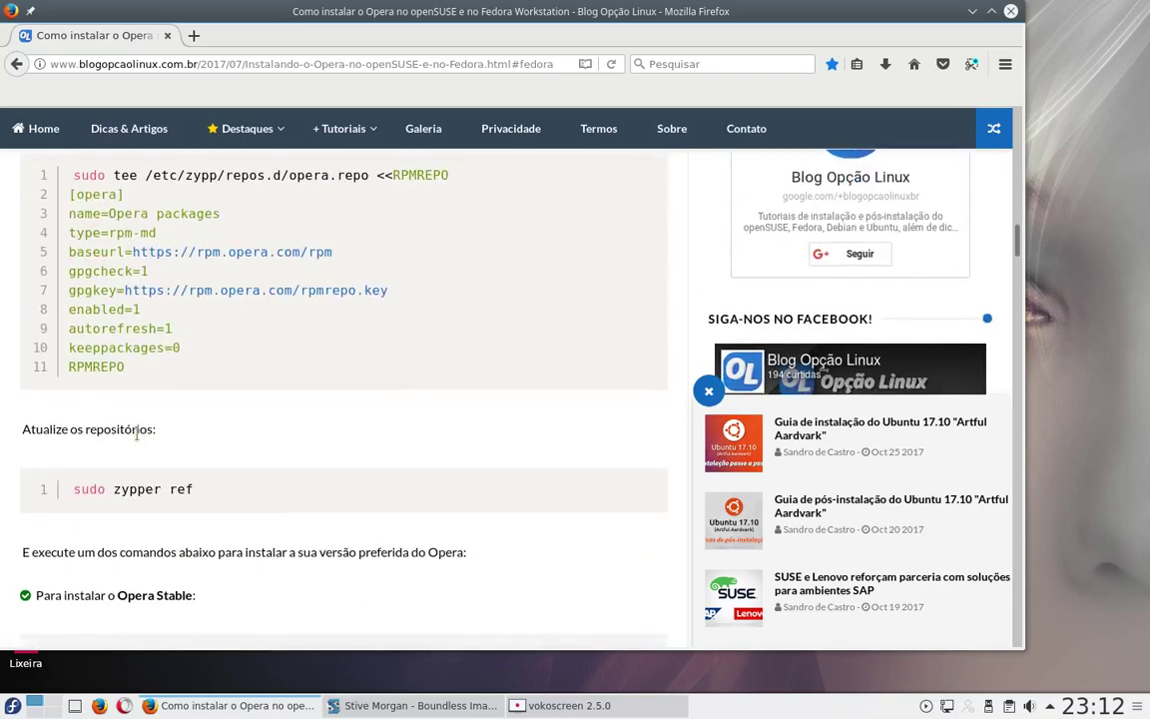
{"action": "scroll", "coordinate": [135, 434], "scroll_direction": "down", "scroll_amount": 4}
{"action": "scroll", "coordinate": [138, 438], "scroll_direction": "down", "scroll_amount": 3}
{"action": "scroll", "coordinate": [138, 441], "scroll_direction": "down", "scroll_amount": 2}
{"action": "scroll", "coordinate": [138, 440], "scroll_direction": "down", "scroll_amount": 5}
{"action": "scroll", "coordinate": [138, 440], "scroll_direction": "down", "scroll_amount": 4}
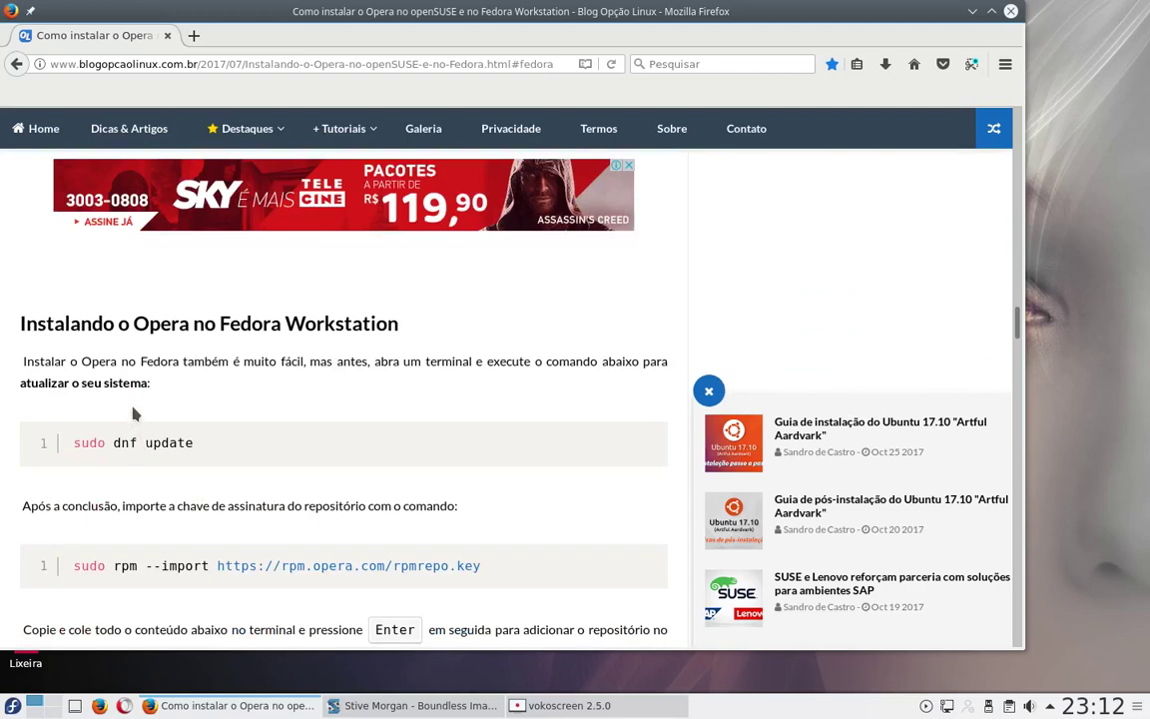
{"action": "scroll", "coordinate": [135, 414], "scroll_direction": "down", "scroll_amount": 1}
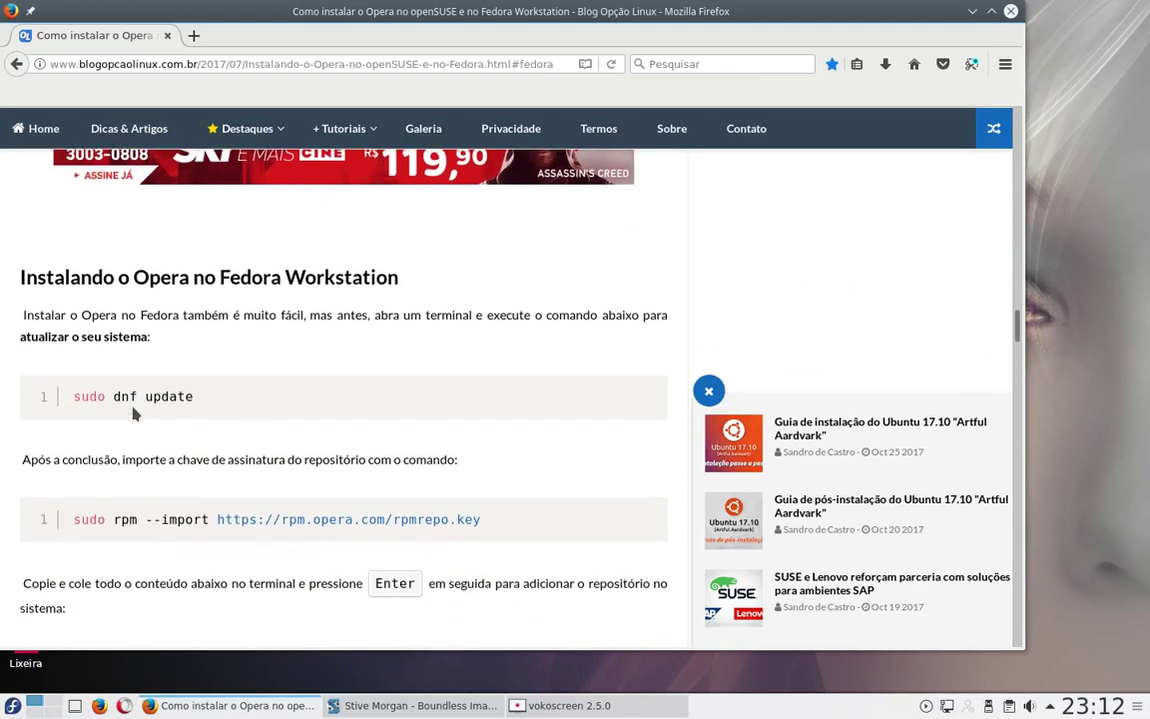
{"action": "scroll", "coordinate": [134, 413], "scroll_direction": "down", "scroll_amount": 2}
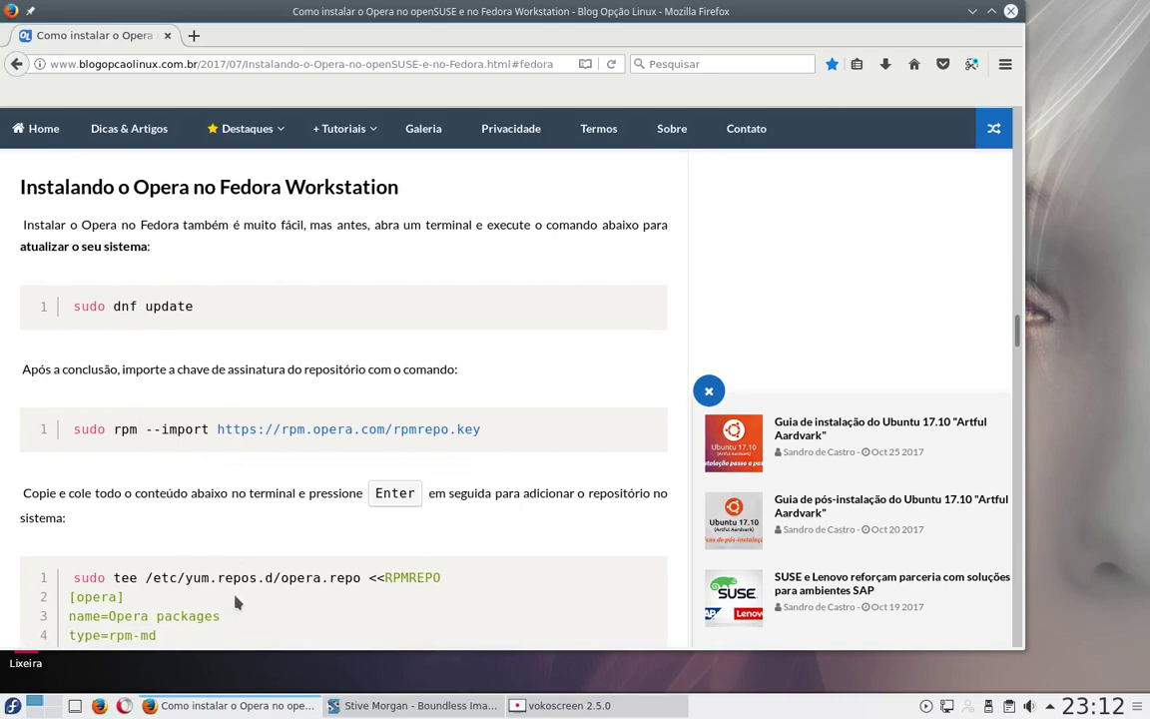
{"action": "left_click", "coordinate": [210, 705]}
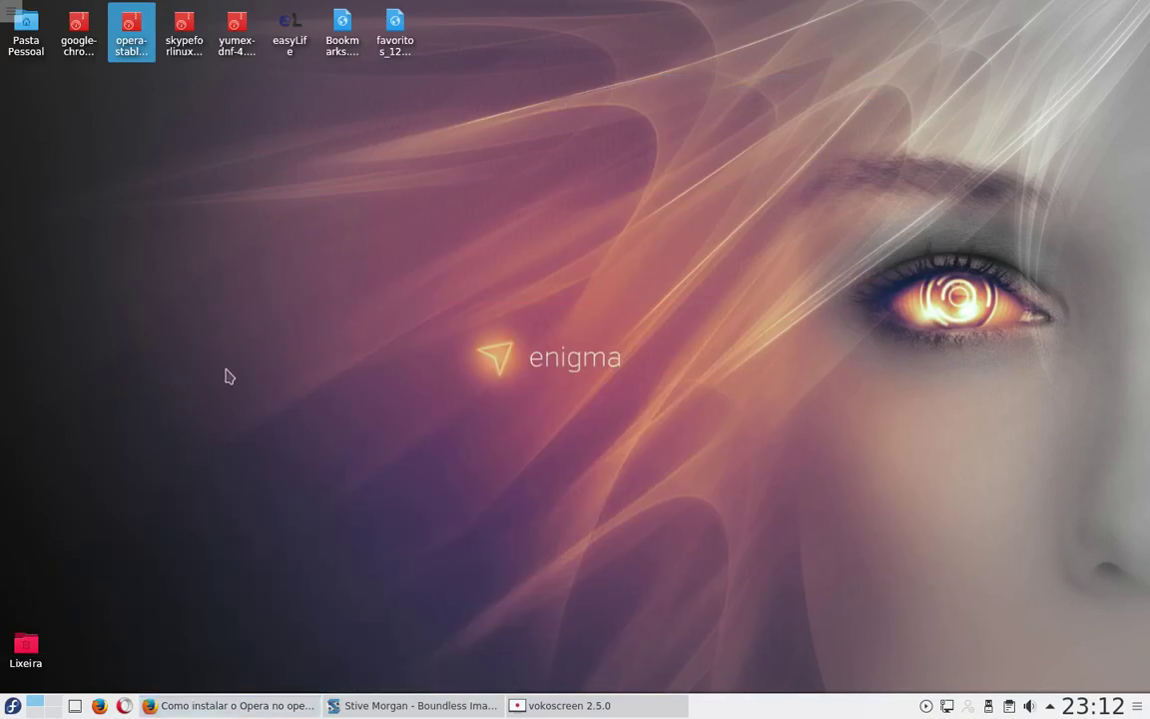
{"action": "left_click", "coordinate": [240, 705]}
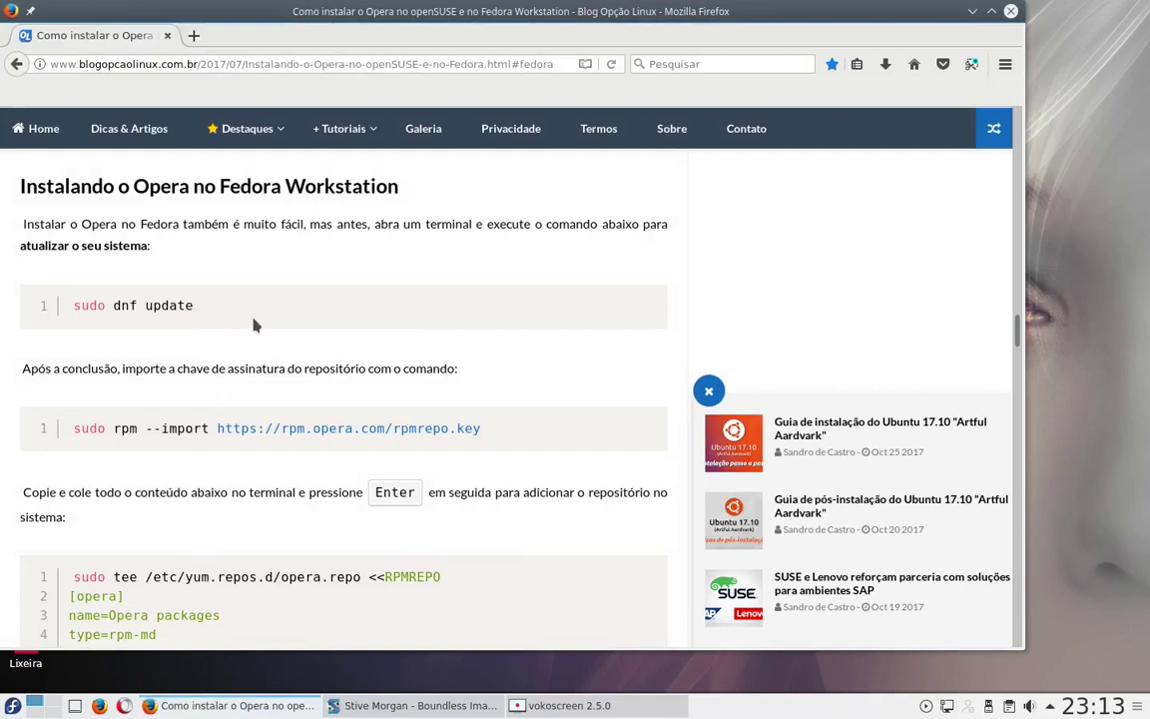
{"action": "left_click", "coordinate": [258, 707]}
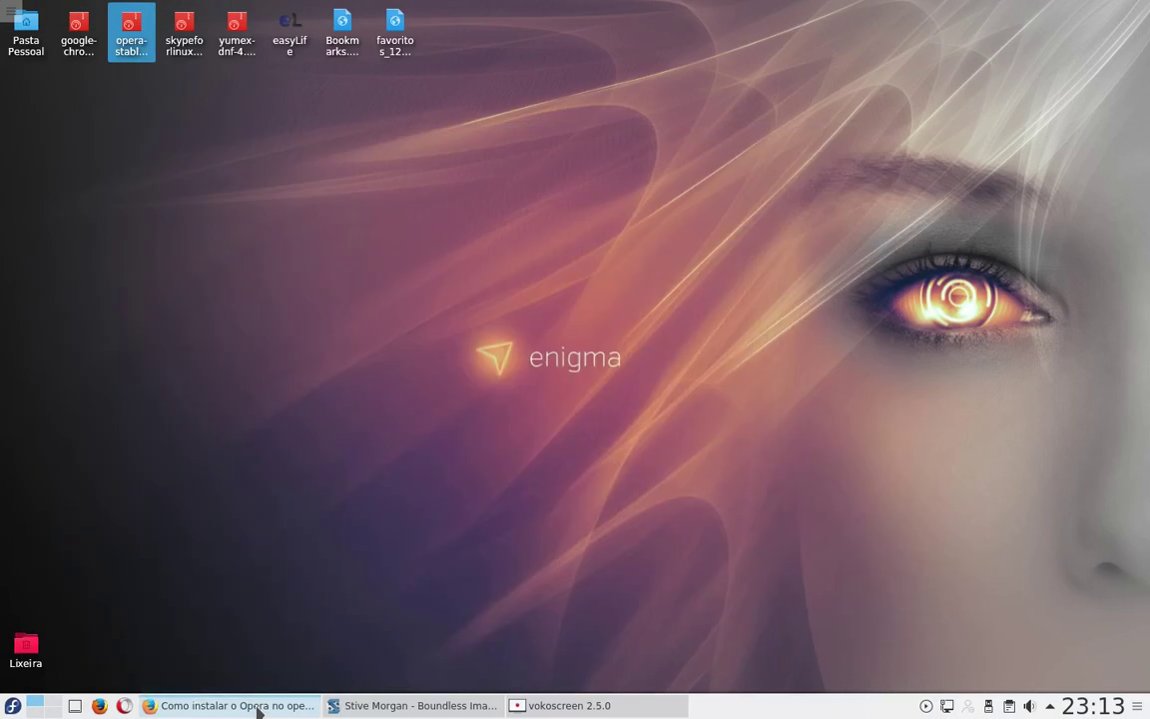
{"action": "left_click", "coordinate": [258, 707]}
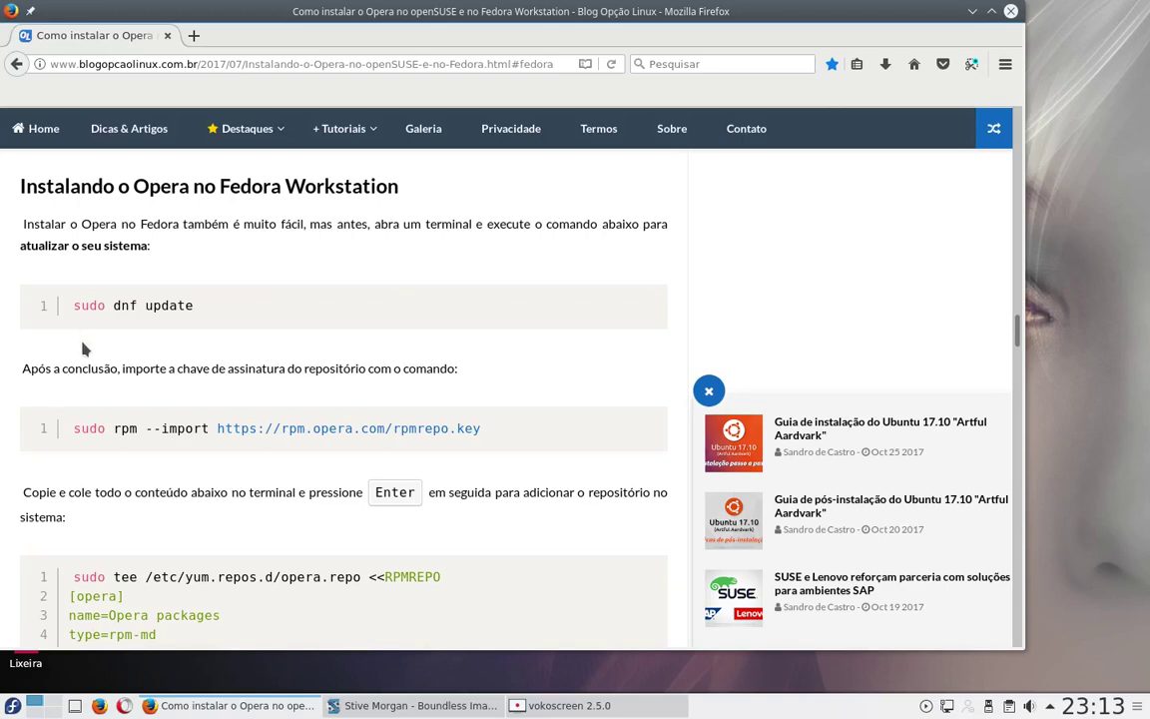
{"action": "left_click_drag", "start_coordinate": [98, 368], "coordinate": [322, 368]}
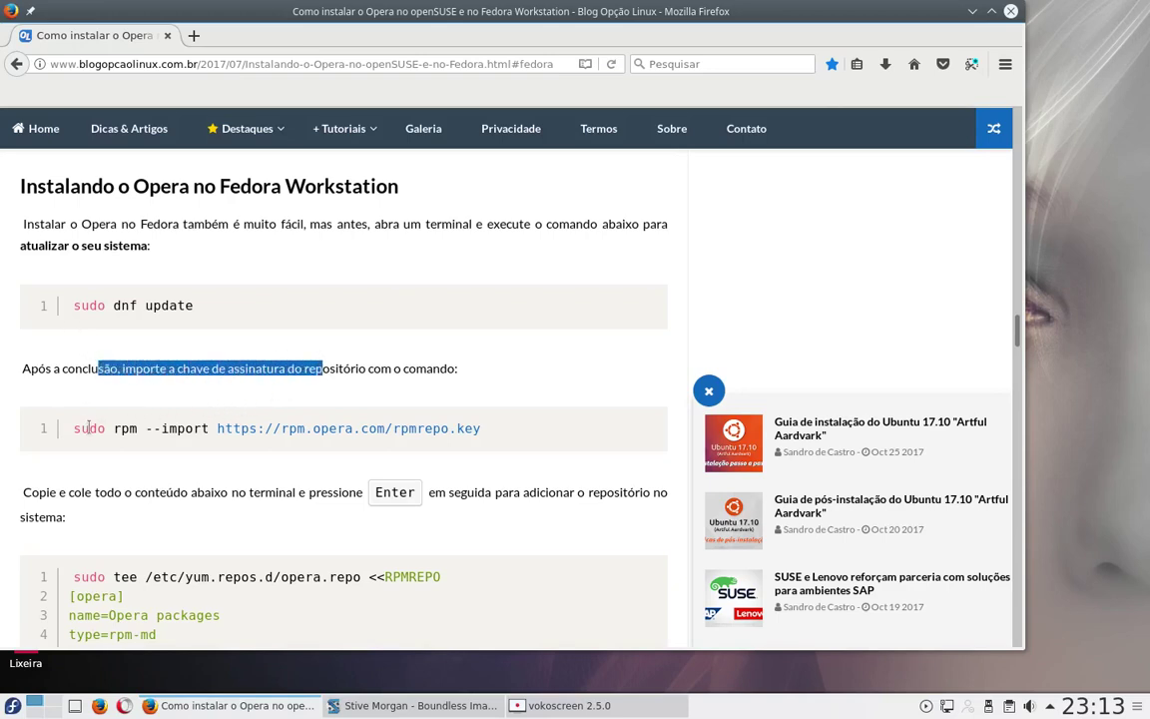
{"action": "left_click_drag", "start_coordinate": [98, 428], "coordinate": [224, 431]}
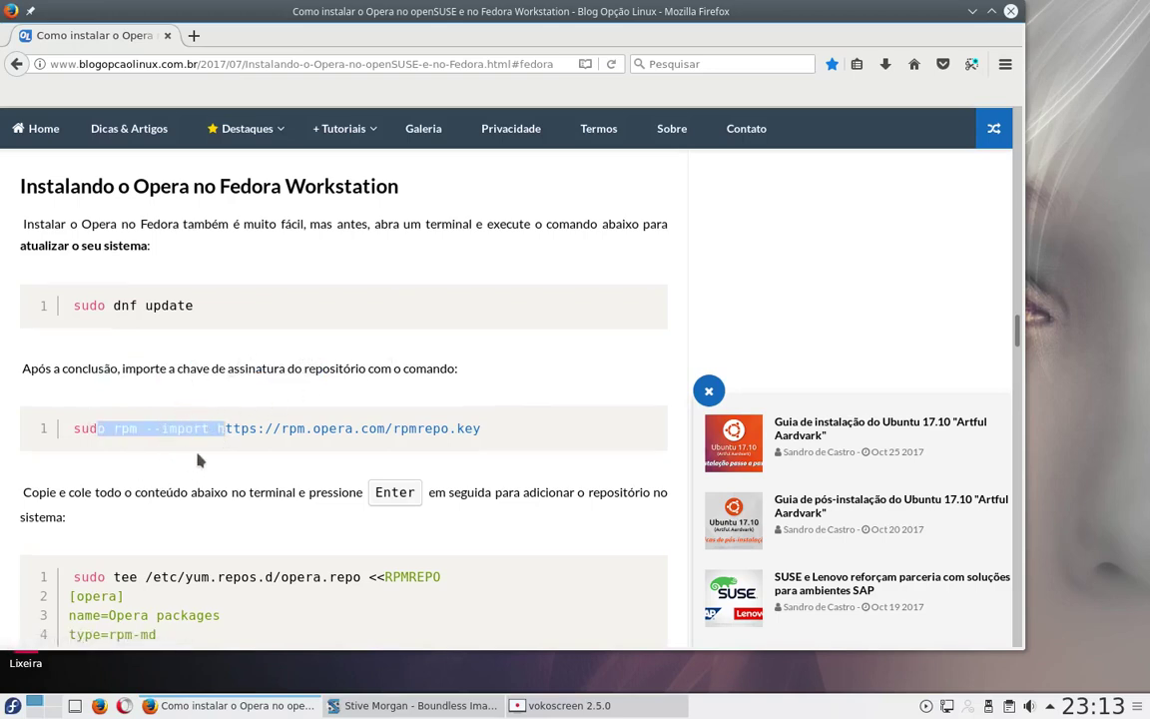
{"action": "scroll", "coordinate": [176, 403], "scroll_direction": "down", "scroll_amount": 3}
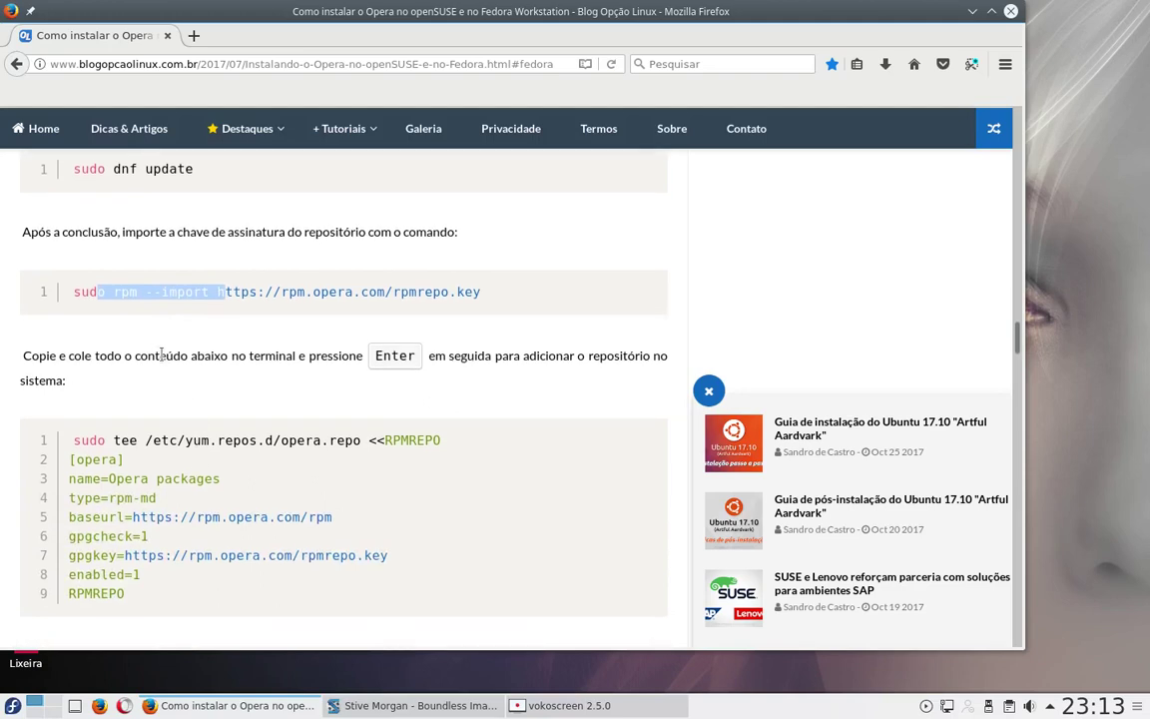
{"action": "left_click", "coordinate": [240, 705]}
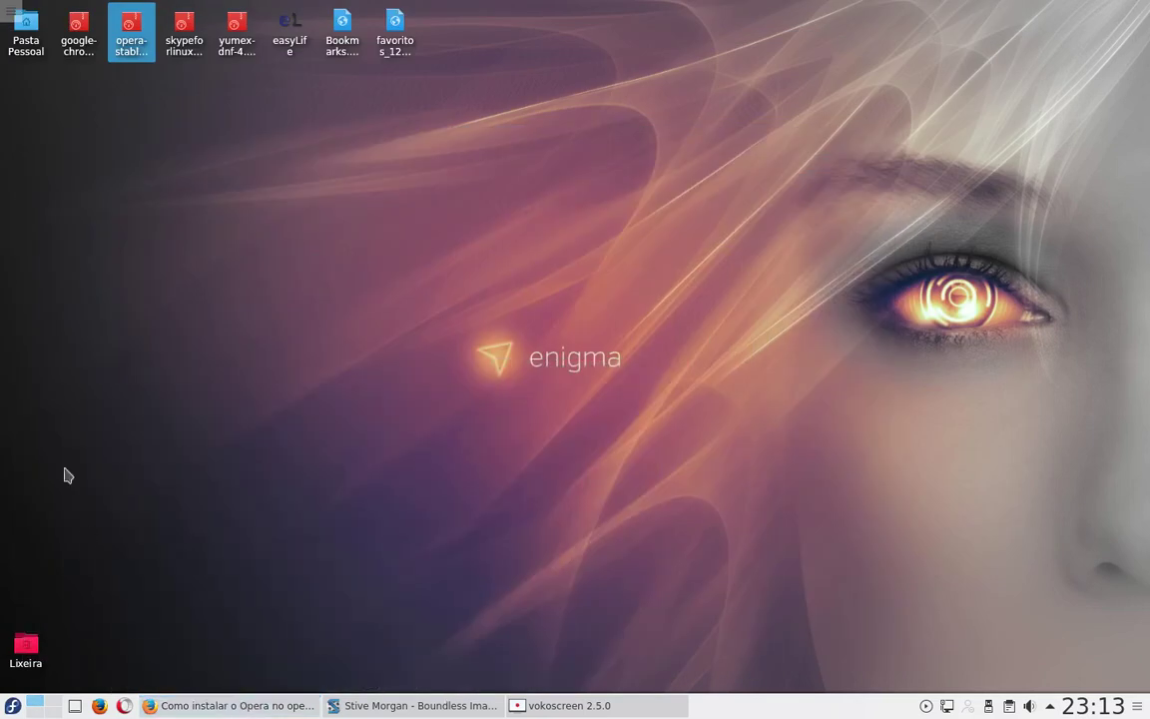
{"action": "left_click", "coordinate": [230, 705]}
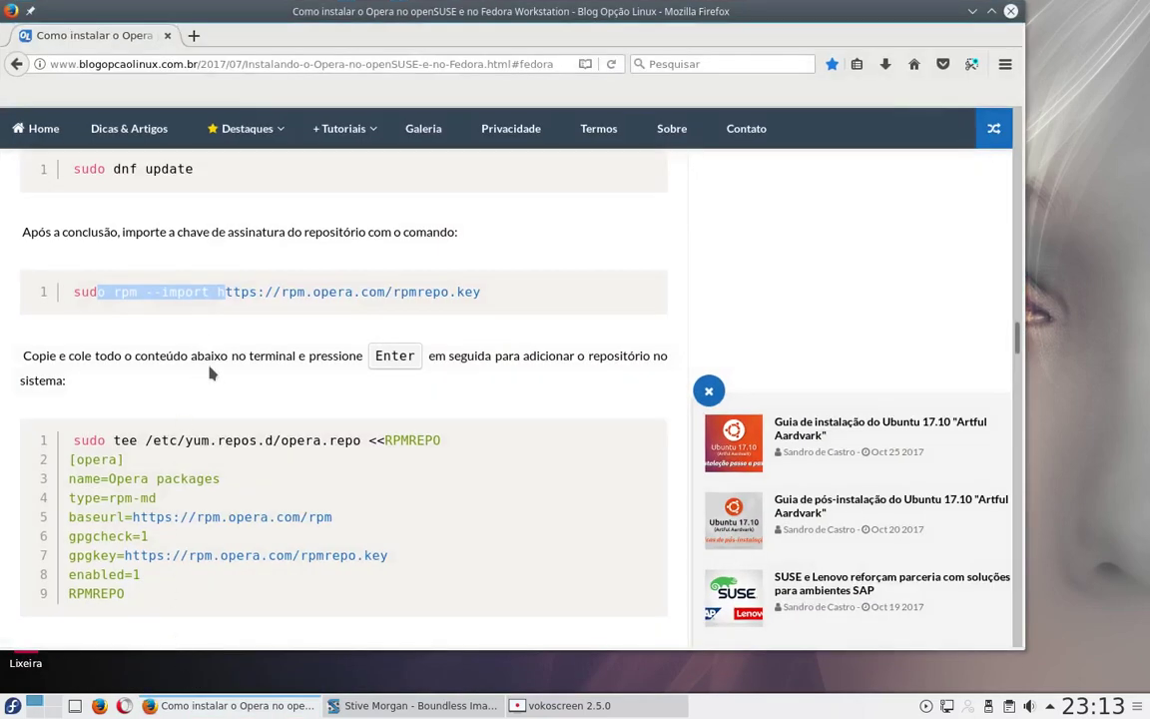
{"action": "left_click", "coordinate": [213, 291]}
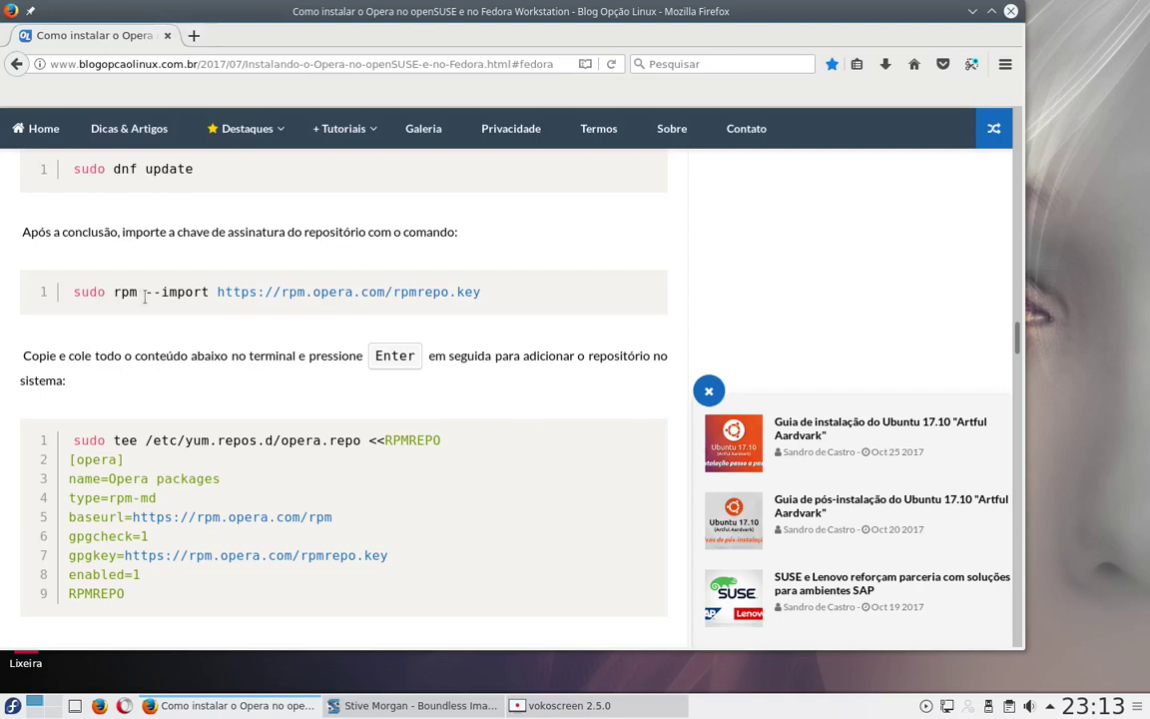
- Scroll the guide, select the opera-stable install command, and minimise Firefox
{"action": "scroll", "coordinate": [141, 436], "scroll_direction": "down", "scroll_amount": 4}
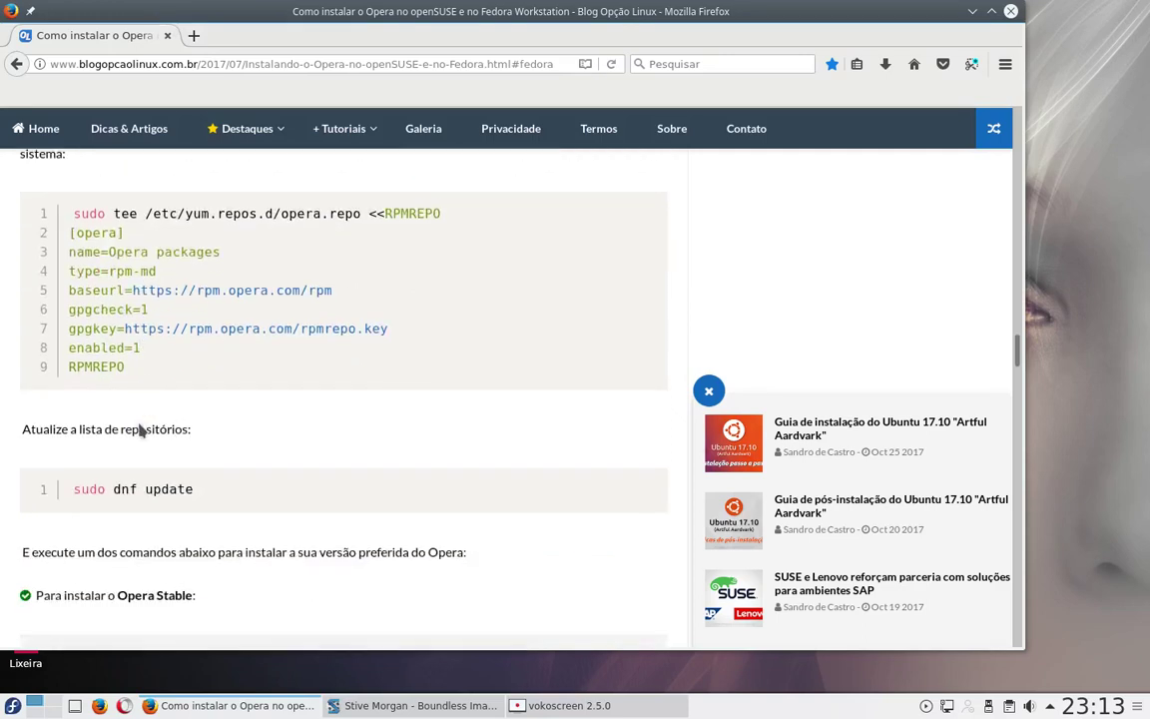
{"action": "scroll", "coordinate": [127, 422], "scroll_direction": "down", "scroll_amount": 3}
{"action": "scroll", "coordinate": [199, 420], "scroll_direction": "up", "scroll_amount": 3}
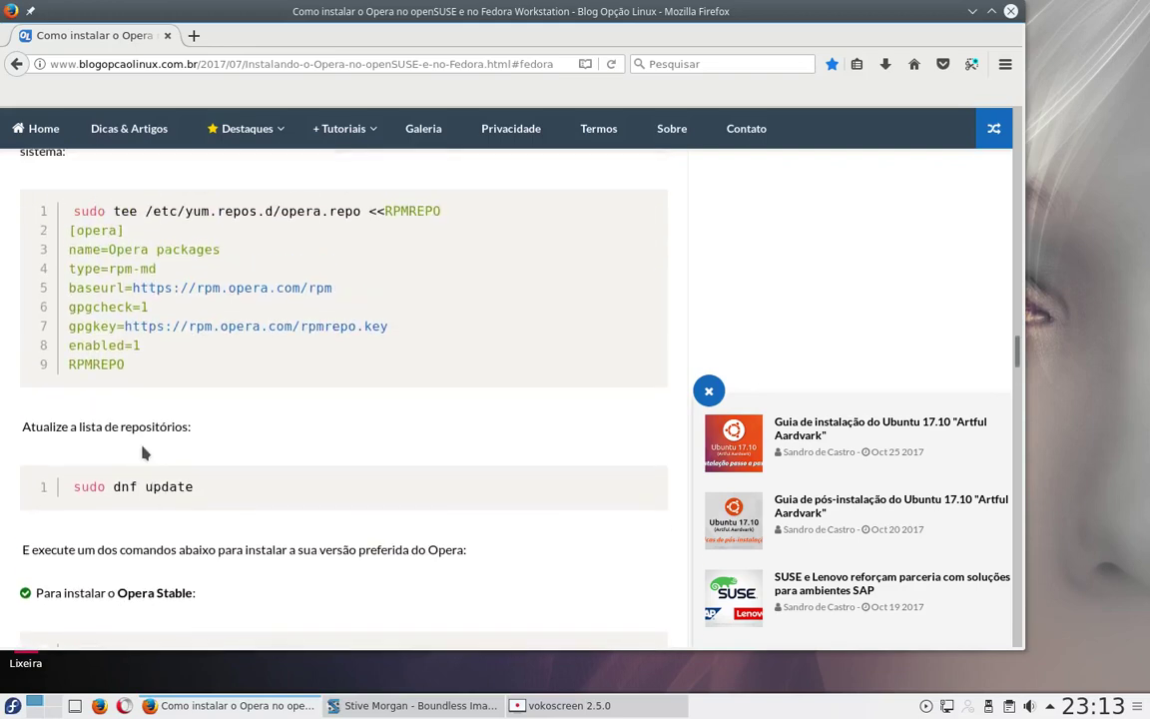
{"action": "scroll", "coordinate": [126, 397], "scroll_direction": "up", "scroll_amount": 5}
{"action": "scroll", "coordinate": [154, 216], "scroll_direction": "up", "scroll_amount": 3}
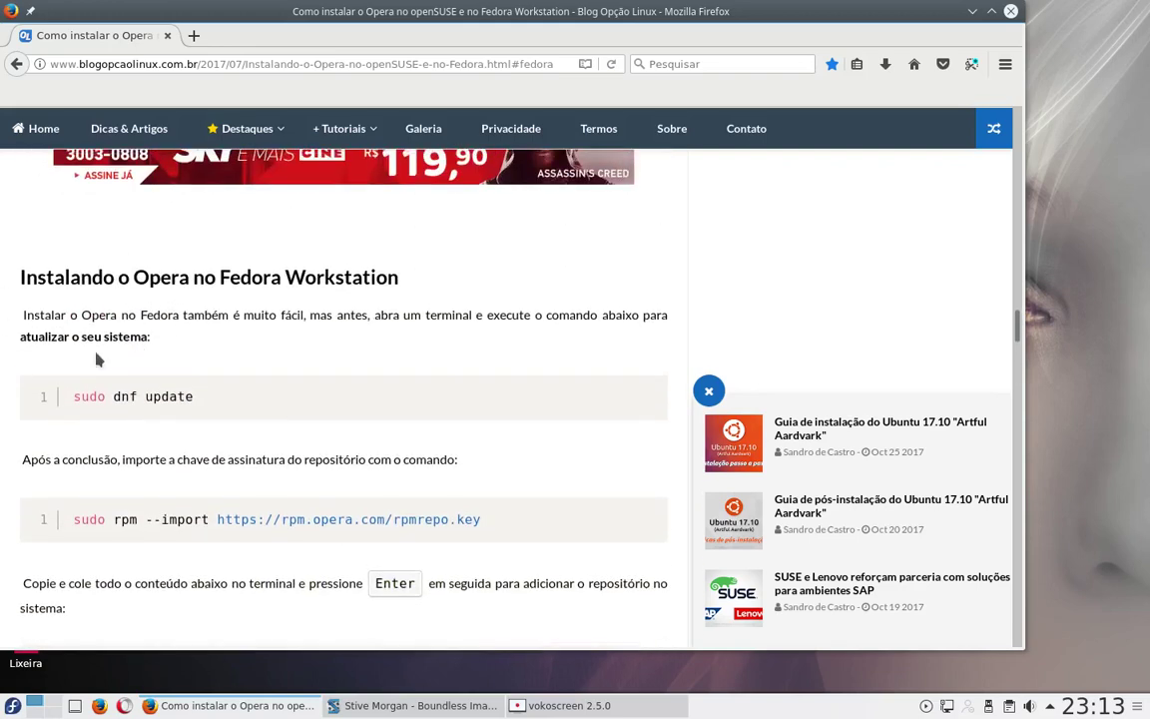
{"action": "scroll", "coordinate": [94, 330], "scroll_direction": "down", "scroll_amount": 4}
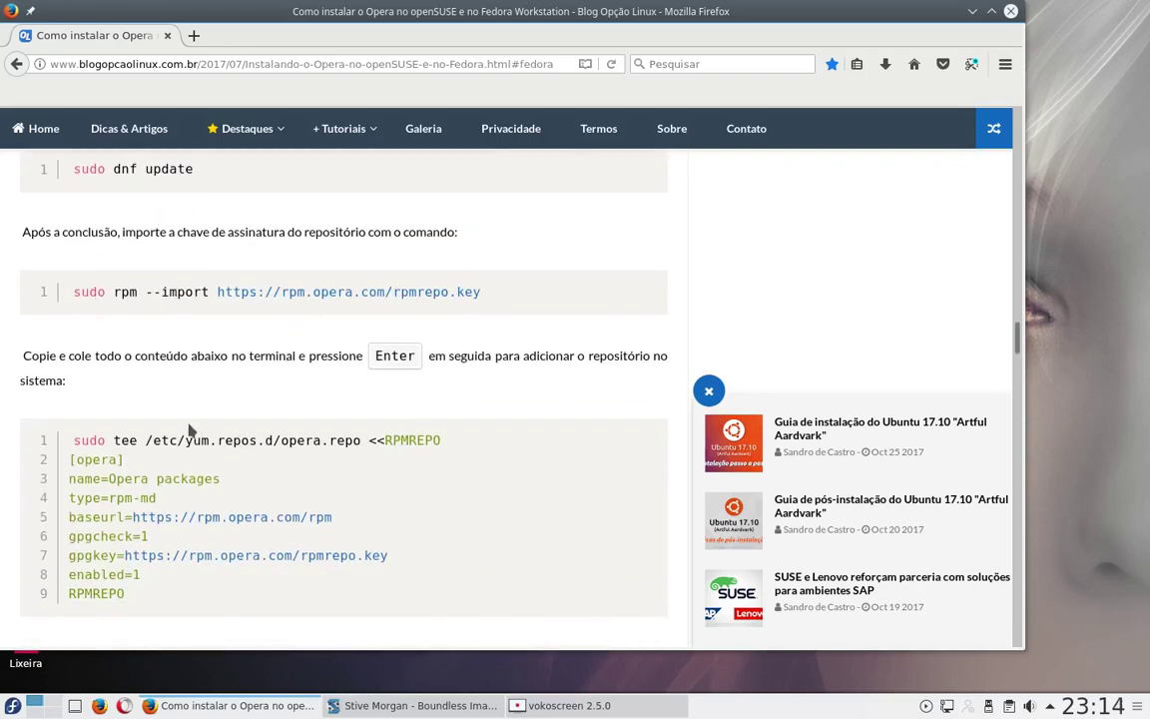
{"action": "scroll", "coordinate": [98, 257], "scroll_direction": "down", "scroll_amount": 3}
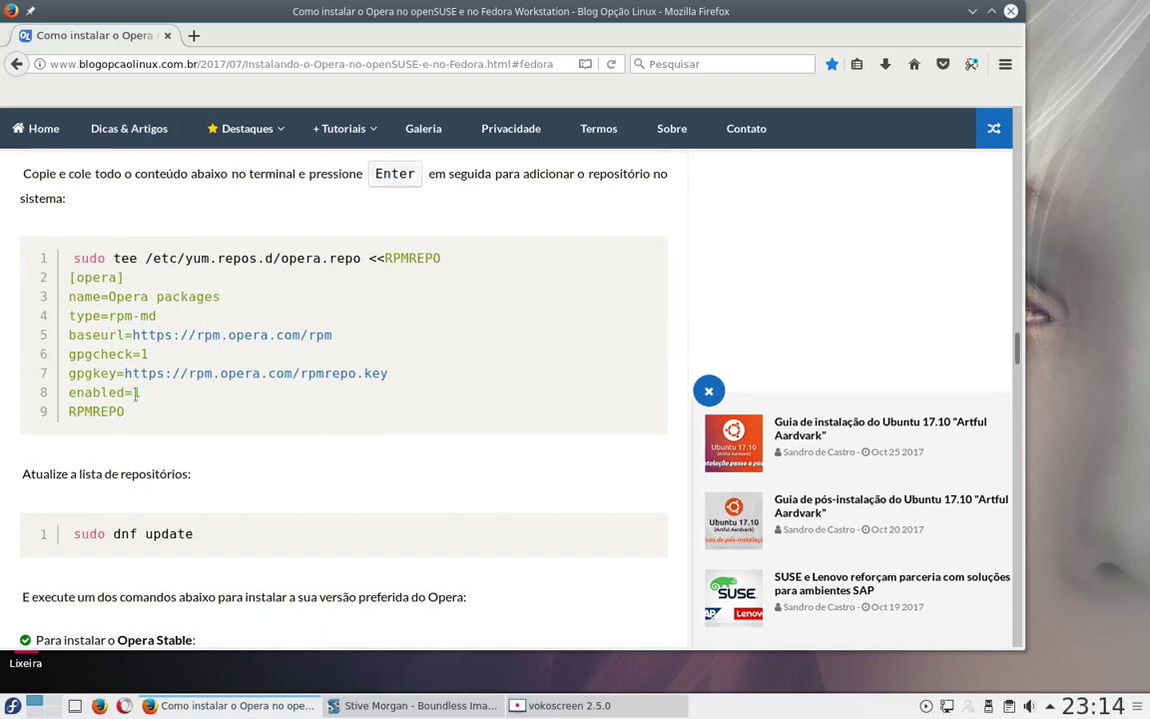
{"action": "scroll", "coordinate": [112, 374], "scroll_direction": "down", "scroll_amount": 1}
{"action": "scroll", "coordinate": [119, 412], "scroll_direction": "down", "scroll_amount": 3}
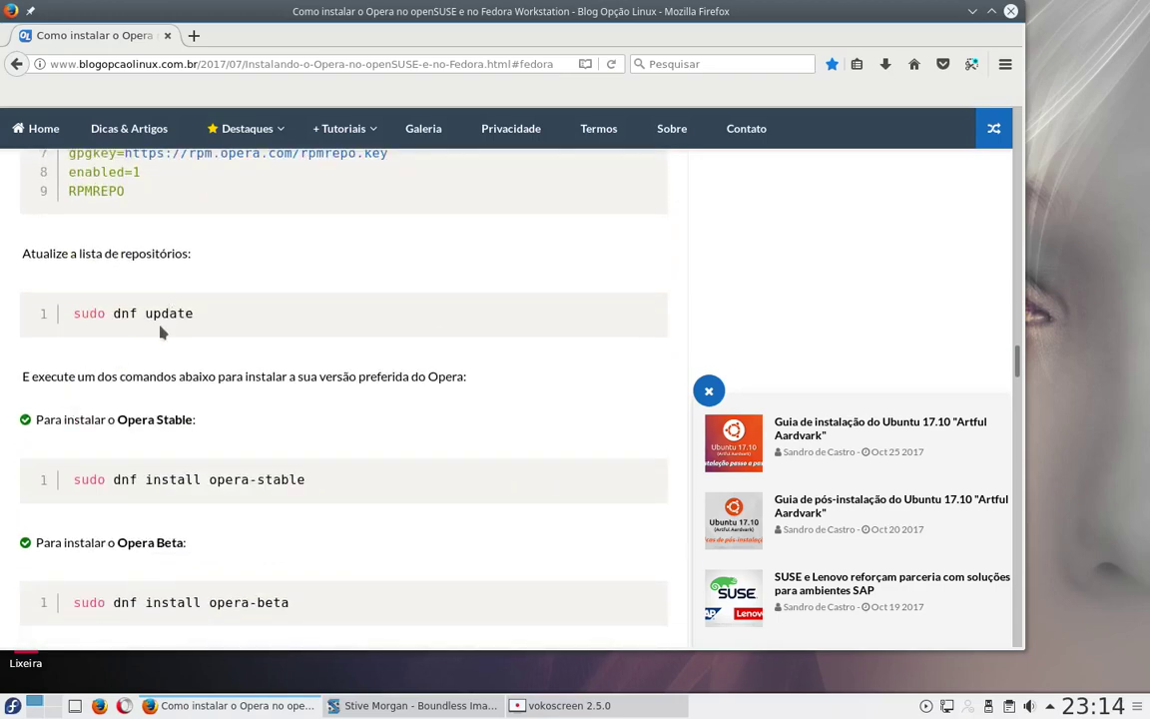
{"action": "scroll", "coordinate": [125, 376], "scroll_direction": "down", "scroll_amount": 3}
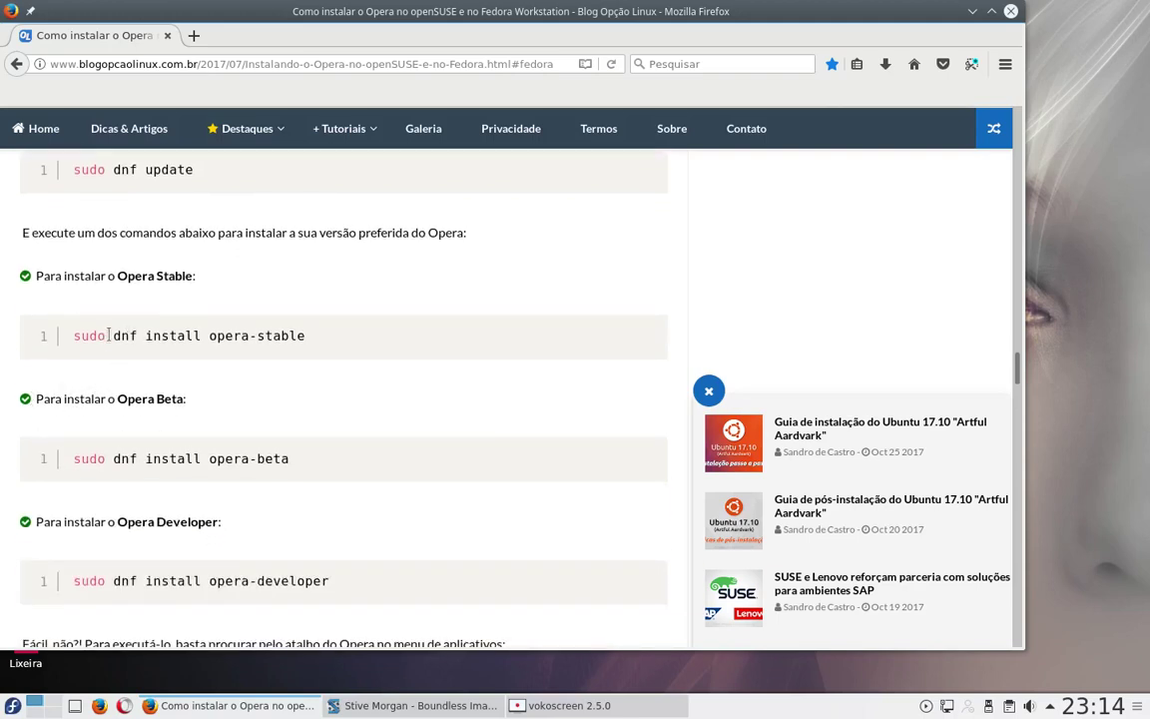
{"action": "left_click_drag", "start_coordinate": [104, 332], "coordinate": [297, 355]}
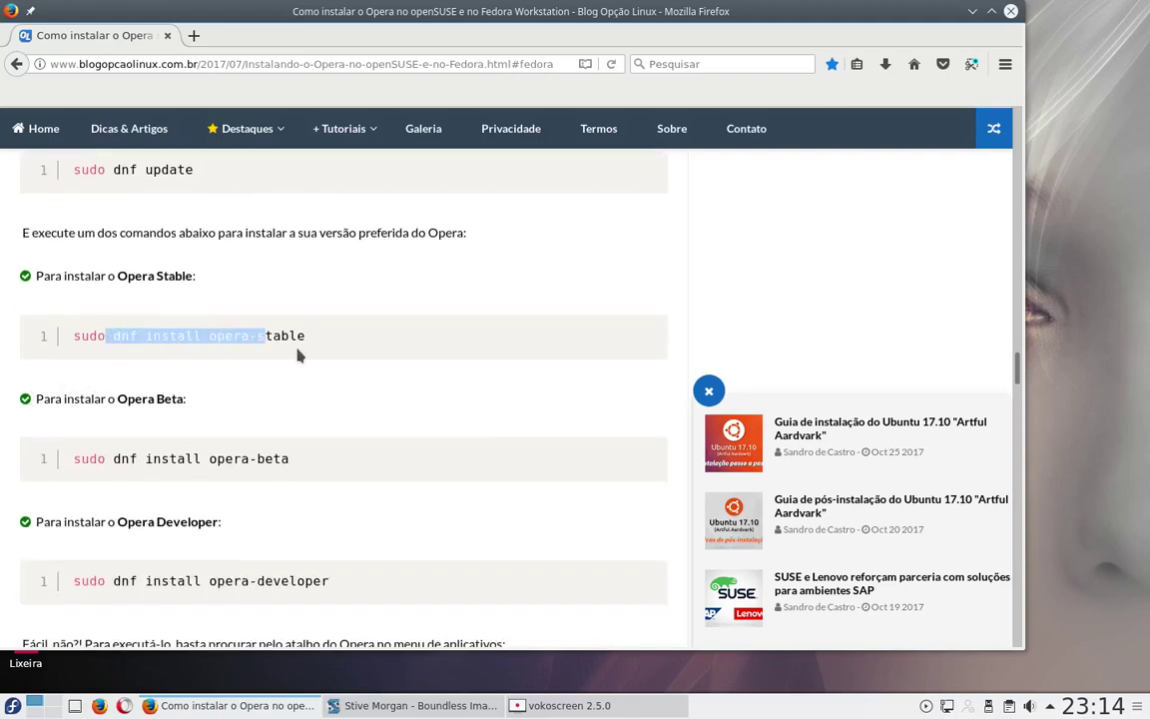
{"action": "left_click_drag", "start_coordinate": [299, 356], "coordinate": [311, 342]}
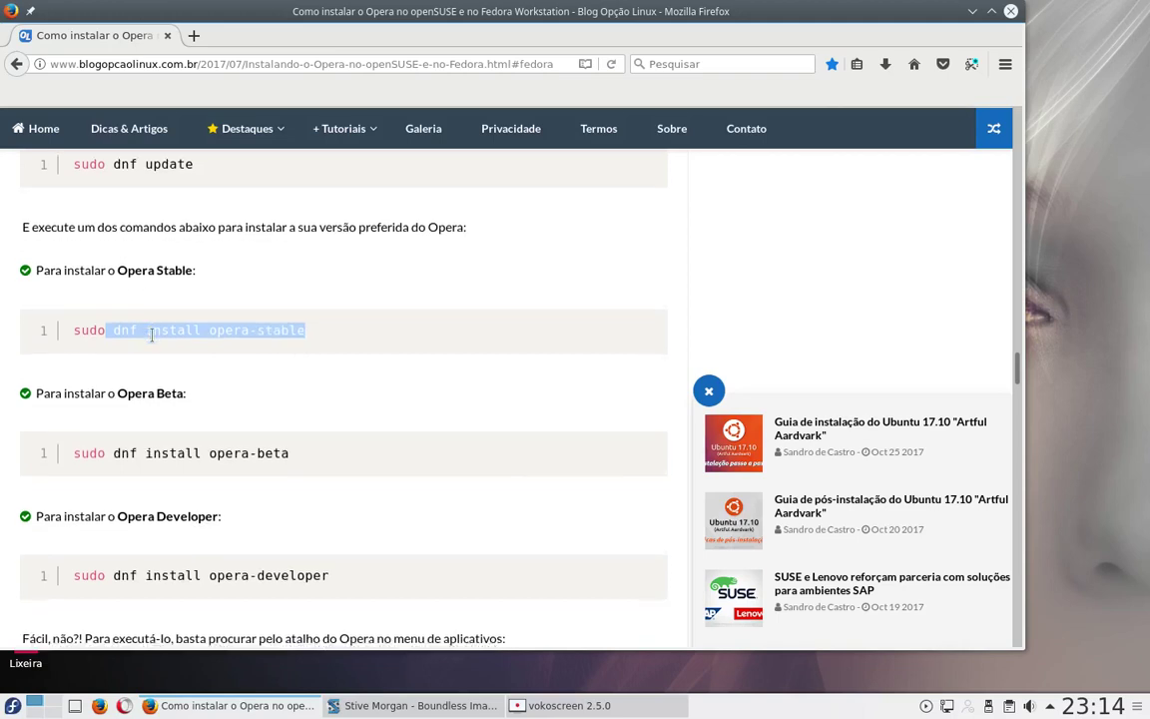
{"action": "scroll", "coordinate": [230, 268], "scroll_direction": "down", "scroll_amount": 3}
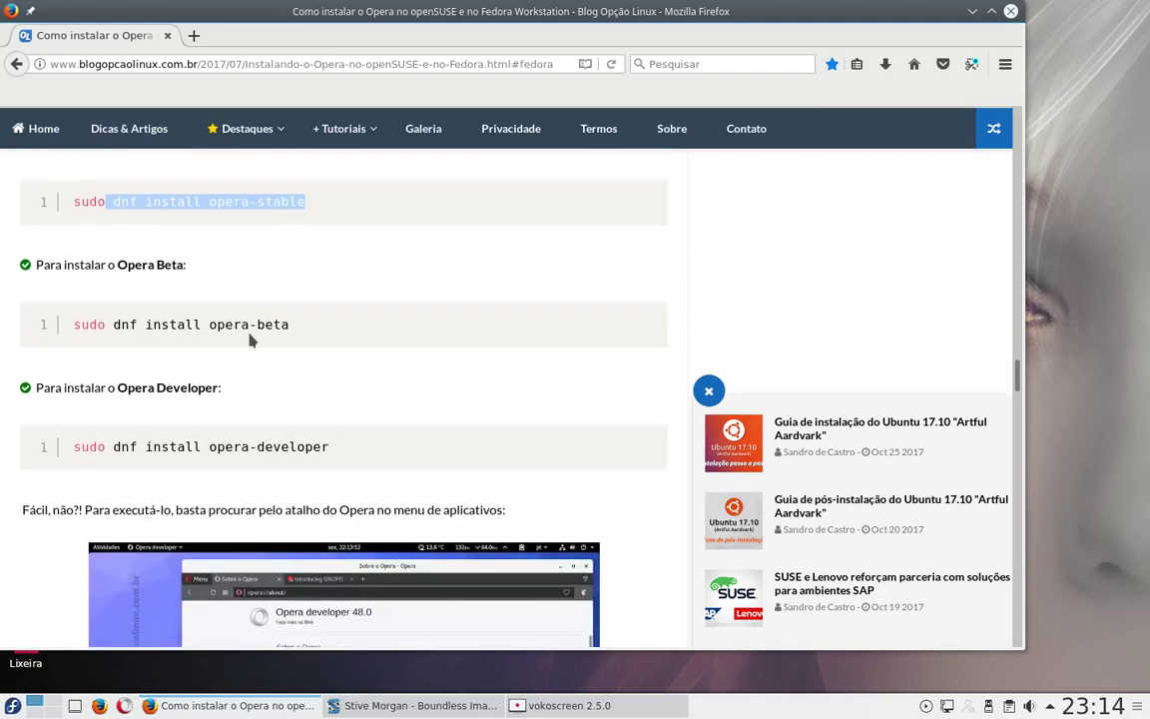
{"action": "scroll", "coordinate": [251, 340], "scroll_direction": "down", "scroll_amount": 1}
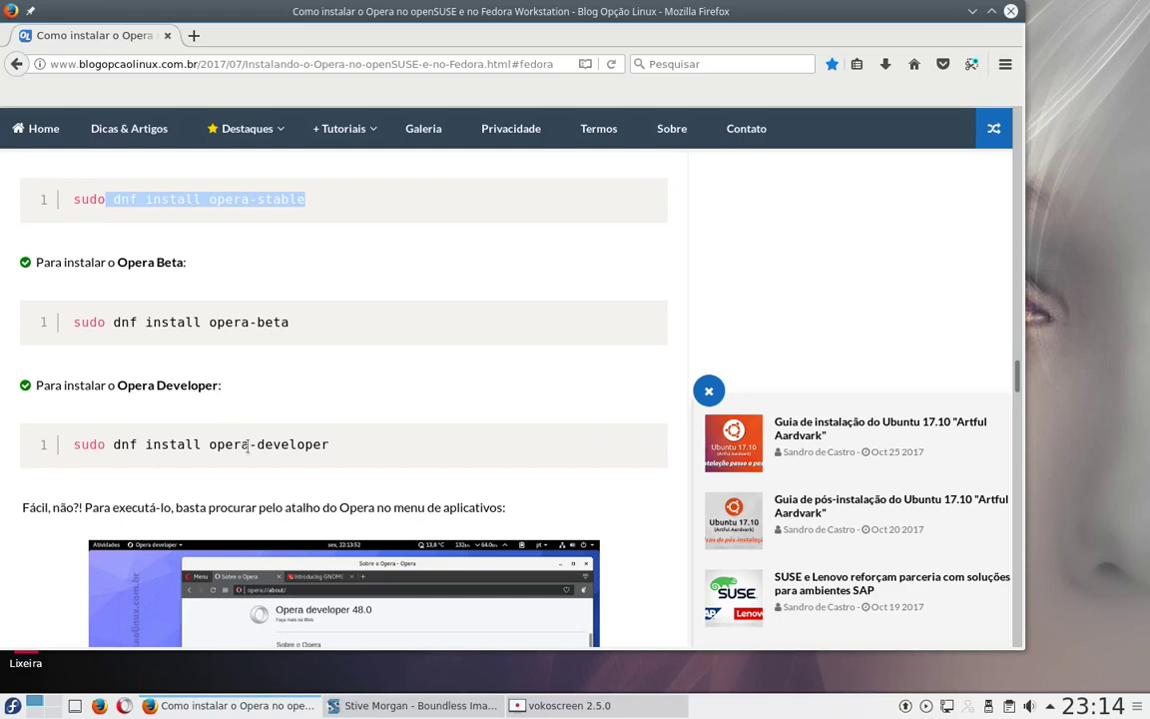
{"action": "scroll", "coordinate": [247, 446], "scroll_direction": "up", "scroll_amount": 4}
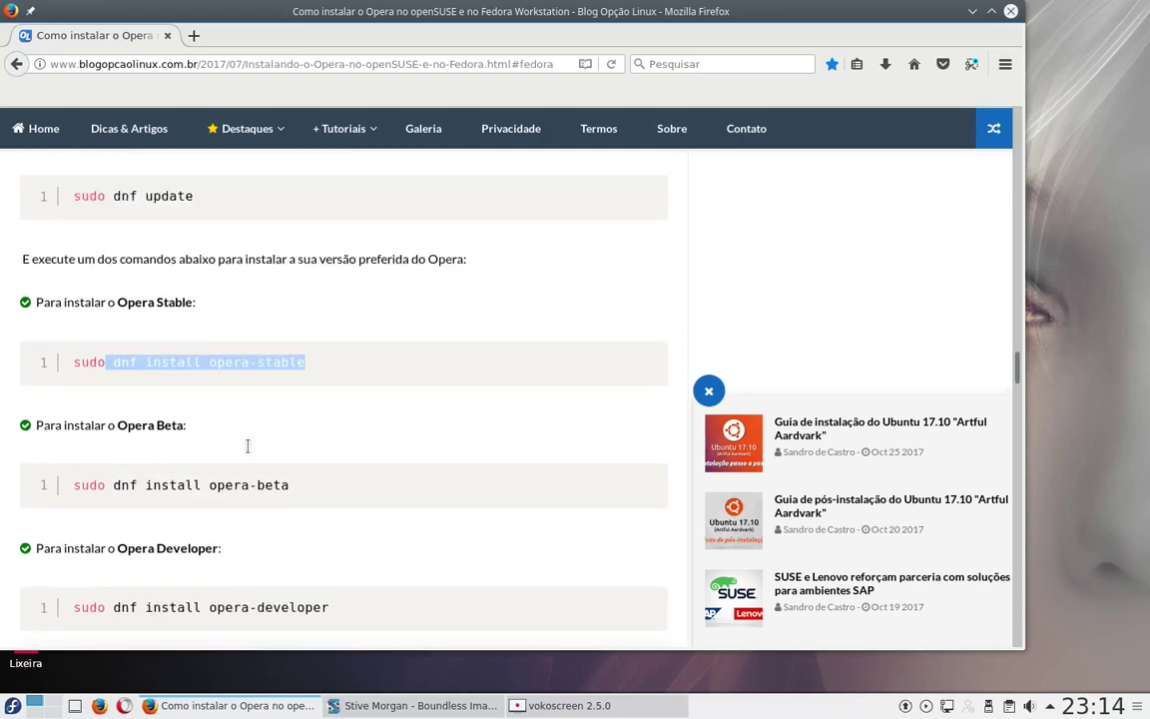
{"action": "scroll", "coordinate": [249, 451], "scroll_direction": "up", "scroll_amount": 9}
{"action": "scroll", "coordinate": [172, 439], "scroll_direction": "up", "scroll_amount": 3}
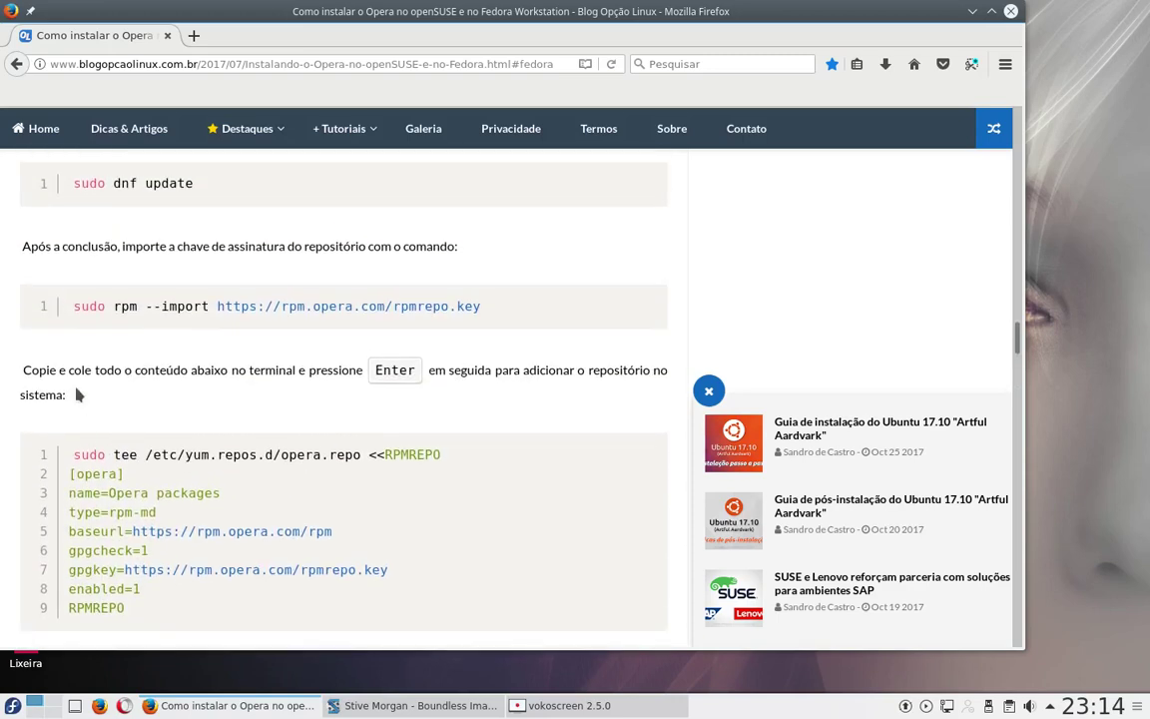
{"action": "scroll", "coordinate": [67, 345], "scroll_direction": "up", "scroll_amount": 2}
{"action": "left_click", "coordinate": [231, 706]}
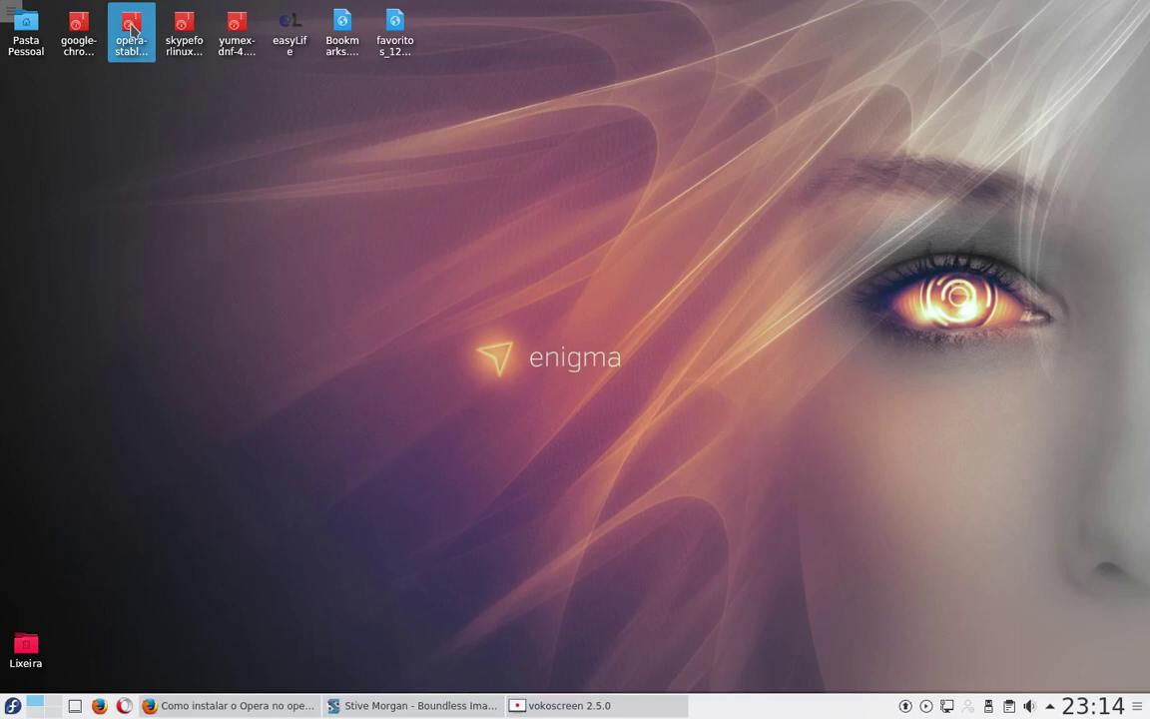
- Restore the guide, select the rpm --import key and opera.repo tee commands, then show the desktop
{"action": "left_click", "coordinate": [229, 706]}
{"action": "left_click_drag", "start_coordinate": [139, 383], "coordinate": [395, 383]}
{"action": "left_click_drag", "start_coordinate": [73, 531], "coordinate": [323, 533]}
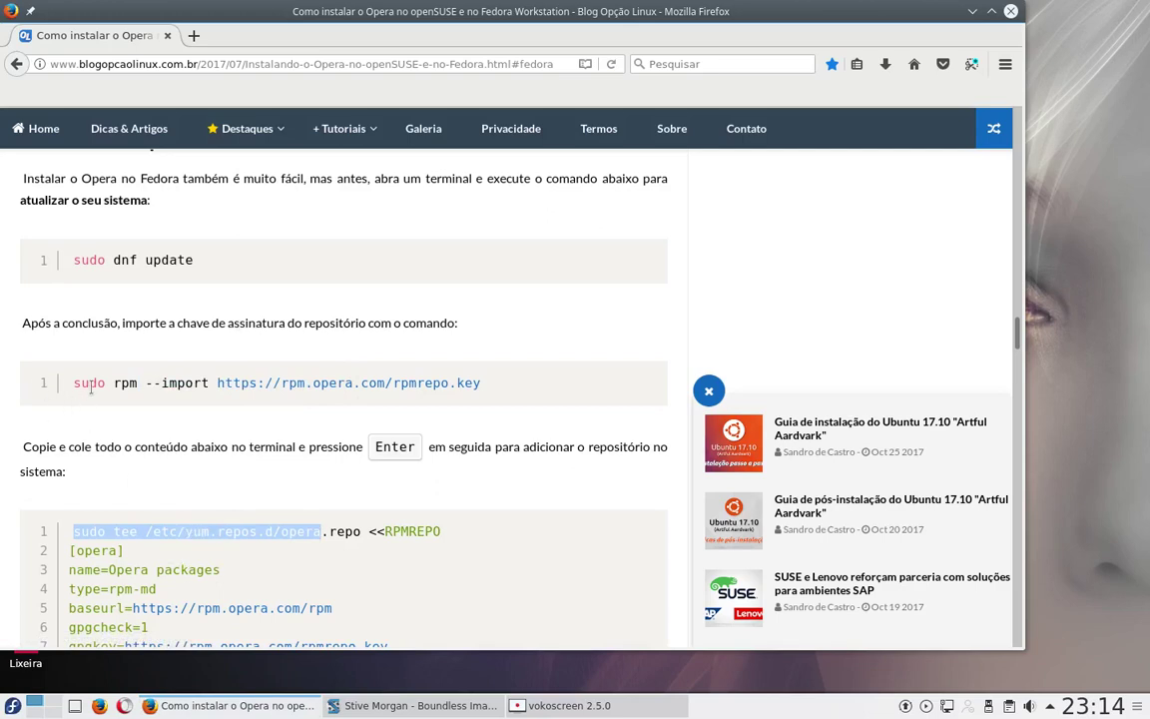
{"action": "left_click_drag", "start_coordinate": [90, 386], "coordinate": [184, 404]}
{"action": "scroll", "coordinate": [184, 404], "scroll_direction": "down", "scroll_amount": 3}
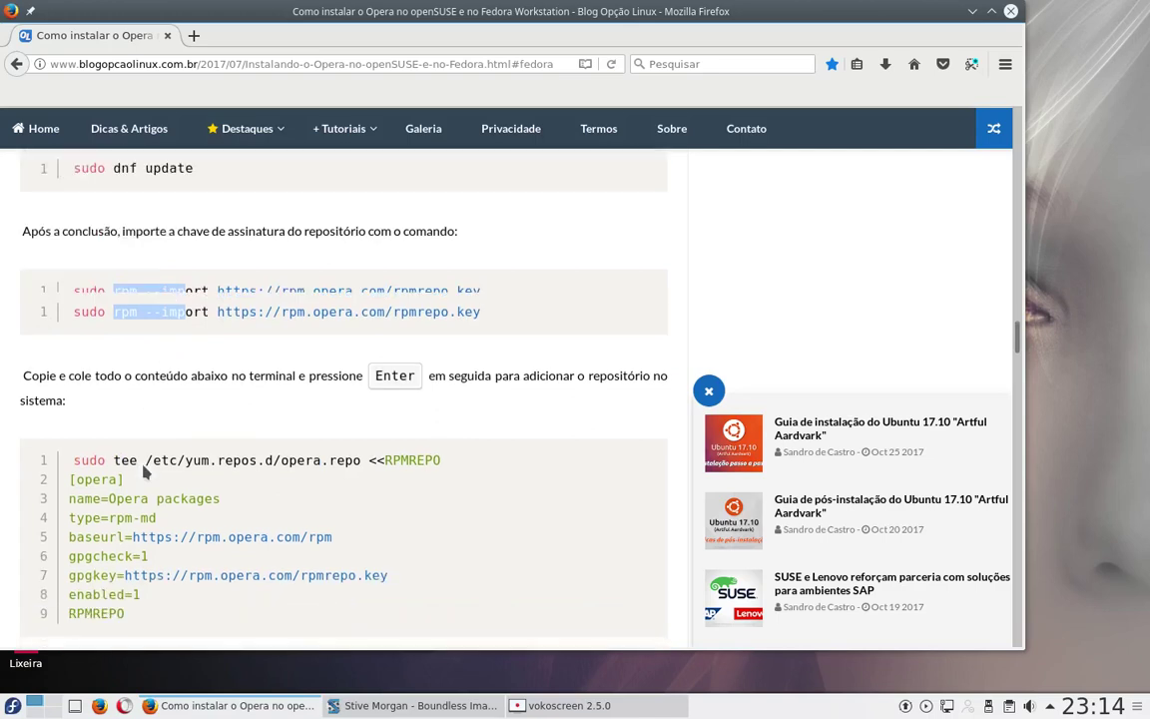
{"action": "left_click_drag", "start_coordinate": [106, 350], "coordinate": [313, 399]}
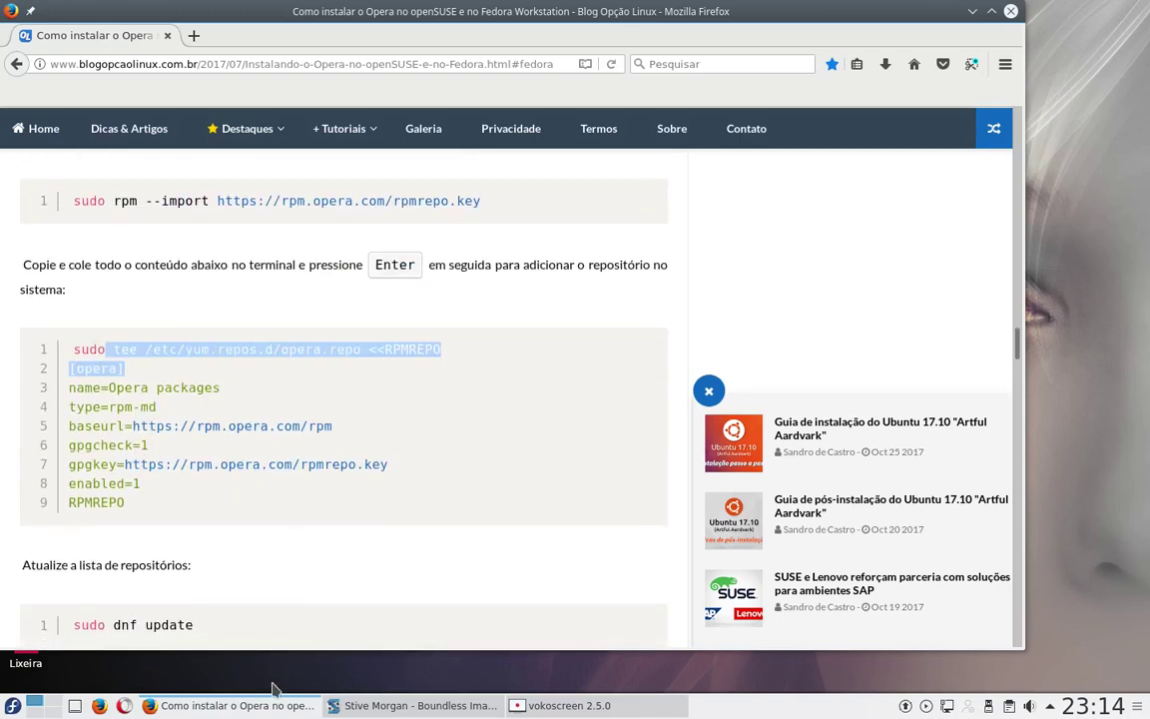
{"action": "key", "text": "super+d"}
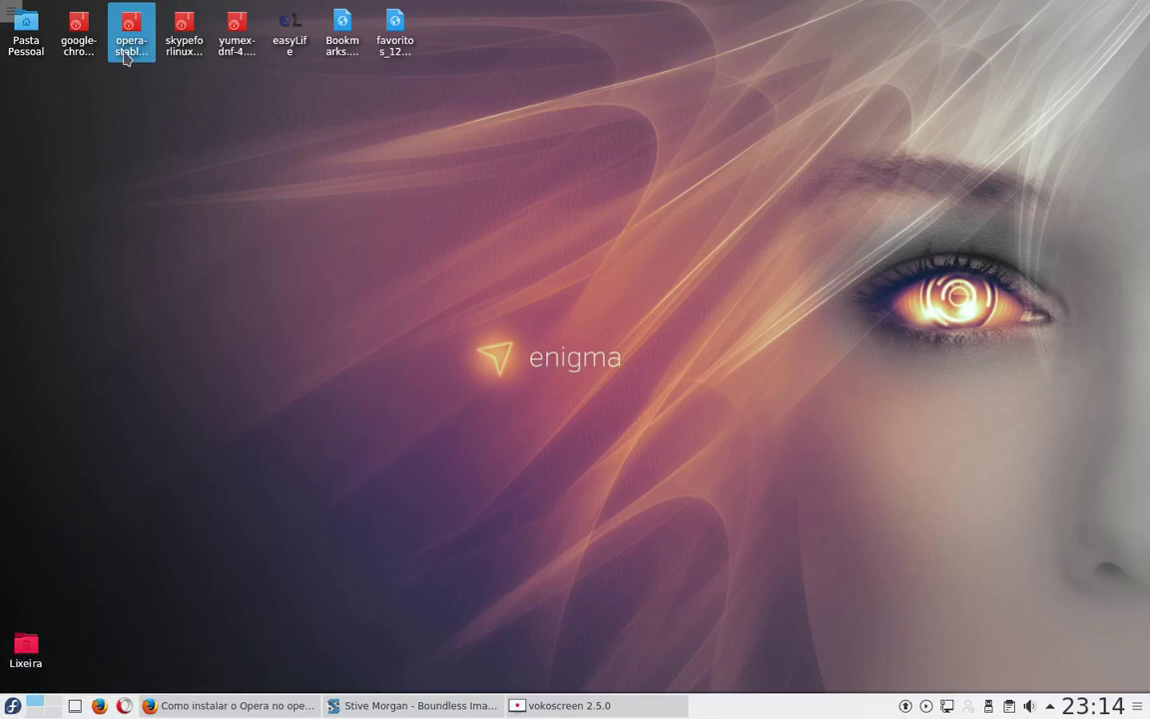
- Restore the guide, look over the repository commands again, and minimise Firefox
{"action": "mouse_move", "coordinate": [230, 705]}
{"action": "left_click", "coordinate": [206, 711]}
{"action": "scroll", "coordinate": [195, 200], "scroll_direction": "down", "scroll_amount": 2}
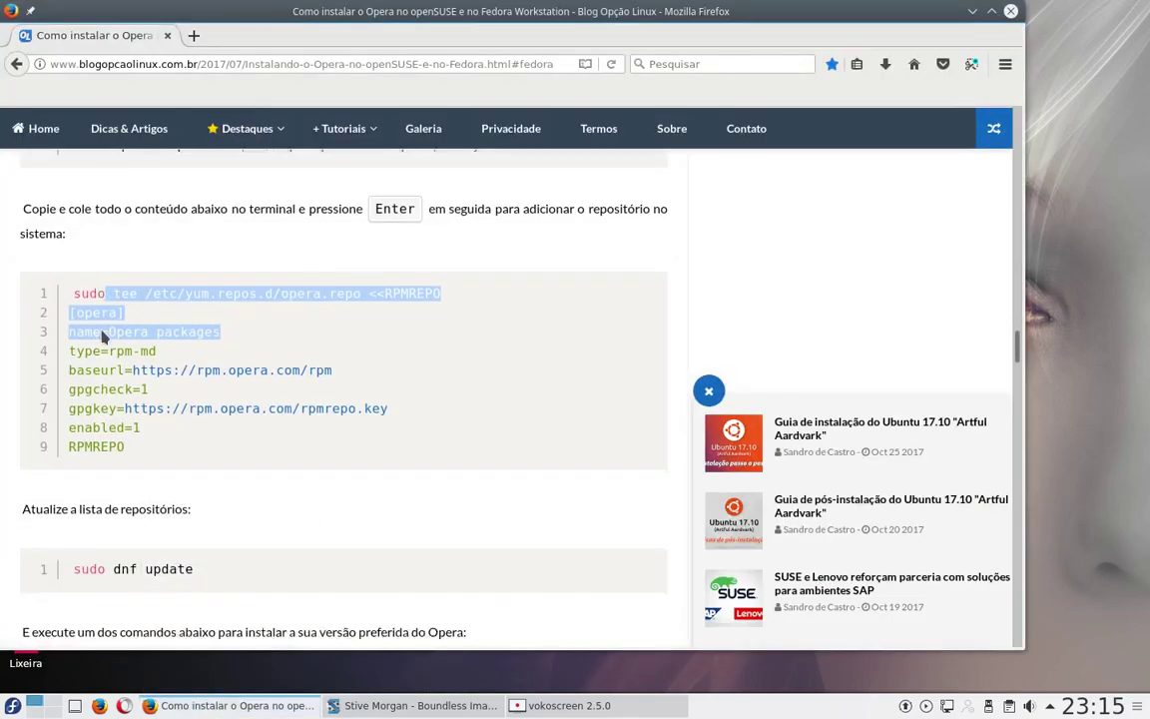
{"action": "scroll", "coordinate": [202, 174], "scroll_direction": "down", "scroll_amount": 3}
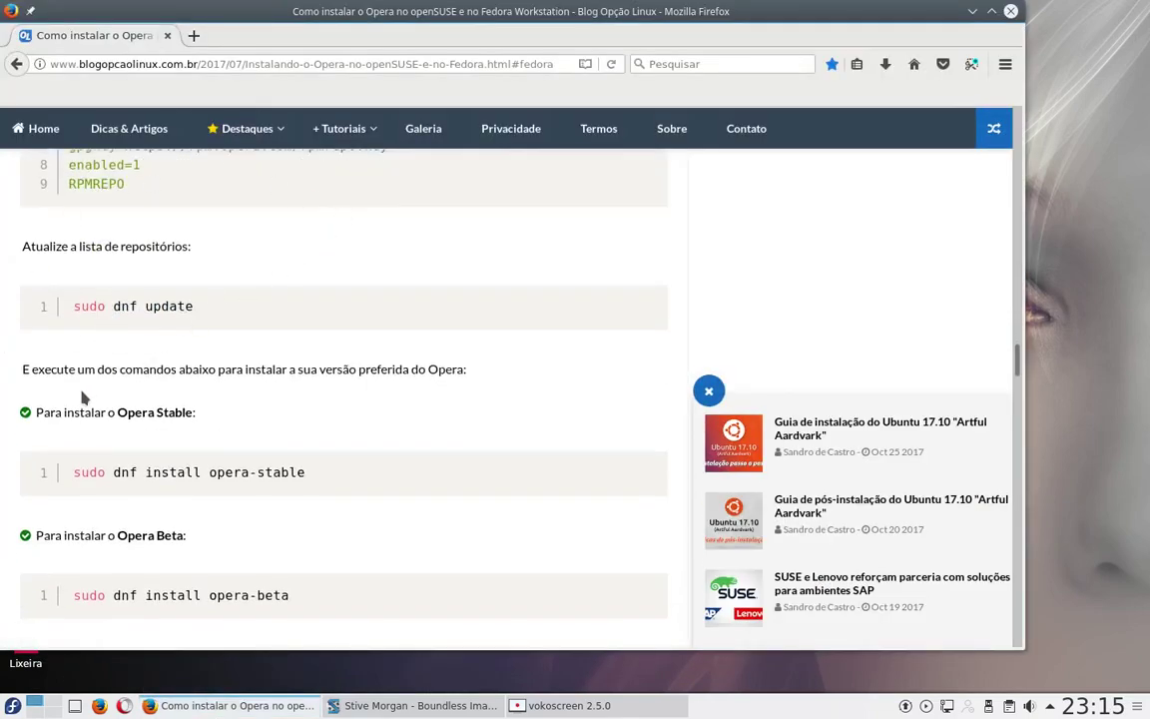
{"action": "scroll", "coordinate": [106, 386], "scroll_direction": "up", "scroll_amount": 3}
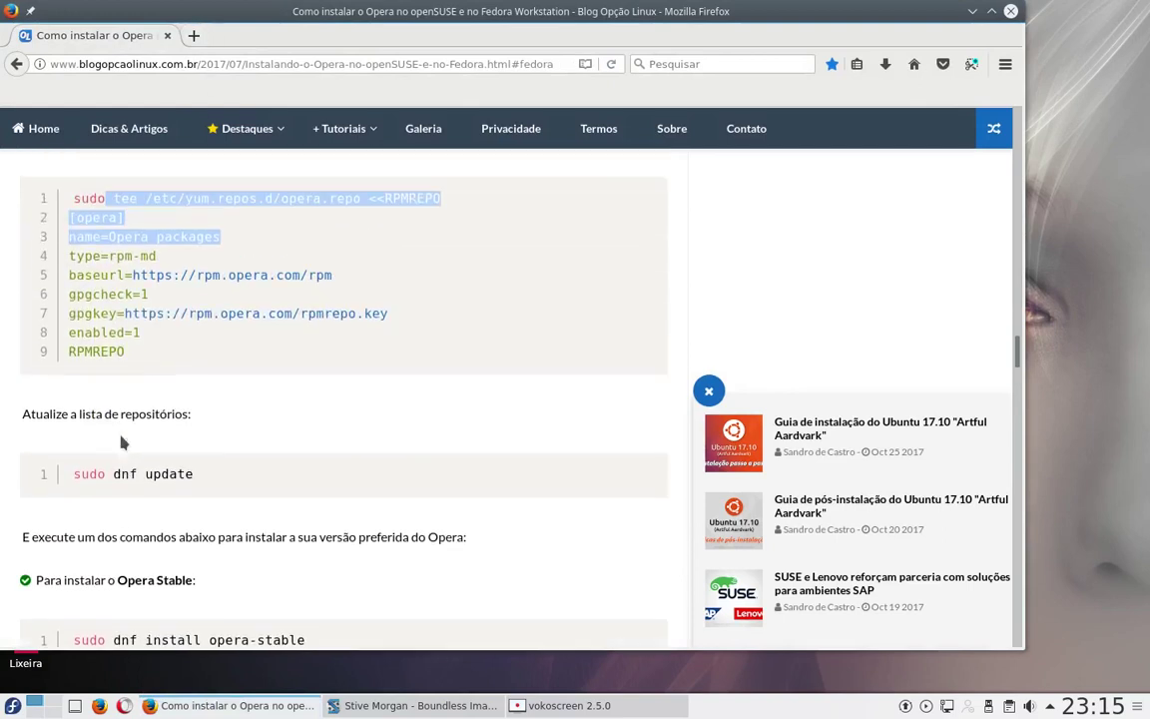
{"action": "scroll", "coordinate": [150, 429], "scroll_direction": "up", "scroll_amount": 2}
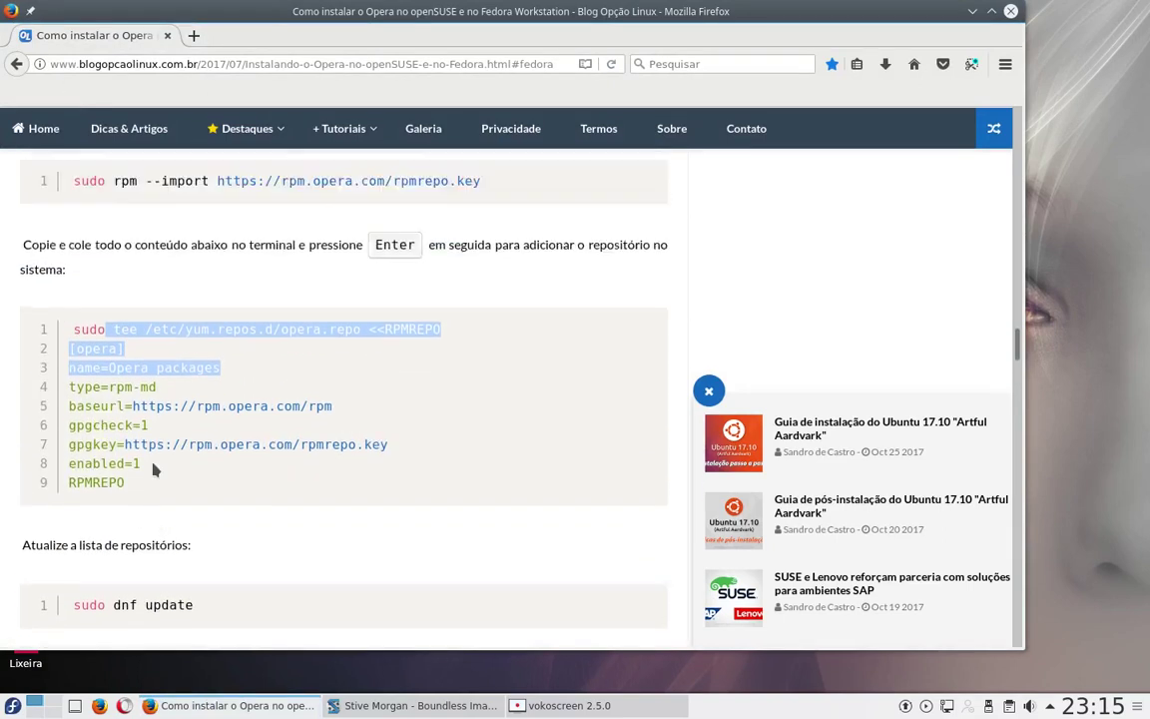
{"action": "scroll", "coordinate": [76, 440], "scroll_direction": "up", "scroll_amount": 2}
{"action": "key", "text": "ctrl+F12"}
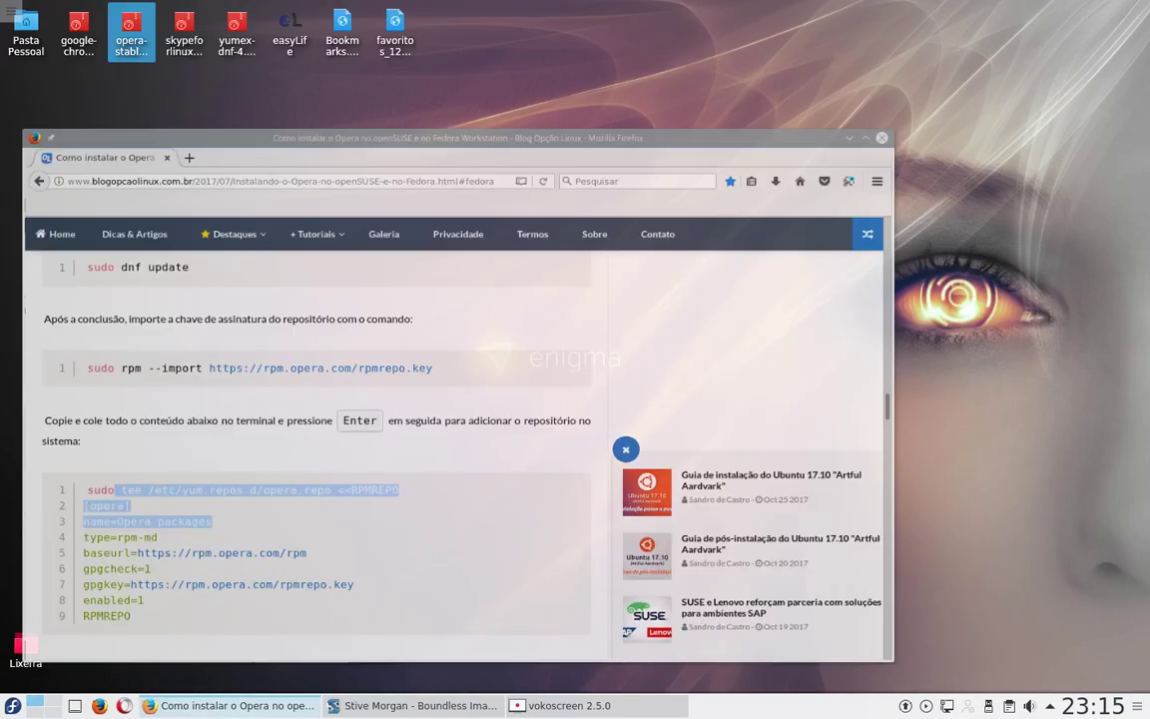
- Open a Konsole terminal from the desktop context menu and centre it on screen
{"action": "right_click", "coordinate": [410, 324]}
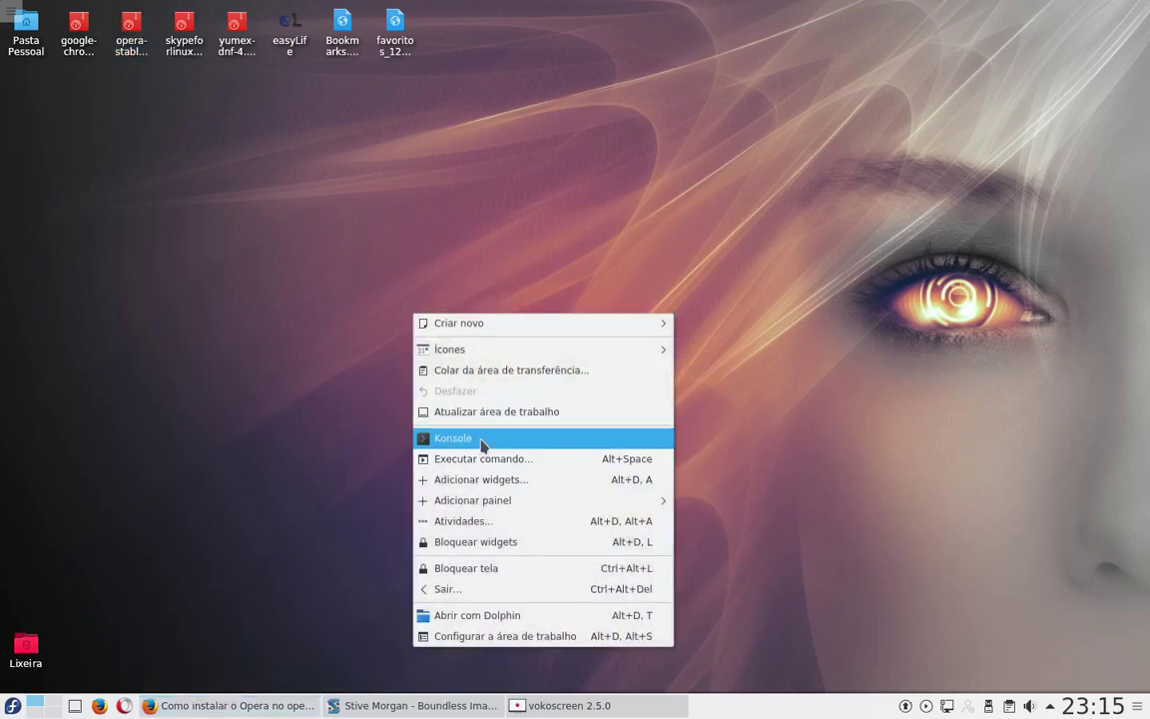
{"action": "left_click", "coordinate": [480, 442]}
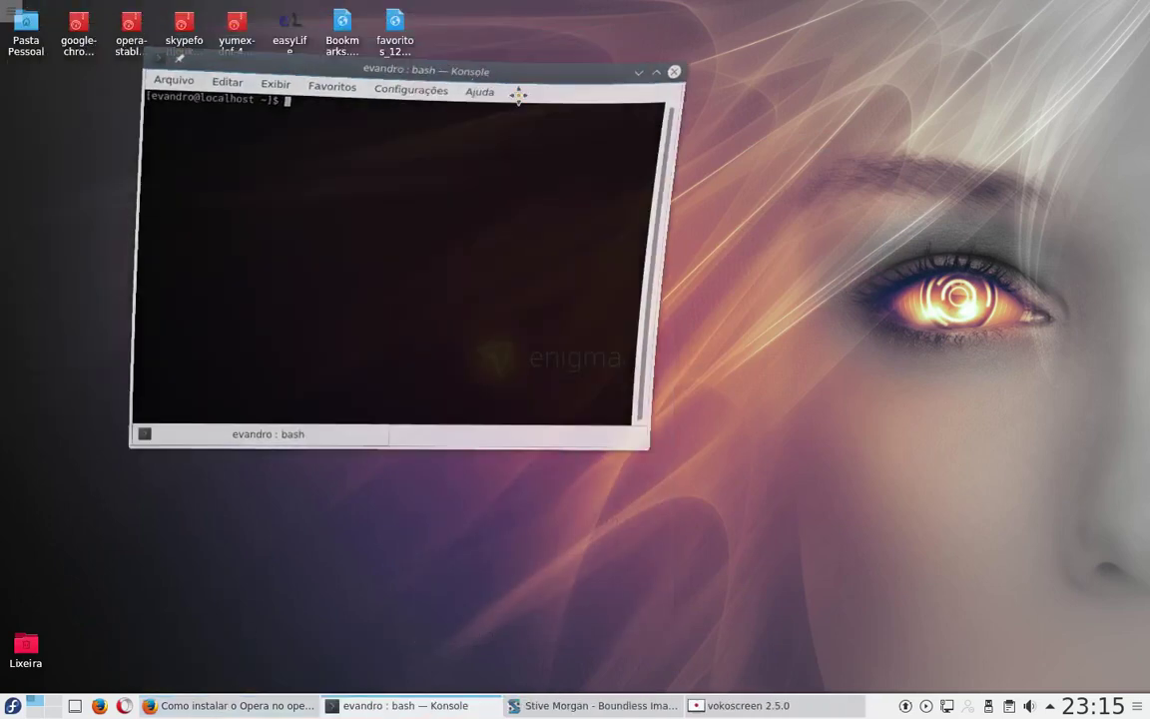
{"action": "left_click_drag", "start_coordinate": [295, 17], "coordinate": [604, 123]}
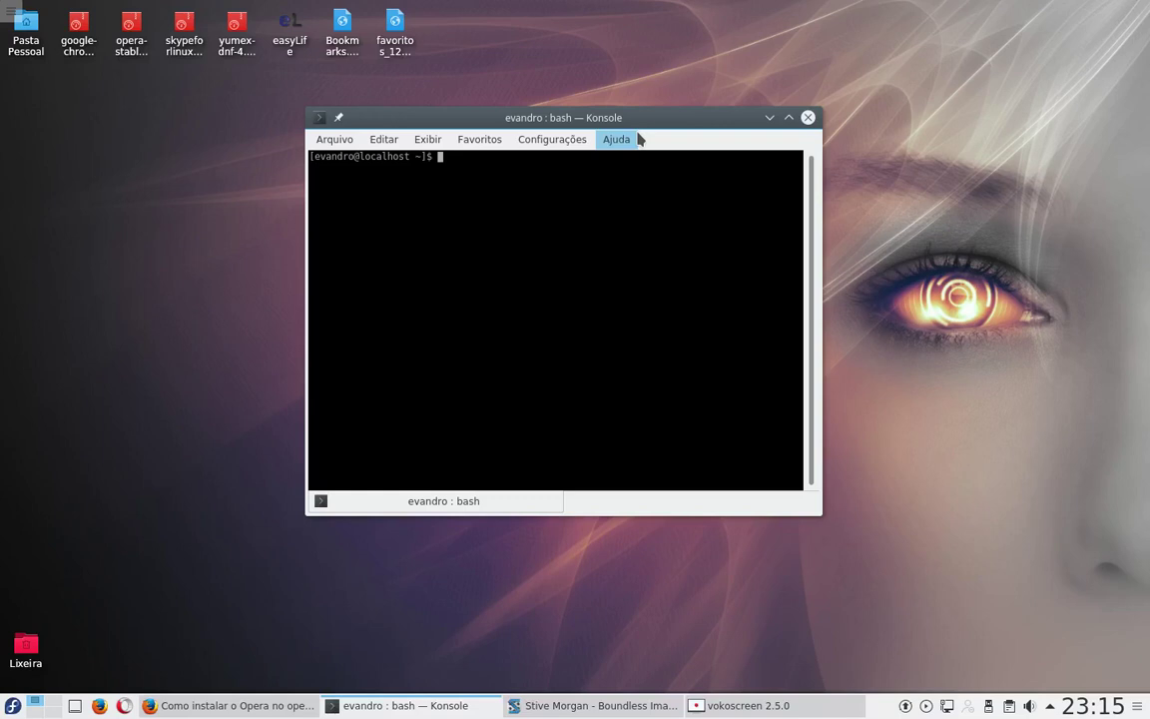
- Become root with su and the root password, then run 'dnd remove opera-beta'
{"action": "type", "text": "su"}
{"action": "key", "text": "Return"}
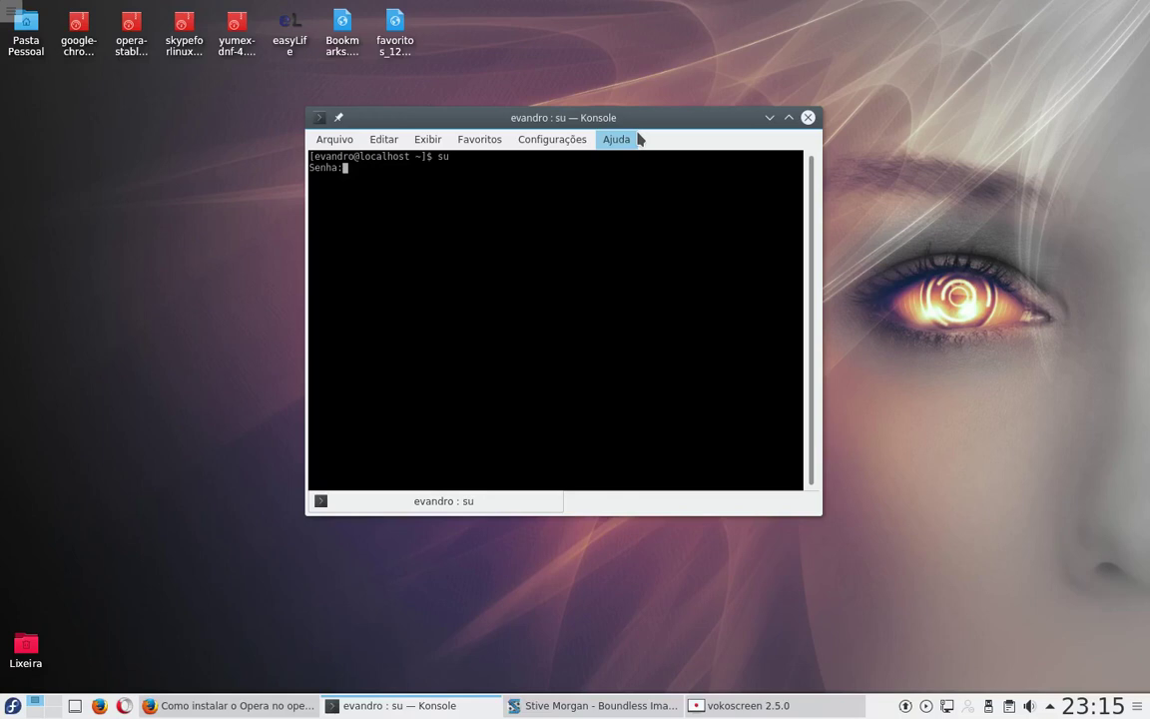
{"action": "key", "text": "Return"}
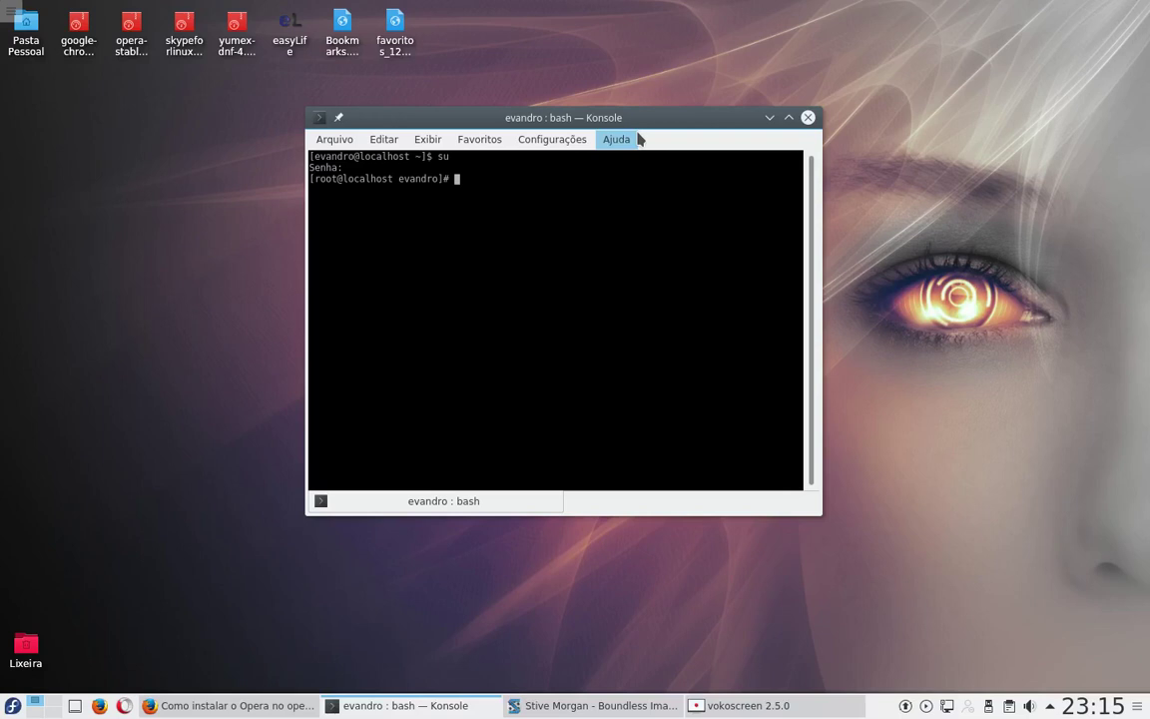
{"action": "type", "text": "dn"}
{"action": "type", "text": "d "}
{"action": "type", "text": "remove"}
{"action": "type", "text": " opera-bet"}
{"action": "type", "text": "a"}
{"action": "key", "text": "Return"}
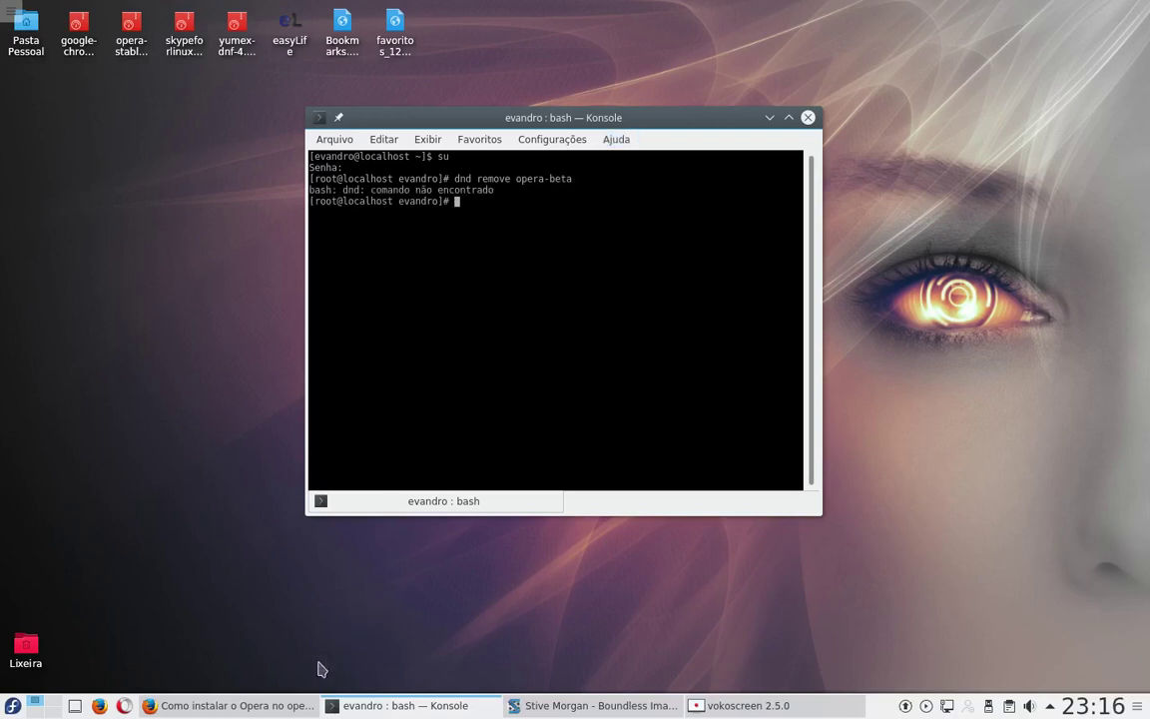
- Review the guide's dnf install commands for opera-stable, opera-beta and opera-developer, then return to Konsole
{"action": "left_click", "coordinate": [268, 706]}
{"action": "scroll", "coordinate": [149, 436], "scroll_direction": "down", "scroll_amount": 5}
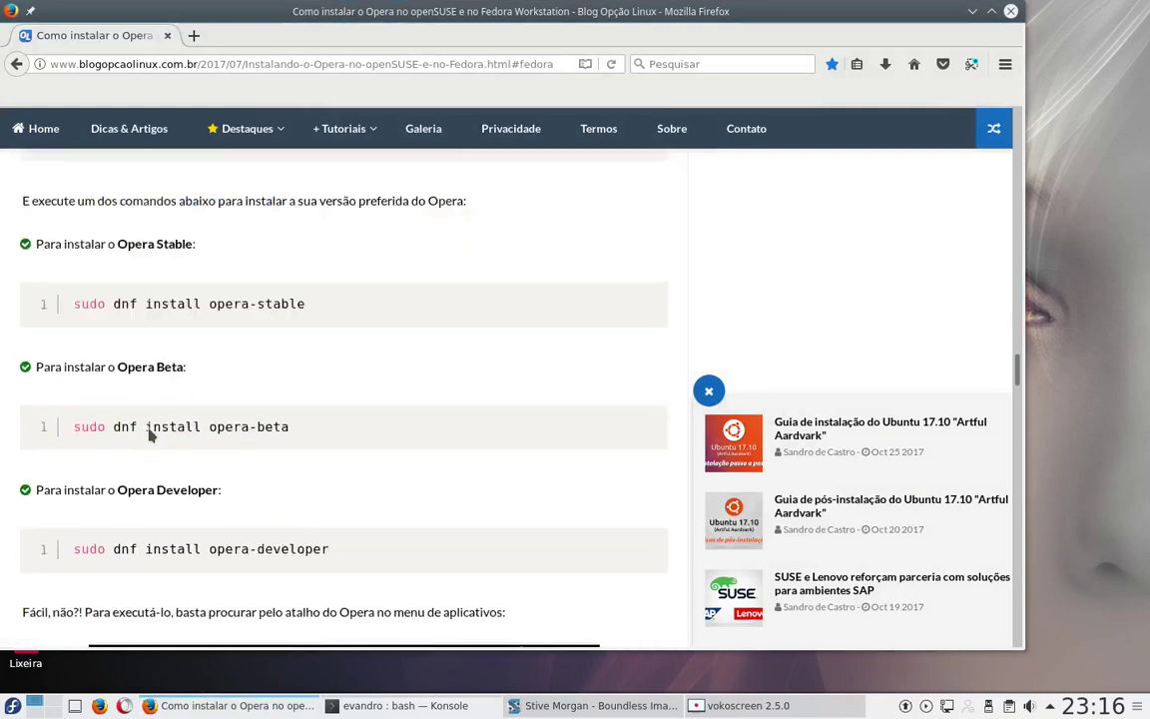
{"action": "scroll", "coordinate": [149, 430], "scroll_direction": "up", "scroll_amount": 2}
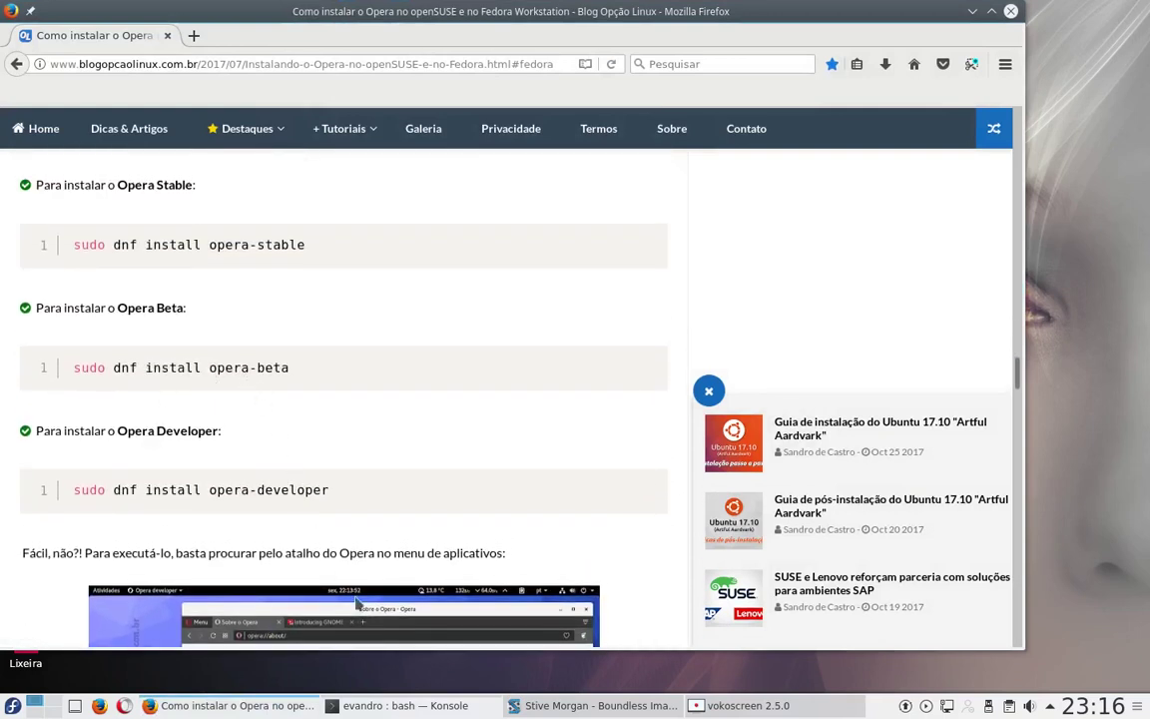
{"action": "left_click", "coordinate": [474, 713]}
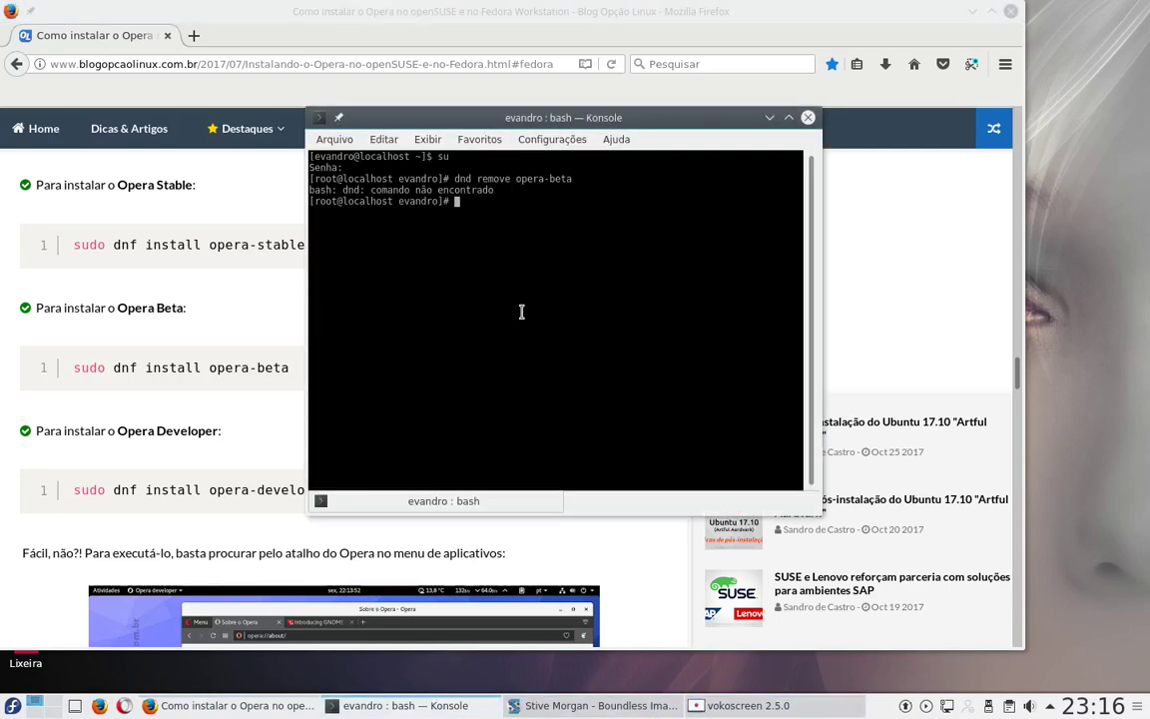
- Remove opera-beta with dnf, confirming with 's', then run dnf update, which reports nothing to do
{"action": "type", "text": "dnf"}
{"action": "type", "text": " remove "}
{"action": "type", "text": "opera"}
{"action": "key", "text": "Return"}
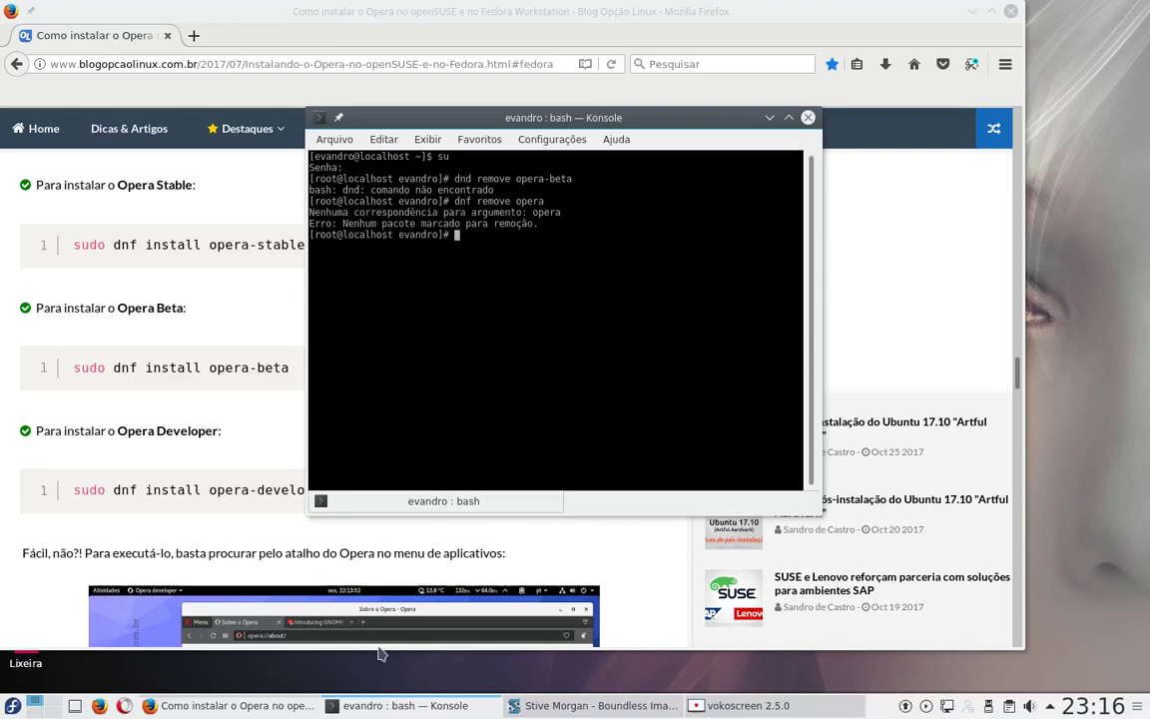
{"action": "left_click", "coordinate": [745, 707]}
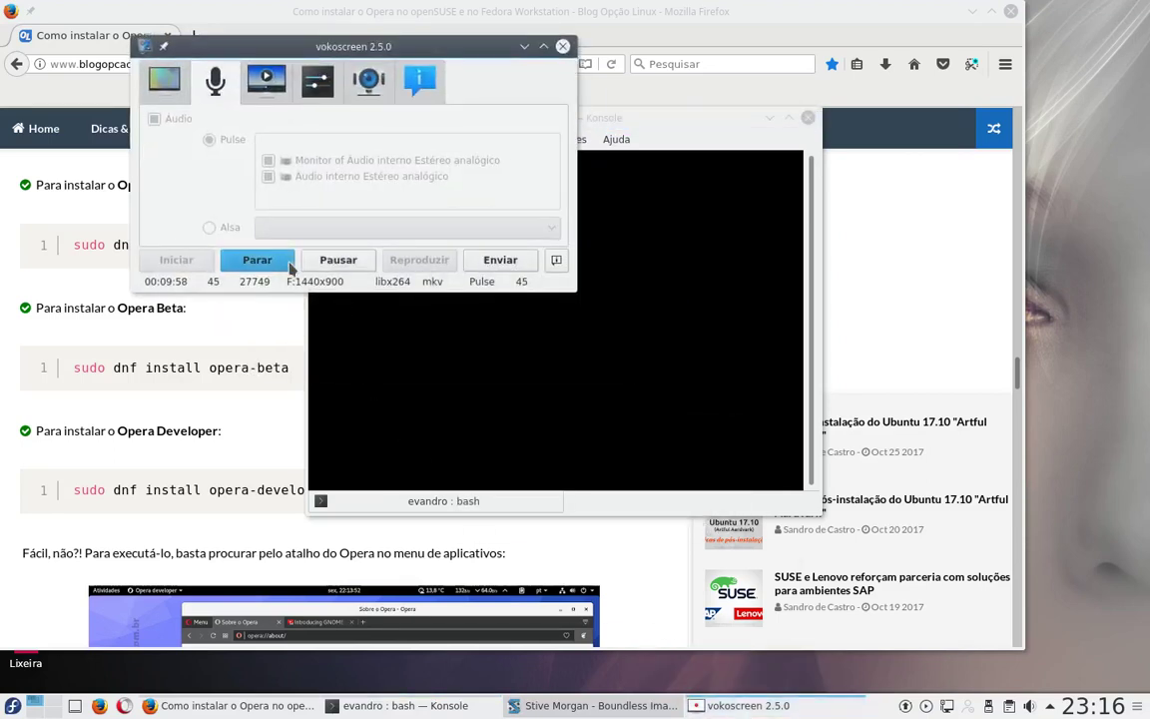
{"action": "left_click", "coordinate": [337, 262]}
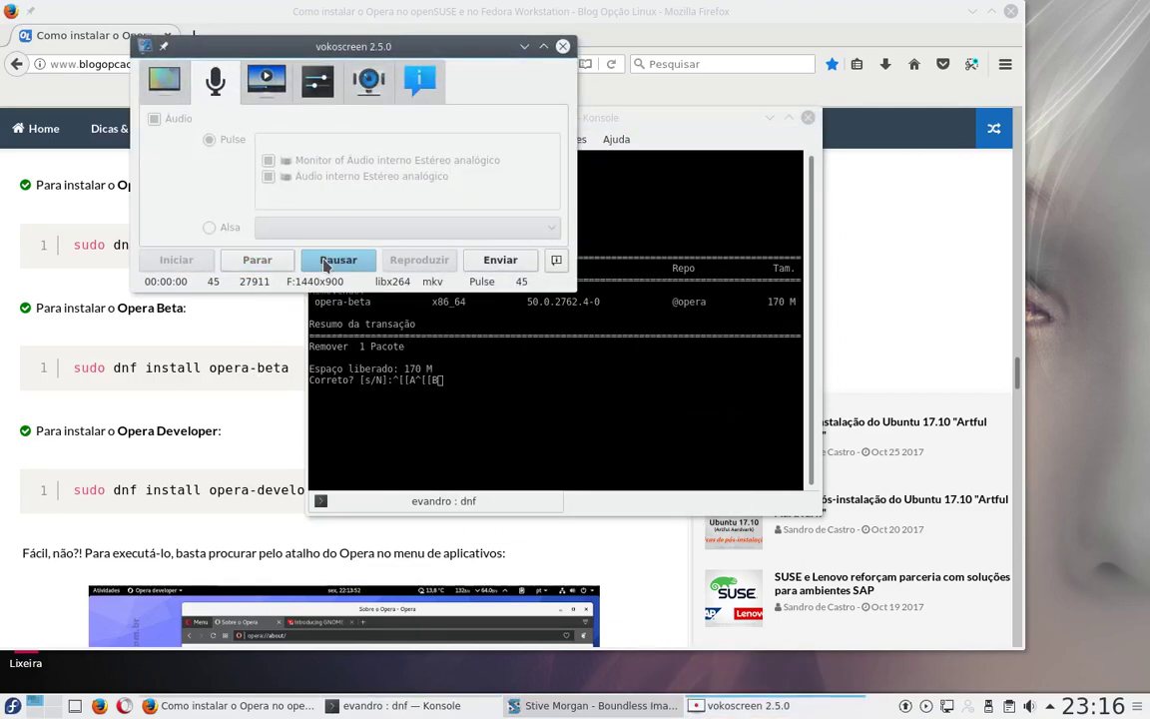
{"action": "left_click", "coordinate": [525, 46]}
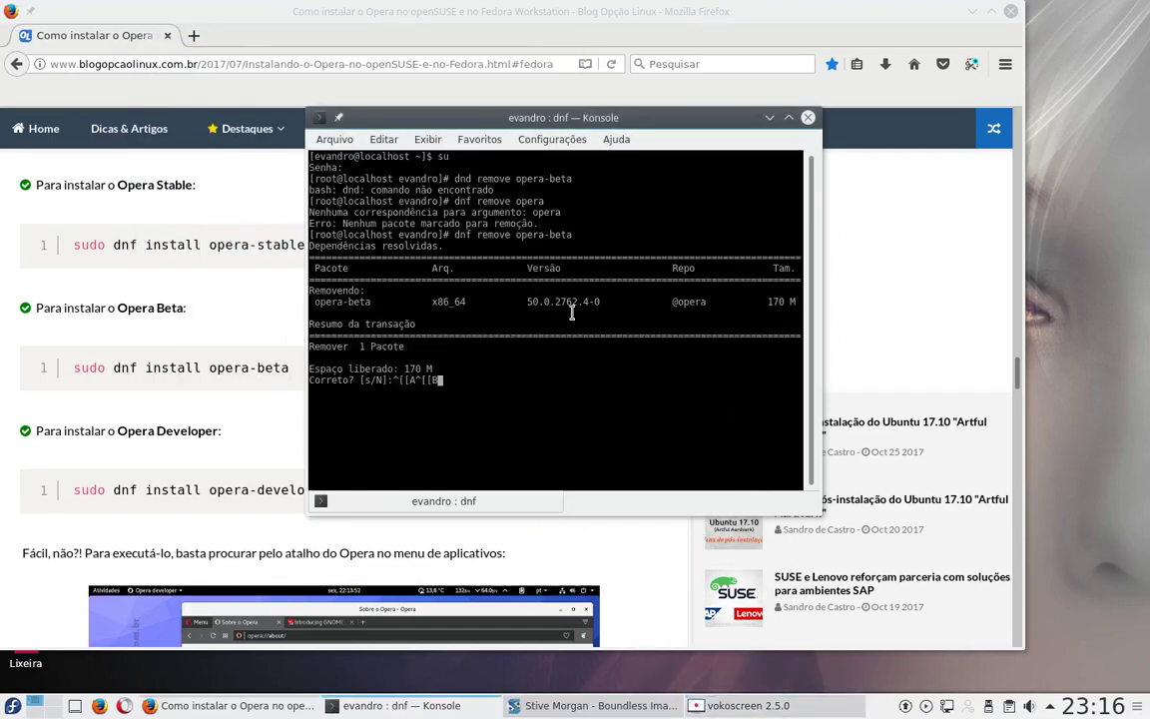
{"action": "key", "text": "BackSpace"}
{"action": "key", "text": "BackSpace"}
{"action": "key", "text": "BackSpace"}
{"action": "key", "text": "BackSpace"}
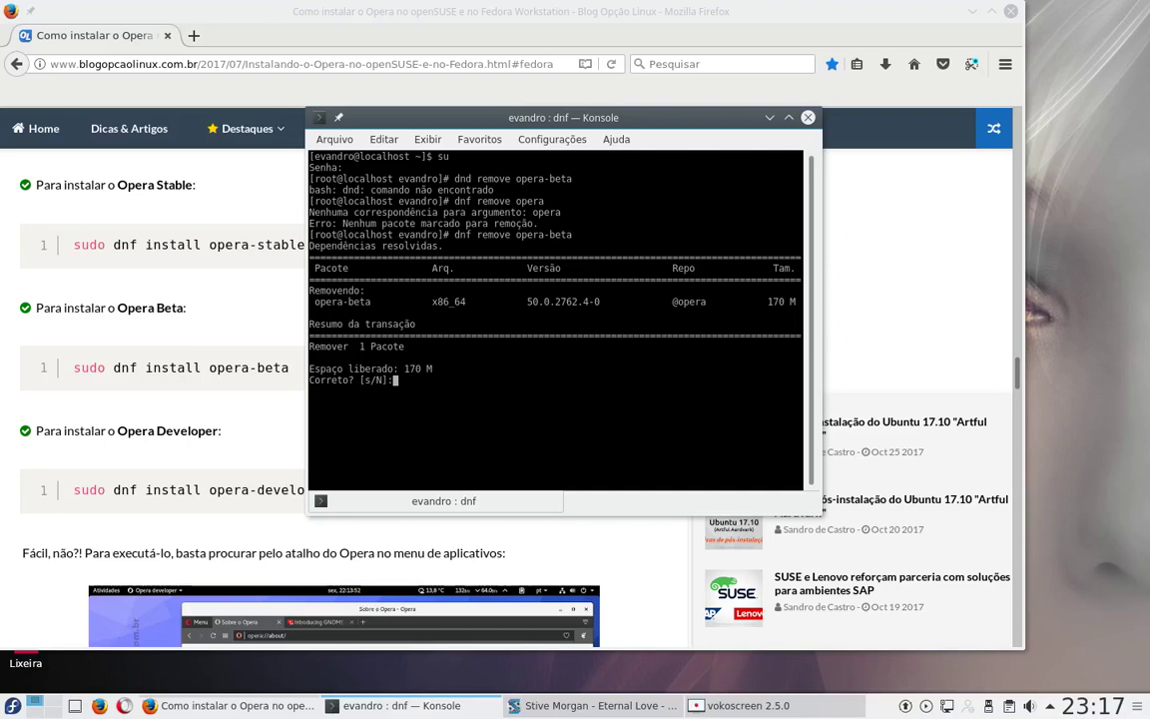
{"action": "type", "text": "s"}
{"action": "key", "text": "Return"}
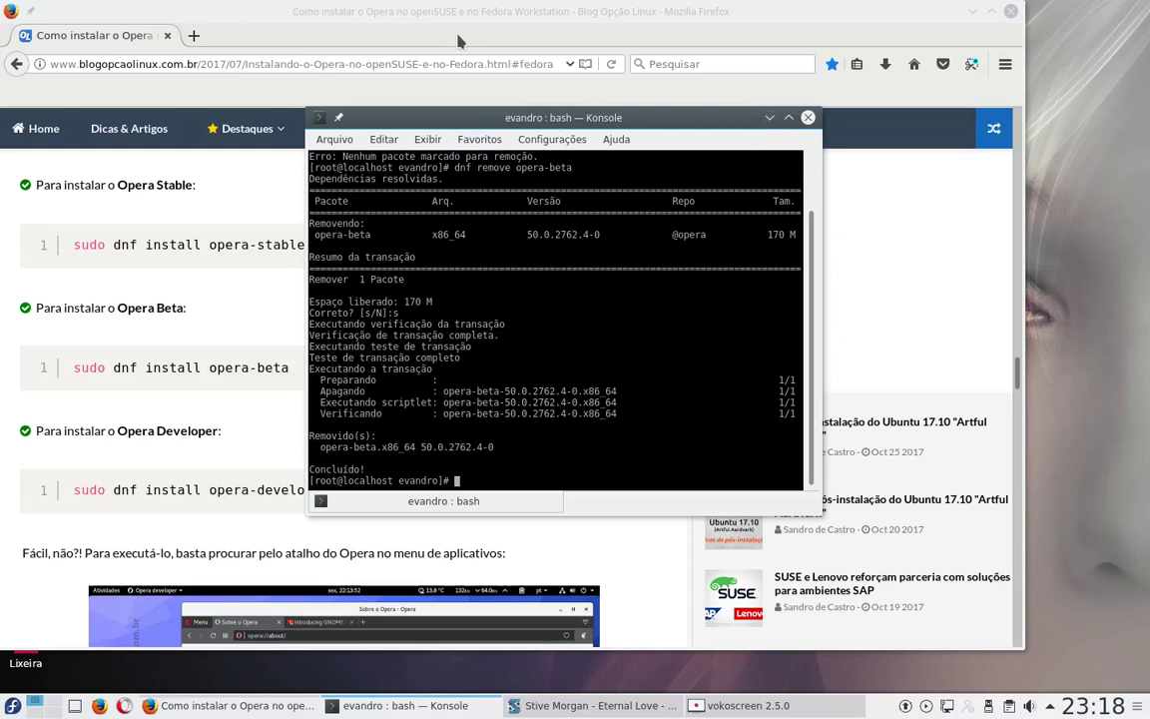
{"action": "type", "text": "dnf update"}
{"action": "key", "text": "Return"}
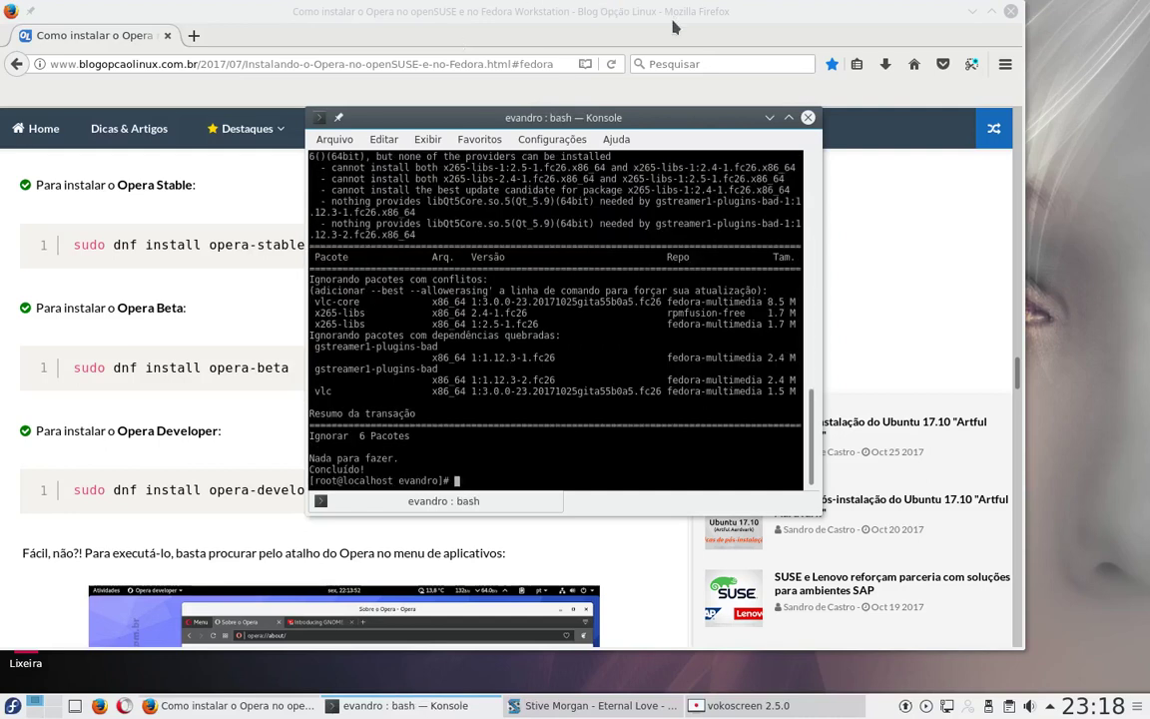
- Dismiss the invalid shortcut error and remove the Opera beta widget from the panel in edit mode
{"action": "left_click", "coordinate": [123, 707]}
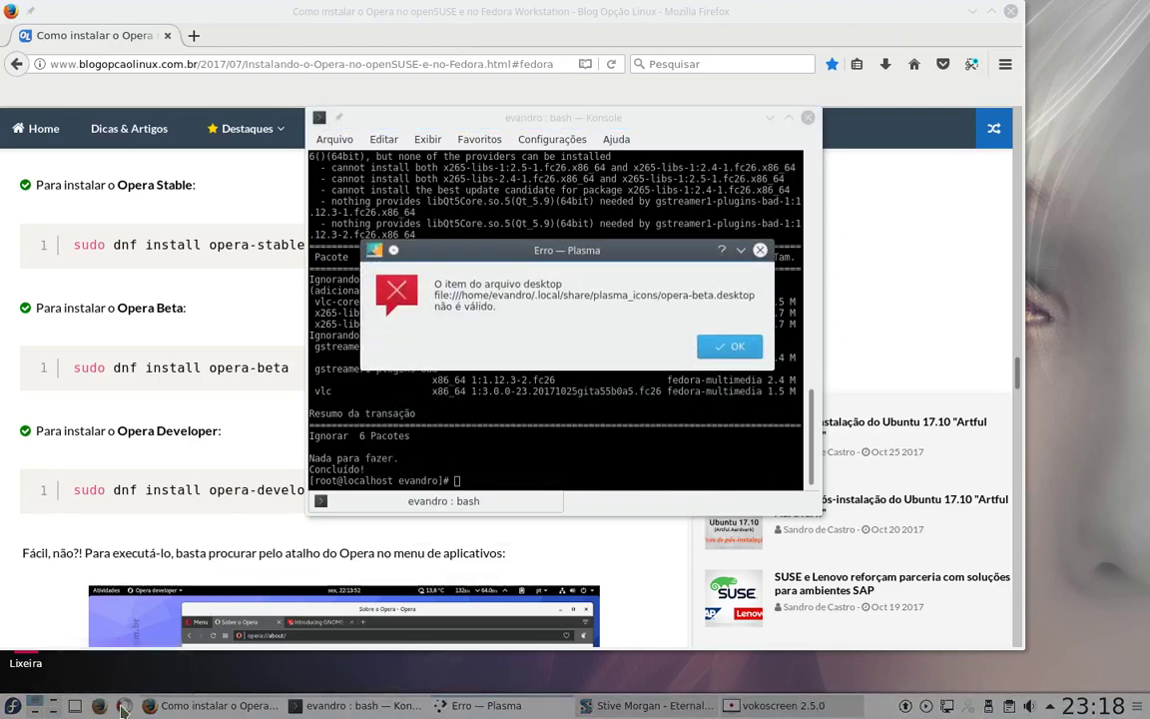
{"action": "left_click", "coordinate": [727, 347]}
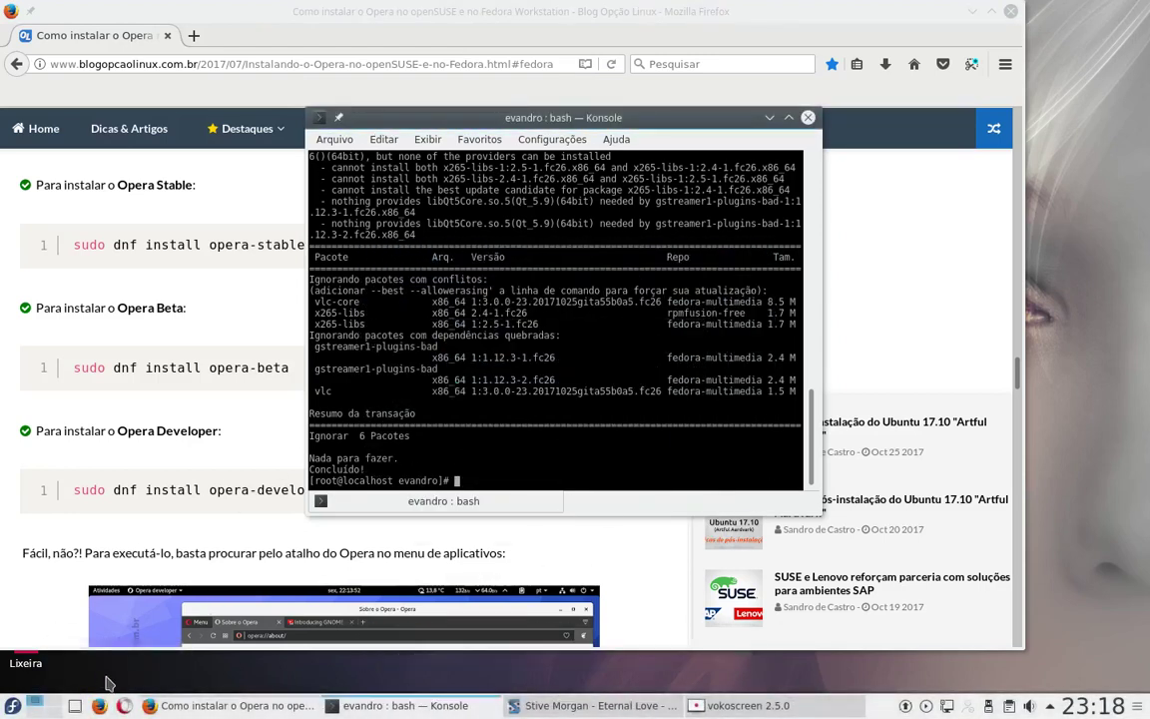
{"action": "right_click", "coordinate": [124, 707]}
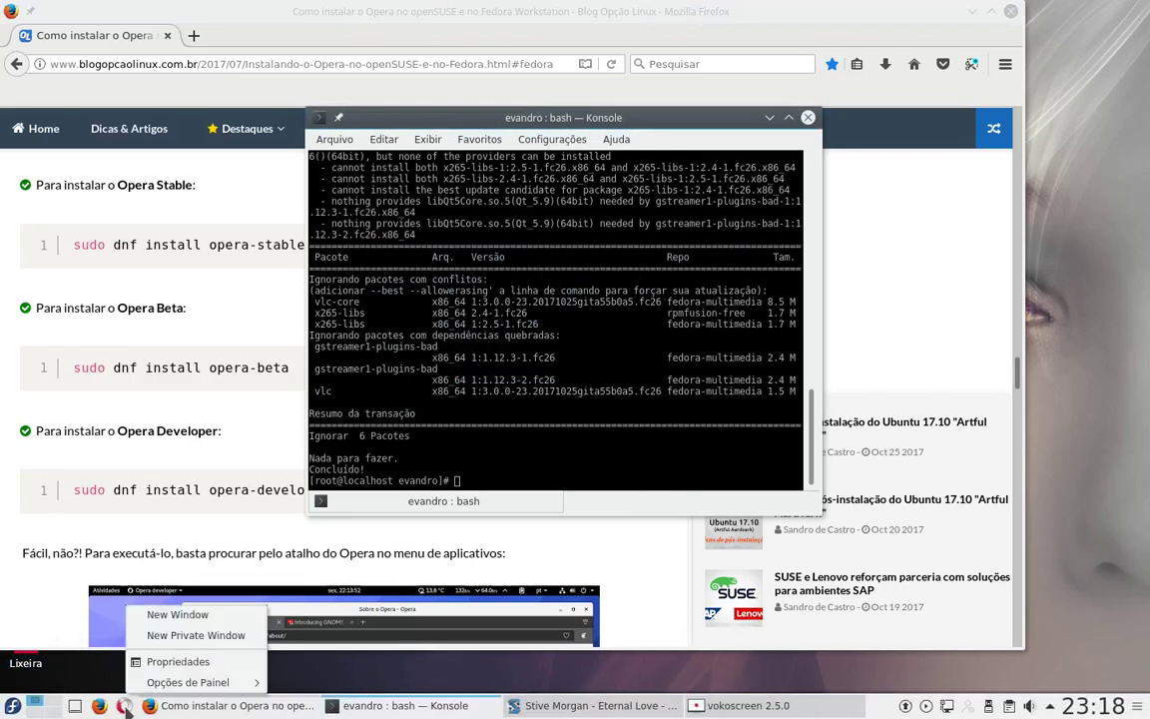
{"action": "key", "text": "Escape"}
{"action": "left_click", "coordinate": [1140, 706]}
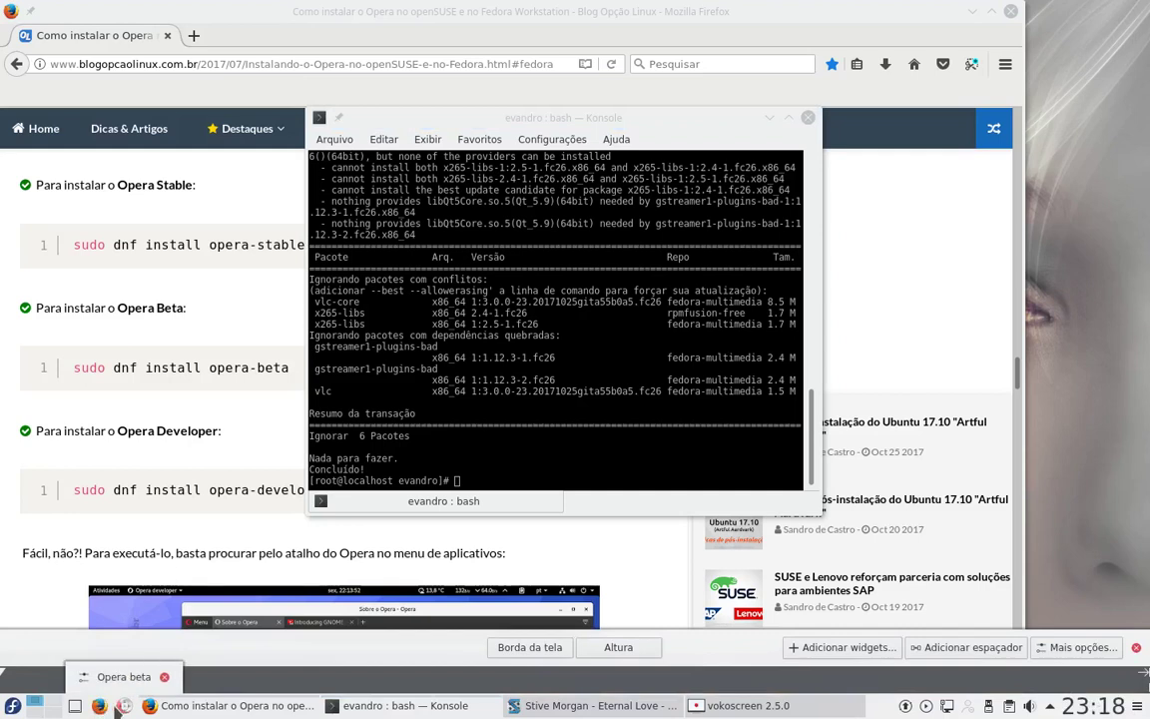
{"action": "mouse_move", "coordinate": [124, 677]}
{"action": "left_click", "coordinate": [167, 679]}
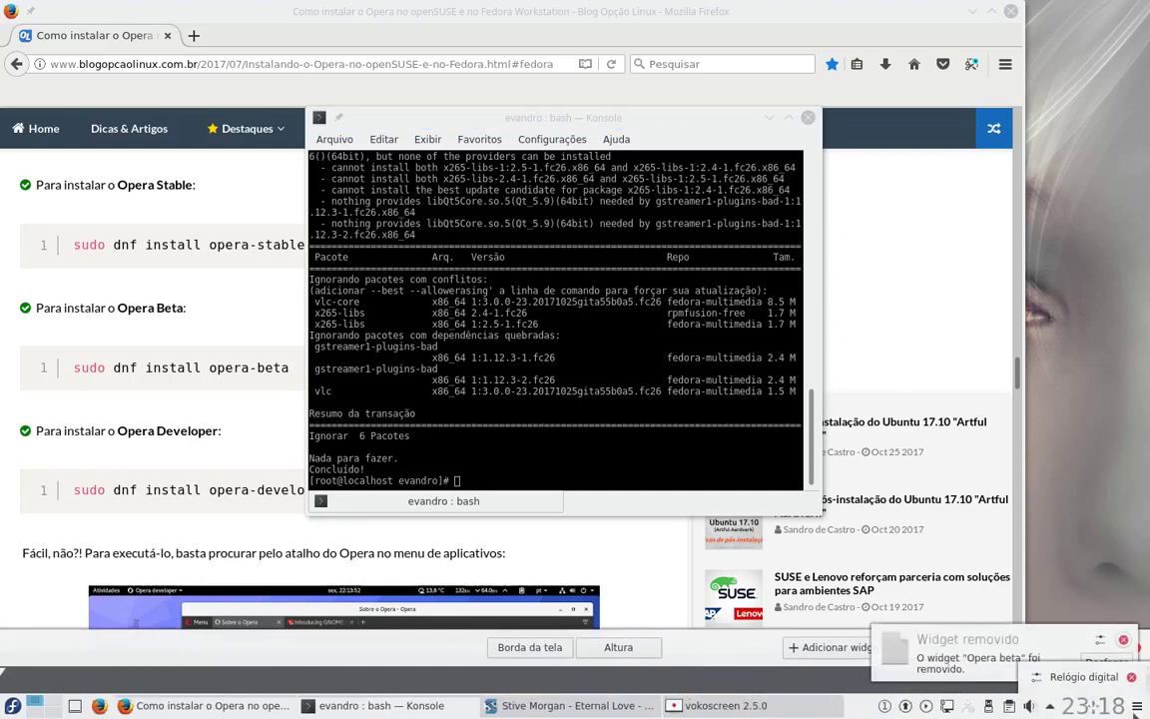
{"action": "left_click", "coordinate": [1028, 643]}
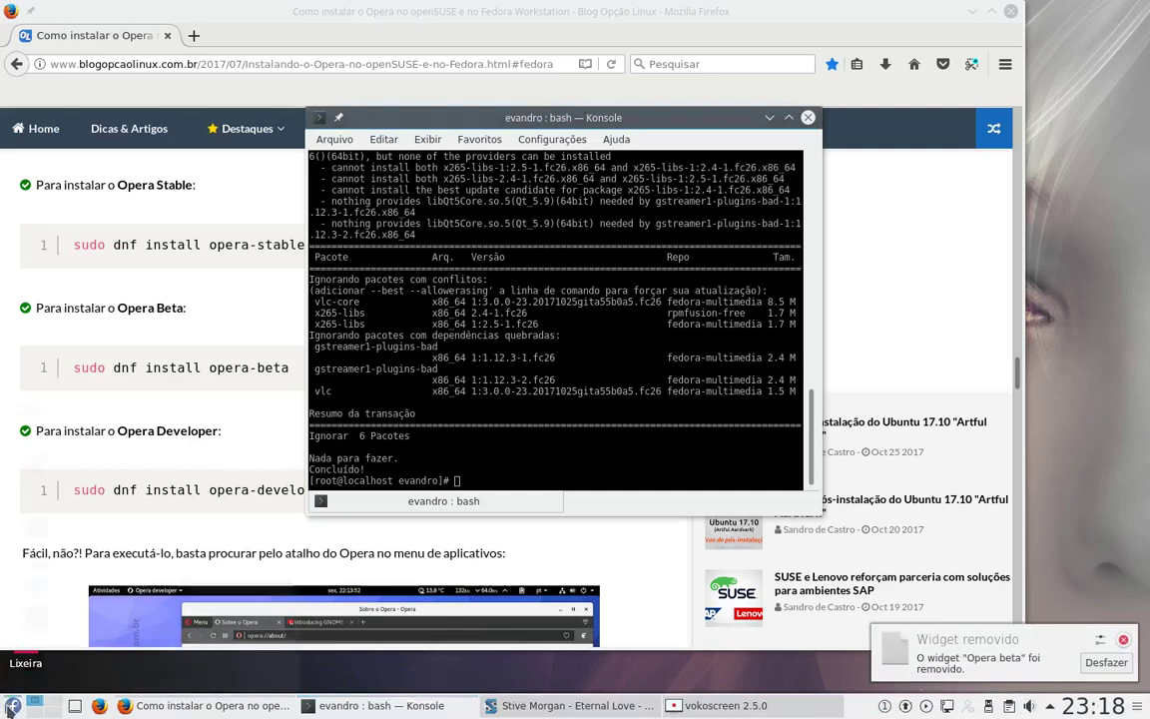
- Browse the launcher's Internet apps, dismiss the invalid Opera Developer shortcut error, and close the launcher
{"action": "left_click", "coordinate": [11, 705]}
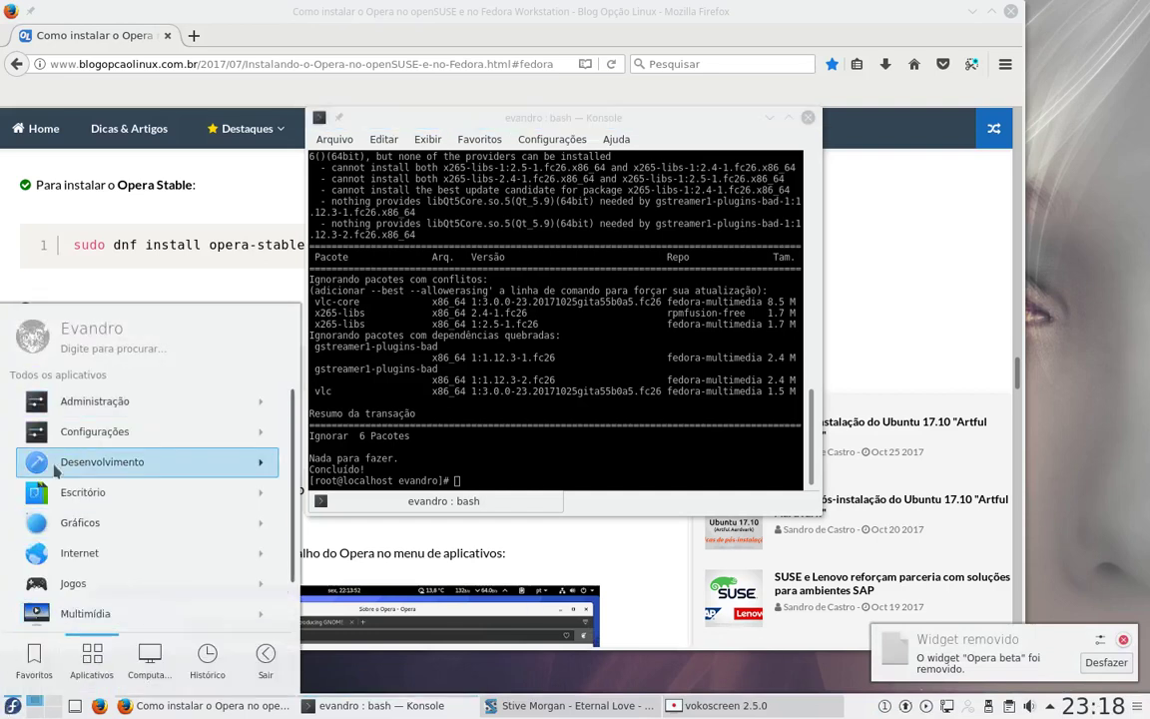
{"action": "left_click", "coordinate": [80, 553]}
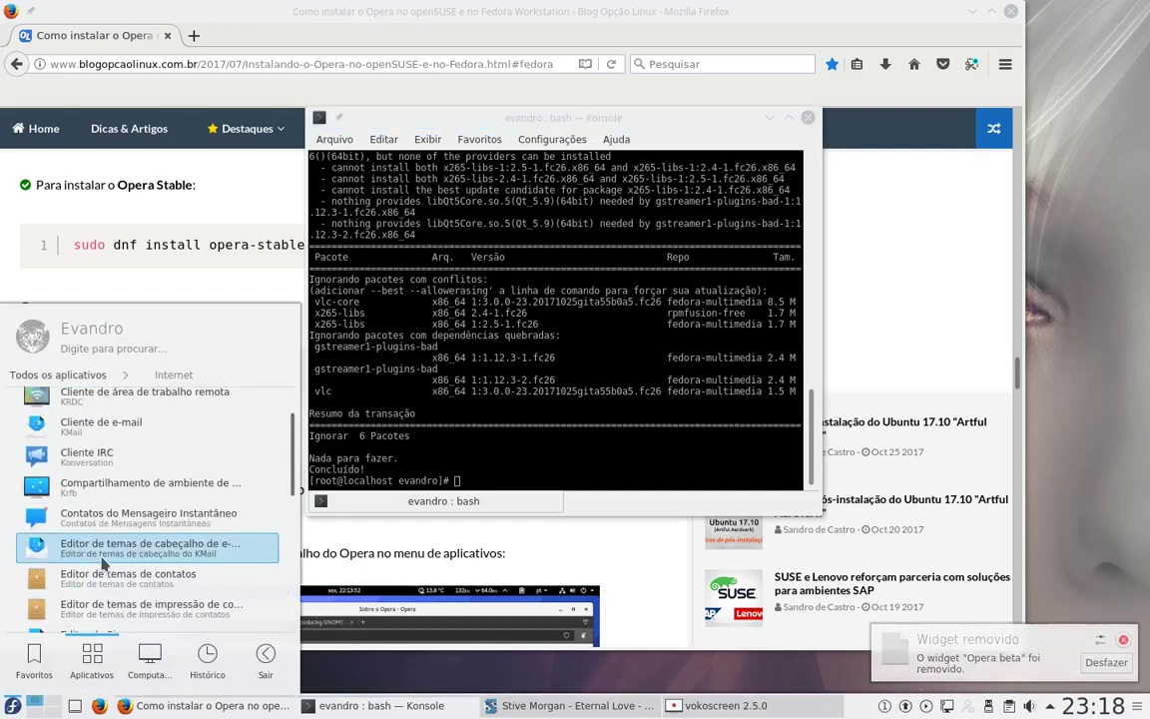
{"action": "scroll", "coordinate": [103, 565], "scroll_direction": "down", "scroll_amount": 2}
{"action": "scroll", "coordinate": [105, 562], "scroll_direction": "down", "scroll_amount": 2}
{"action": "scroll", "coordinate": [107, 557], "scroll_direction": "down", "scroll_amount": 1}
{"action": "scroll", "coordinate": [112, 556], "scroll_direction": "down", "scroll_amount": 1}
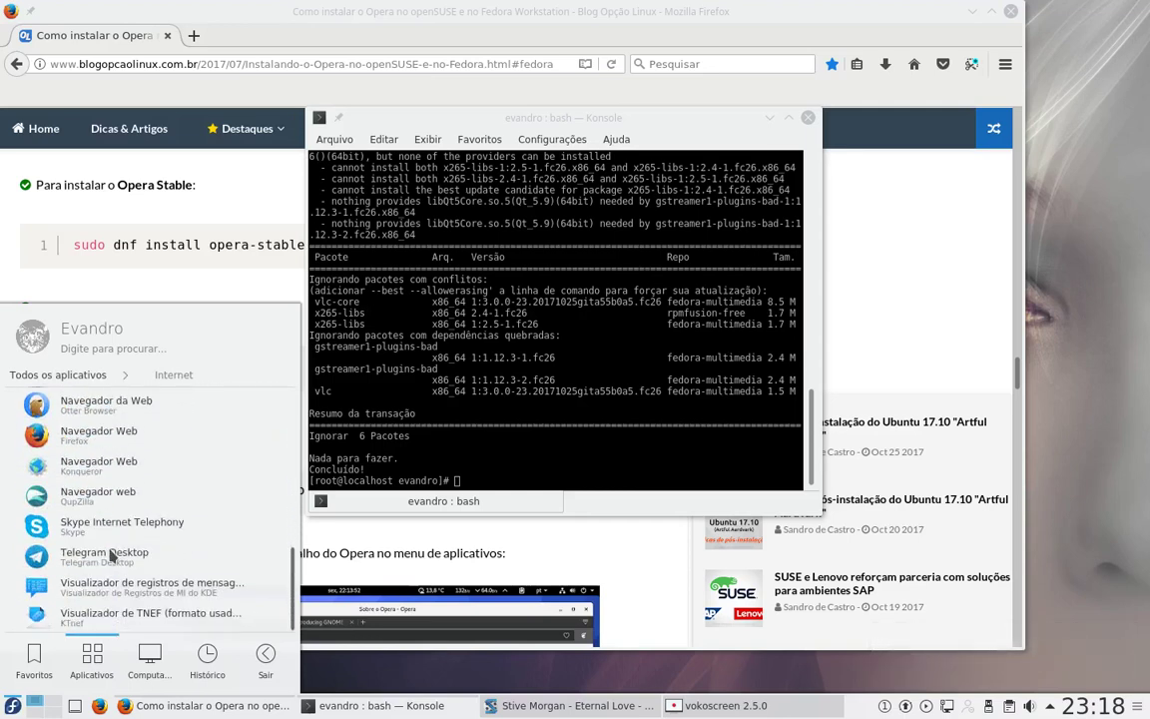
{"action": "scroll", "coordinate": [113, 559], "scroll_direction": "up", "scroll_amount": 1}
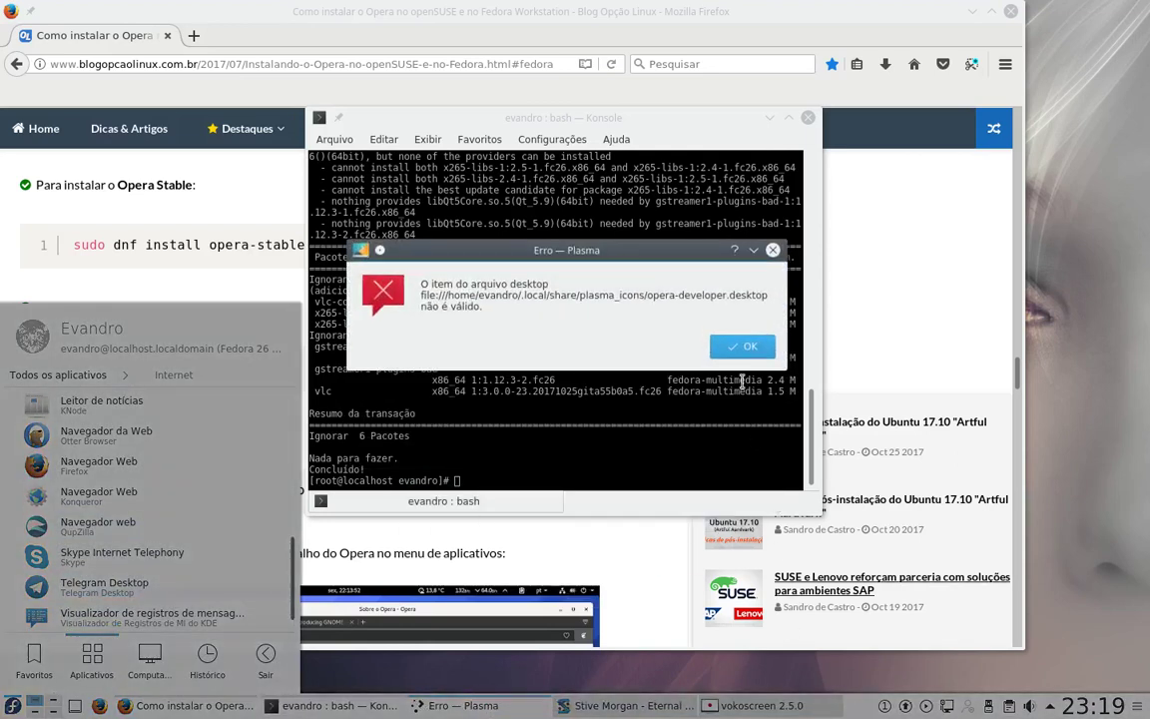
{"action": "left_click", "coordinate": [754, 346]}
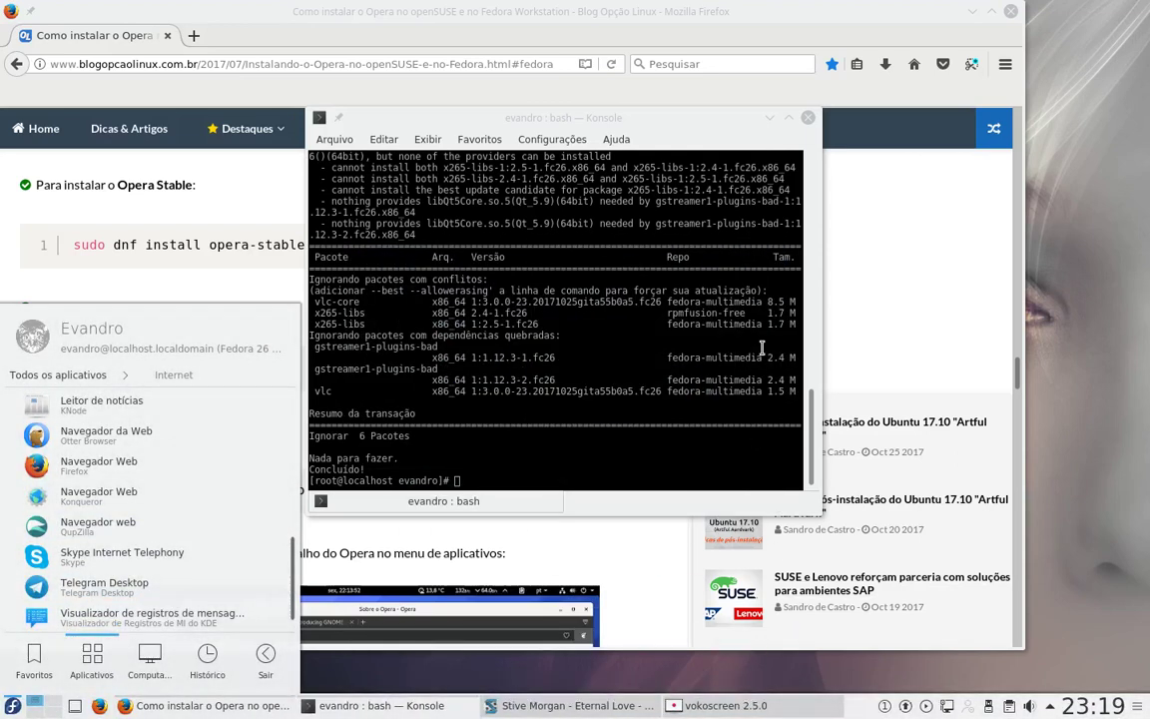
{"action": "left_click", "coordinate": [12, 705]}
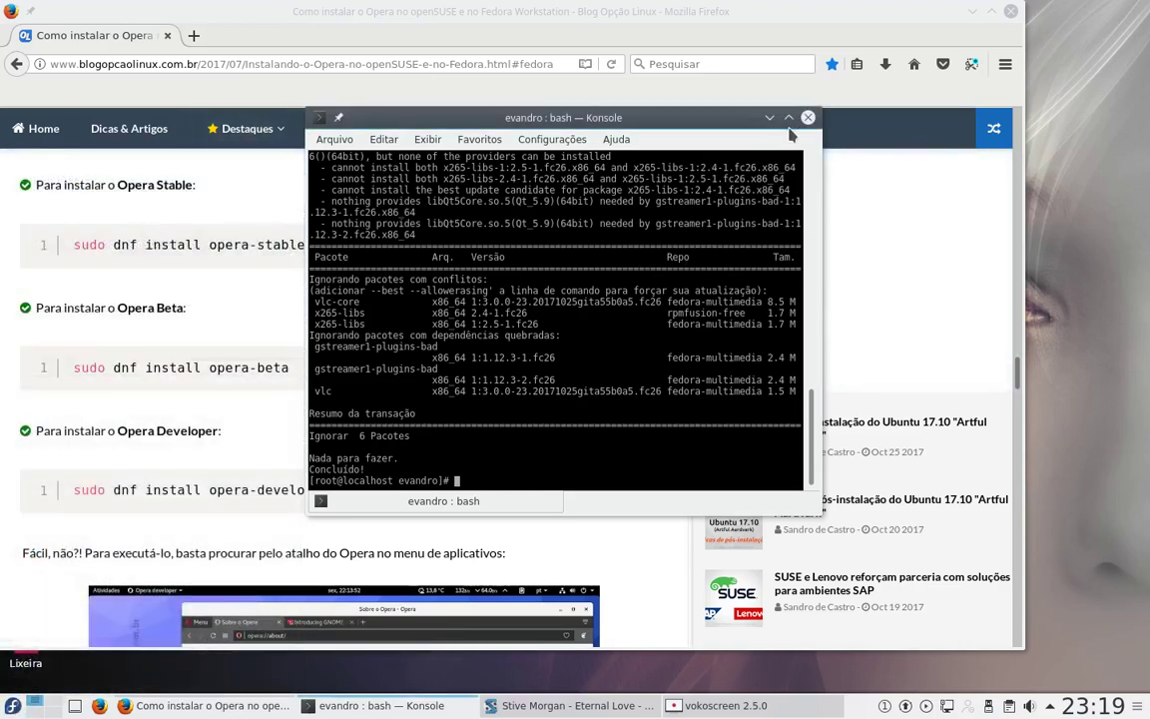
- Scroll the Firefox guide to the 'Instalando o Opera no Fedora Workstation' section, then return to Konsole
{"action": "left_click", "coordinate": [216, 284]}
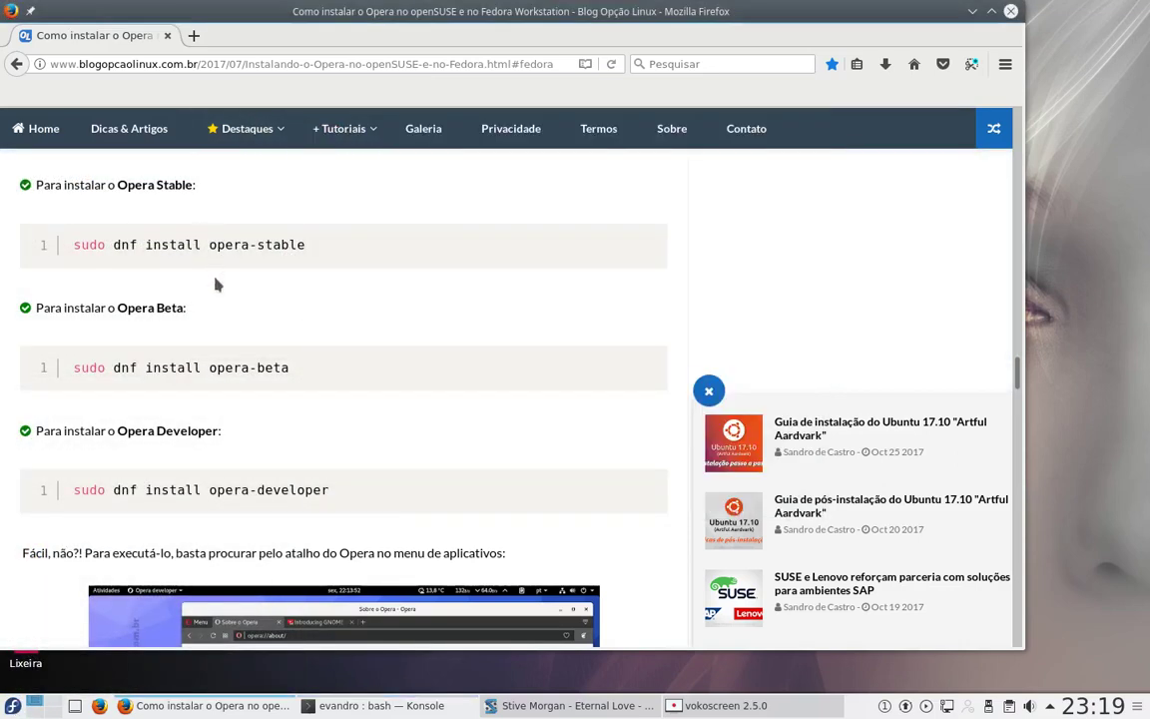
{"action": "scroll", "coordinate": [209, 300], "scroll_direction": "up", "scroll_amount": 3}
{"action": "scroll", "coordinate": [100, 330], "scroll_direction": "up", "scroll_amount": 6}
{"action": "scroll", "coordinate": [20, 359], "scroll_direction": "up", "scroll_amount": 3}
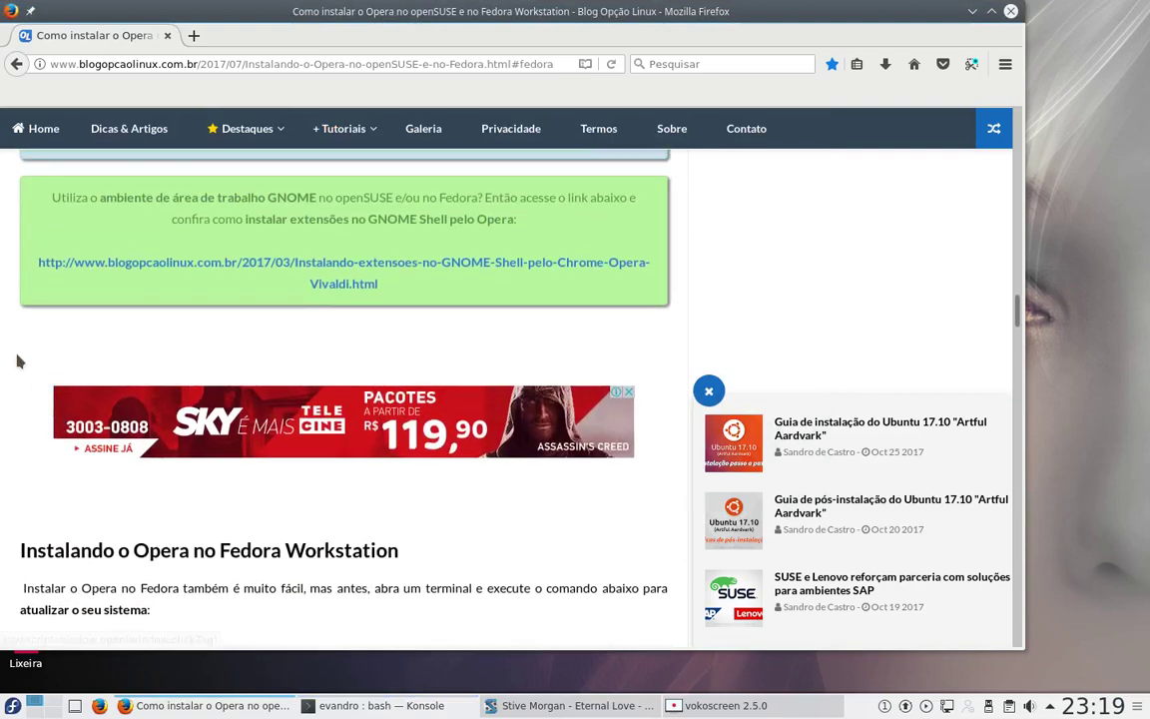
{"action": "scroll", "coordinate": [18, 370], "scroll_direction": "down", "scroll_amount": 3}
{"action": "scroll", "coordinate": [20, 400], "scroll_direction": "down", "scroll_amount": 1}
{"action": "scroll", "coordinate": [22, 424], "scroll_direction": "down", "scroll_amount": 2}
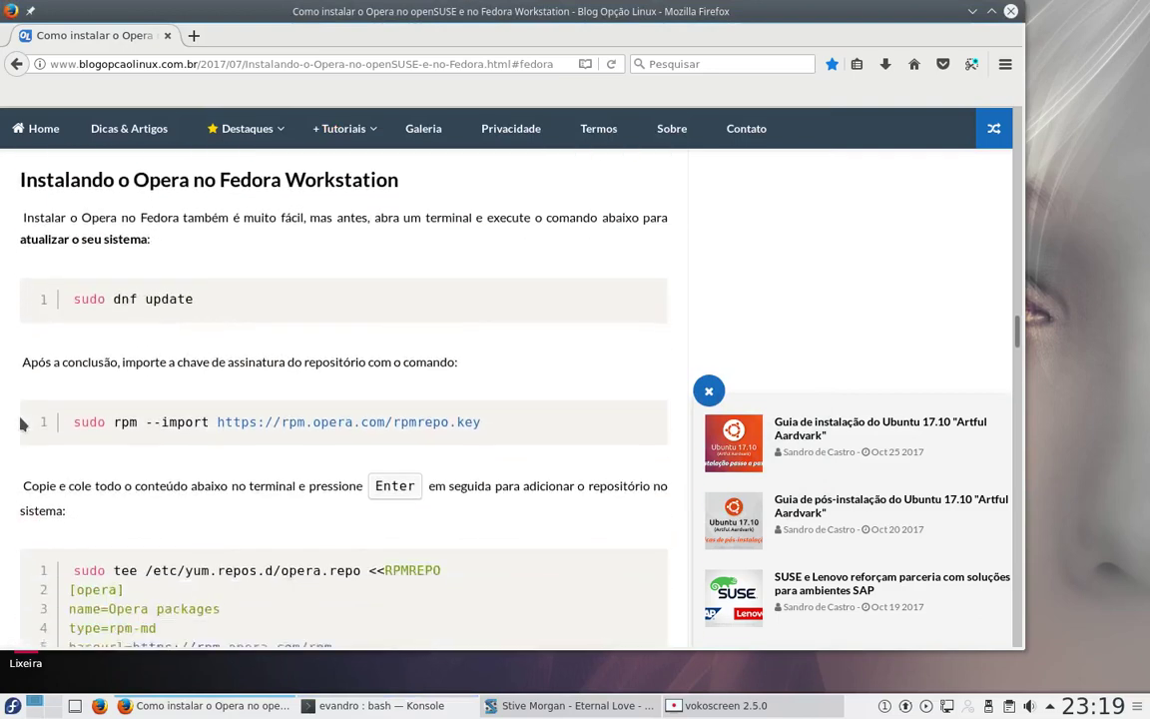
{"action": "scroll", "coordinate": [22, 424], "scroll_direction": "down", "scroll_amount": 1}
{"action": "left_click", "coordinate": [443, 715]}
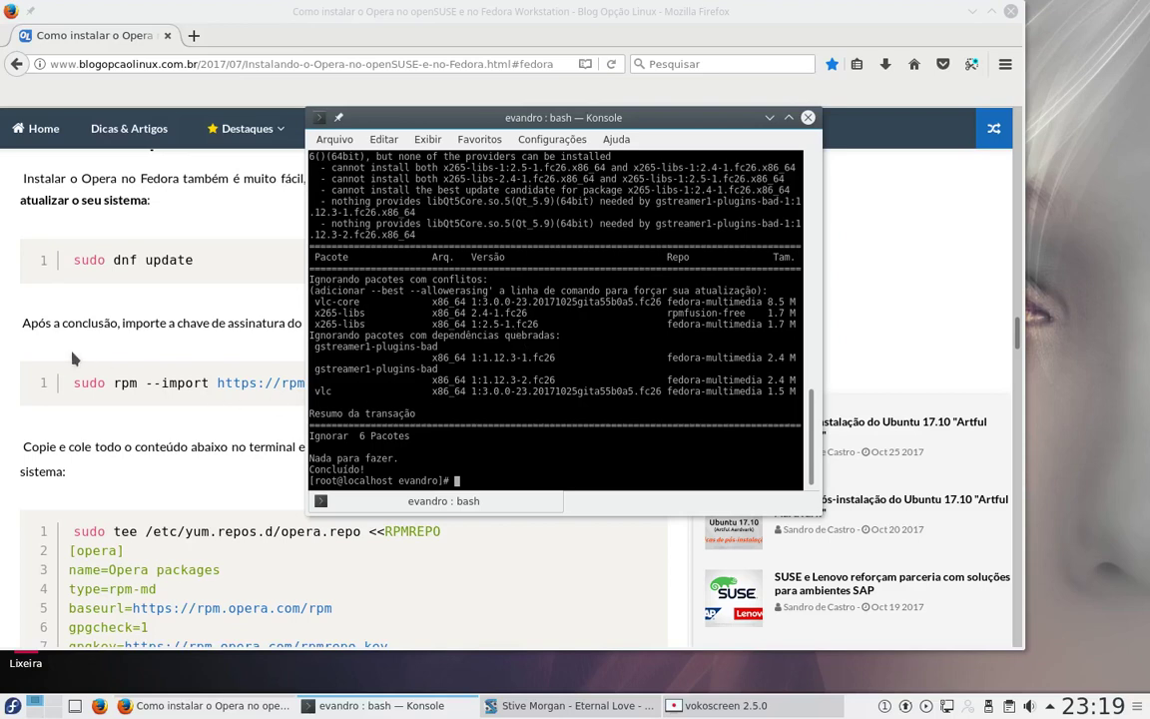
- Copy the 'sudo rpm --import' repository key command from the guide and switch to Konsole
{"action": "left_click", "coordinate": [63, 312]}
{"action": "triple_click", "coordinate": [75, 385]}
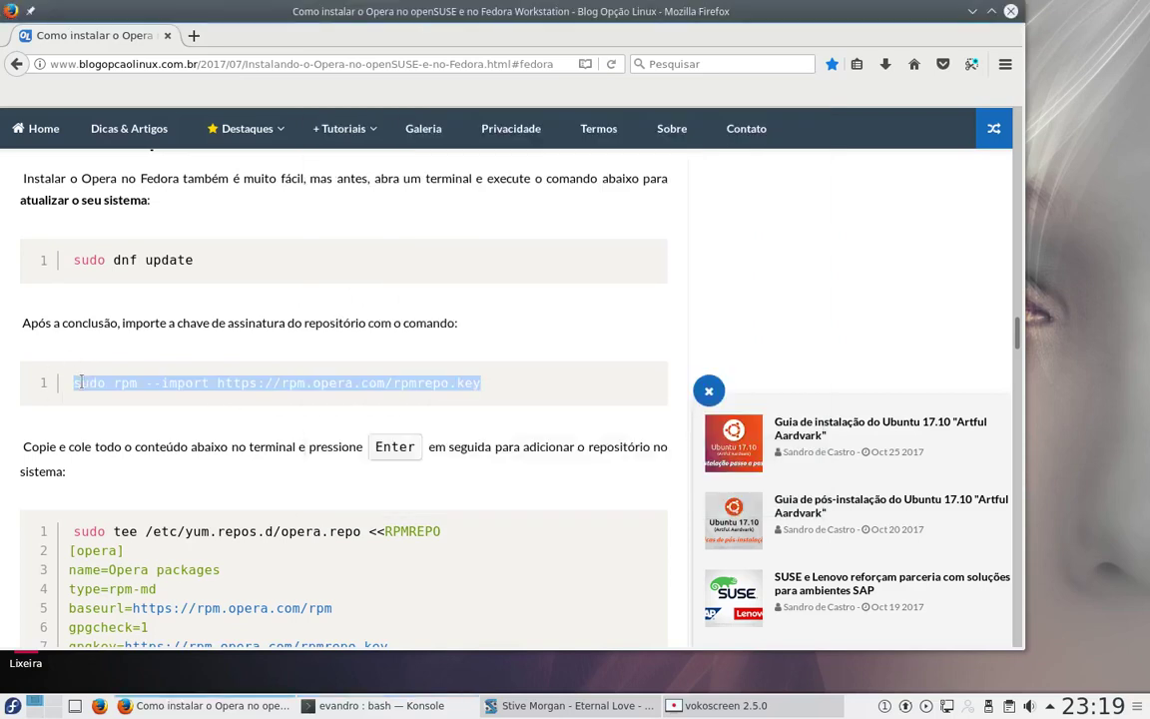
{"action": "right_click", "coordinate": [83, 386]}
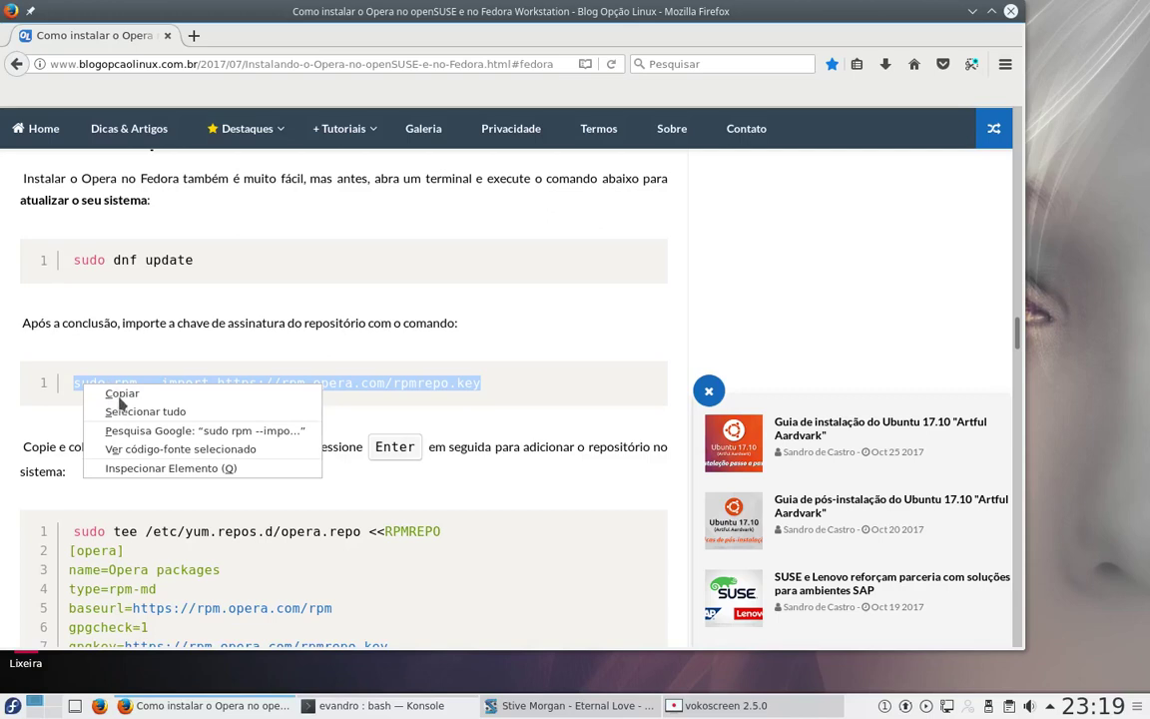
{"action": "left_click", "coordinate": [110, 393]}
{"action": "left_click", "coordinate": [380, 706]}
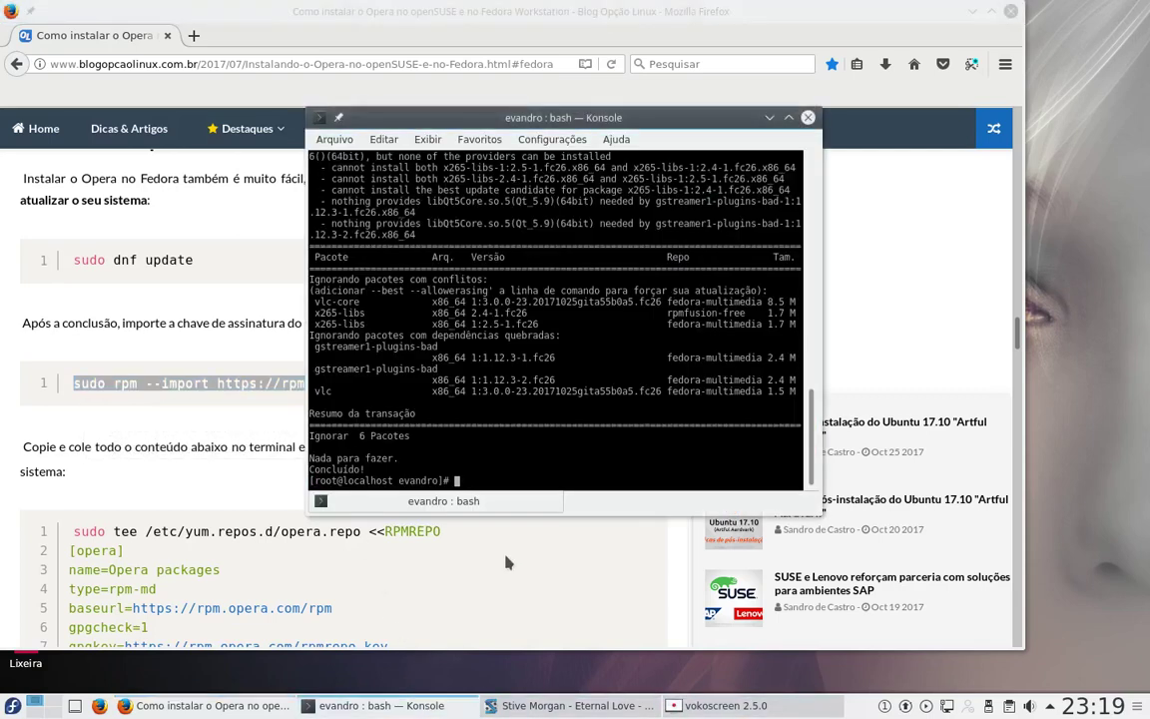
{"action": "key", "text": "ctrl+shift+v"}
{"action": "key", "text": "Return"}
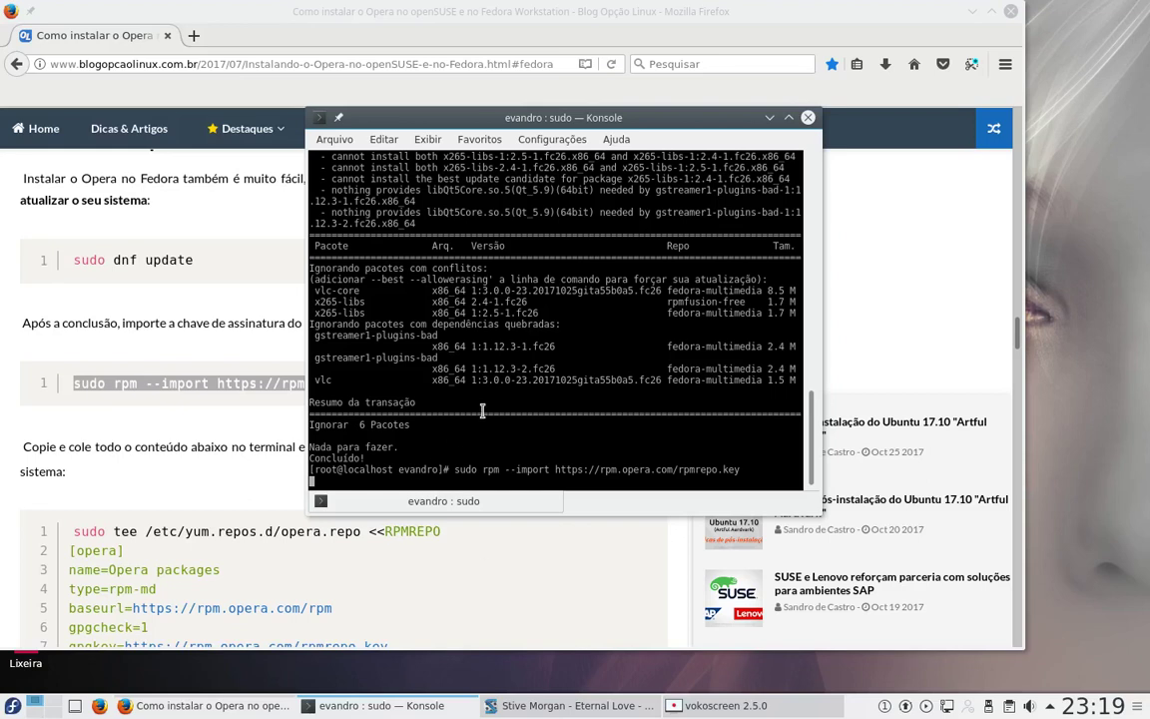
{"action": "scroll", "coordinate": [481, 414], "scroll_direction": "up", "scroll_amount": 1}
{"action": "scroll", "coordinate": [464, 448], "scroll_direction": "down", "scroll_amount": 1}
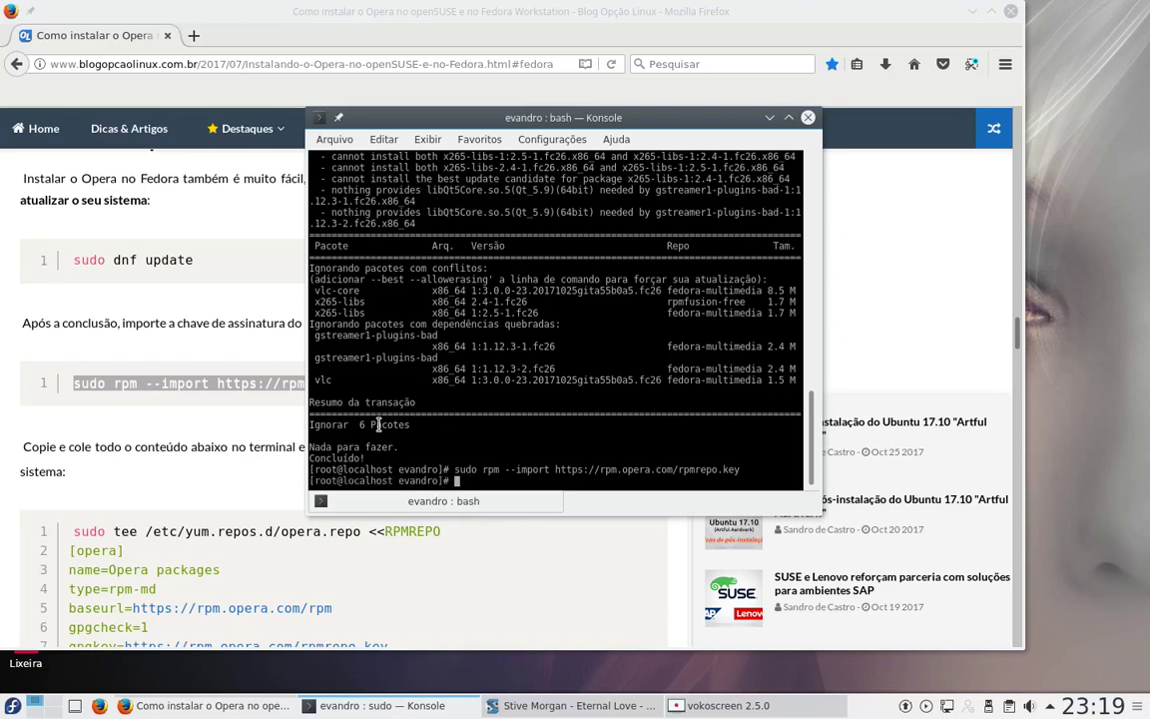
{"action": "left_click", "coordinate": [75, 463]}
- Copy the opera.repo heredoc block from the guide and run it in Konsole to create /etc/yum.repos.d/opera.repo
{"action": "scroll", "coordinate": [75, 459], "scroll_direction": "down", "scroll_amount": 3}
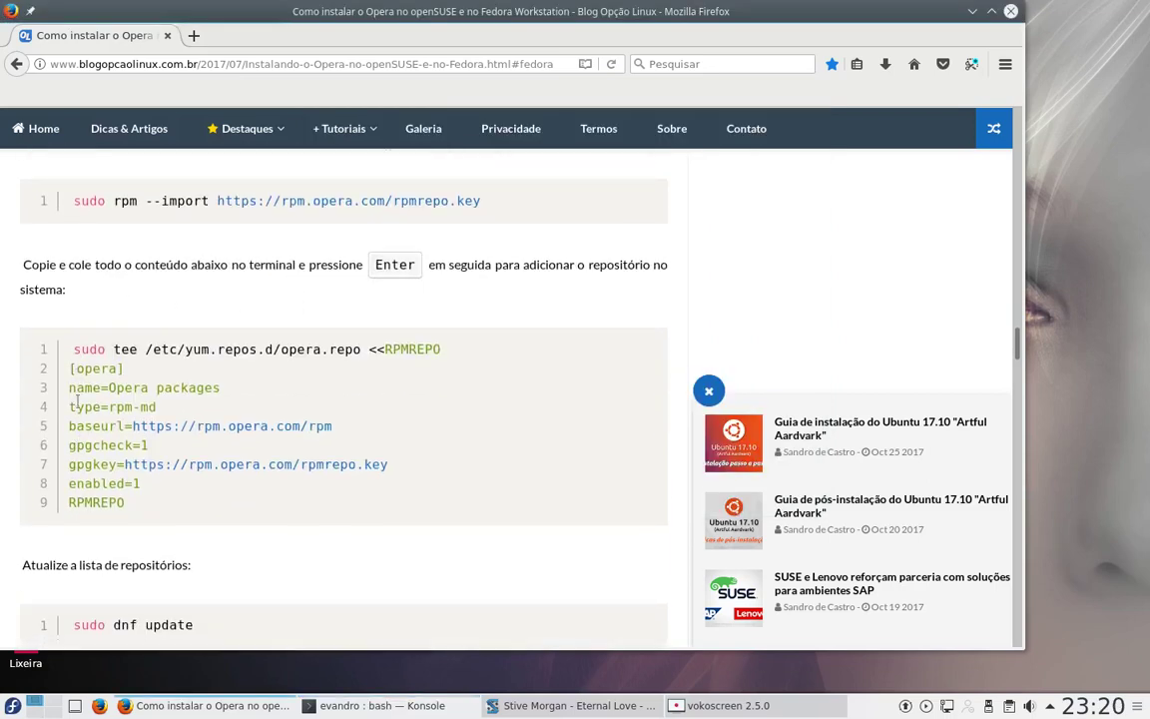
{"action": "left_click_drag", "start_coordinate": [128, 270], "coordinate": [352, 269]}
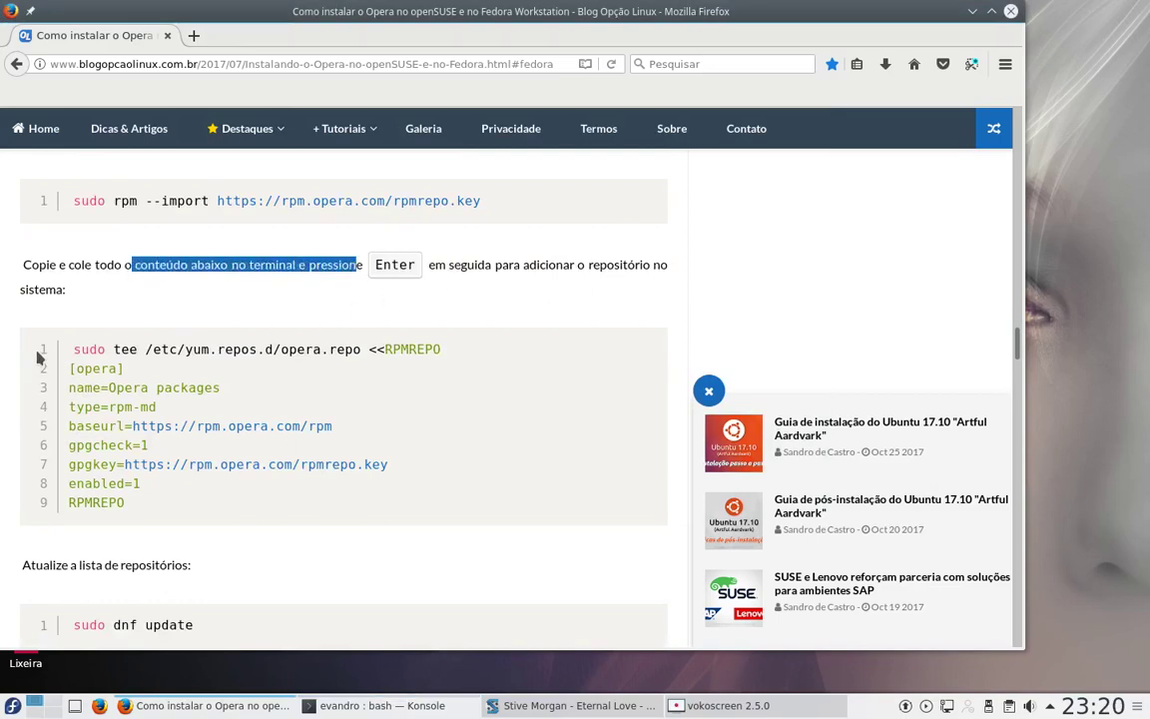
{"action": "left_click_drag", "start_coordinate": [77, 348], "coordinate": [107, 496]}
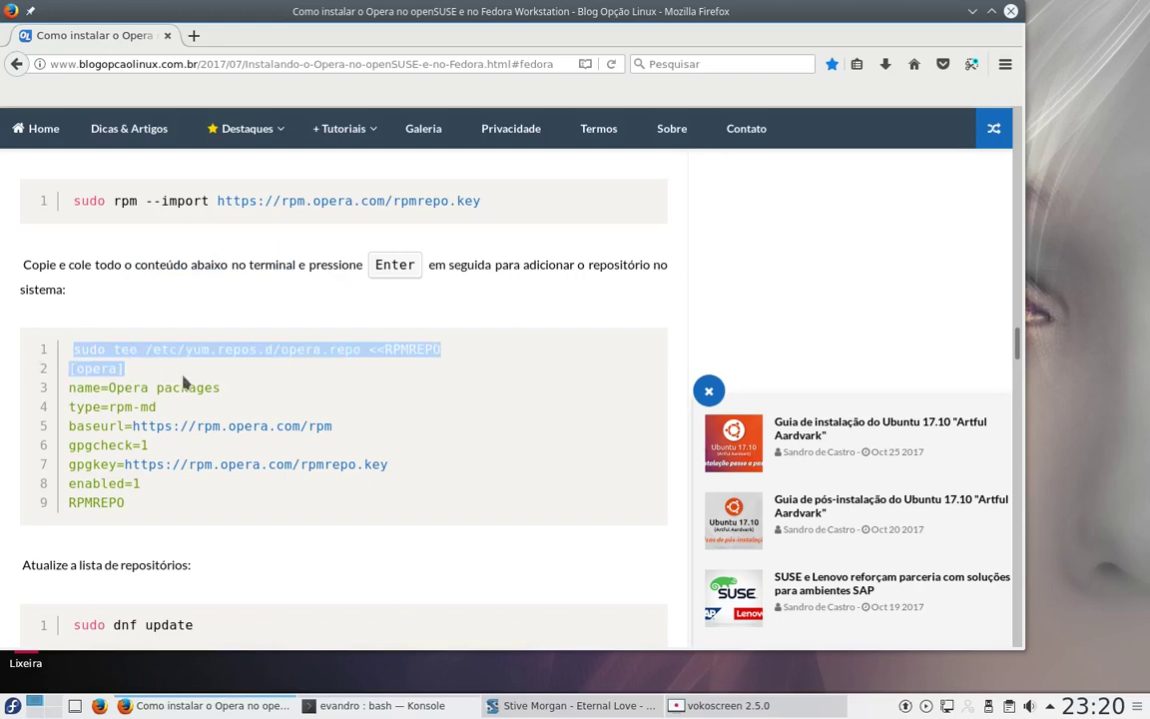
{"action": "right_click", "coordinate": [107, 497]}
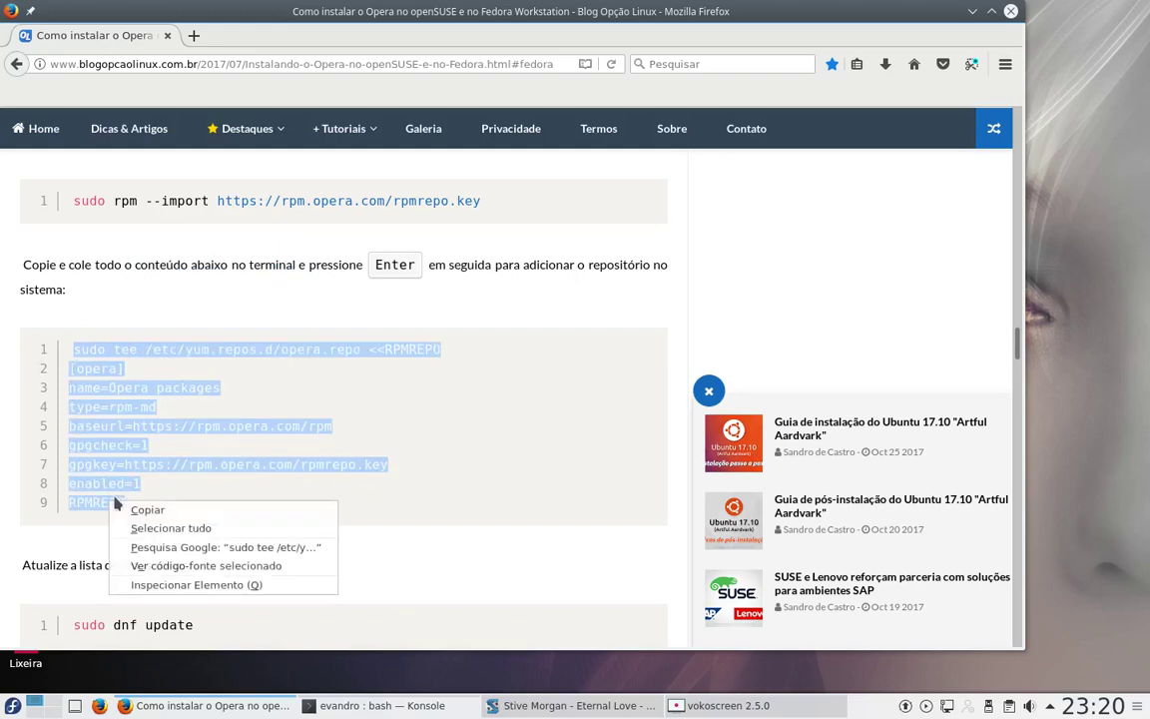
{"action": "left_click", "coordinate": [150, 511]}
{"action": "key", "text": "alt+Tab"}
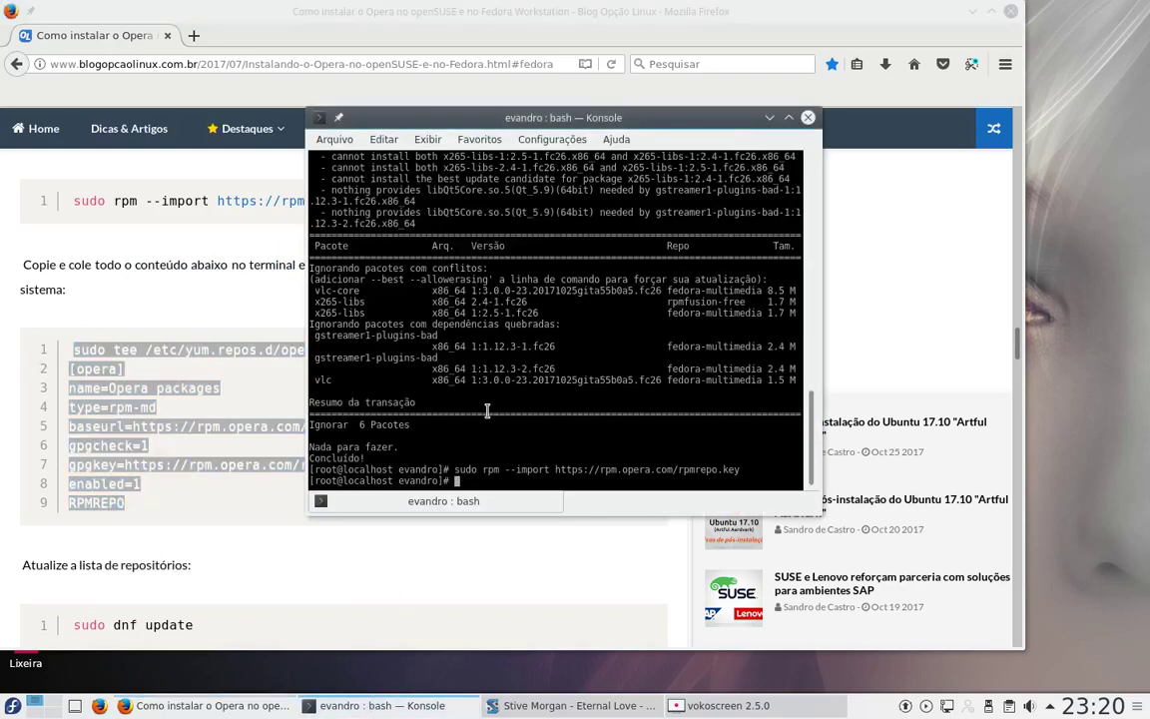
{"action": "key", "text": "ctrl+shift+v"}
{"action": "key", "text": "Return"}
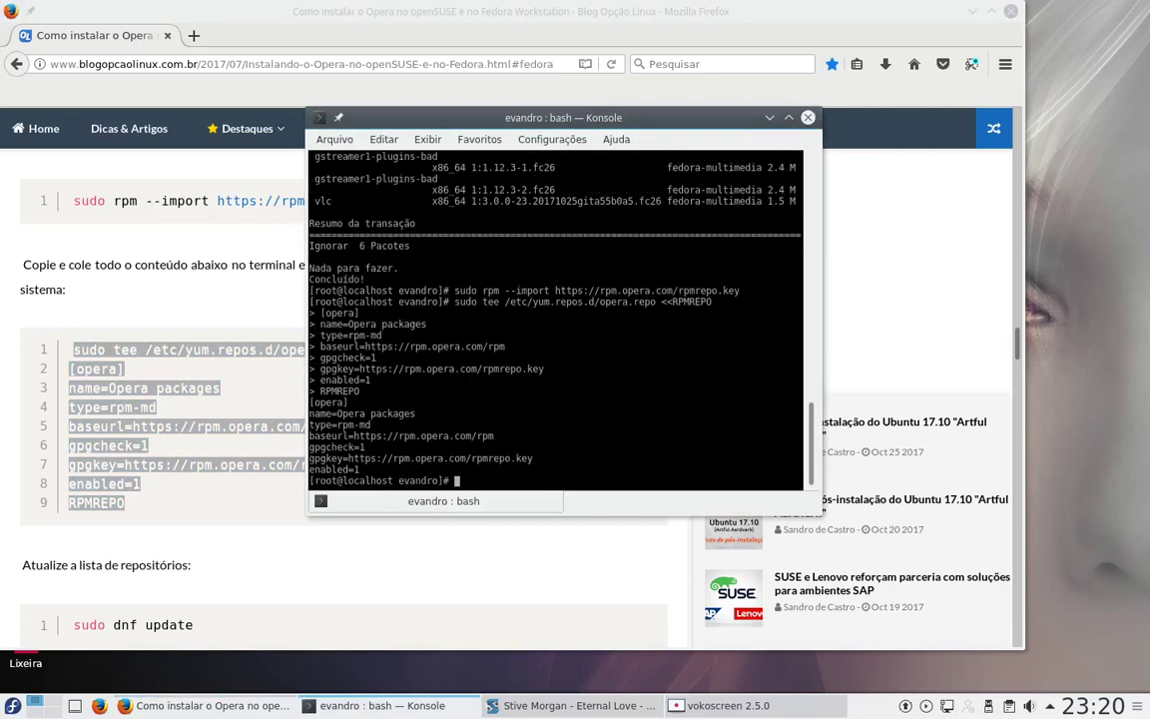
- Take the guide's next command and run 'dnf update' in Konsole
{"action": "left_click", "coordinate": [235, 536]}
{"action": "scroll", "coordinate": [231, 558], "scroll_direction": "down", "scroll_amount": 2}
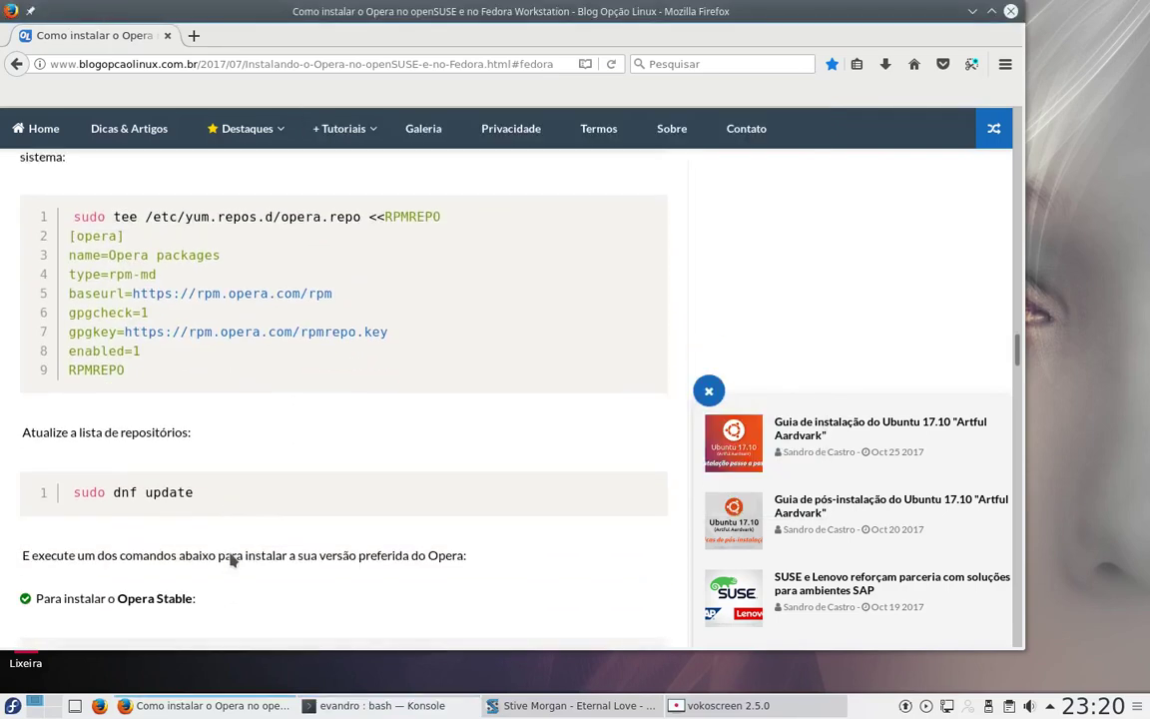
{"action": "scroll", "coordinate": [143, 529], "scroll_direction": "down", "scroll_amount": 3}
{"action": "scroll", "coordinate": [143, 530], "scroll_direction": "down", "scroll_amount": 1}
{"action": "left_click_drag", "start_coordinate": [80, 261], "coordinate": [192, 260]}
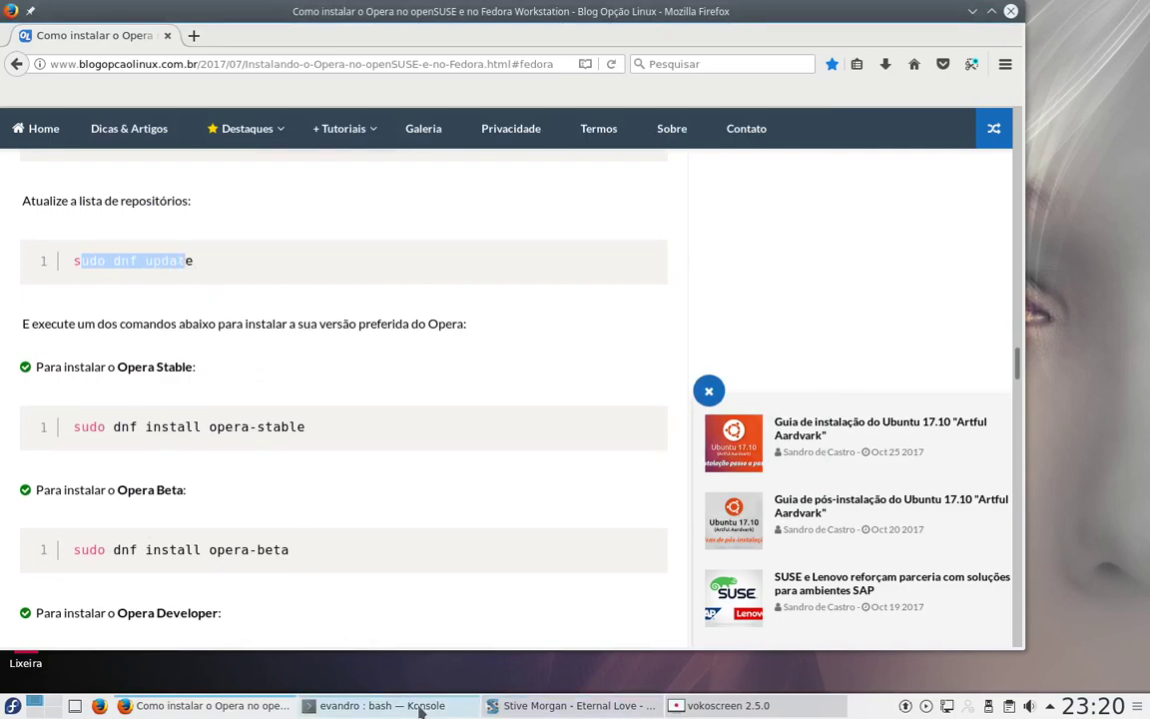
{"action": "left_click", "coordinate": [423, 708]}
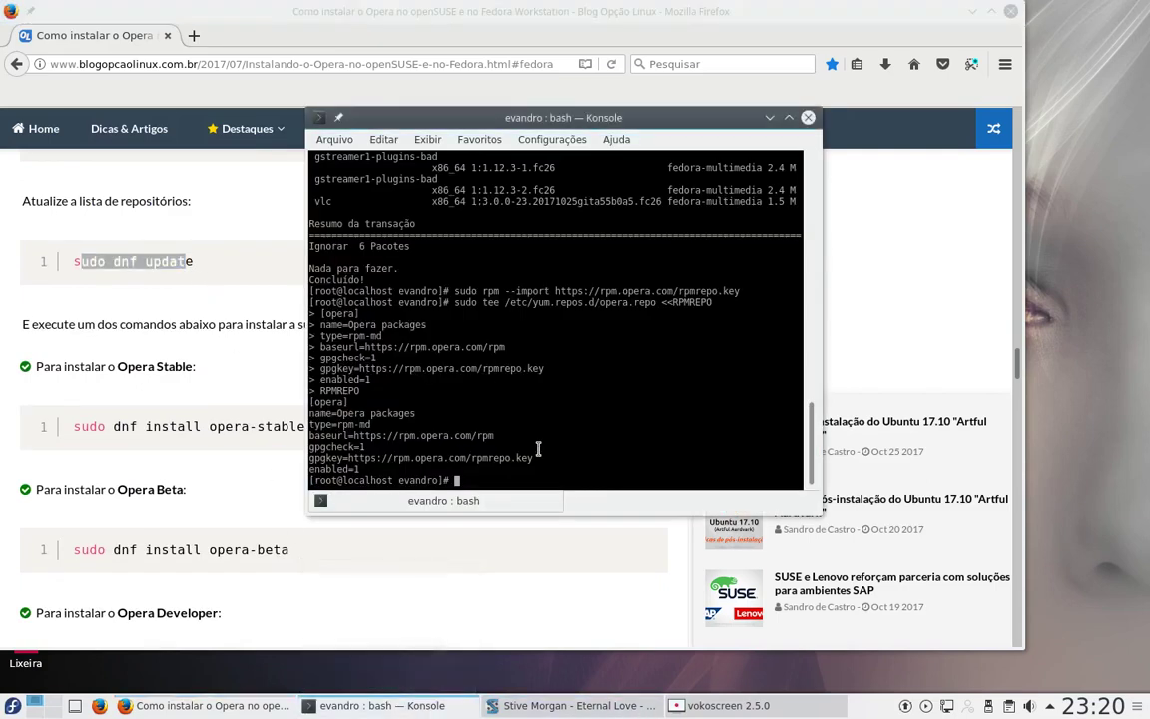
{"action": "type", "text": "dnf update"}
{"action": "key", "text": "Return"}
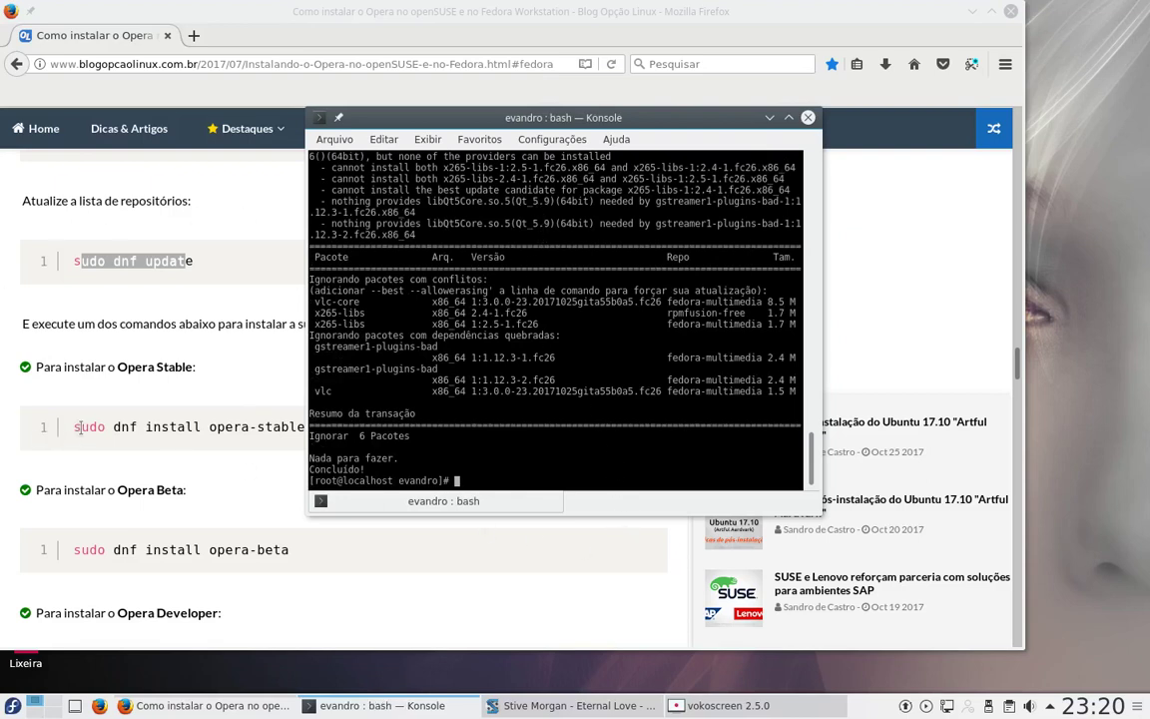
- Scroll the tutorial past the update command to the Opera Stable, Beta and Developer install sections
{"action": "left_click", "coordinate": [94, 257]}
{"action": "left_click_drag", "start_coordinate": [76, 258], "coordinate": [196, 261]}
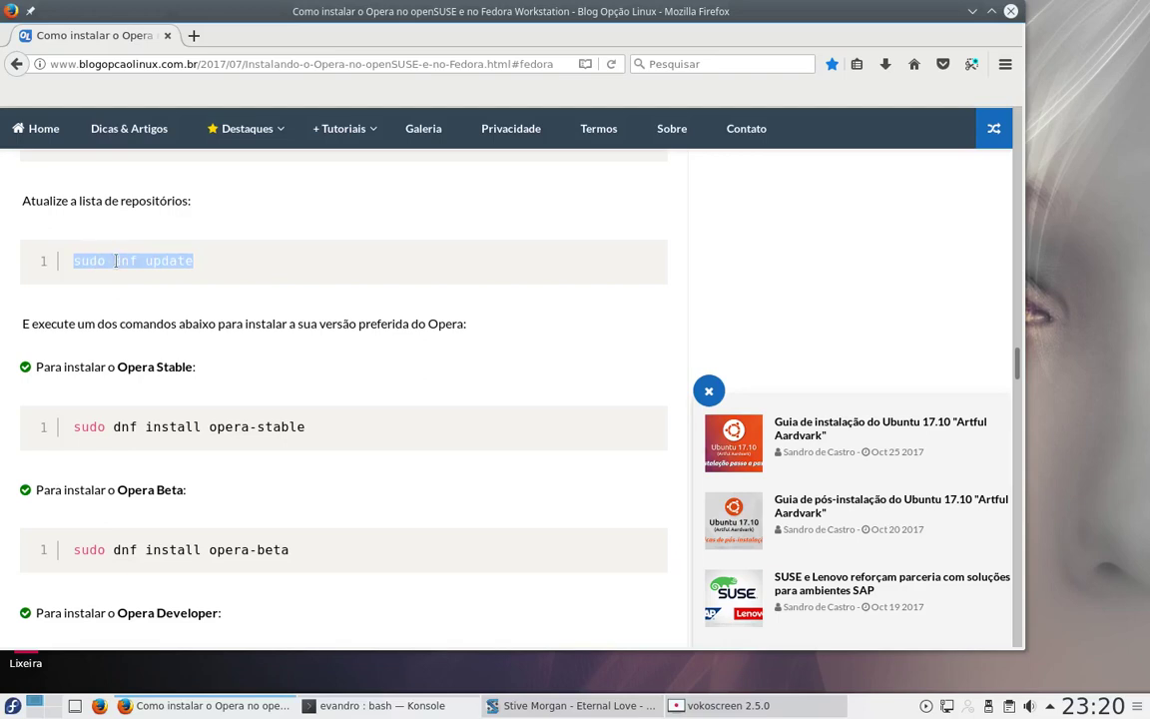
{"action": "left_click_drag", "start_coordinate": [114, 260], "coordinate": [201, 270]}
{"action": "scroll", "coordinate": [115, 400], "scroll_direction": "down", "scroll_amount": 2}
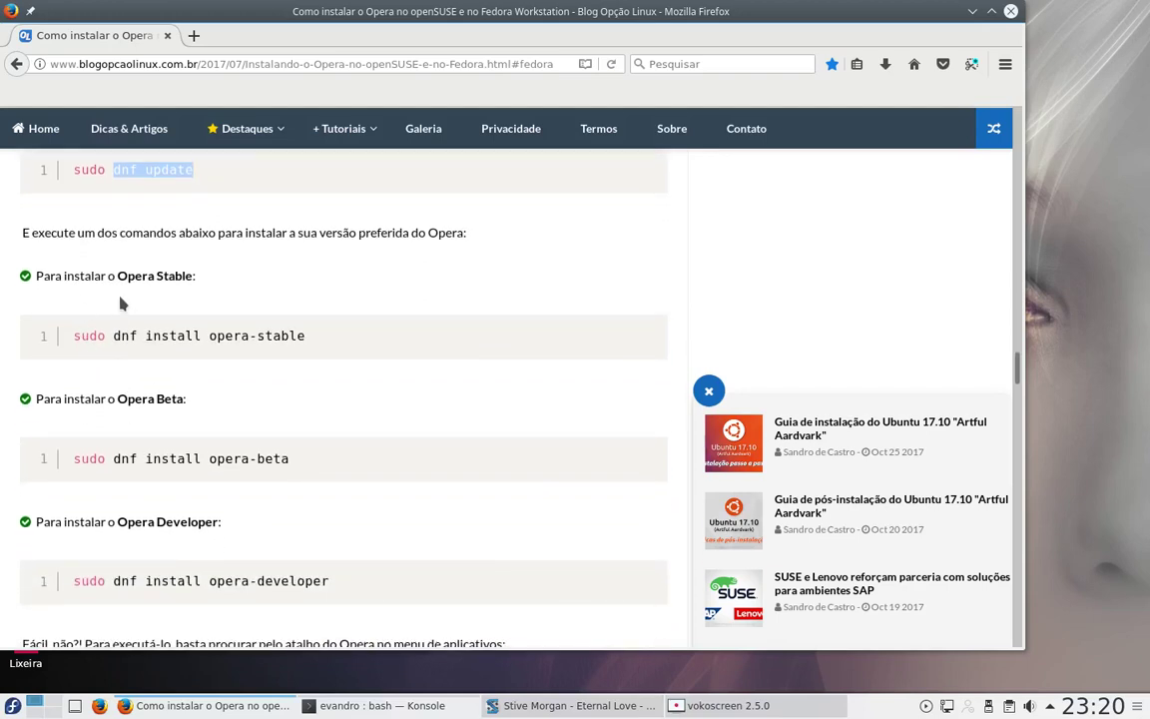
{"action": "left_click_drag", "start_coordinate": [94, 277], "coordinate": [222, 286]}
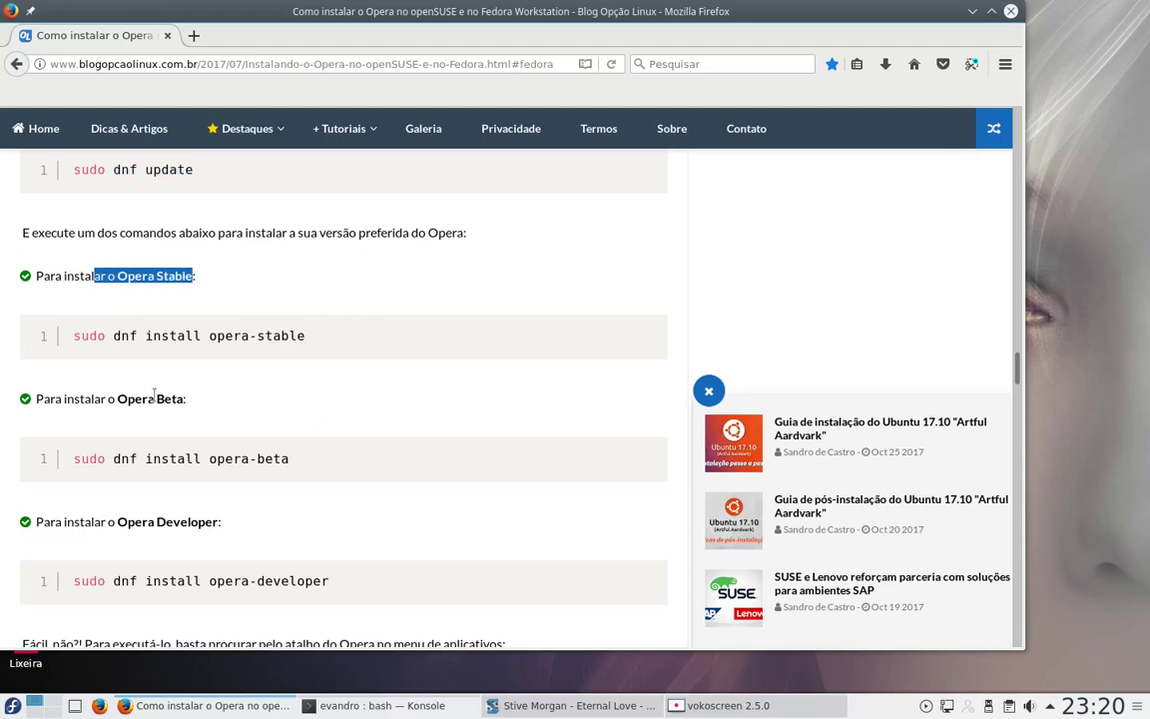
{"action": "scroll", "coordinate": [147, 393], "scroll_direction": "down", "scroll_amount": 1}
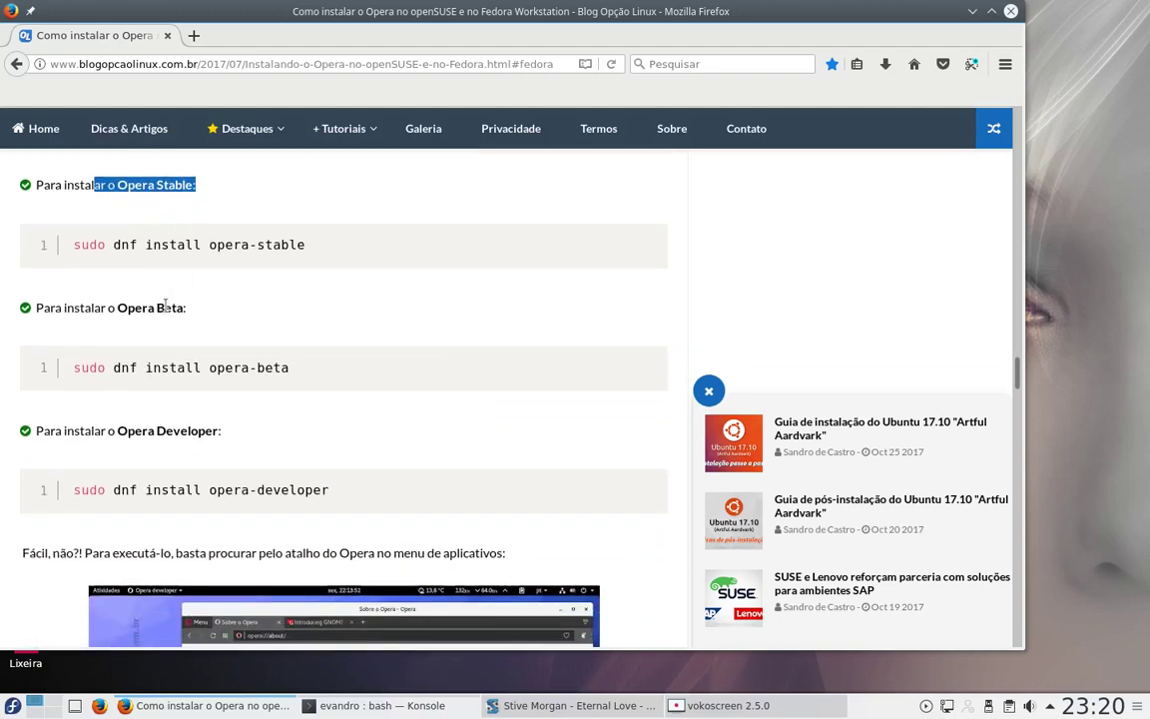
{"action": "left_click_drag", "start_coordinate": [199, 431], "coordinate": [175, 432]}
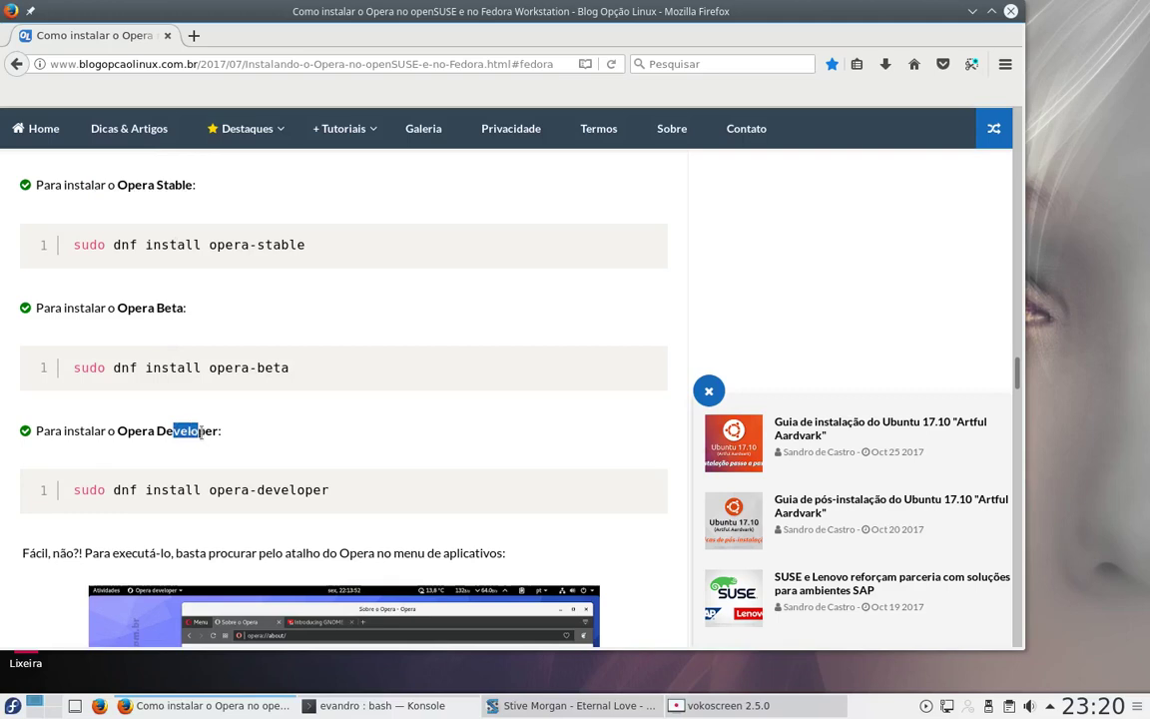
{"action": "left_click_drag", "start_coordinate": [127, 307], "coordinate": [187, 308]}
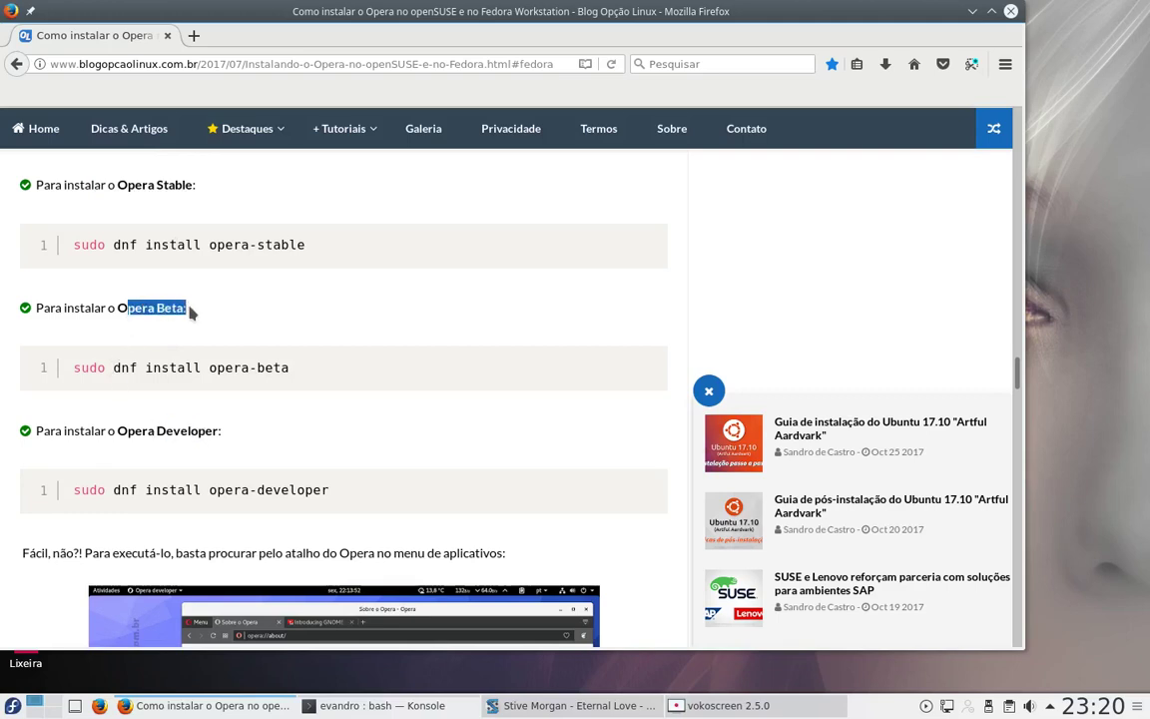
{"action": "left_click", "coordinate": [85, 490]}
- Copy 'sudo dnf install opera-developer', run it in Konsole, and confirm the install with 's'
{"action": "left_click_drag", "start_coordinate": [85, 489], "coordinate": [331, 503]}
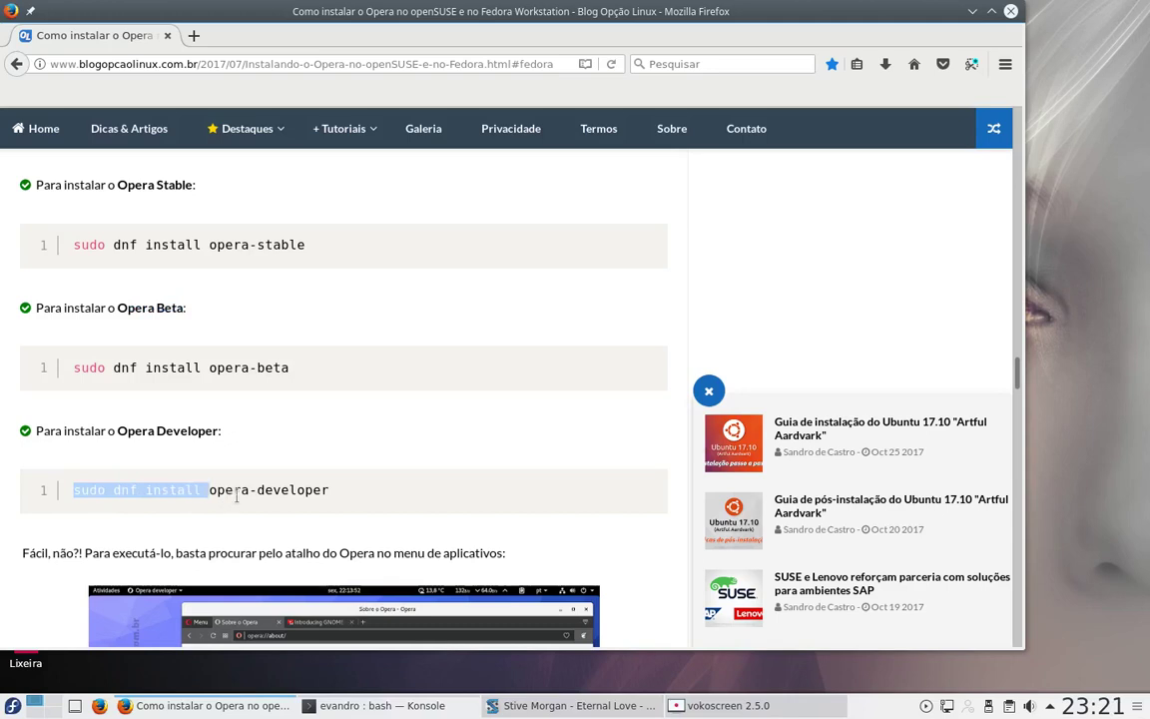
{"action": "right_click", "coordinate": [331, 498]}
{"action": "left_click", "coordinate": [345, 505]}
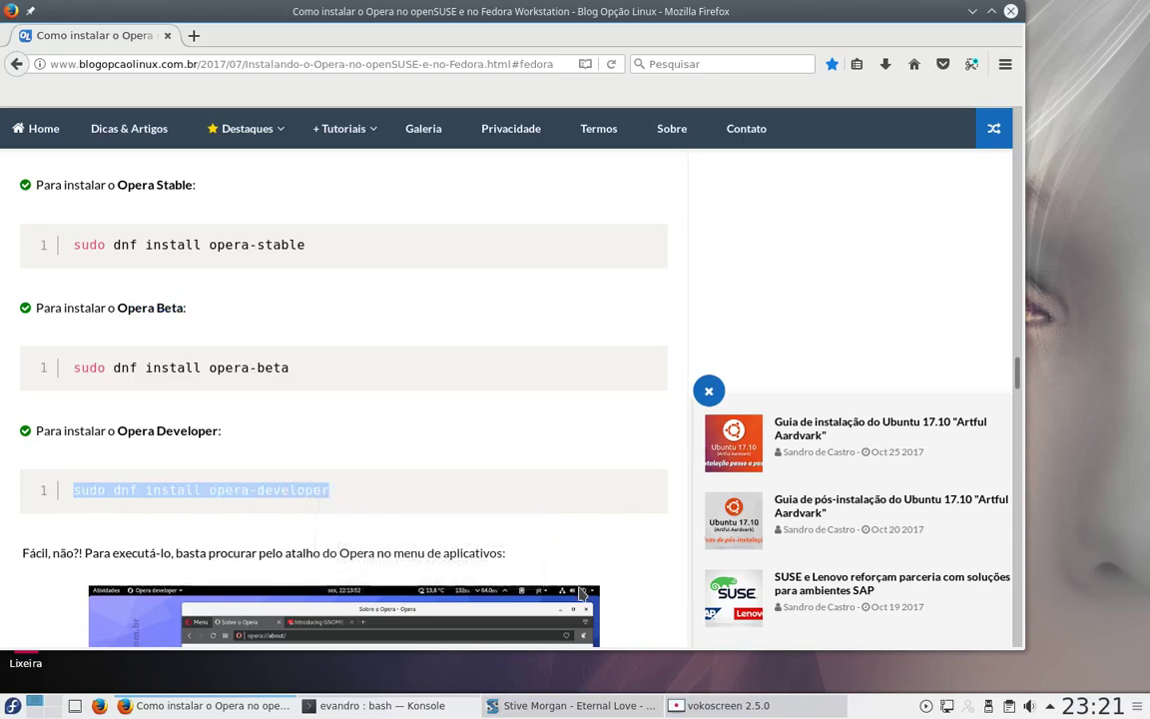
{"action": "key", "text": "alt+Tab"}
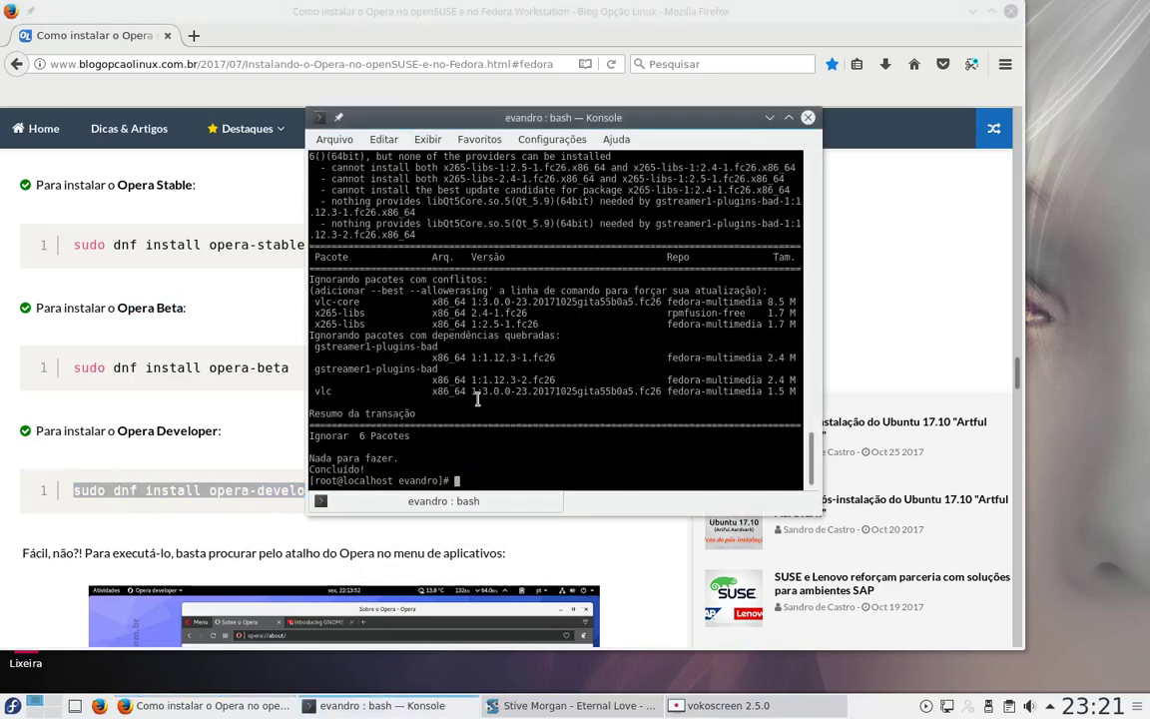
{"action": "key", "text": "ctrl+shift+v"}
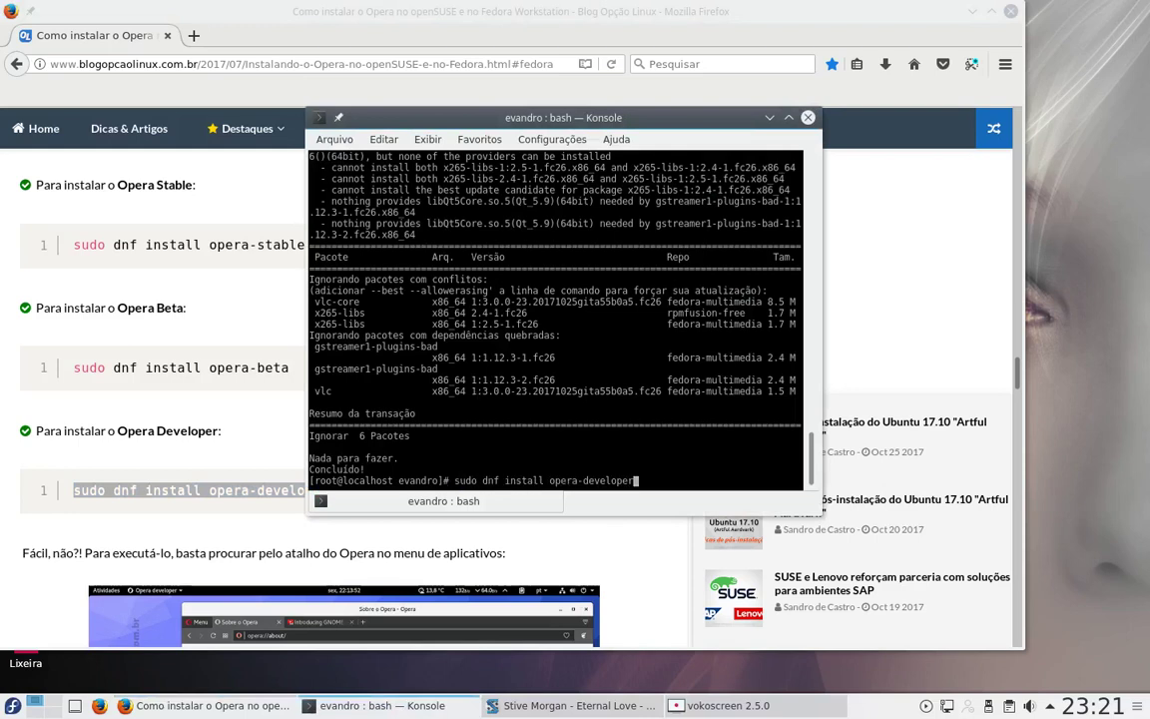
{"action": "key", "text": "Return"}
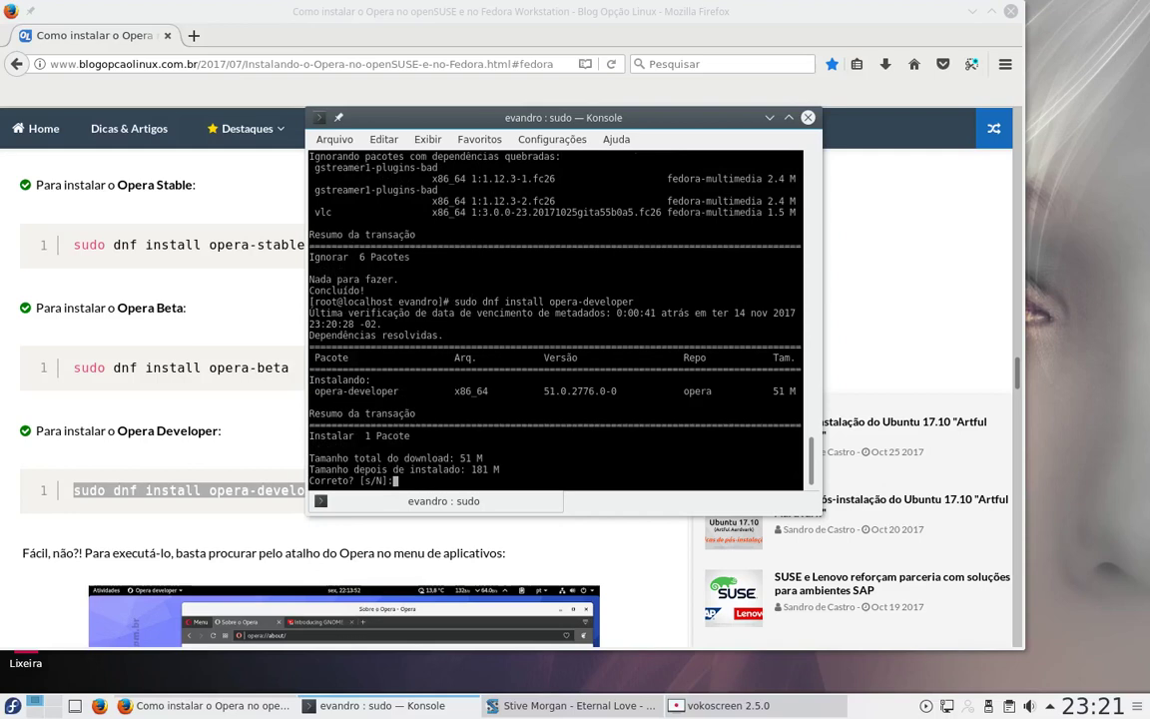
{"action": "type", "text": "s"}
{"action": "key", "text": "Return"}
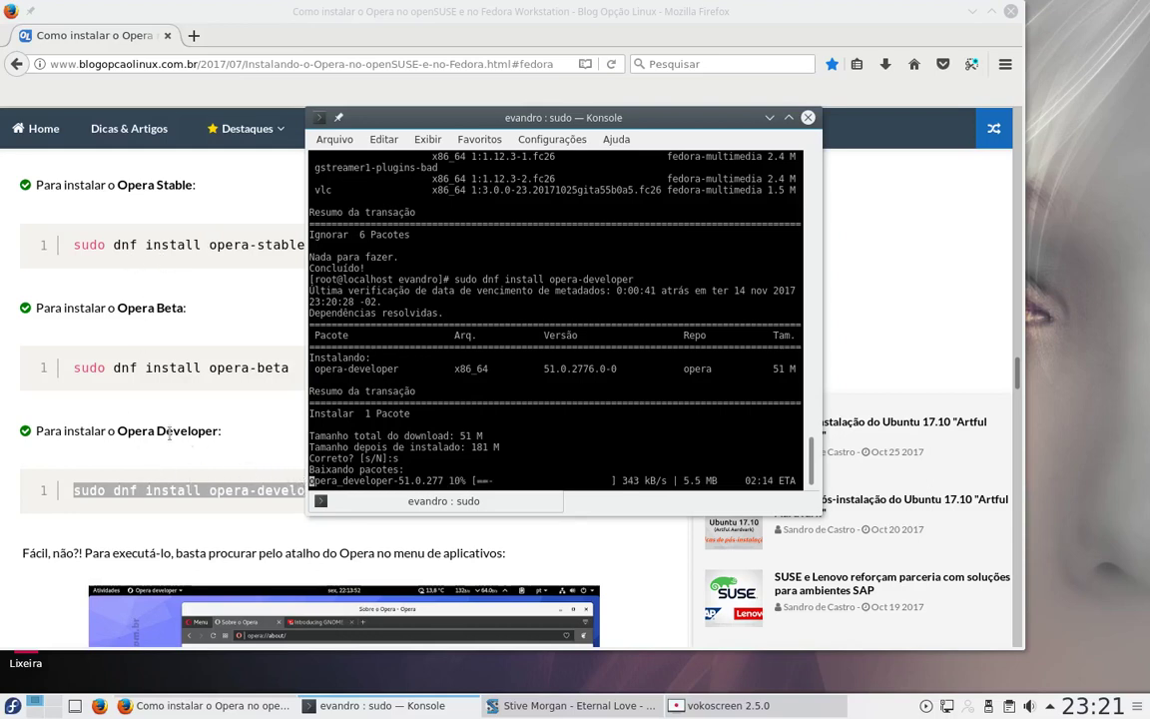
- Check the opera-developer download progress in Konsole while viewing the other install commands in the guide
{"action": "left_click_drag", "start_coordinate": [81, 367], "coordinate": [284, 368]}
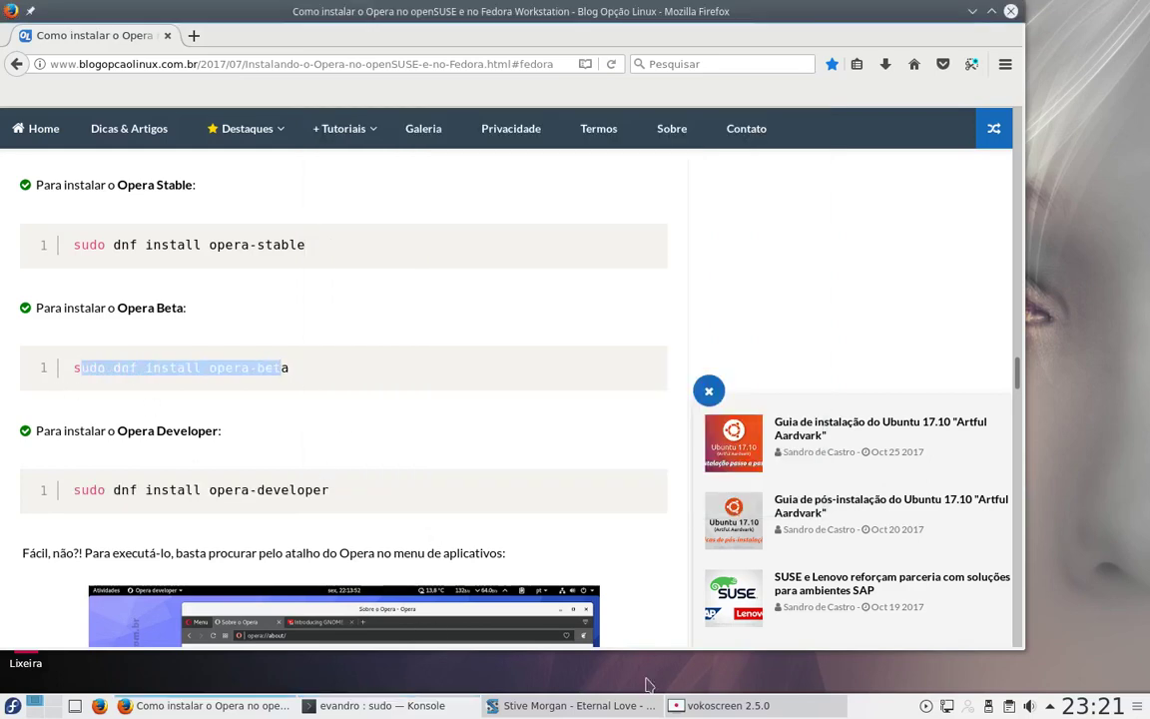
{"action": "left_click", "coordinate": [382, 705]}
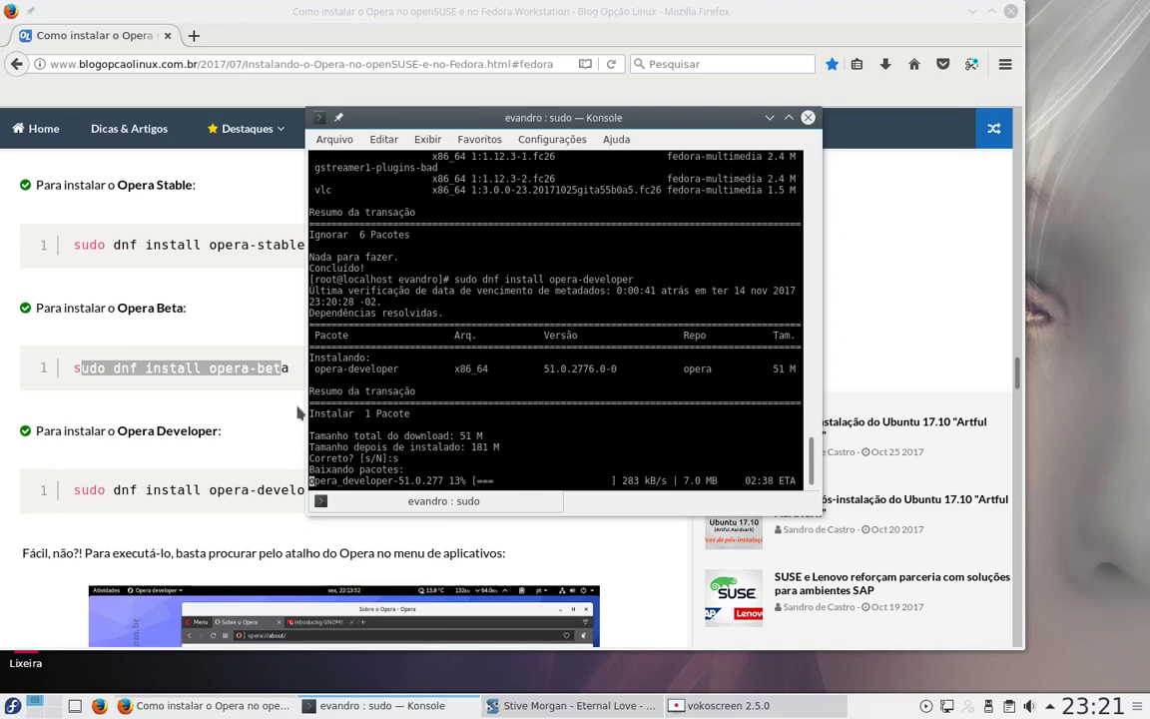
{"action": "left_click", "coordinate": [77, 271]}
{"action": "left_click_drag", "start_coordinate": [73, 245], "coordinate": [305, 245]}
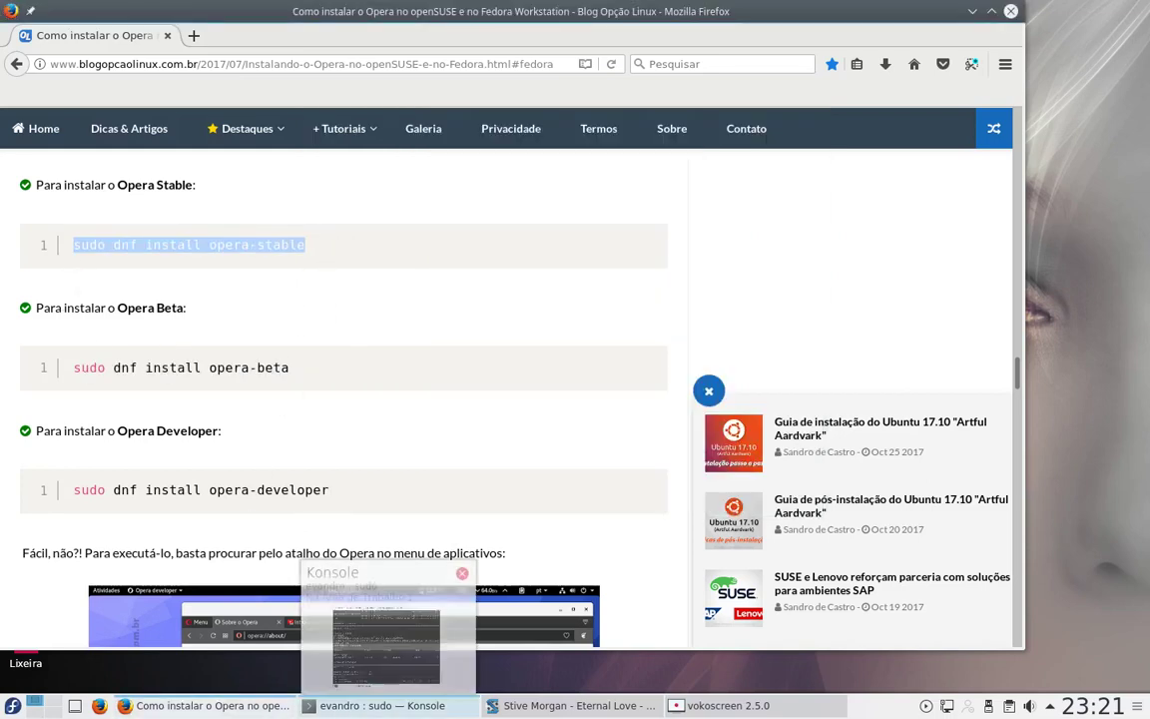
{"action": "left_click", "coordinate": [382, 705]}
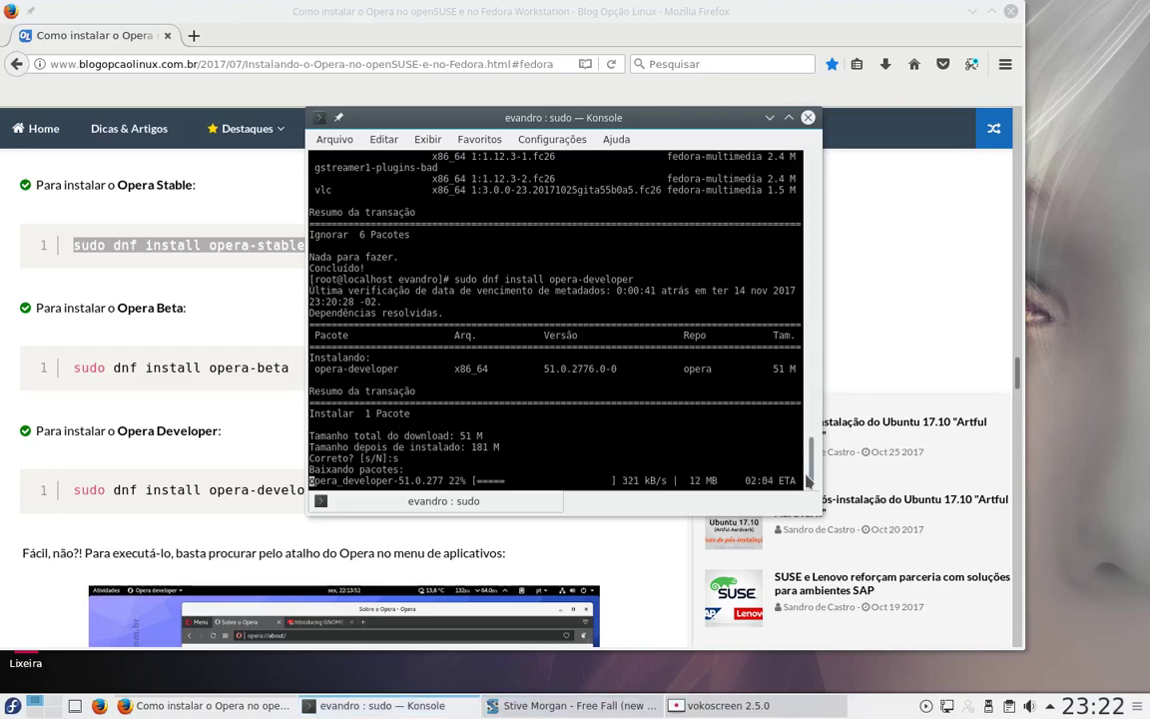
{"action": "scroll", "coordinate": [811, 381], "scroll_direction": "up", "scroll_amount": 10}
{"action": "left_click_drag", "start_coordinate": [811, 382], "coordinate": [815, 477]}
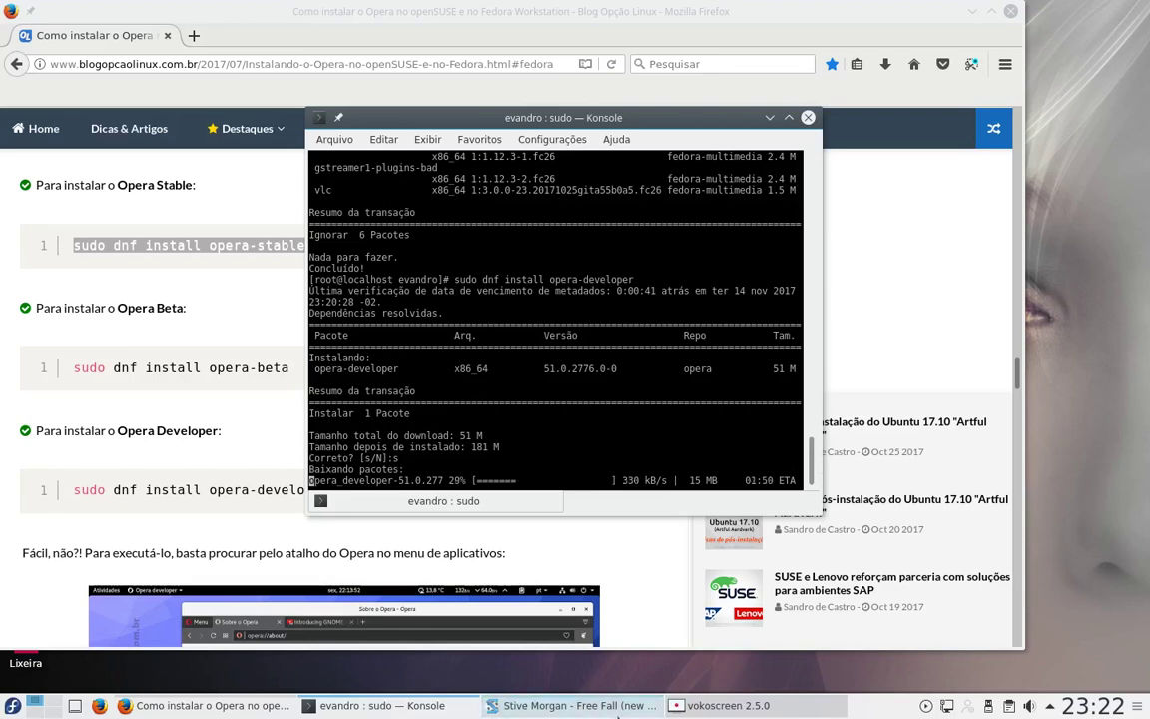
{"action": "left_click", "coordinate": [713, 707]}
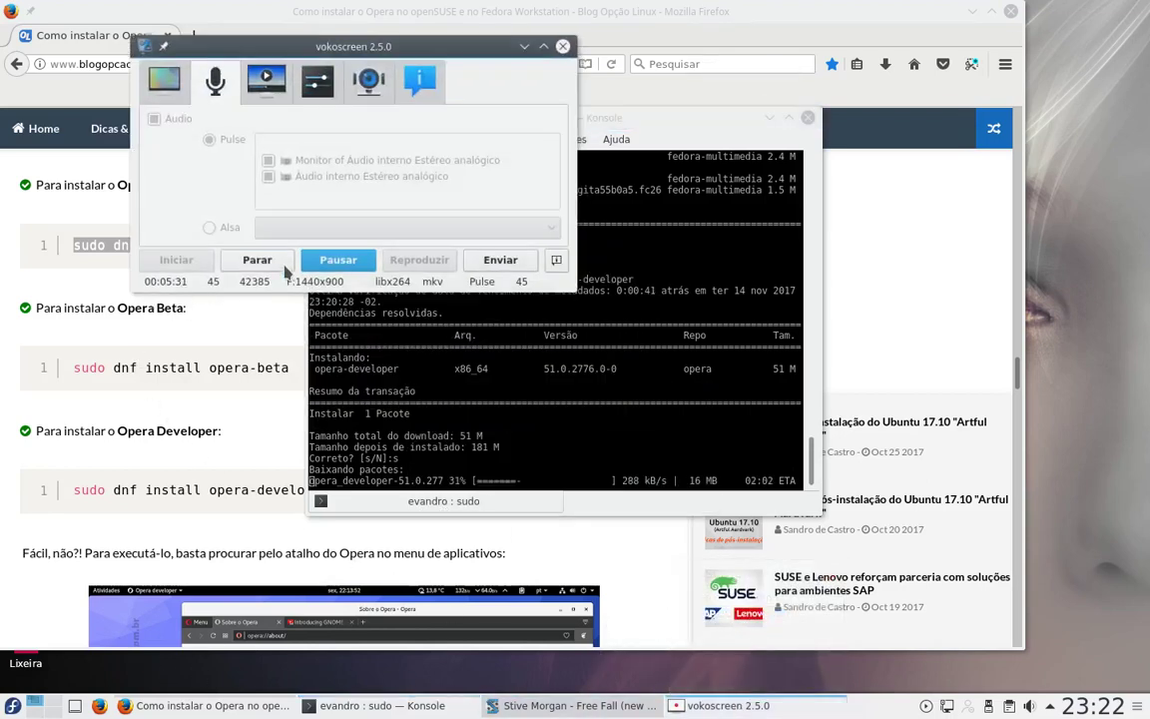
- Wait for opera-developer 51.0.2776.0 to finish installing, ending with 'Concluído!' in Konsole
{"action": "left_click", "coordinate": [338, 260]}
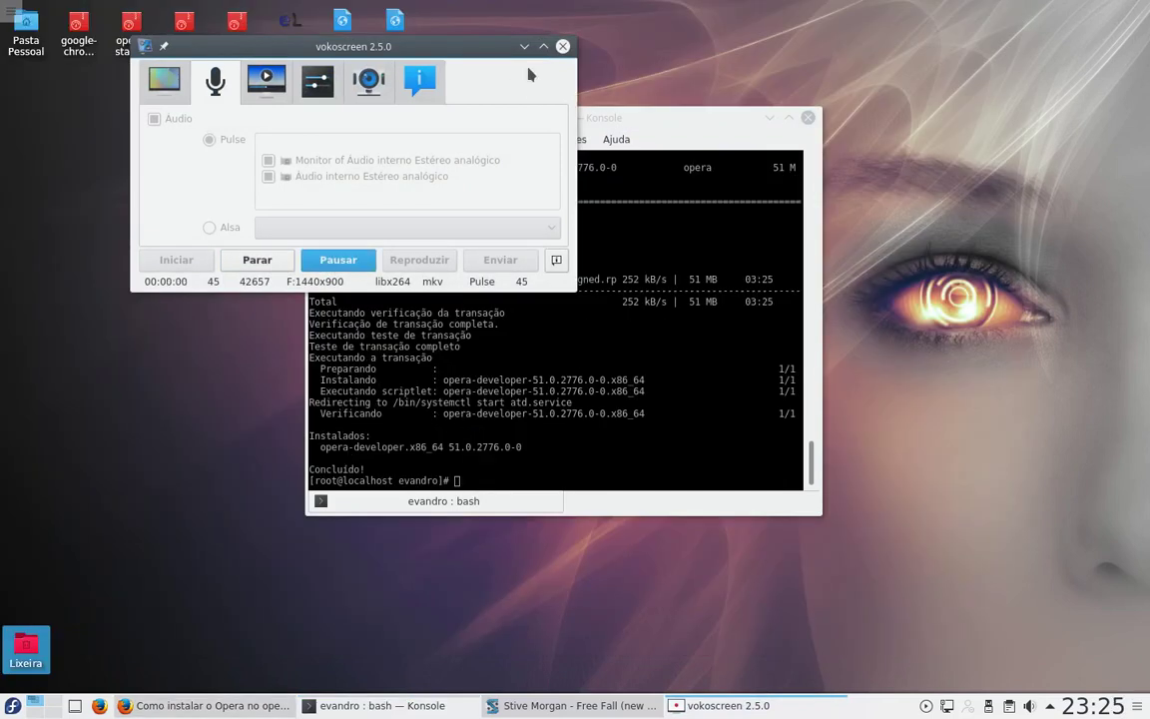
{"action": "left_click", "coordinate": [524, 46]}
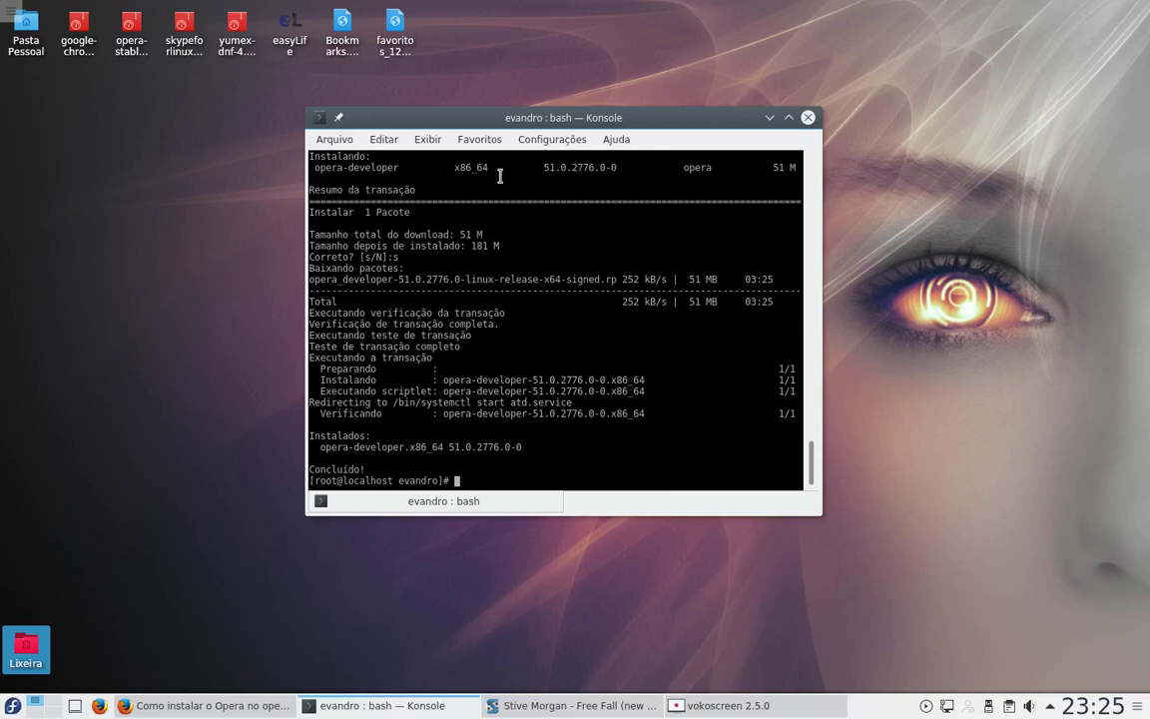
{"action": "left_click", "coordinate": [552, 138]}
{"action": "left_click", "coordinate": [12, 706]}
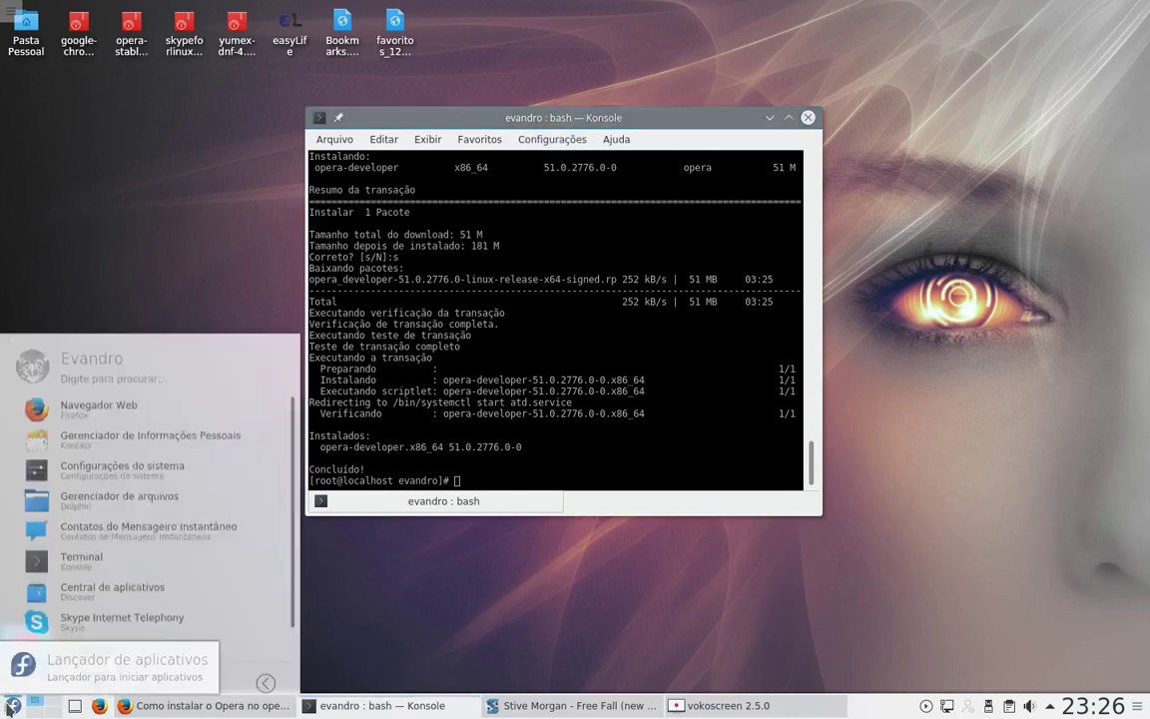
{"action": "left_click", "coordinate": [12, 706]}
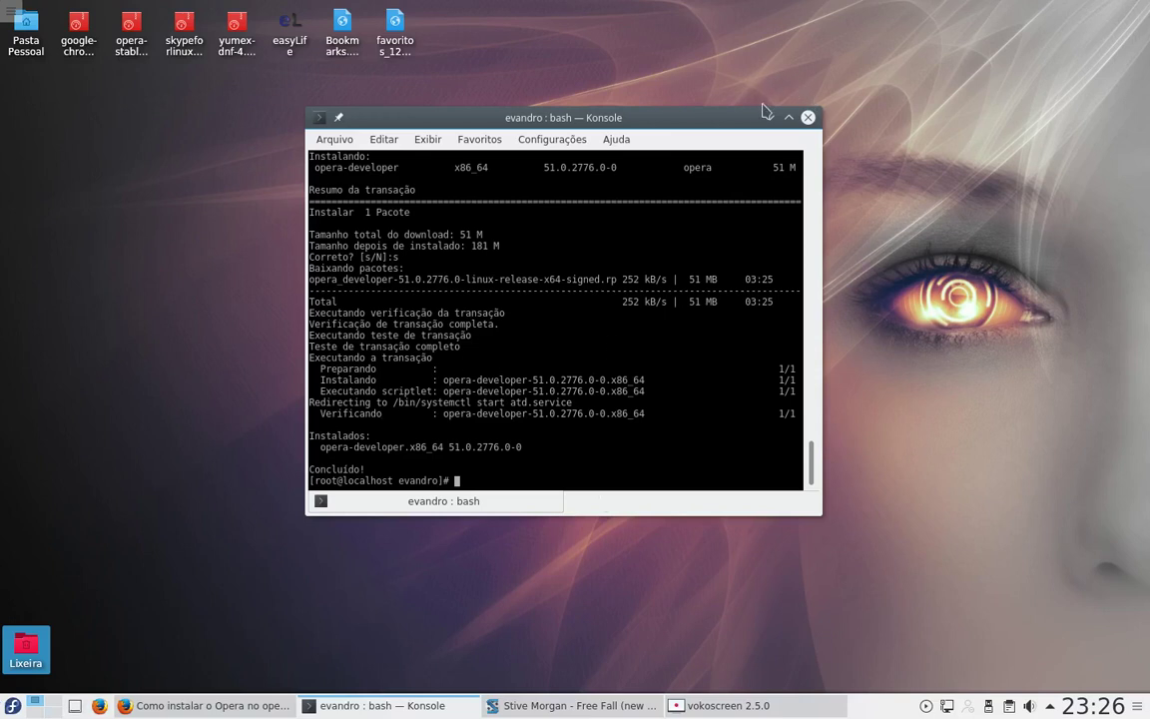
{"action": "scroll", "coordinate": [536, 338], "scroll_direction": "up", "scroll_amount": 6}
{"action": "scroll", "coordinate": [536, 340], "scroll_direction": "down", "scroll_amount": 5}
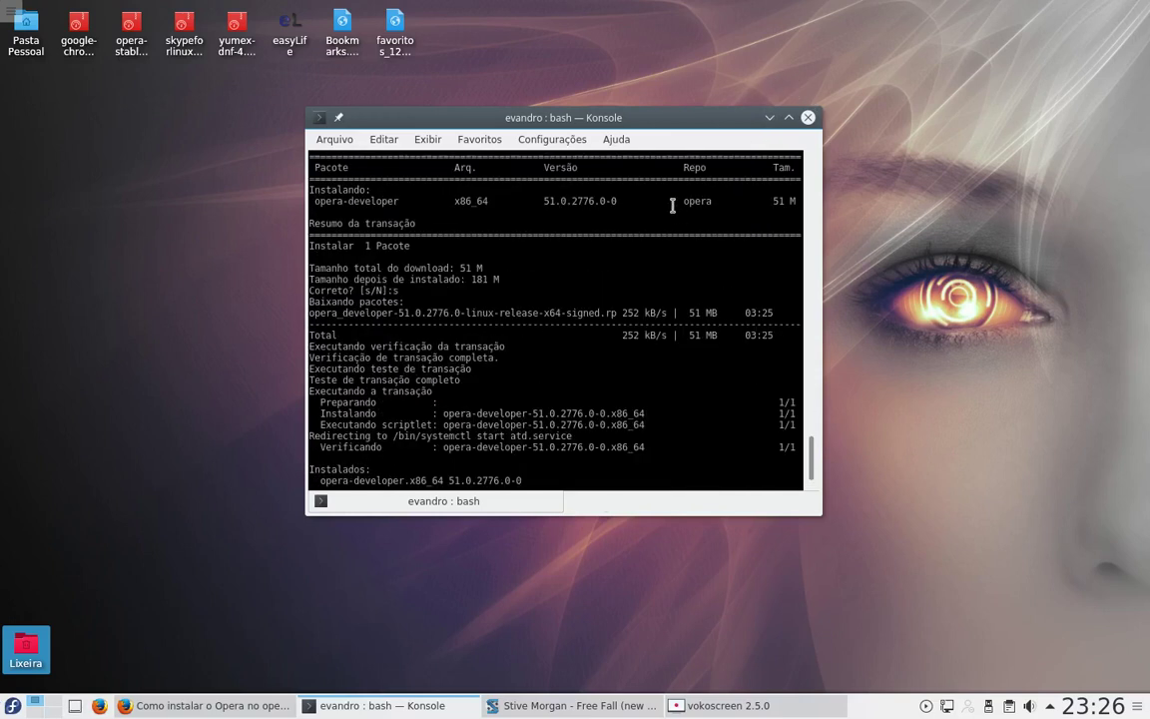
- Minimize Konsole and switch the application launcher to its full applications list
{"action": "left_click", "coordinate": [769, 118]}
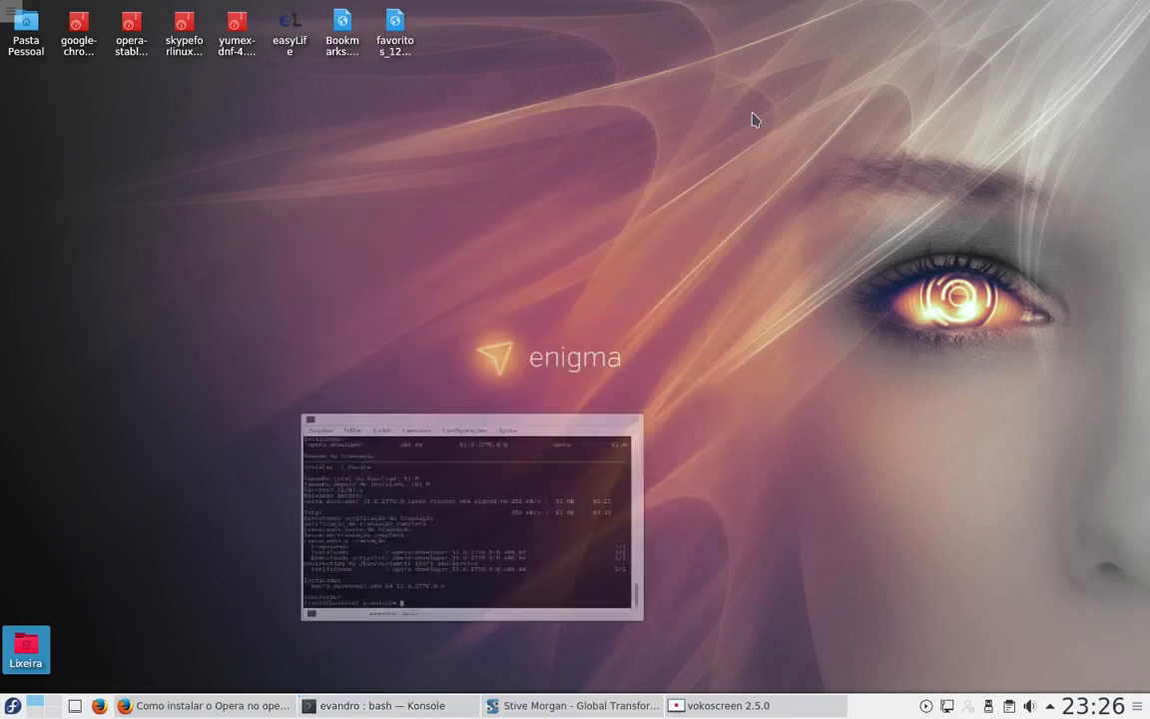
{"action": "left_click", "coordinate": [12, 705]}
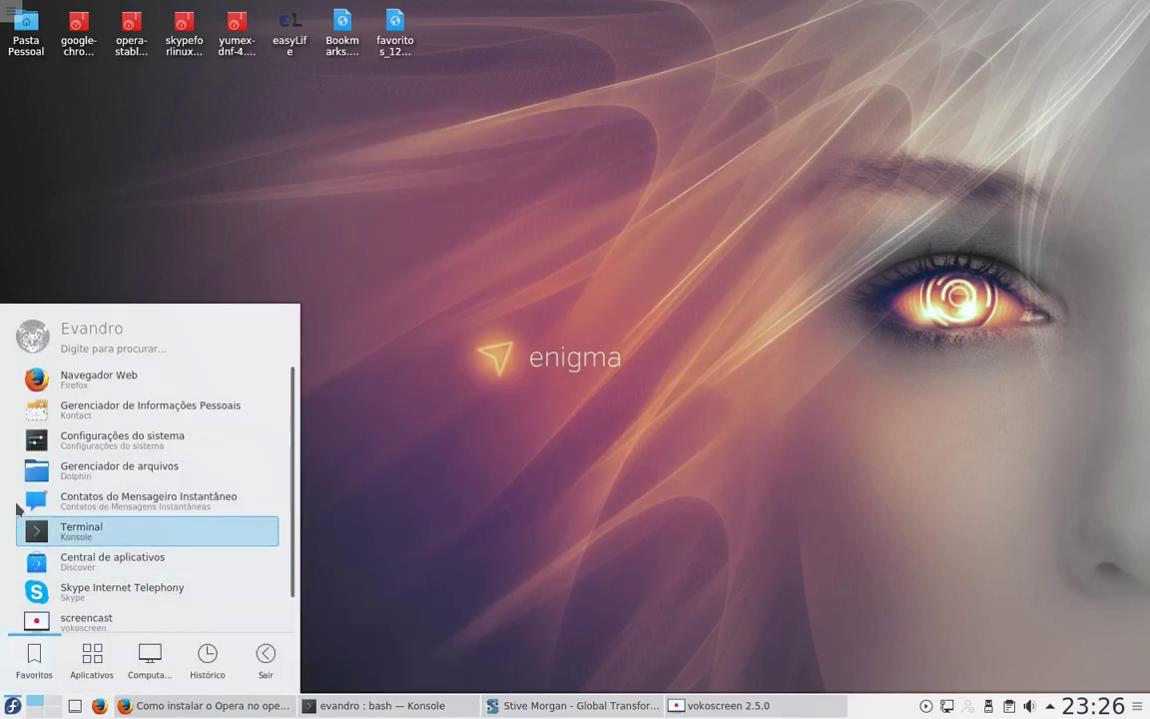
{"action": "left_click", "coordinate": [12, 705]}
{"action": "left_click", "coordinate": [12, 705]}
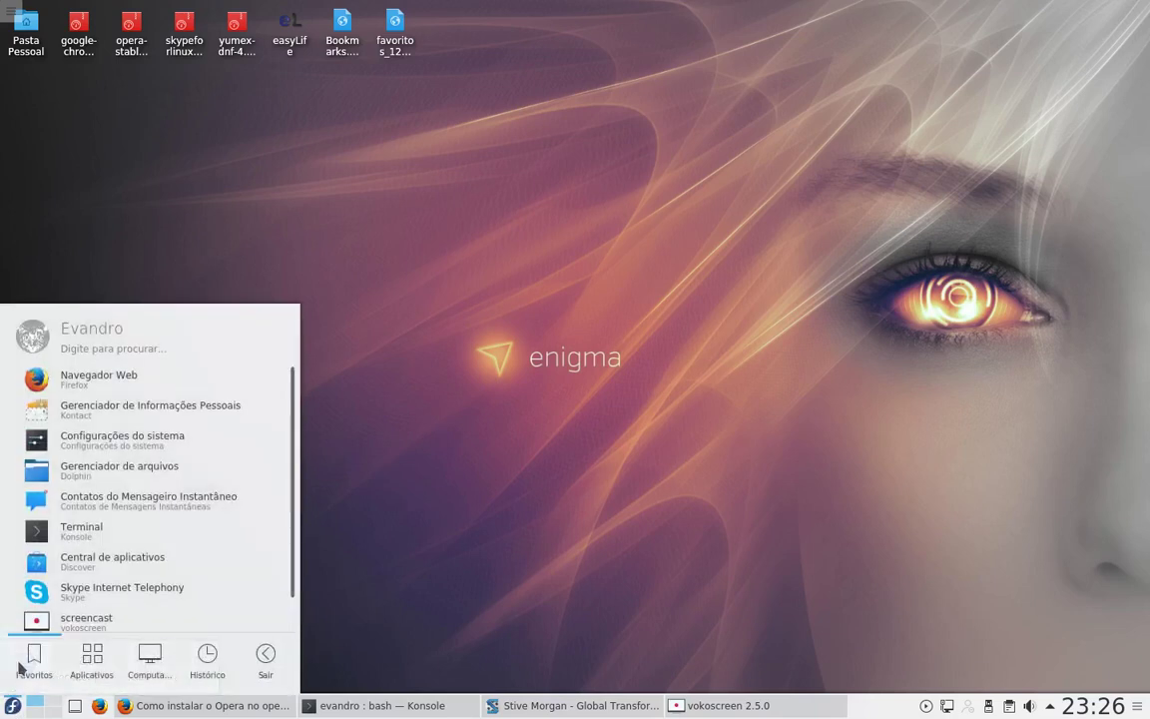
{"action": "left_click", "coordinate": [95, 659]}
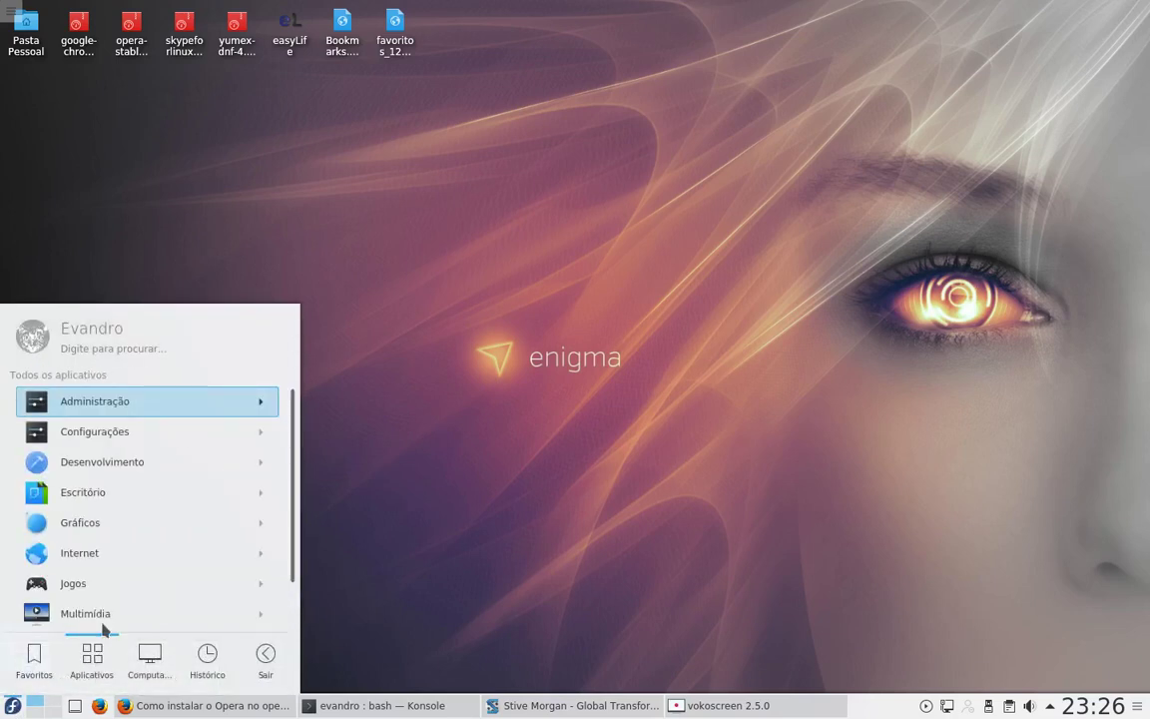
- Browse the launcher's Internet category for the new Opera developer entry, then close the launcher
{"action": "scroll", "coordinate": [147, 423], "scroll_direction": "down", "scroll_amount": 2}
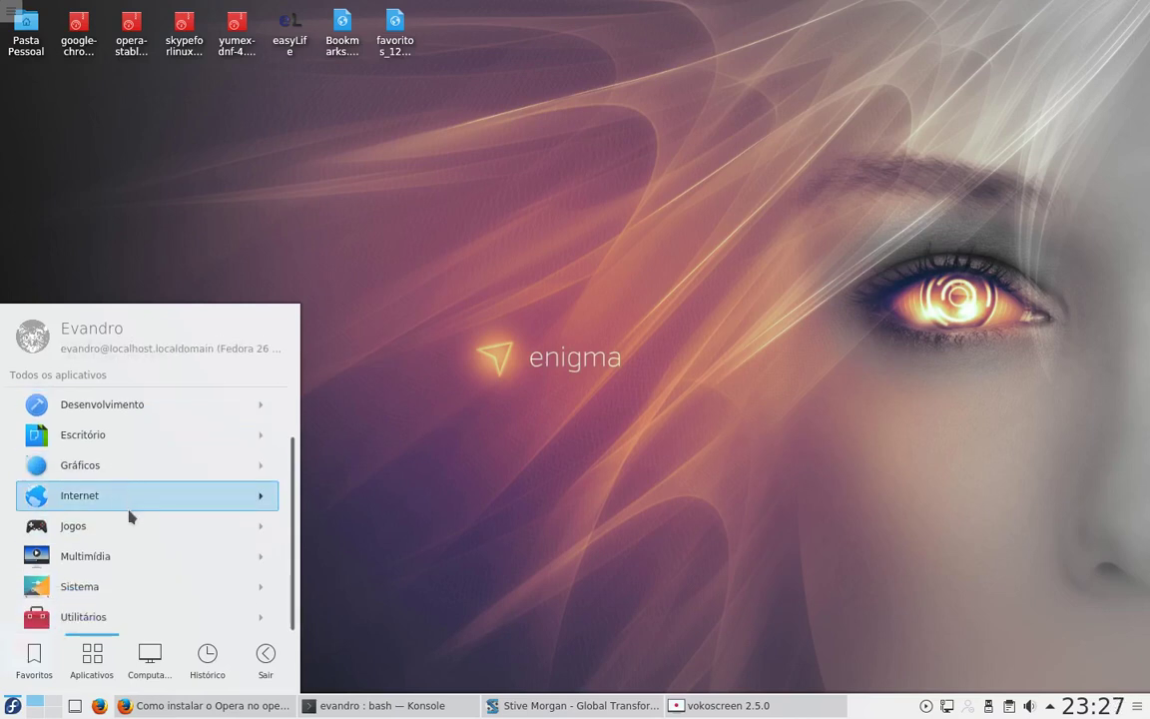
{"action": "left_click", "coordinate": [129, 496]}
{"action": "scroll", "coordinate": [129, 499], "scroll_direction": "down", "scroll_amount": 2}
{"action": "scroll", "coordinate": [129, 498], "scroll_direction": "down", "scroll_amount": 3}
{"action": "scroll", "coordinate": [128, 497], "scroll_direction": "down", "scroll_amount": 3}
{"action": "scroll", "coordinate": [125, 497], "scroll_direction": "down", "scroll_amount": 3}
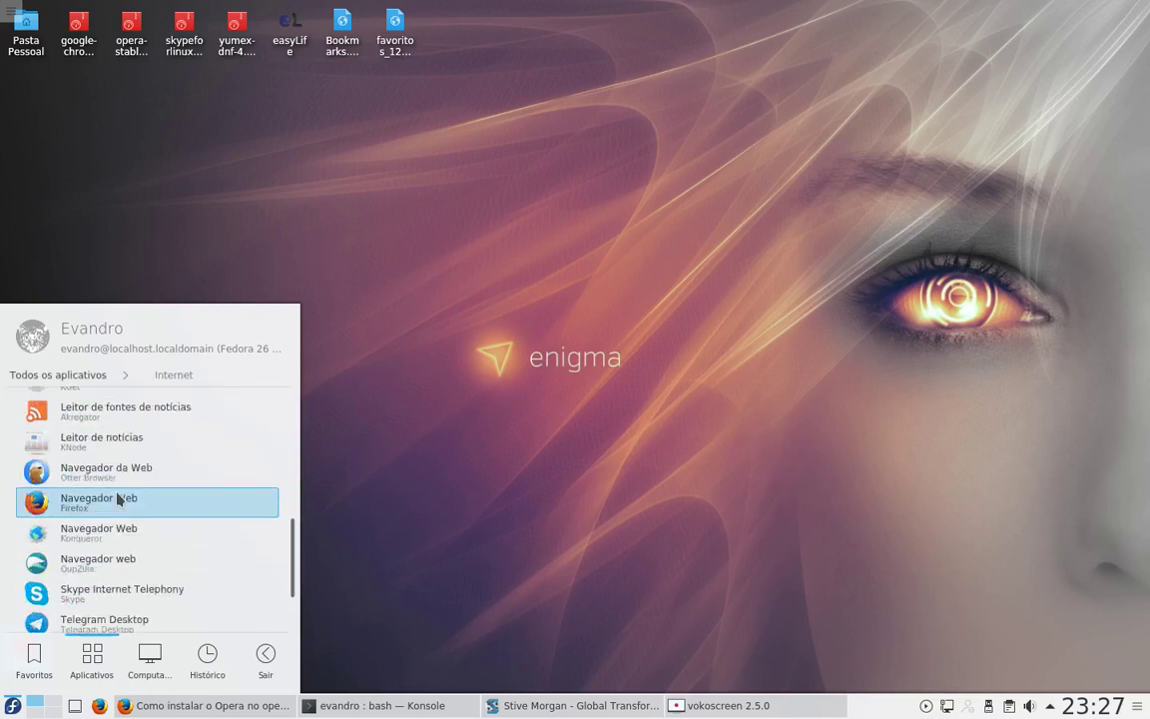
{"action": "scroll", "coordinate": [117, 496], "scroll_direction": "down", "scroll_amount": 2}
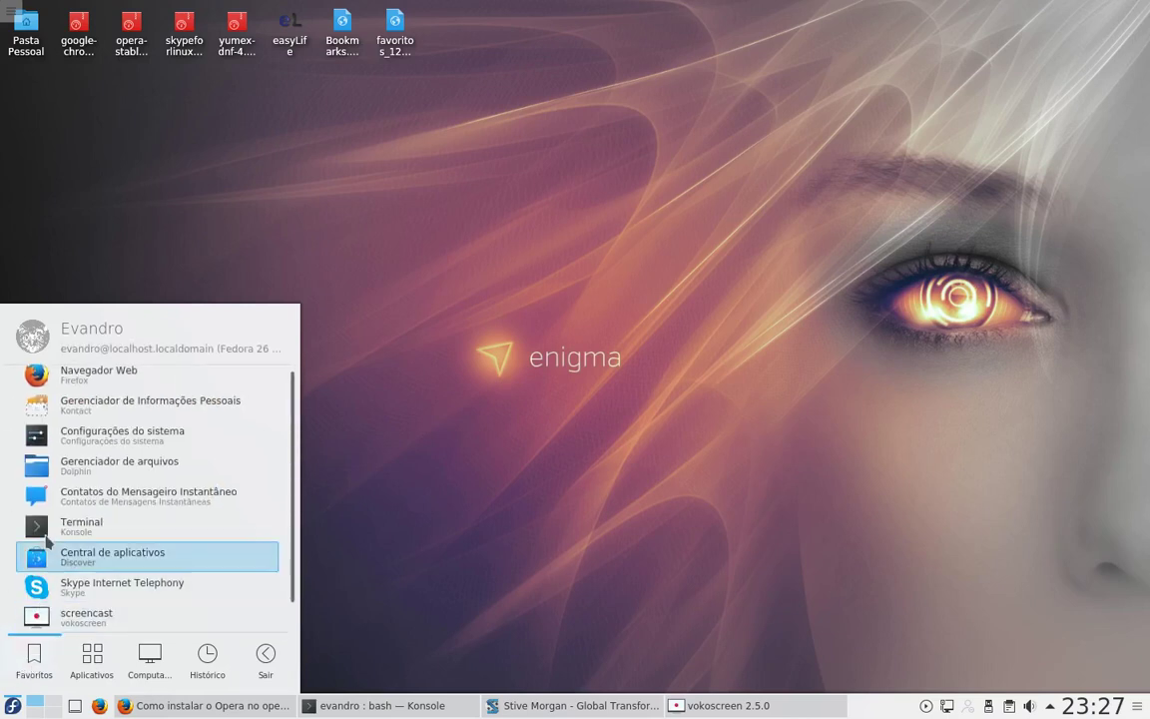
{"action": "scroll", "coordinate": [50, 480], "scroll_direction": "down", "scroll_amount": 1}
{"action": "scroll", "coordinate": [64, 559], "scroll_direction": "up", "scroll_amount": 1}
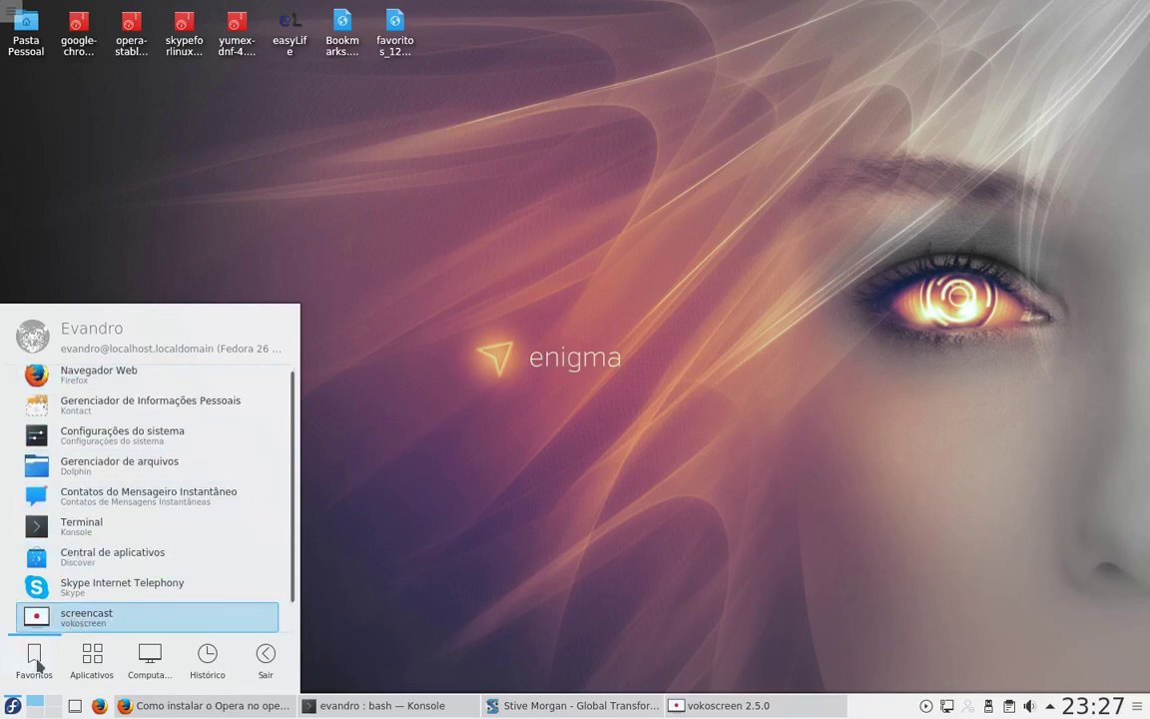
{"action": "left_click", "coordinate": [30, 713]}
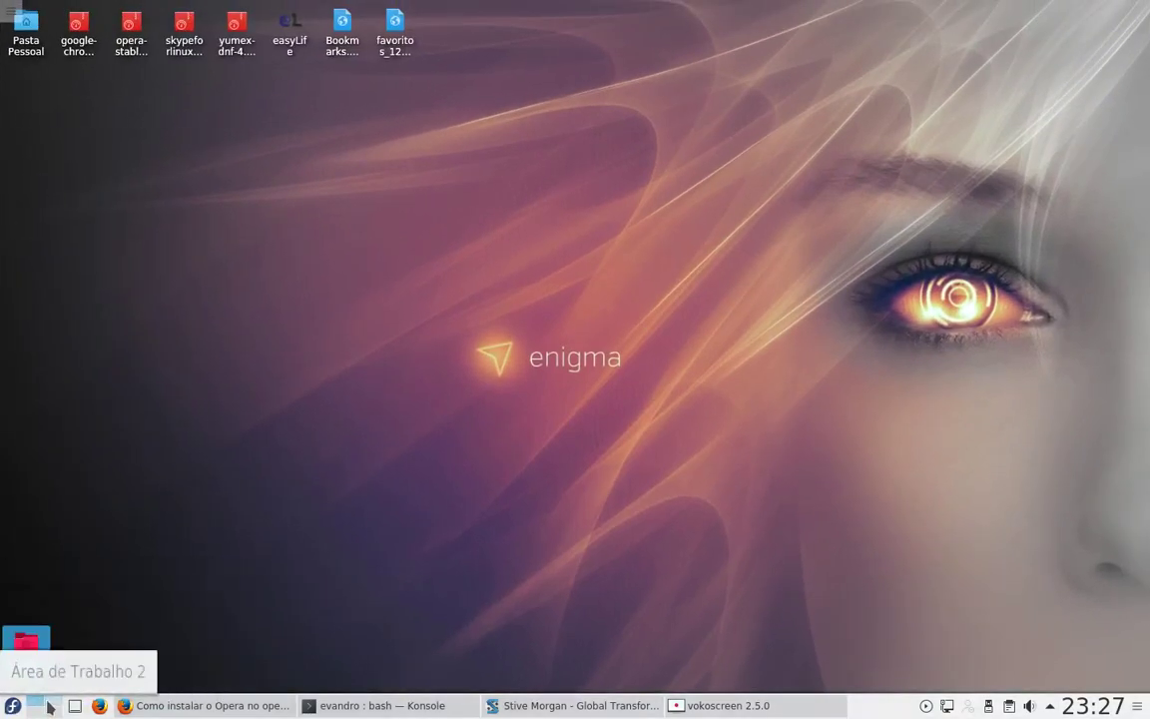
- On the second virtual desktop, find 'Web browser (Opera developer)' under Internet and bring up its options
{"action": "left_click", "coordinate": [48, 706]}
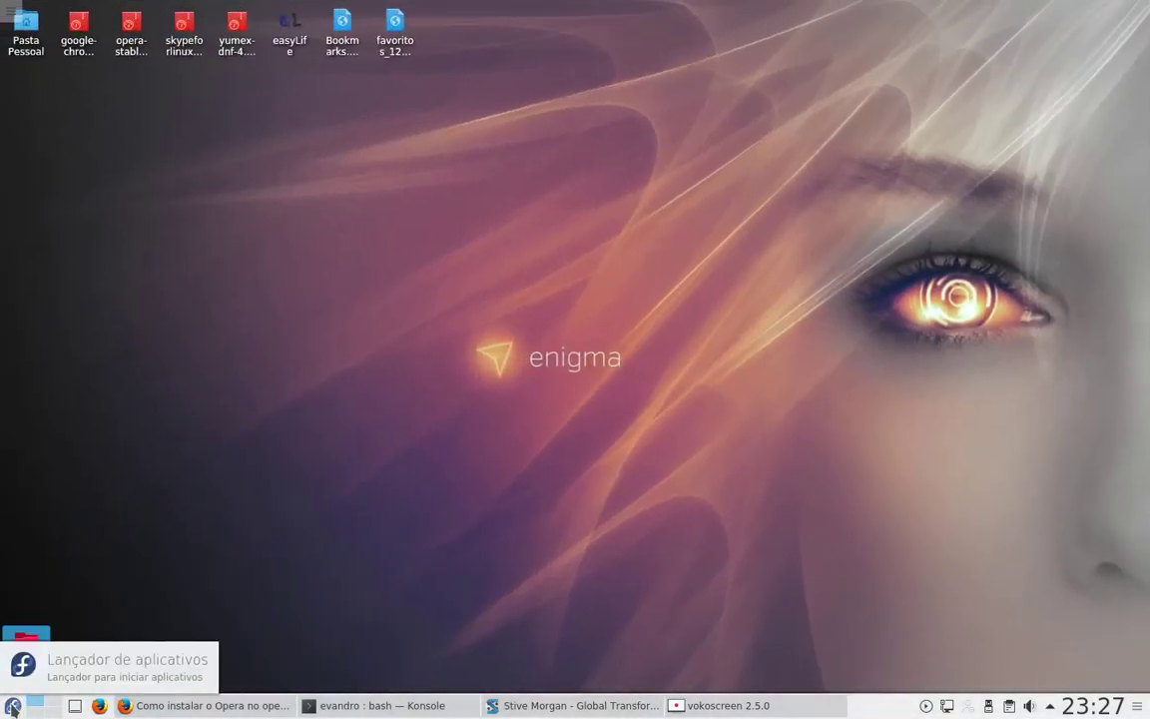
{"action": "left_click", "coordinate": [12, 706]}
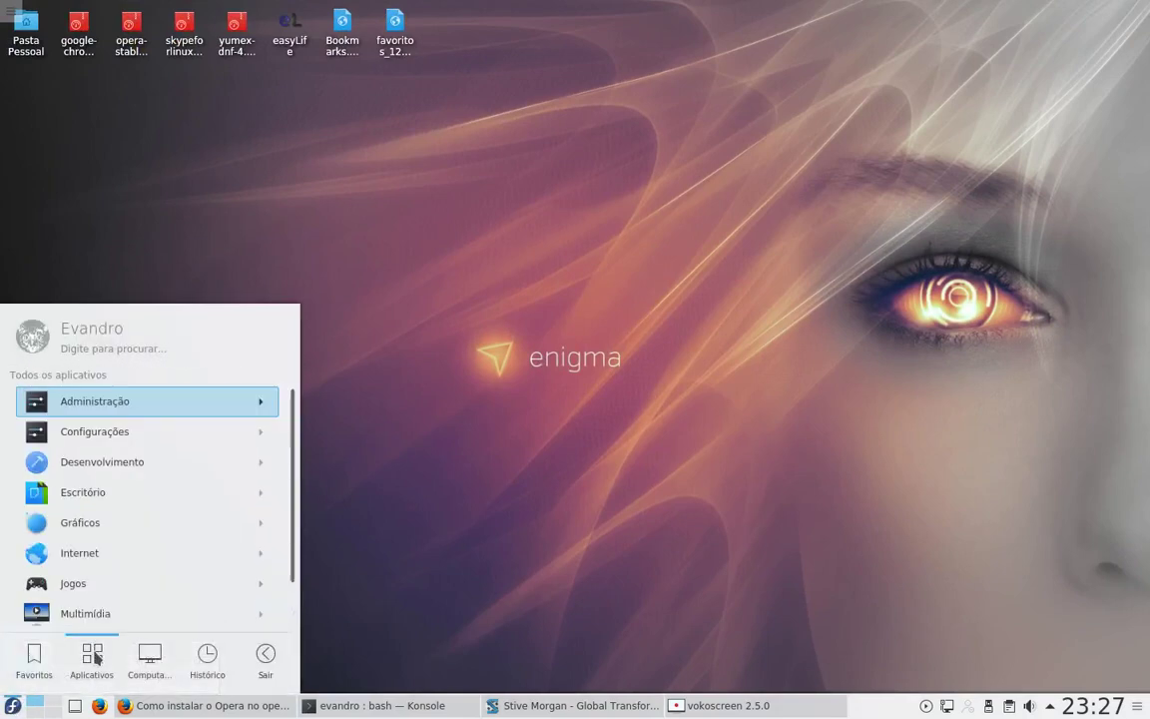
{"action": "left_click", "coordinate": [113, 554]}
{"action": "scroll", "coordinate": [115, 556], "scroll_direction": "down", "scroll_amount": 2}
{"action": "scroll", "coordinate": [115, 556], "scroll_direction": "down", "scroll_amount": 3}
{"action": "scroll", "coordinate": [115, 557], "scroll_direction": "down", "scroll_amount": 3}
{"action": "scroll", "coordinate": [115, 556], "scroll_direction": "down", "scroll_amount": 4}
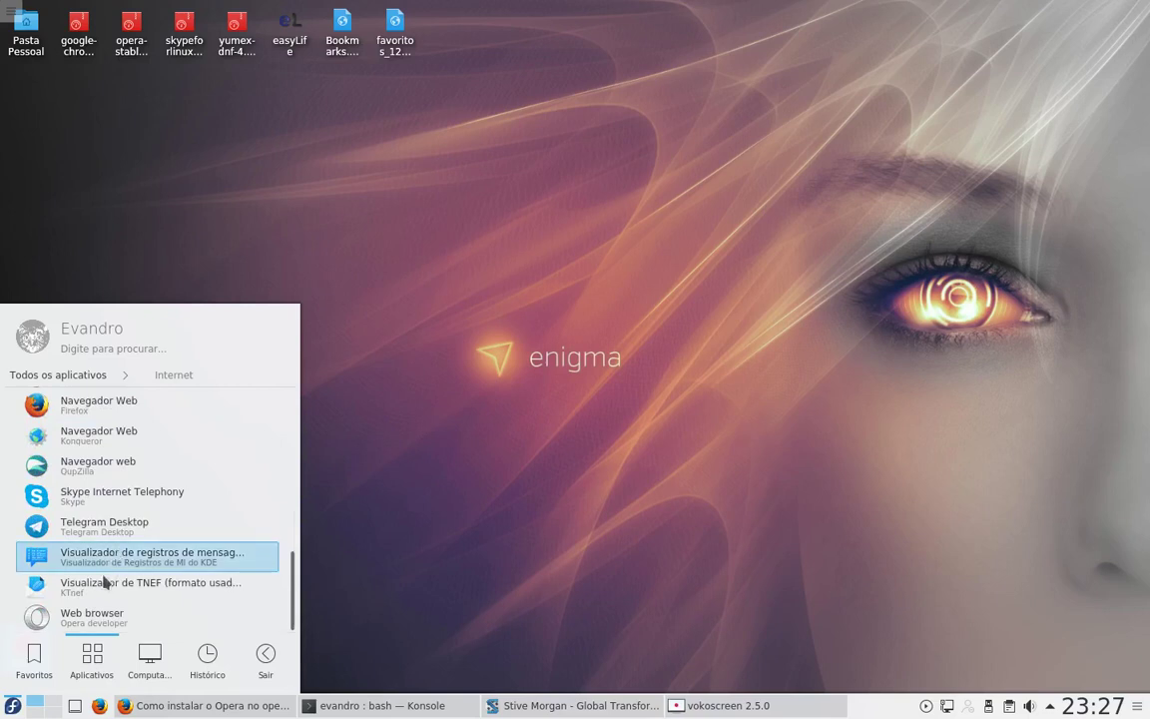
{"action": "right_click", "coordinate": [100, 620]}
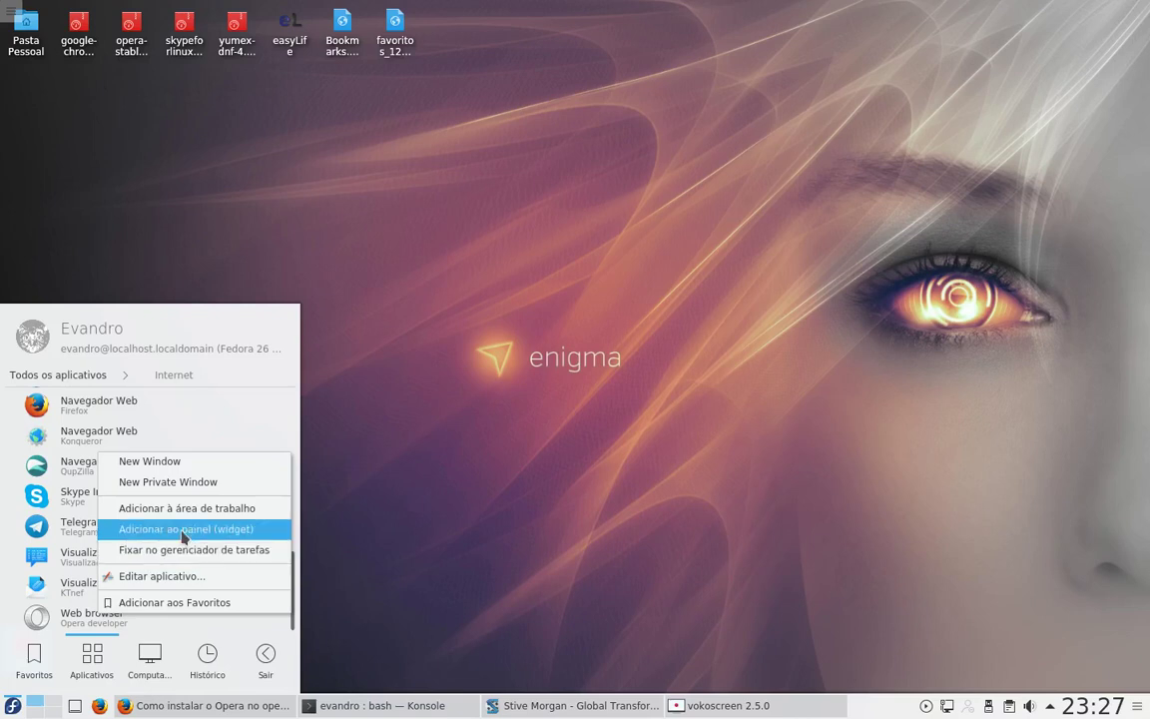
- Add the Opera developer launcher to the panel, start Opera, and open a Speed Dial tab
{"action": "left_click", "coordinate": [183, 529]}
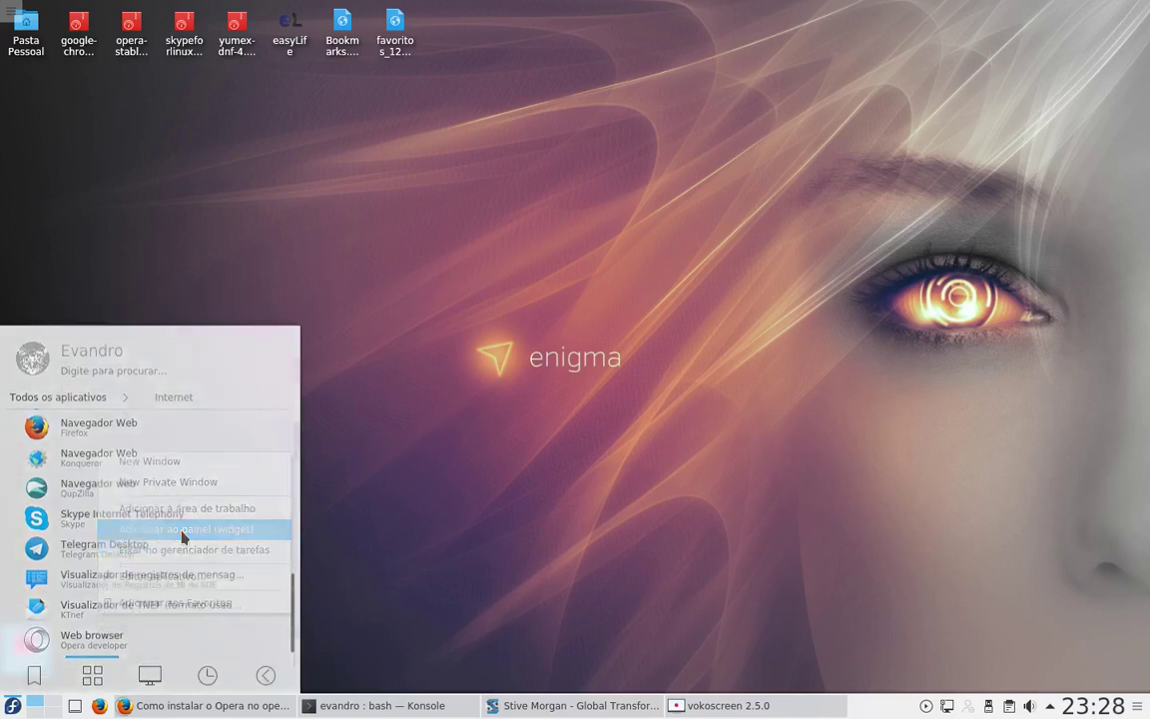
{"action": "left_click", "coordinate": [125, 706]}
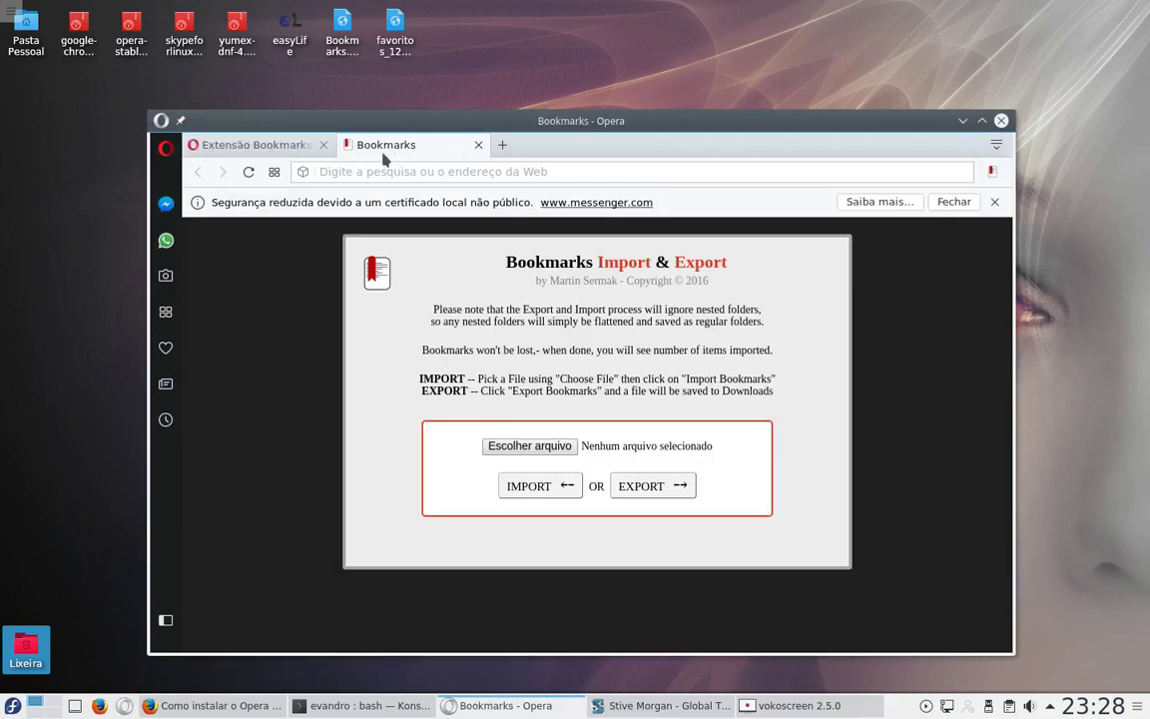
{"action": "left_click", "coordinate": [268, 148]}
{"action": "left_click", "coordinate": [405, 145]}
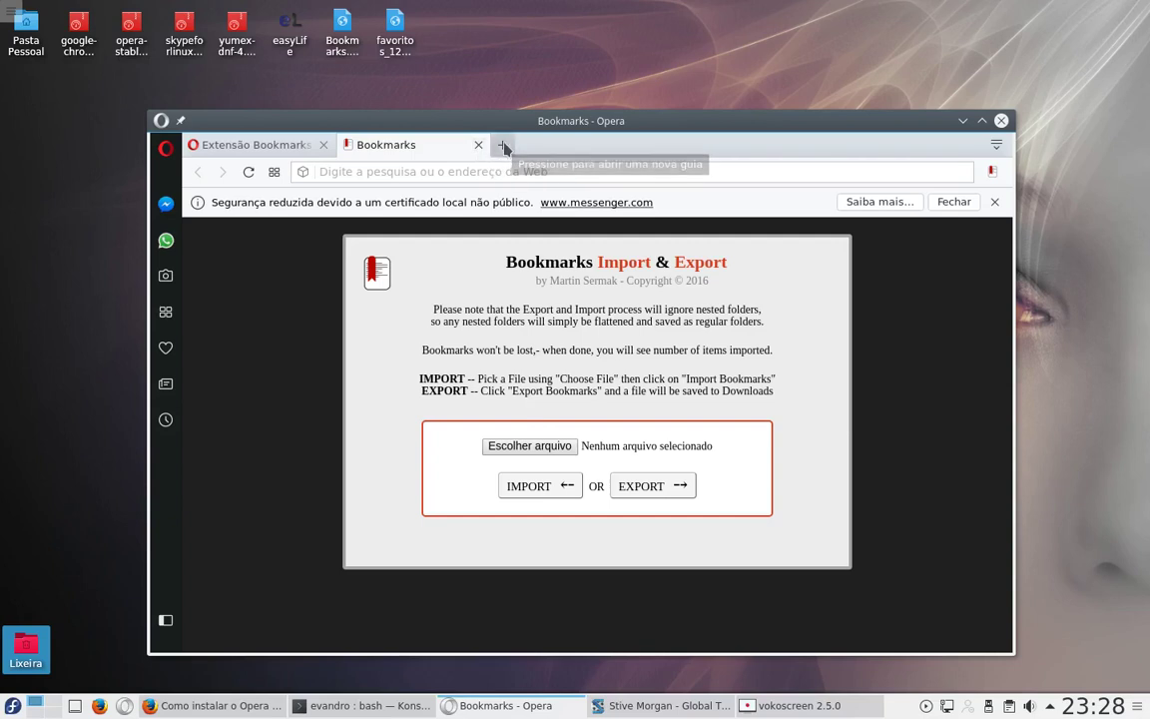
{"action": "left_click", "coordinate": [504, 147]}
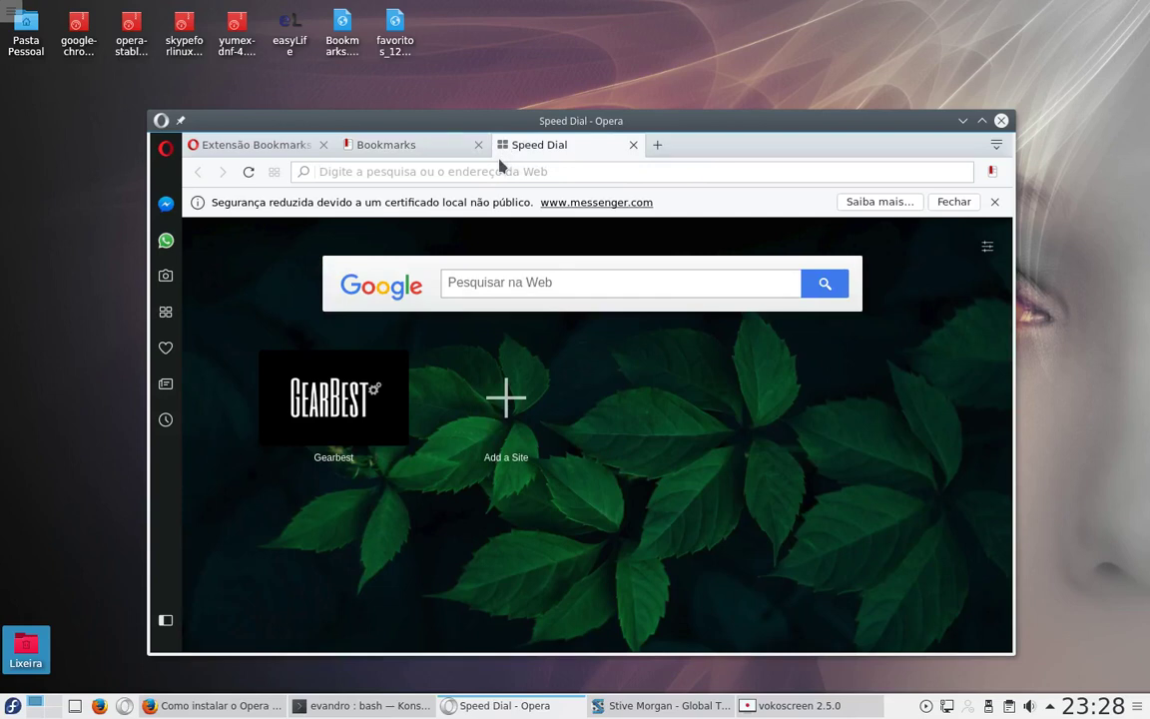
- Close the Bookmarks Import & Export and add-ons tabs, leaving only Speed Dial, and maximize Opera
{"action": "left_click", "coordinate": [439, 149]}
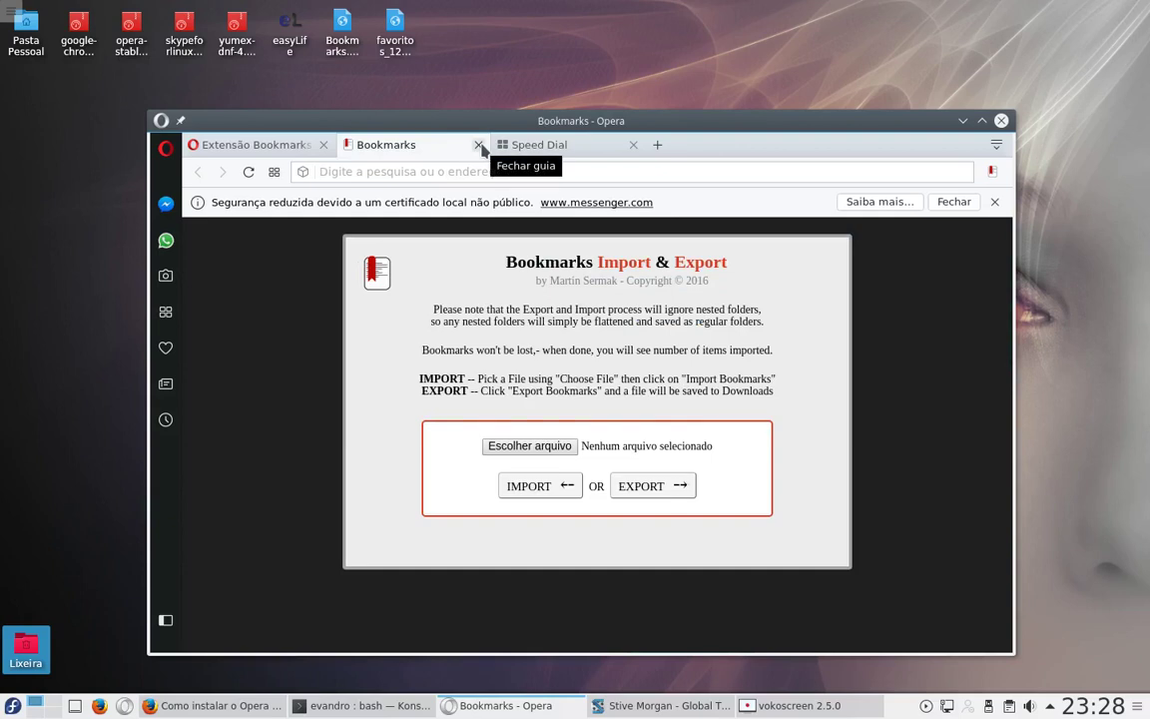
{"action": "left_click", "coordinate": [479, 145]}
{"action": "left_click", "coordinate": [262, 147]}
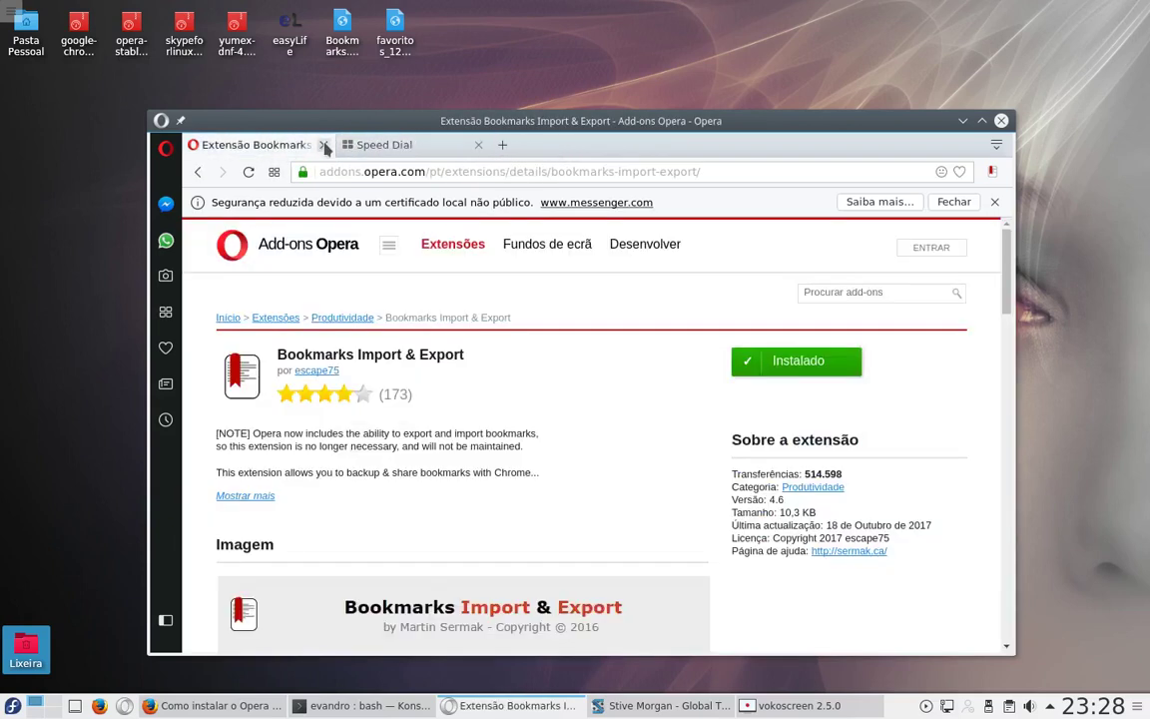
{"action": "left_click", "coordinate": [323, 145]}
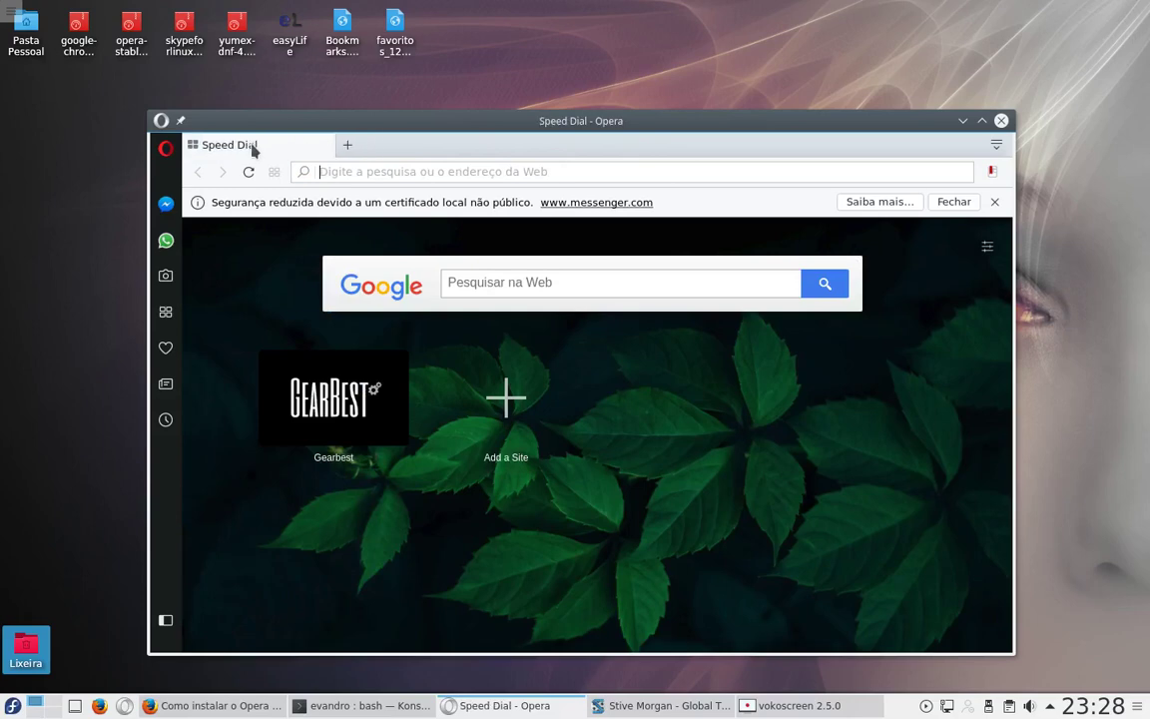
{"action": "double_click", "coordinate": [487, 122]}
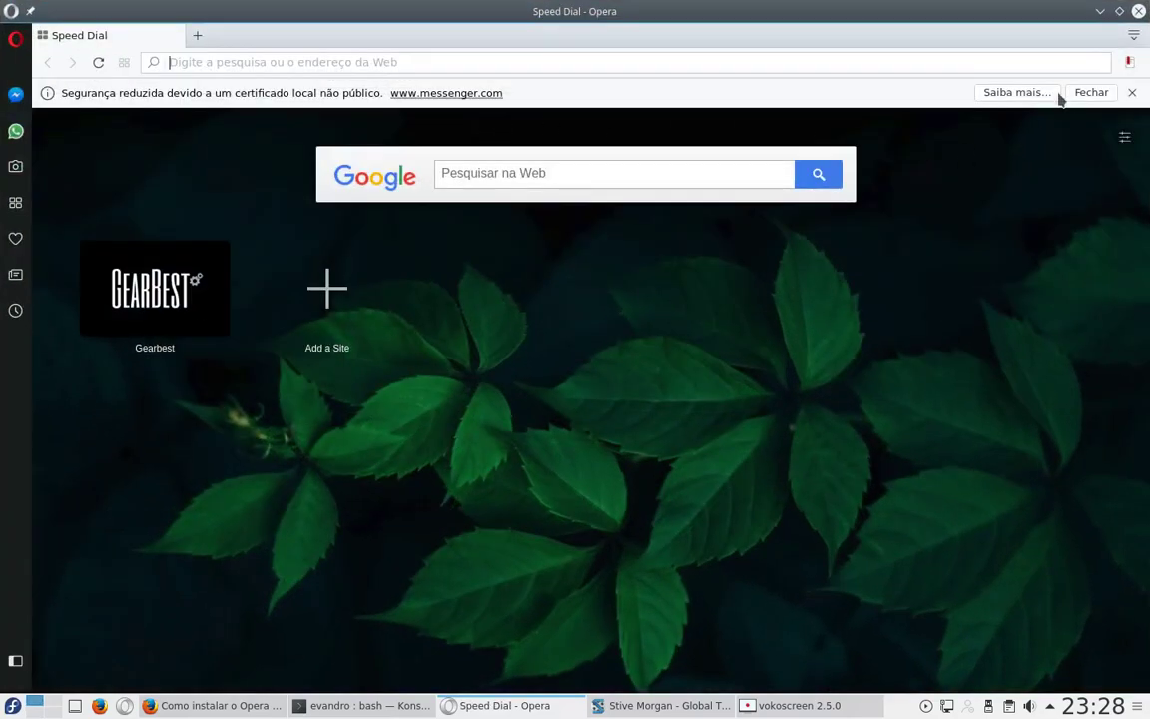
- Dismiss the security notice, load Gearbest from Speed Dial, and open Bookmarks Import & Export in a new tab
{"action": "left_click", "coordinate": [1090, 92]}
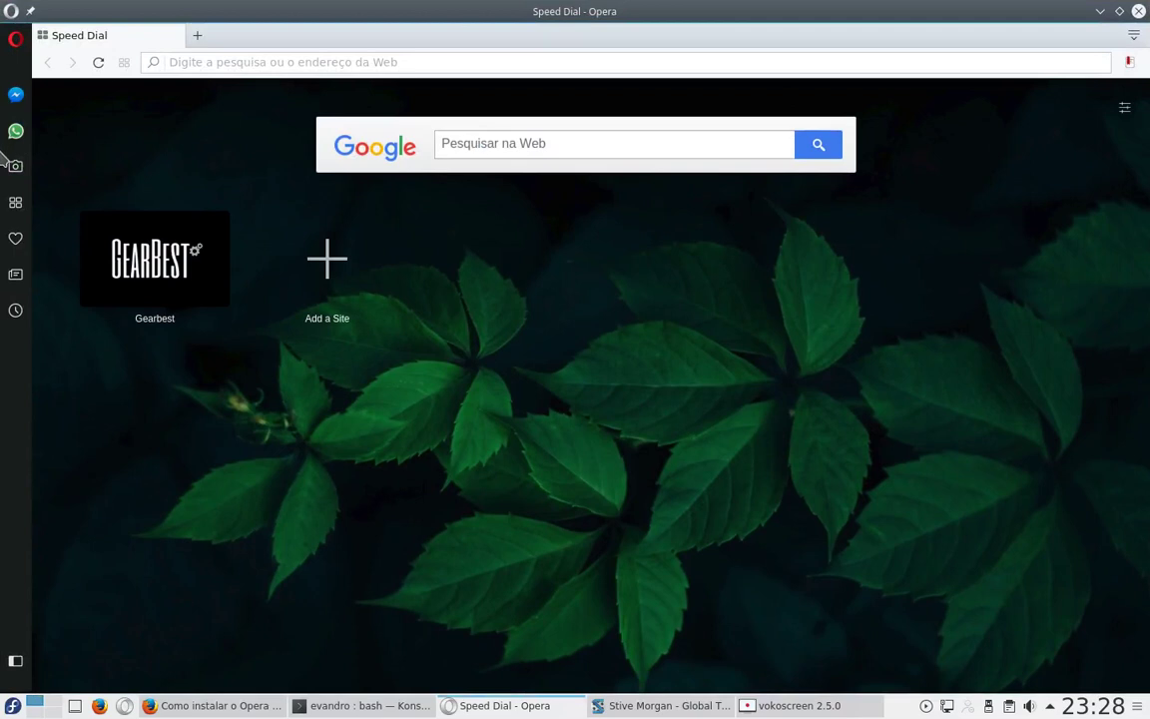
{"action": "mouse_move", "coordinate": [155, 262]}
{"action": "left_click", "coordinate": [151, 276]}
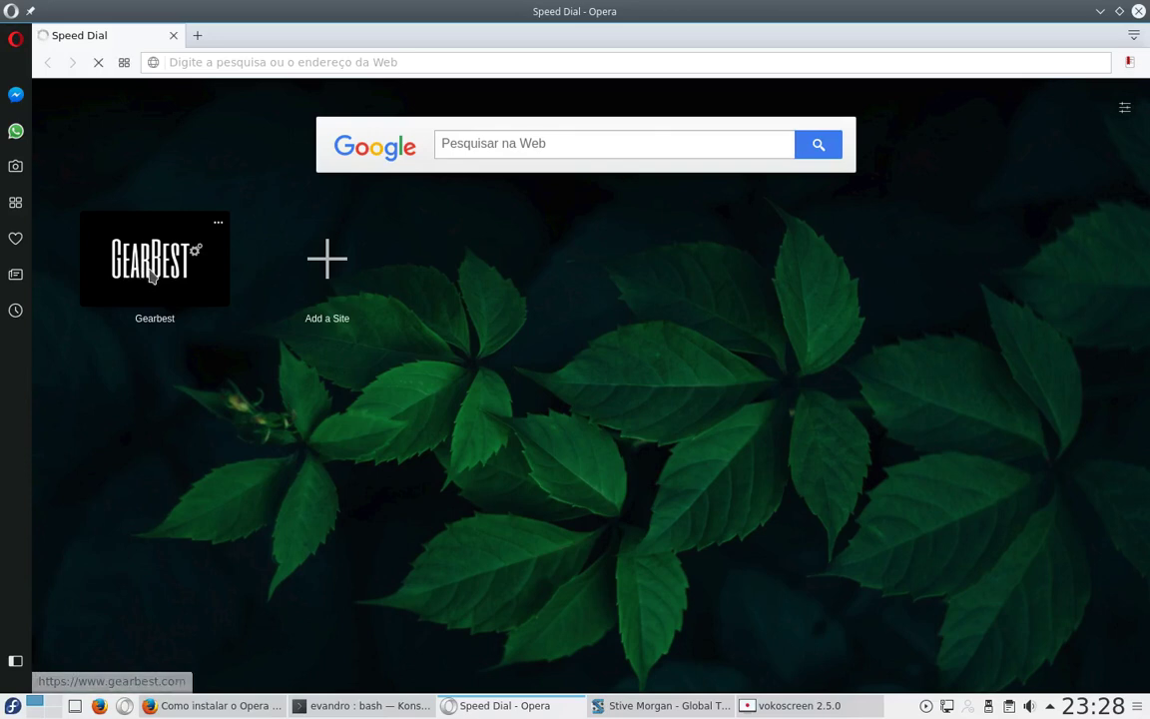
{"action": "left_click", "coordinate": [198, 36]}
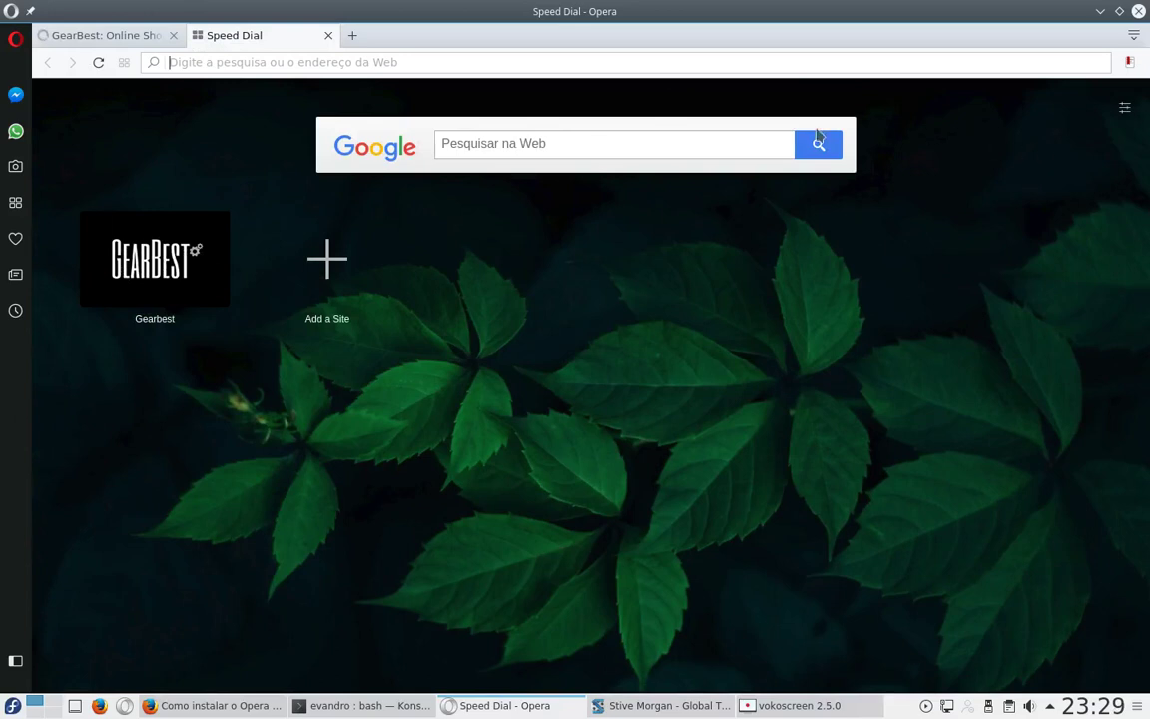
{"action": "left_click", "coordinate": [15, 40]}
{"action": "left_click", "coordinate": [1129, 62]}
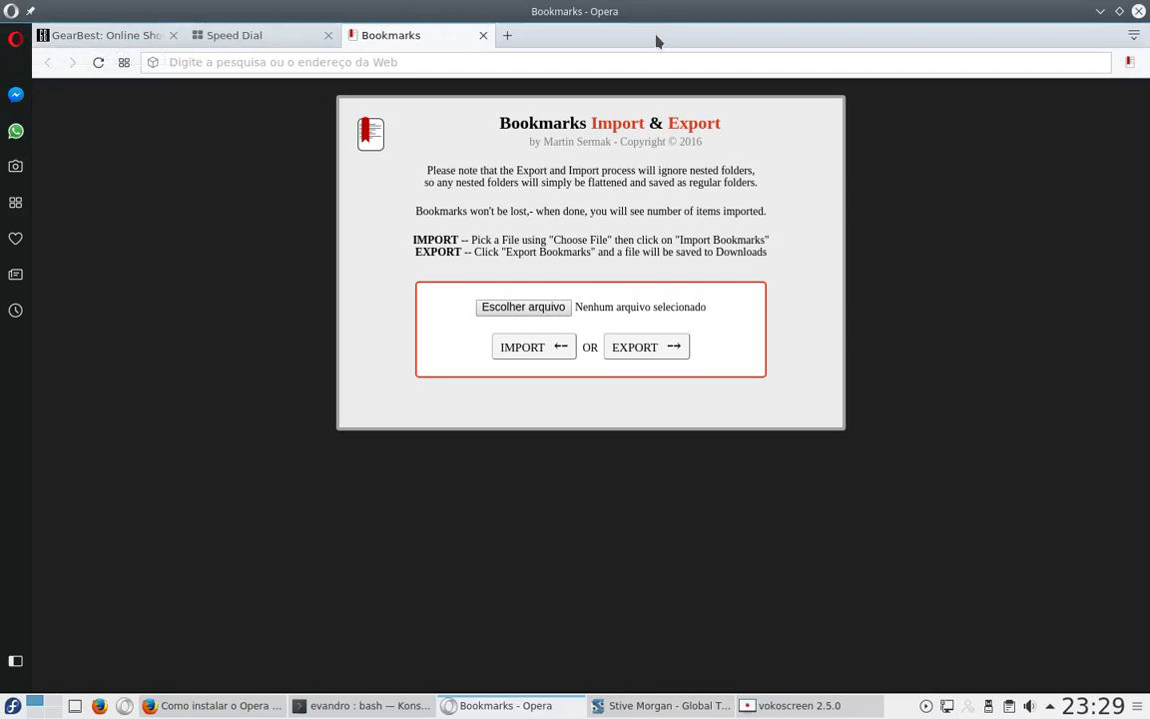
- Minimize and restore Opera, switch between the Speed Dial and Bookmarks tabs, and bring up the main menu
{"action": "left_click", "coordinate": [1100, 11]}
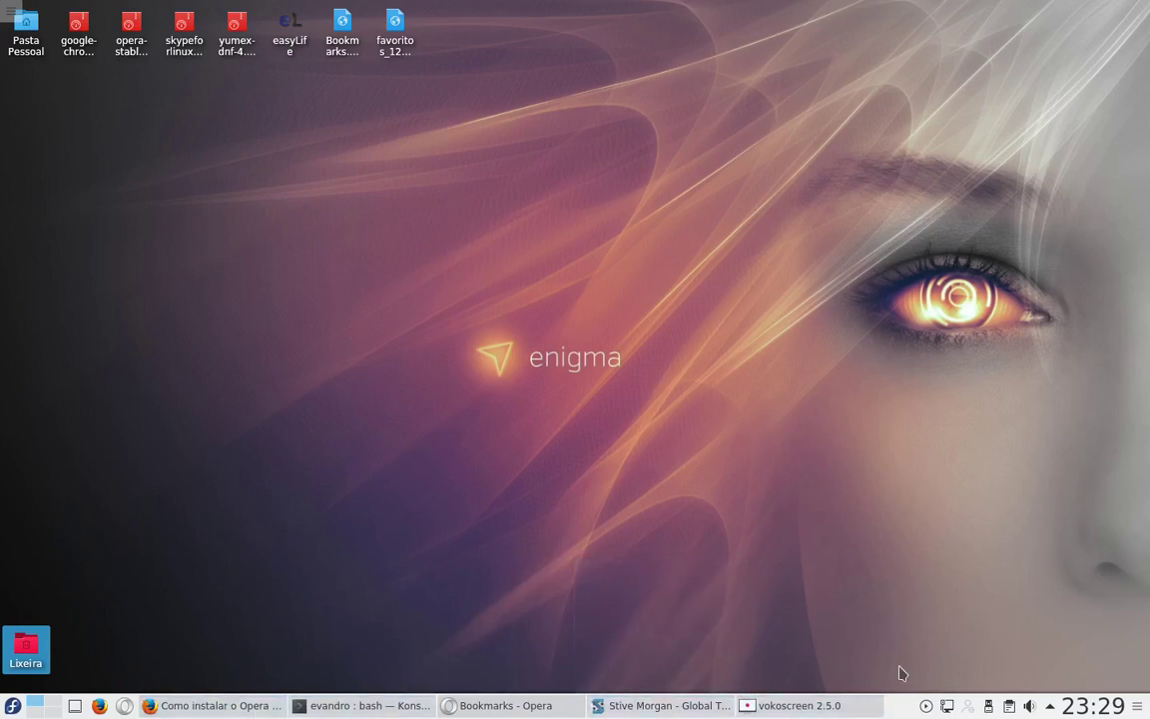
{"action": "left_click", "coordinate": [483, 706]}
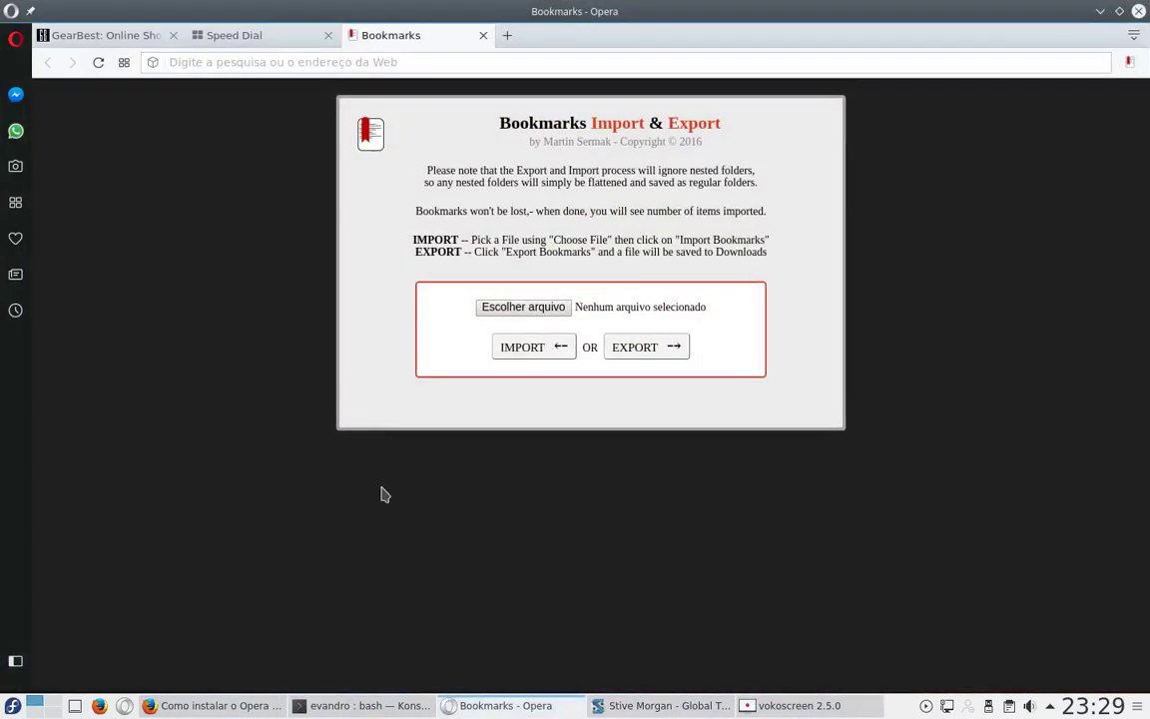
{"action": "left_click", "coordinate": [262, 35]}
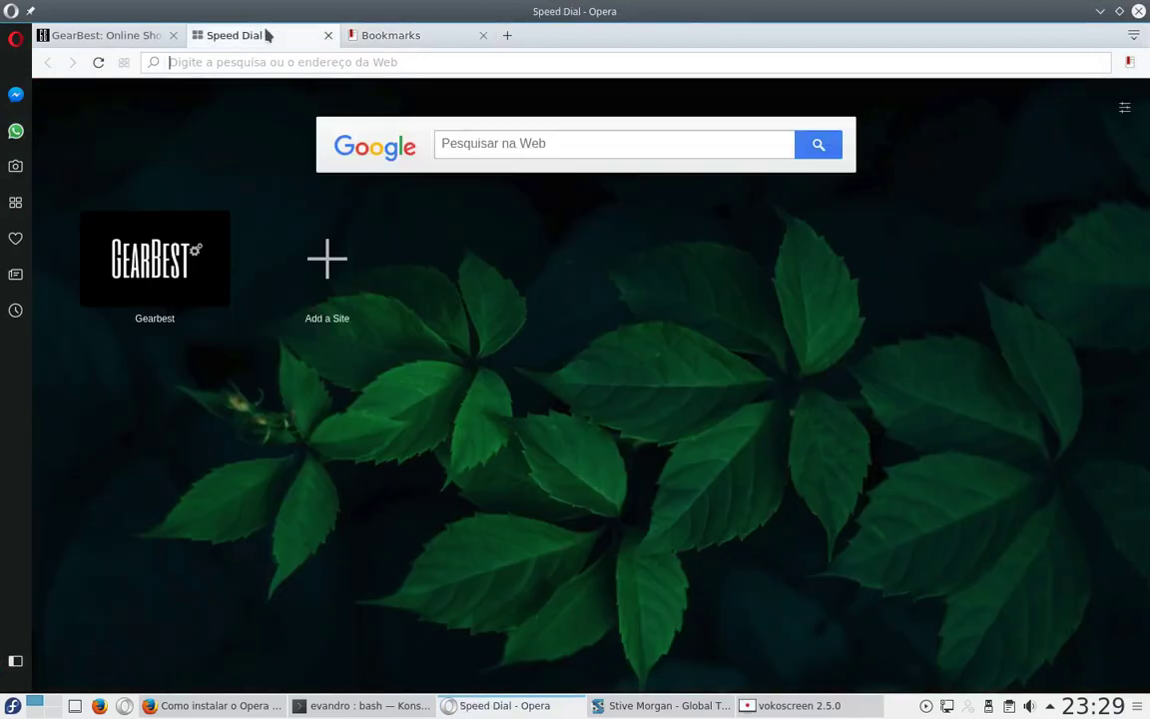
{"action": "left_click", "coordinate": [385, 34]}
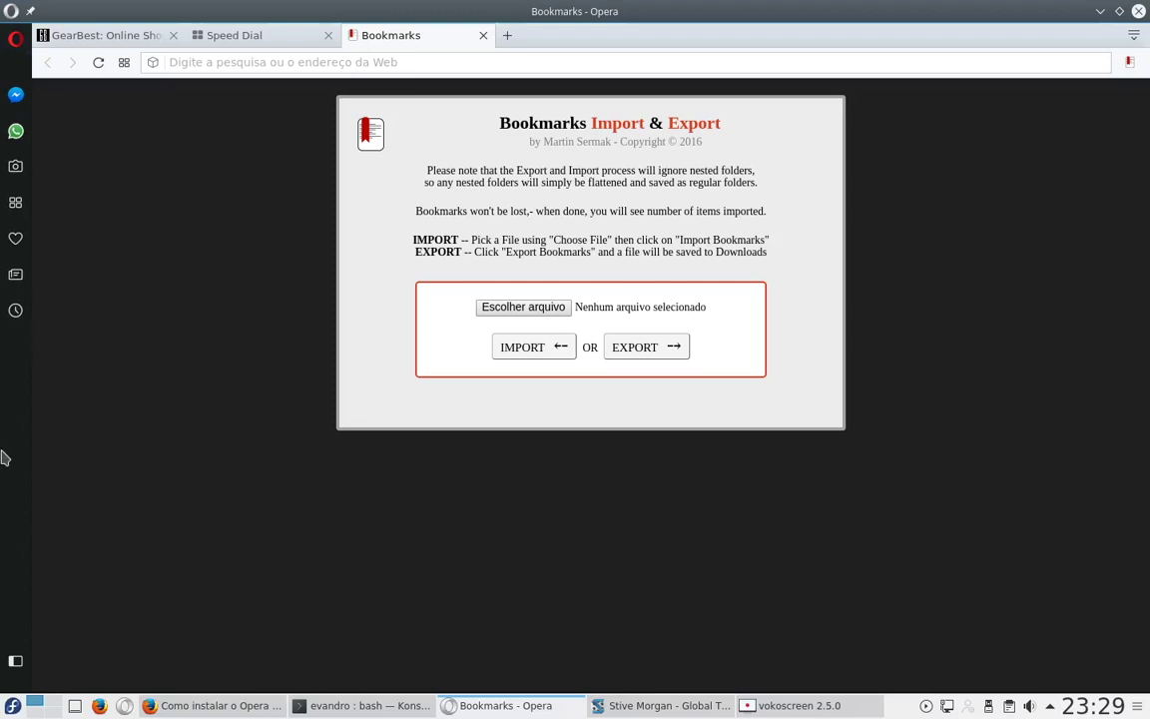
{"action": "left_click", "coordinate": [17, 40]}
{"action": "left_click", "coordinate": [10, 14]}
{"action": "left_click", "coordinate": [8, 14]}
{"action": "left_click", "coordinate": [8, 14]}
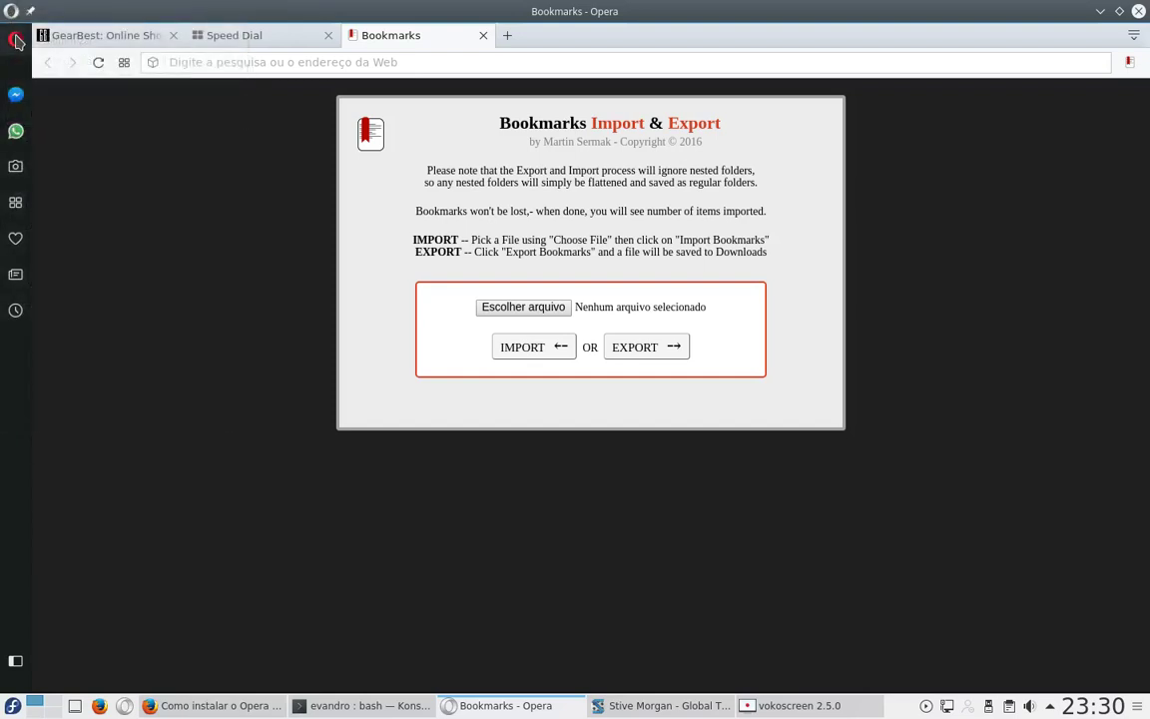
{"action": "left_click", "coordinate": [15, 39]}
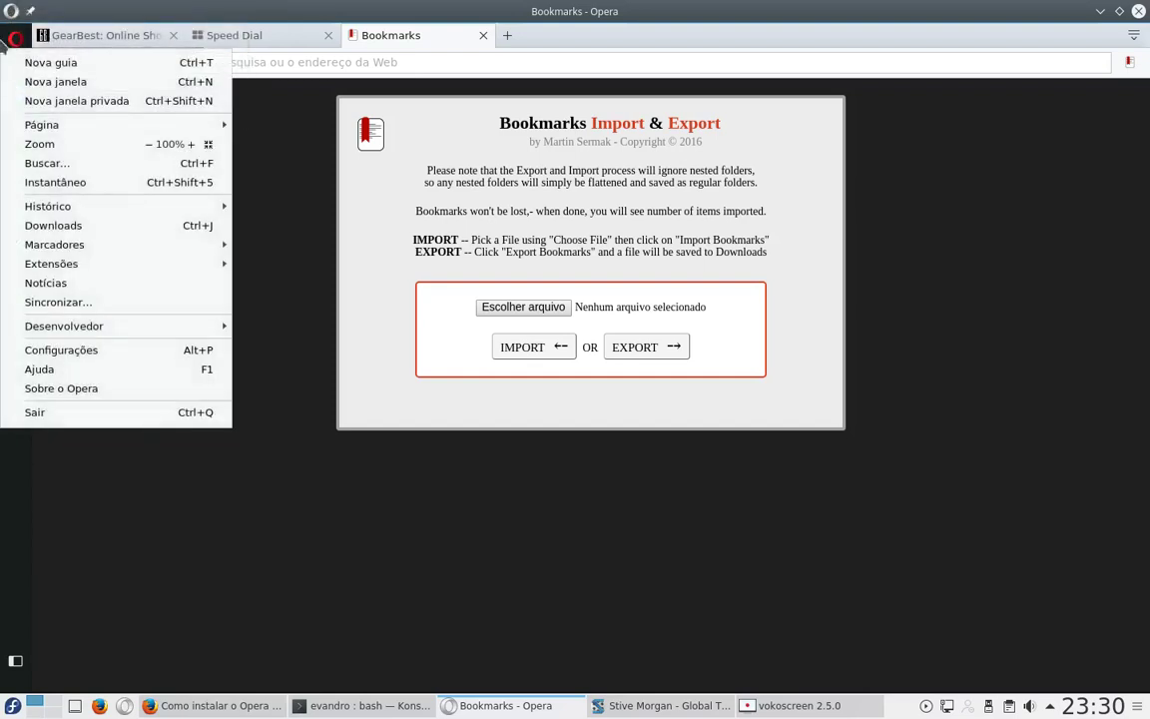
- Check that Sobre o Opera shows developer 51.0.2776.0 as up to date, then close the page
{"action": "left_click", "coordinate": [72, 389]}
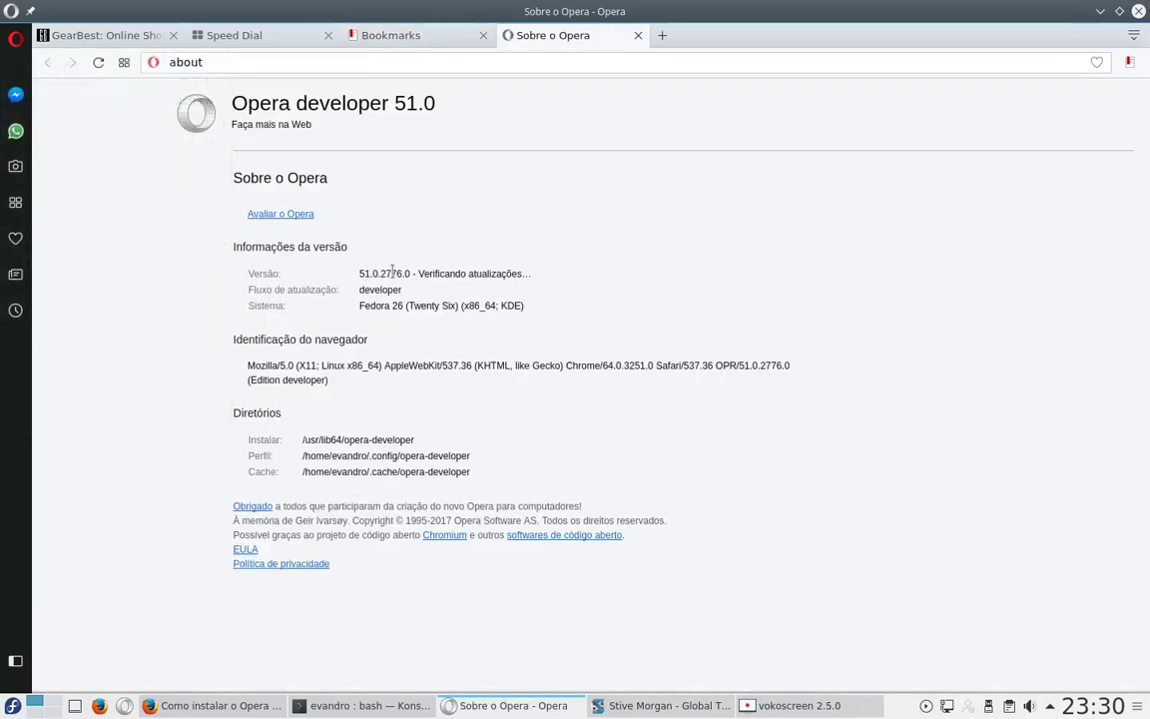
{"action": "left_click_drag", "start_coordinate": [370, 306], "coordinate": [516, 312]}
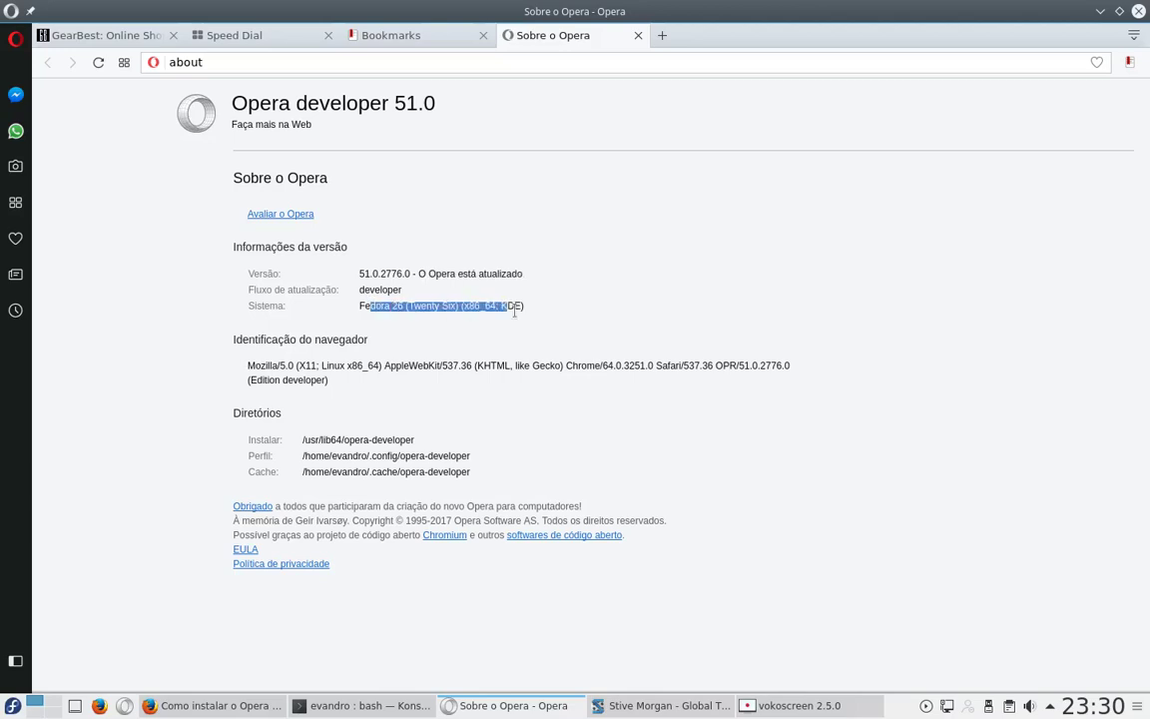
{"action": "left_click", "coordinate": [556, 319]}
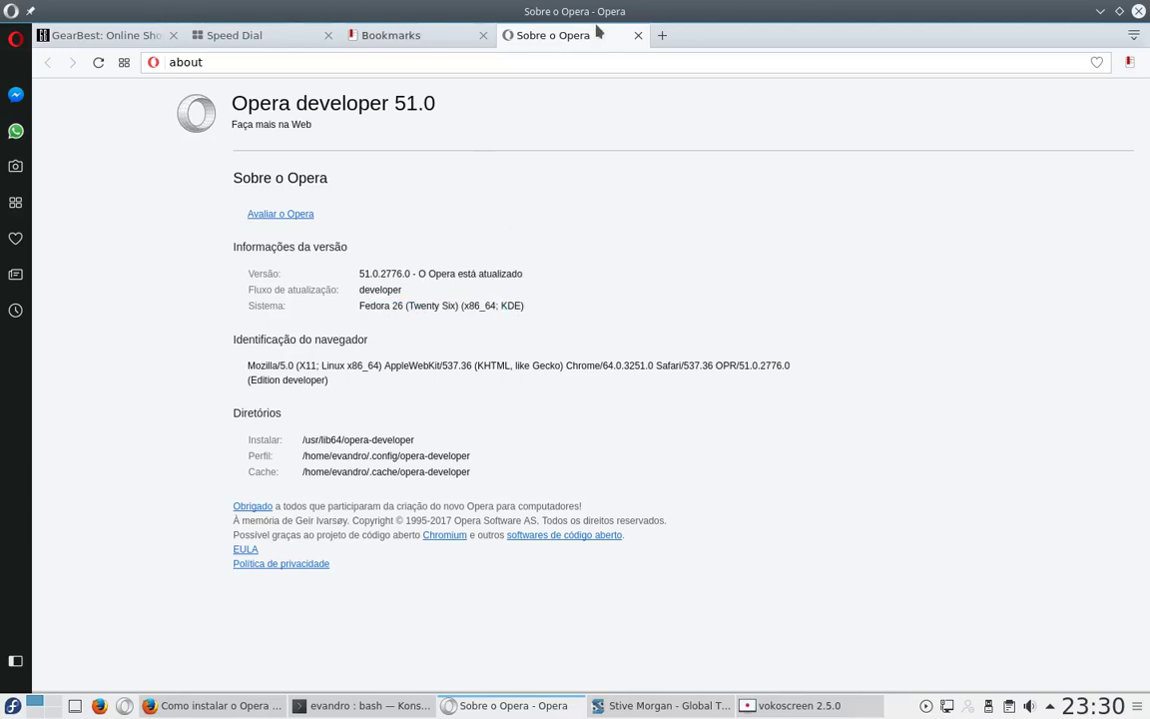
{"action": "left_click", "coordinate": [639, 35]}
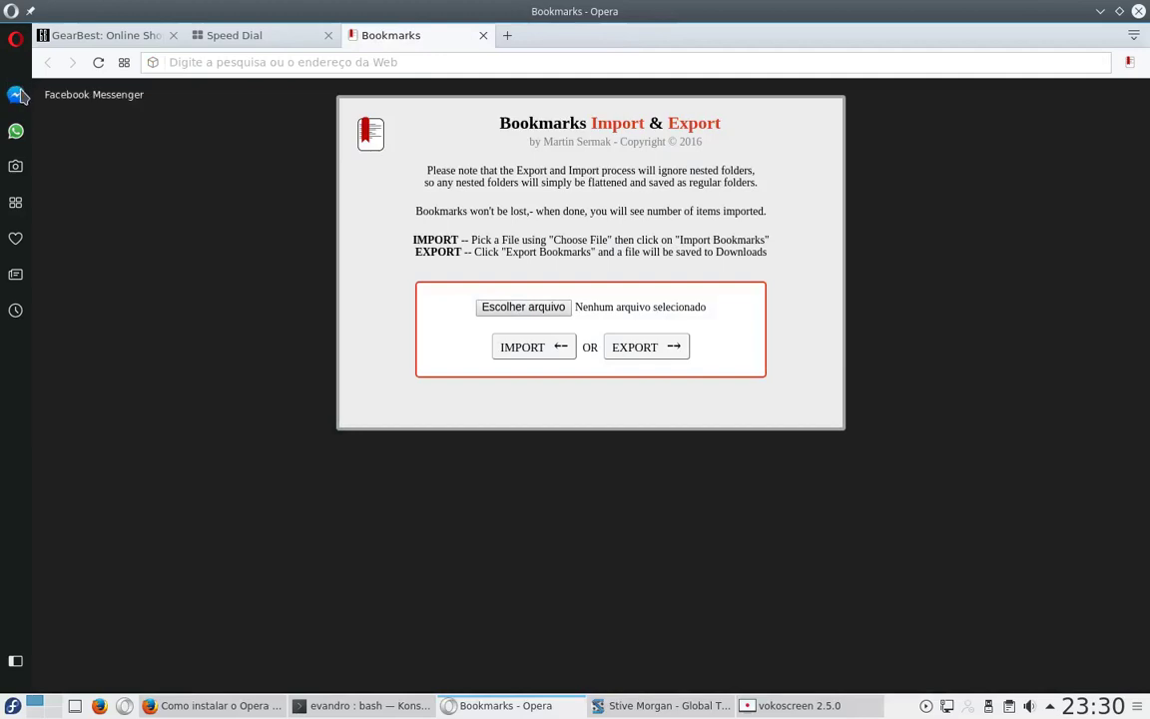
- Try the Messenger, WhatsApp and History sidebar panels, then return to Speed Dial
{"action": "left_click", "coordinate": [16, 95]}
{"action": "left_click", "coordinate": [16, 95]}
{"action": "left_click", "coordinate": [16, 132]}
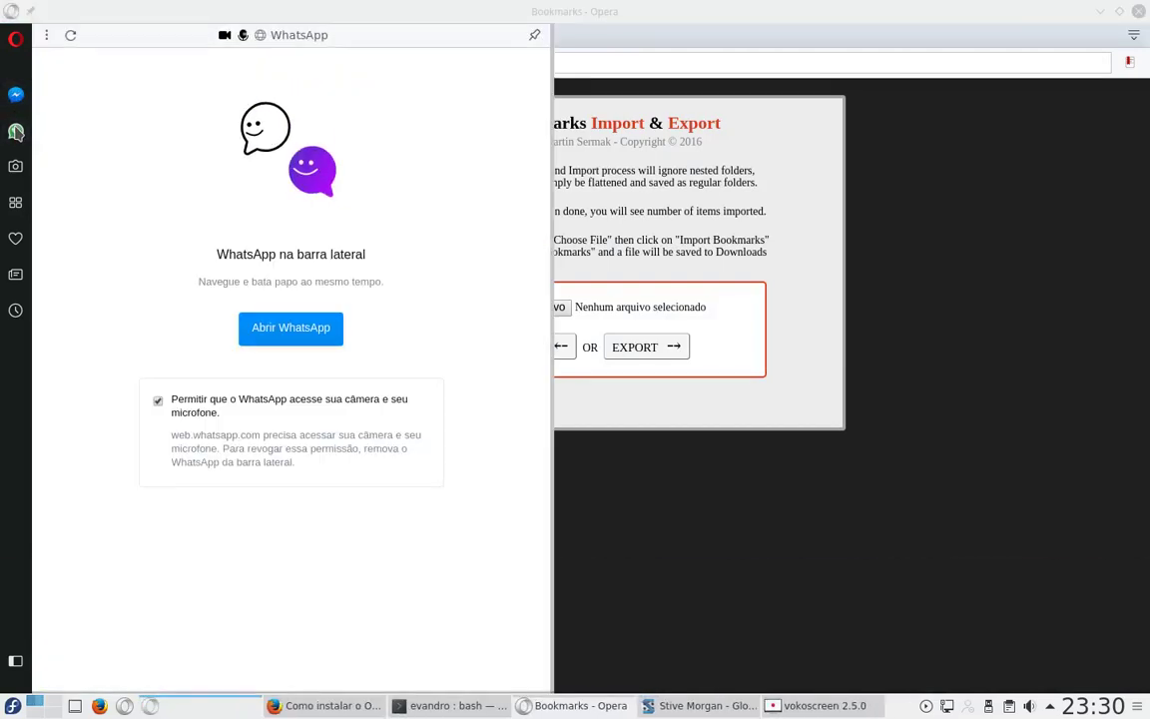
{"action": "left_click", "coordinate": [16, 132]}
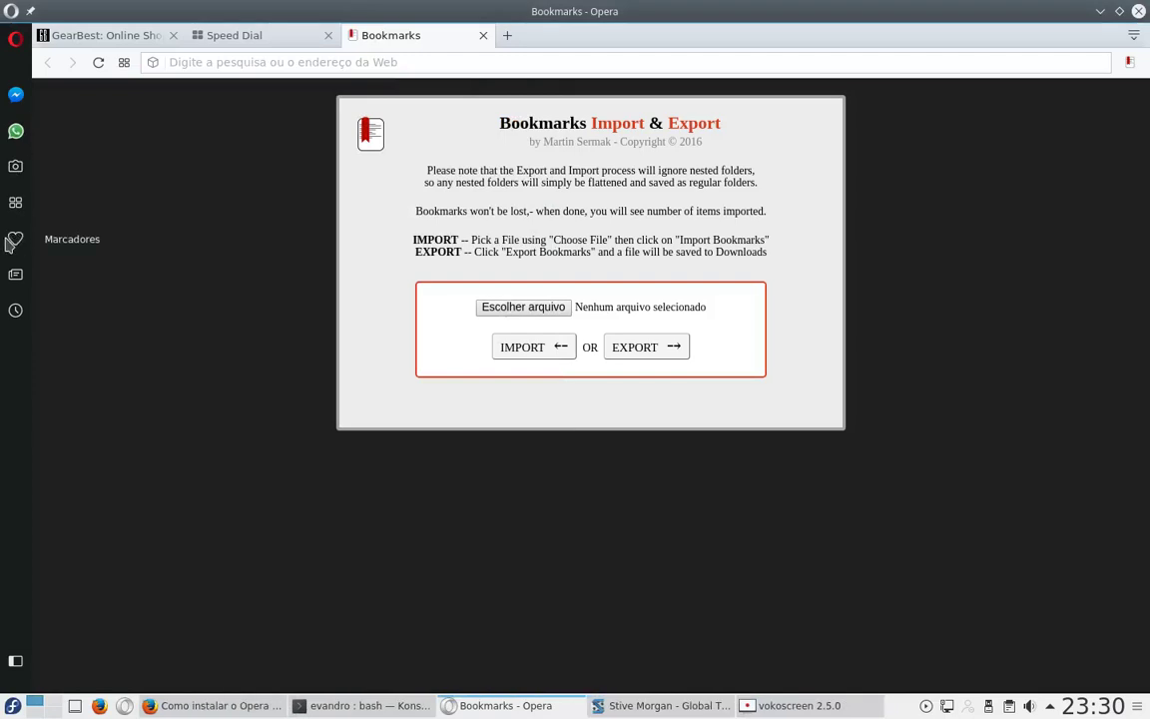
{"action": "left_click", "coordinate": [16, 315]}
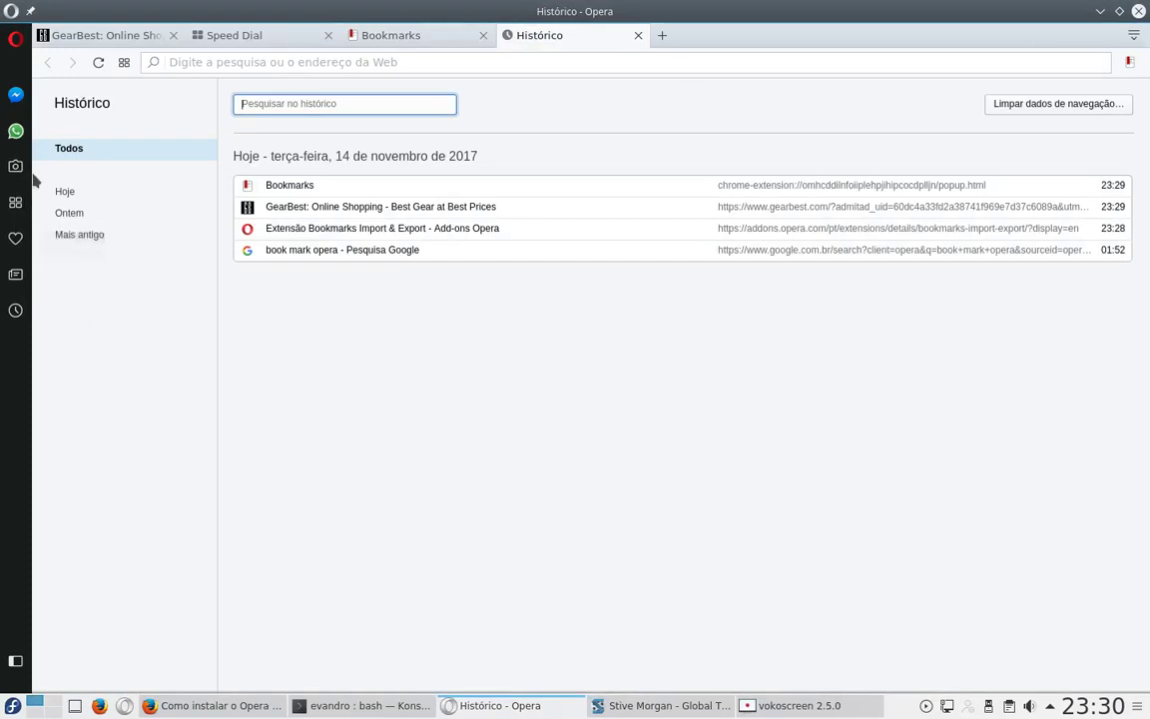
{"action": "left_click", "coordinate": [15, 204]}
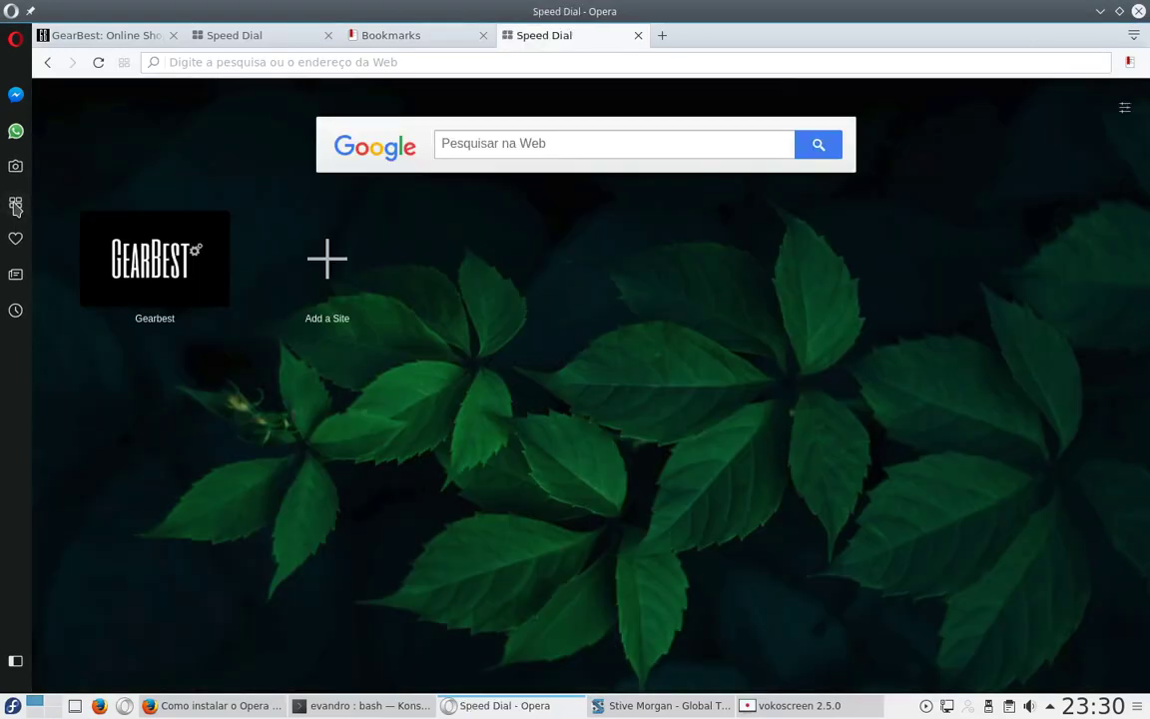
- Open two new Speed Dial tabs and end on the Speed Dial page with the Gearbest tile
{"action": "left_click", "coordinate": [424, 35]}
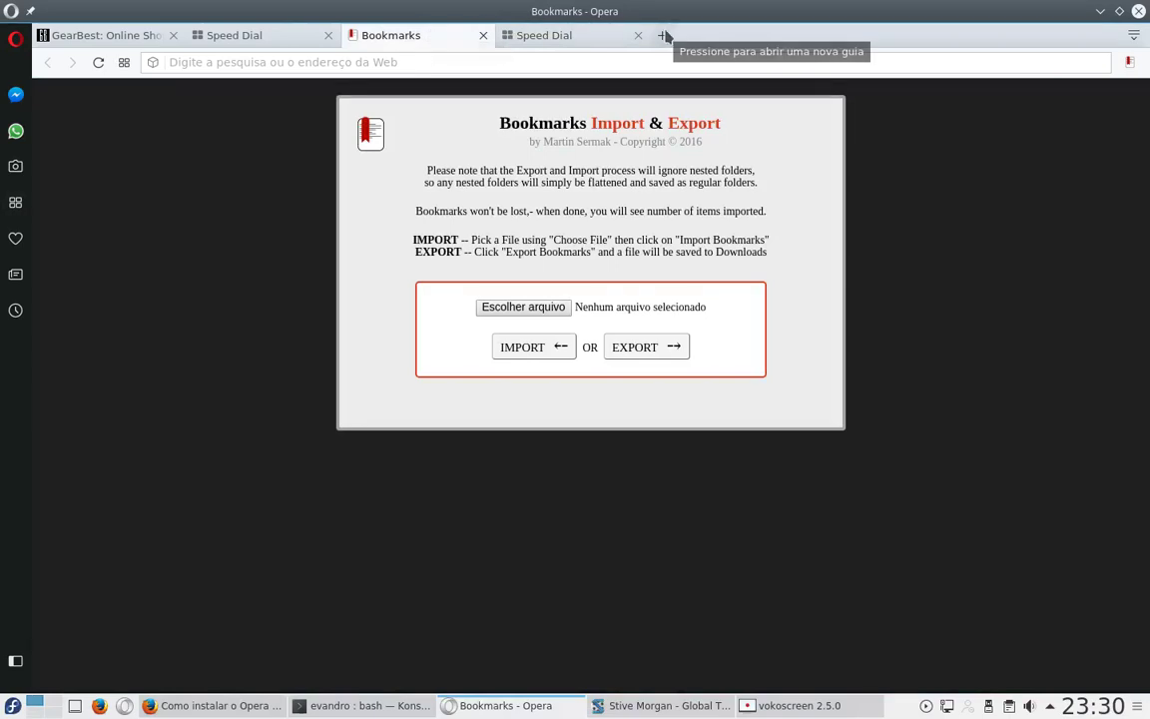
{"action": "left_click", "coordinate": [665, 36]}
{"action": "left_click", "coordinate": [387, 36]}
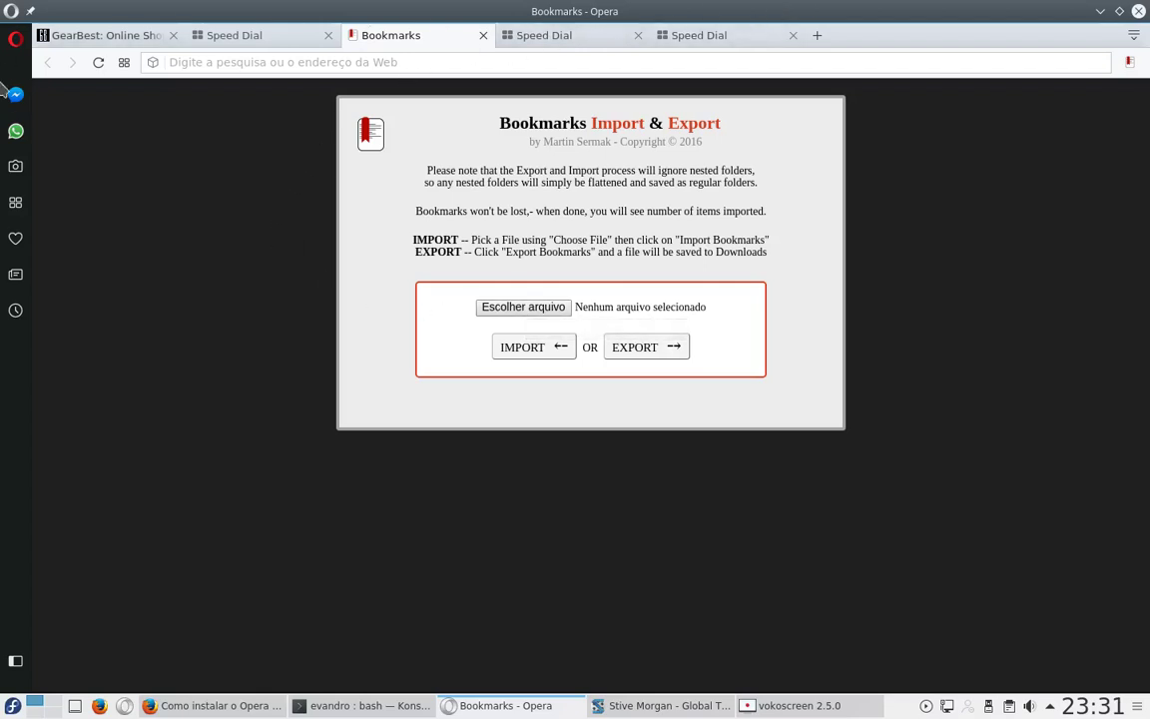
{"action": "left_click", "coordinate": [15, 198]}
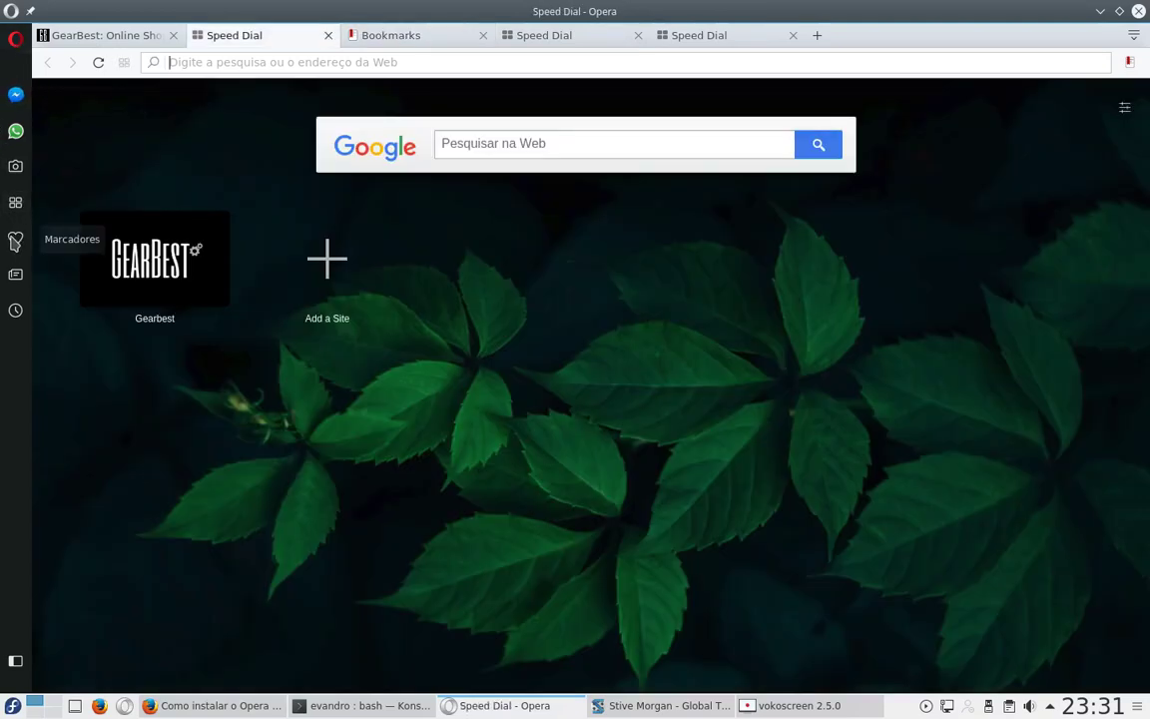
- Show the Speed Dial folder in the bookmarks manager and close both extra Speed Dial tabs
{"action": "left_click", "coordinate": [15, 240]}
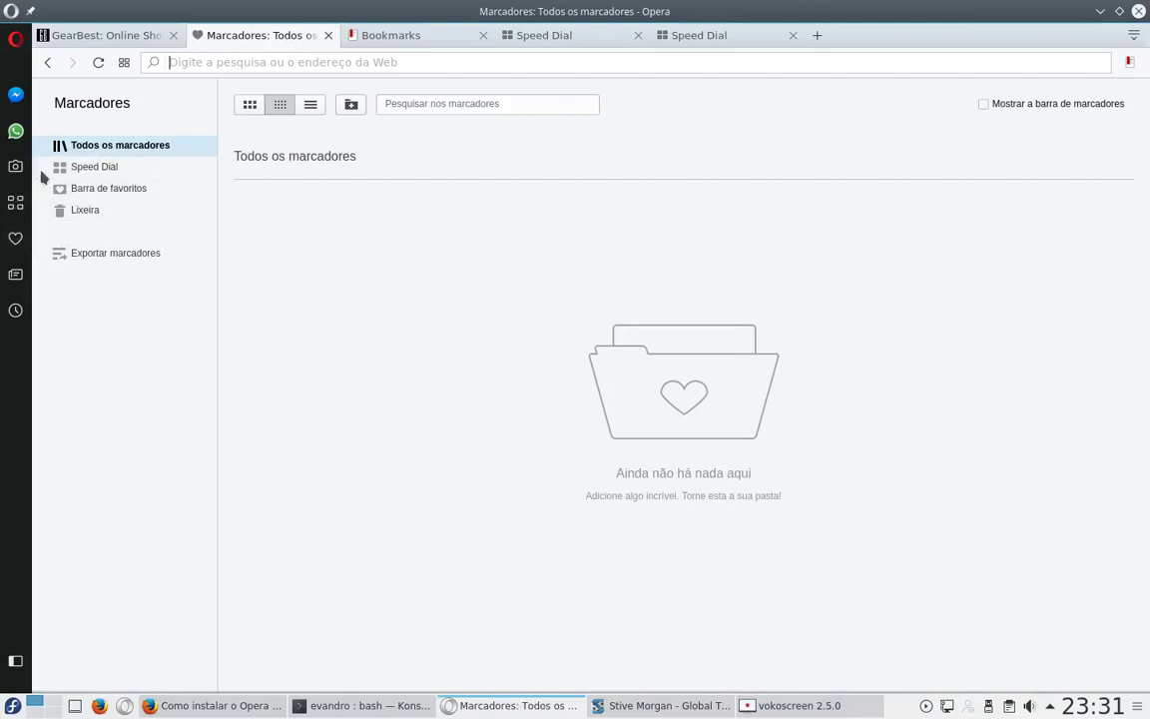
{"action": "left_click", "coordinate": [101, 173]}
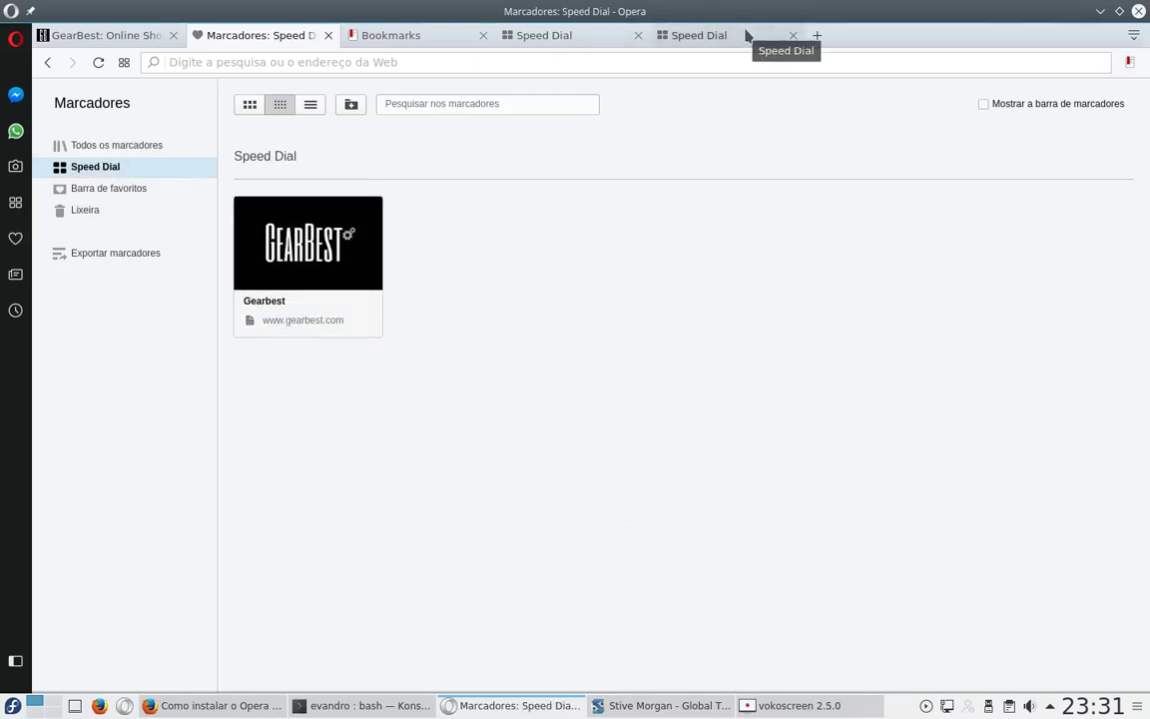
{"action": "left_click", "coordinate": [749, 35]}
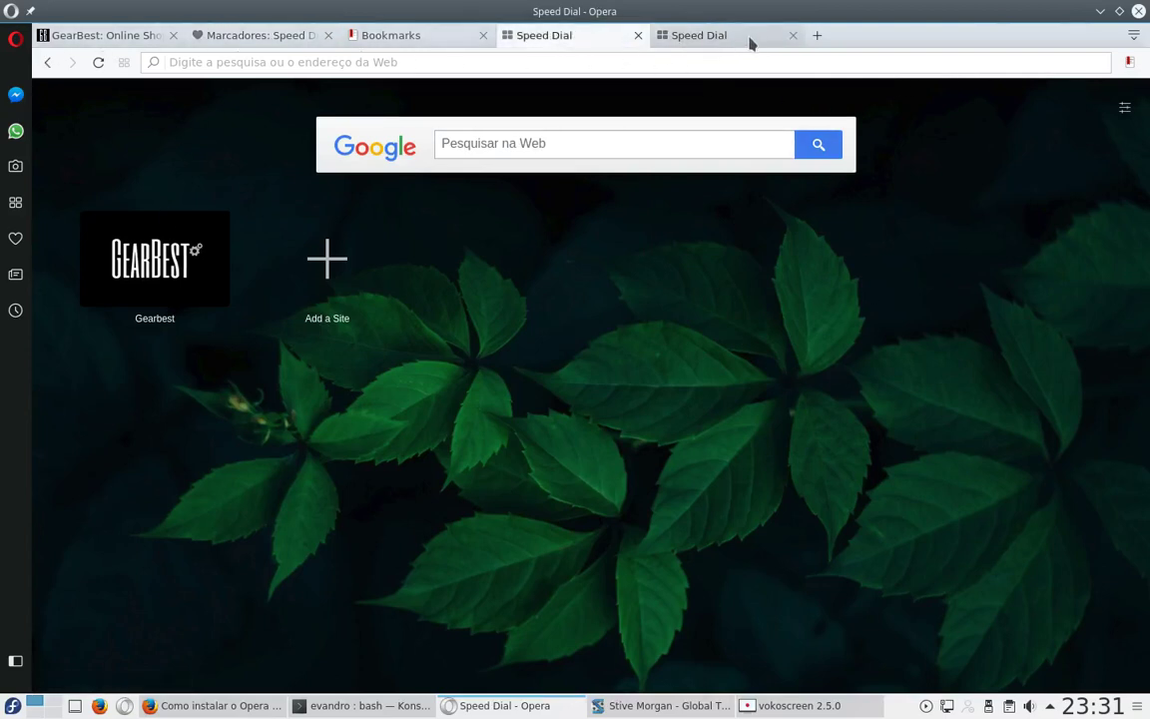
{"action": "left_click", "coordinate": [794, 36]}
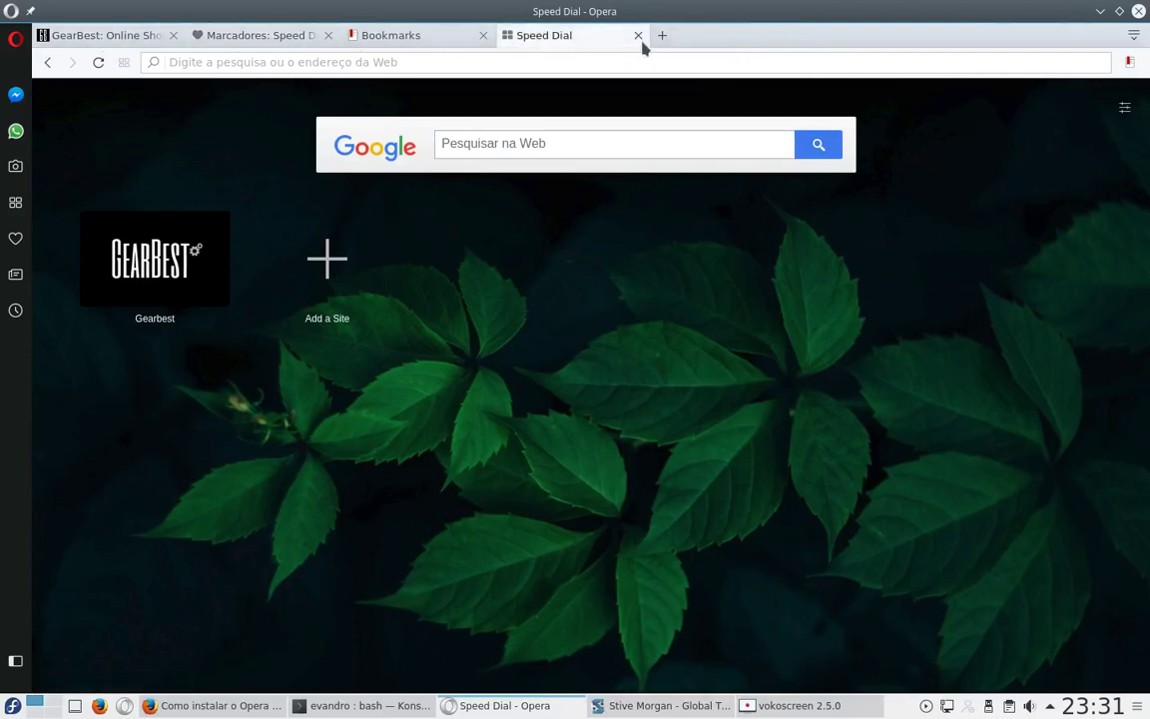
{"action": "left_click", "coordinate": [638, 36]}
- Dismiss GearBest's Register & Subscribe popup, close the GearBest tab, and return to the bookmarks manager
{"action": "left_click", "coordinate": [261, 40]}
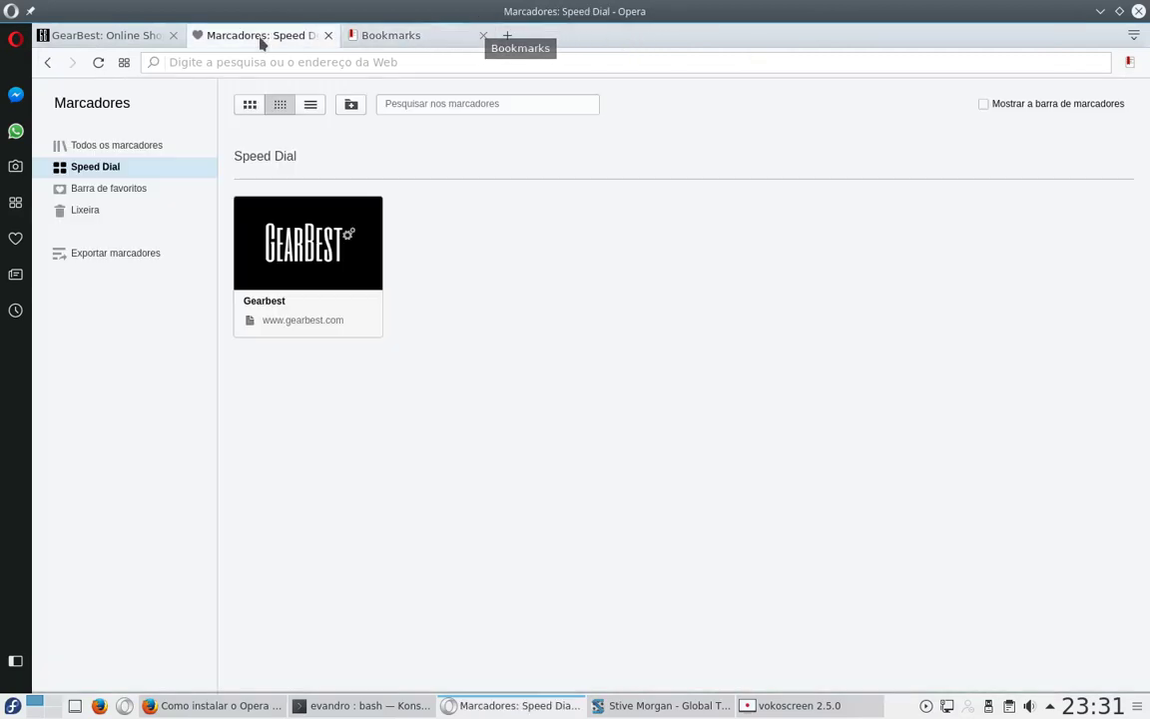
{"action": "left_click", "coordinate": [97, 38]}
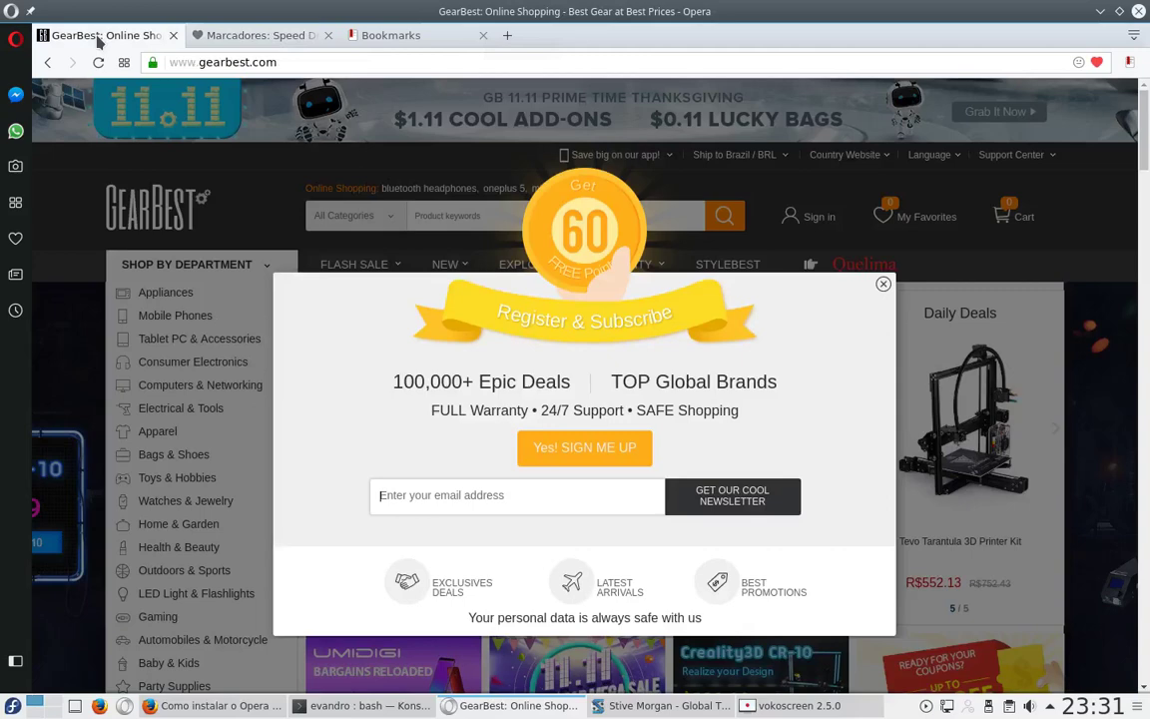
{"action": "left_click", "coordinate": [882, 284]}
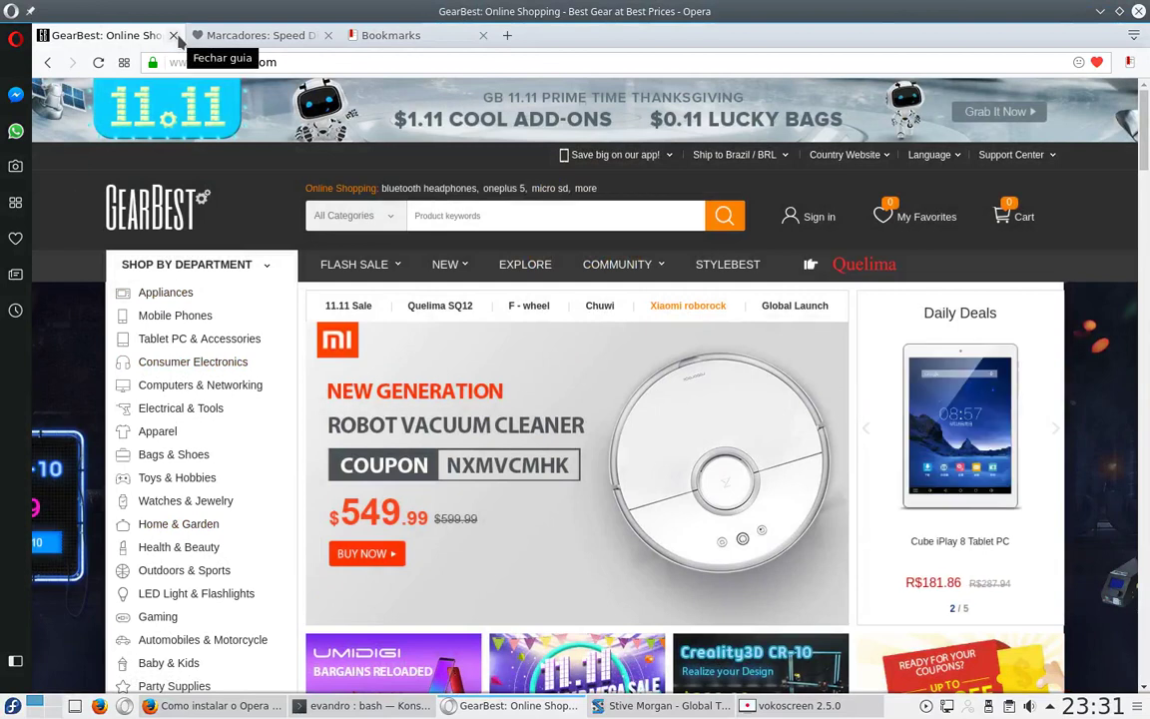
{"action": "left_click", "coordinate": [174, 35]}
{"action": "left_click", "coordinate": [256, 38]}
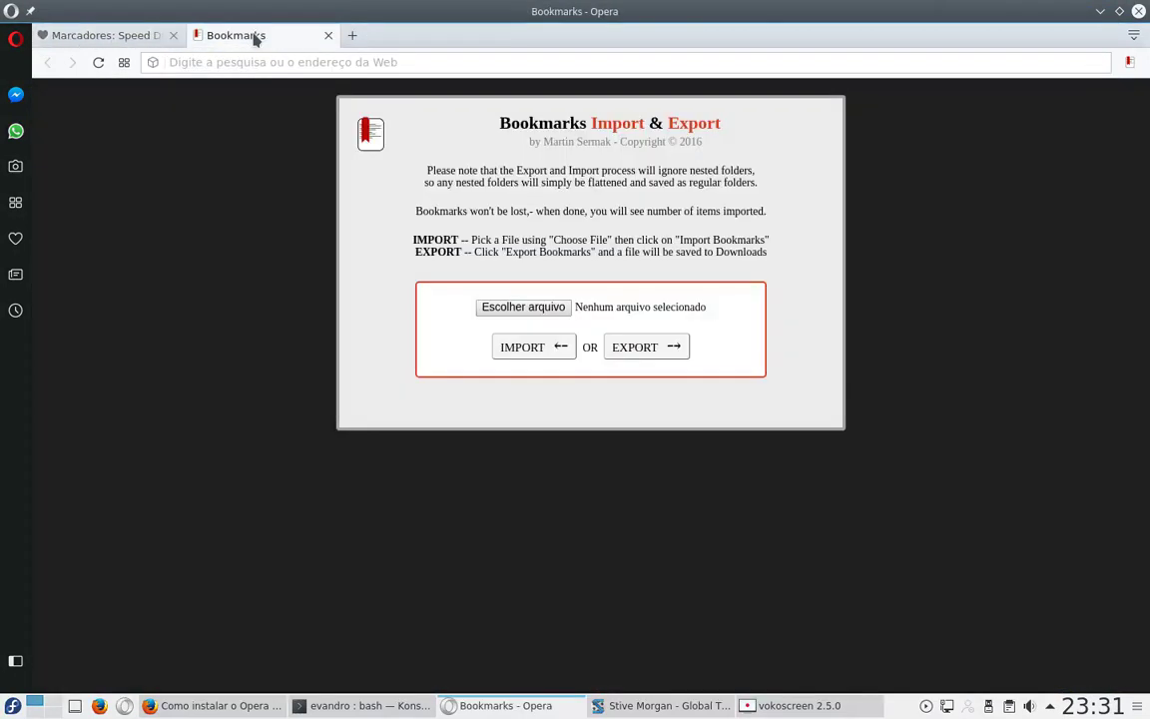
{"action": "left_click", "coordinate": [116, 37]}
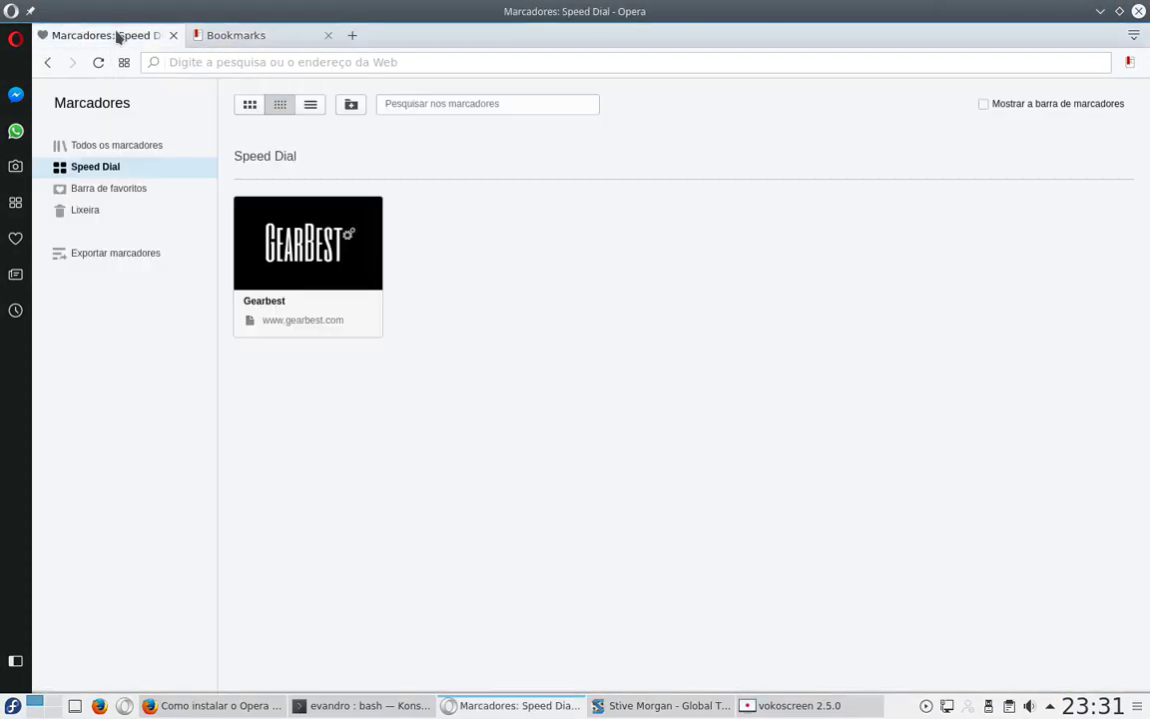
{"action": "mouse_move", "coordinate": [307, 260]}
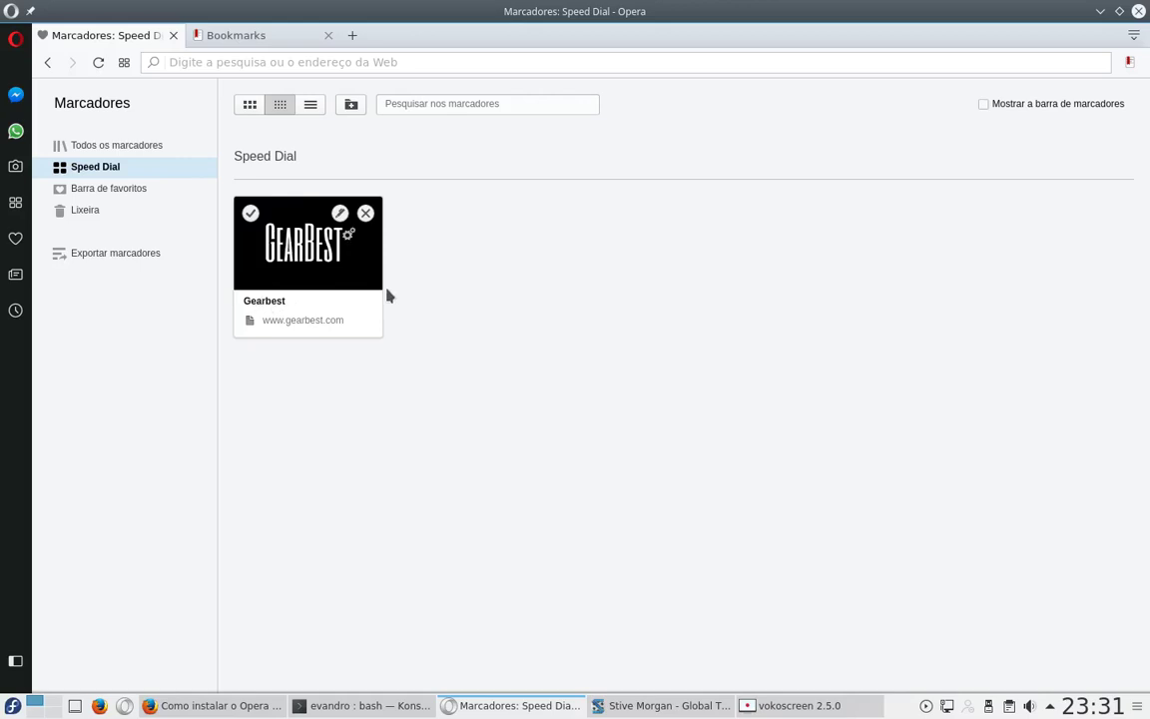
- Select all nine bookmarks in the Lixeira trash and request Esvaziar lixeira
{"action": "left_click", "coordinate": [352, 36]}
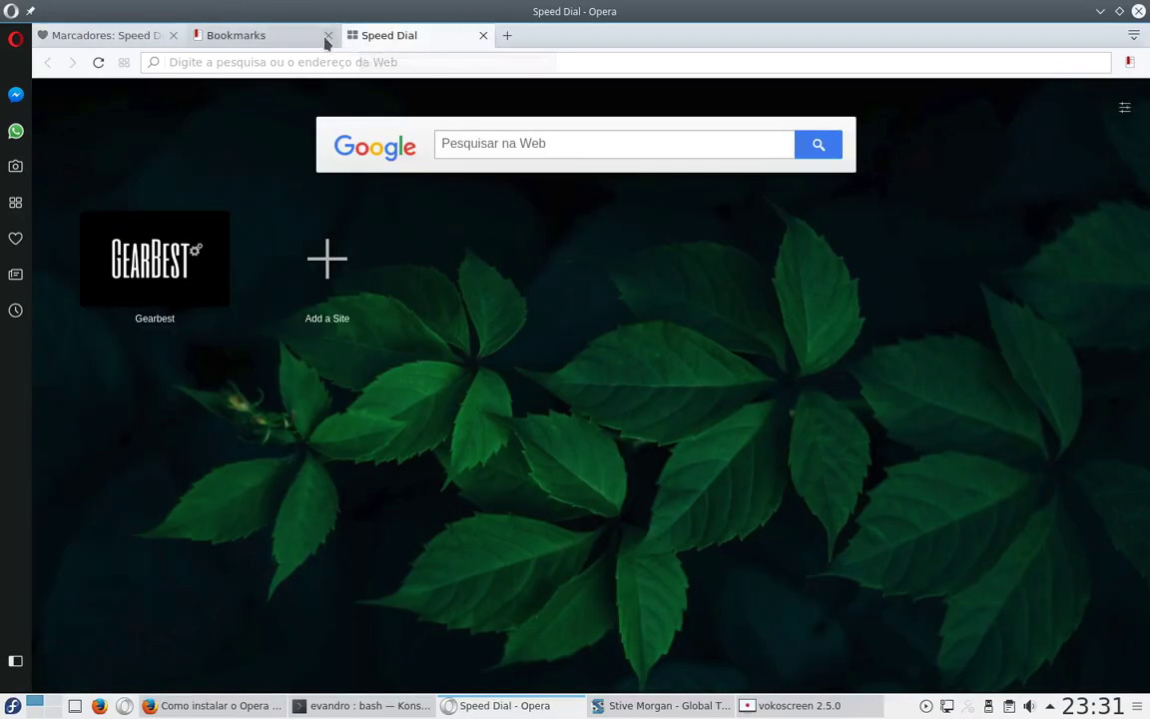
{"action": "left_click", "coordinate": [131, 36]}
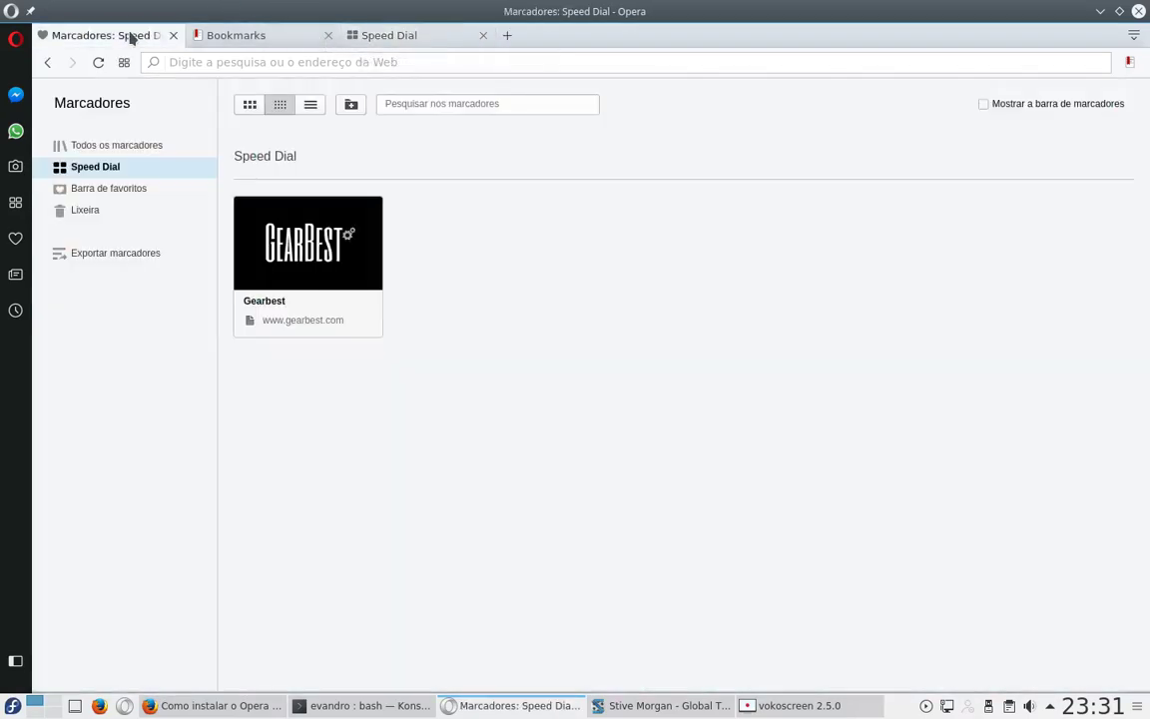
{"action": "left_click", "coordinate": [104, 190]}
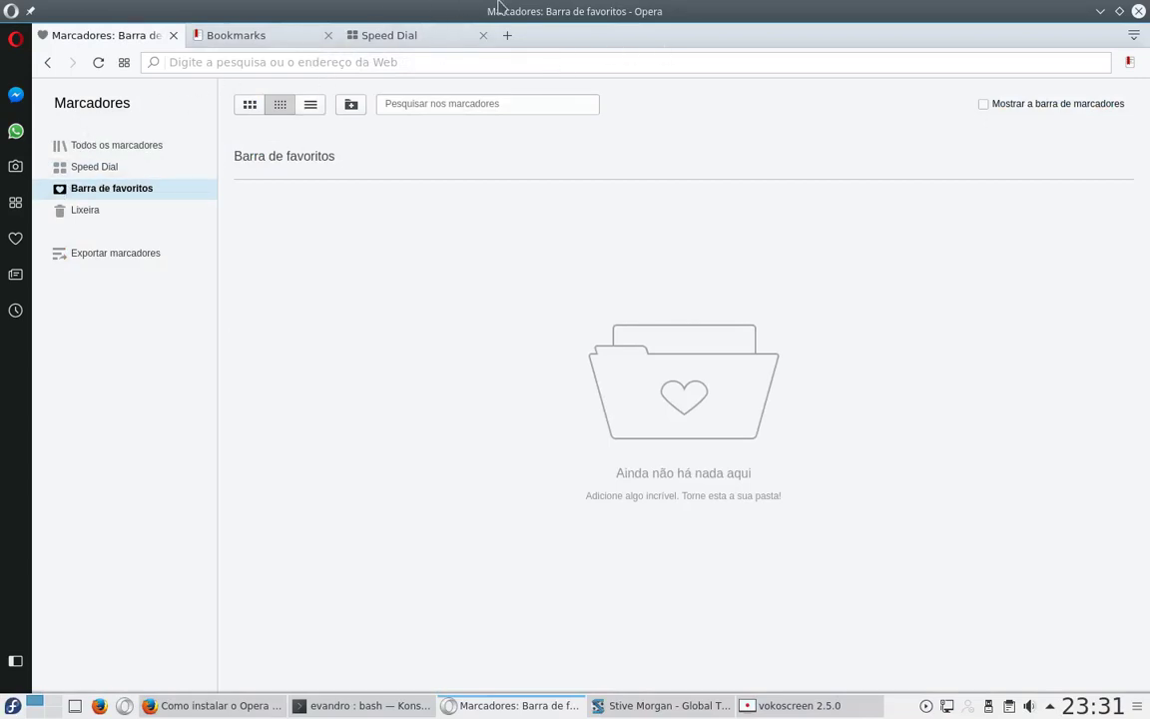
{"action": "left_click", "coordinate": [97, 212]}
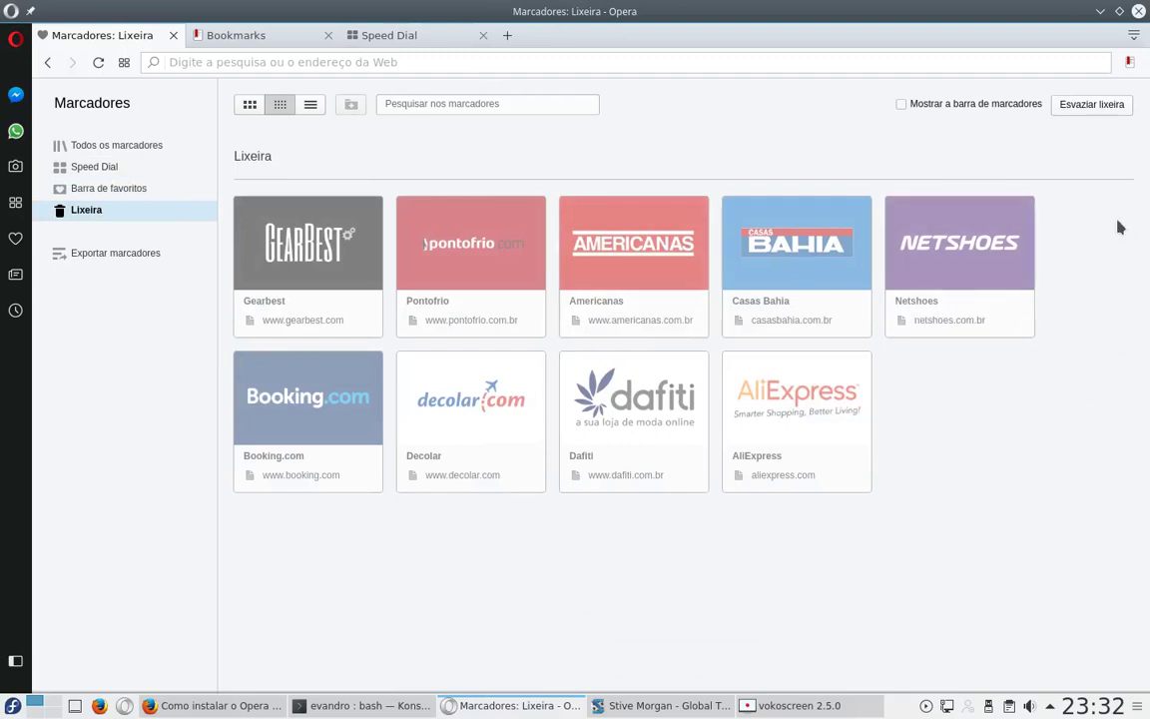
{"action": "left_click_drag", "start_coordinate": [1119, 228], "coordinate": [219, 502]}
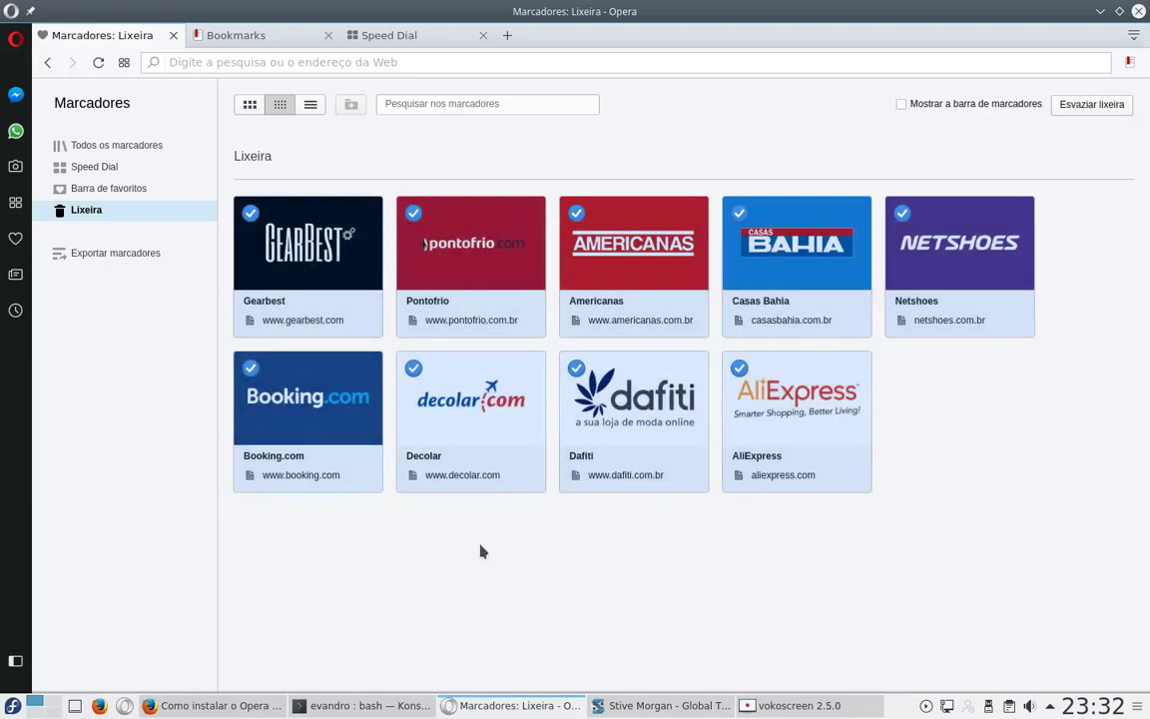
{"action": "left_click", "coordinate": [482, 547]}
{"action": "left_click_drag", "start_coordinate": [1112, 226], "coordinate": [311, 519]}
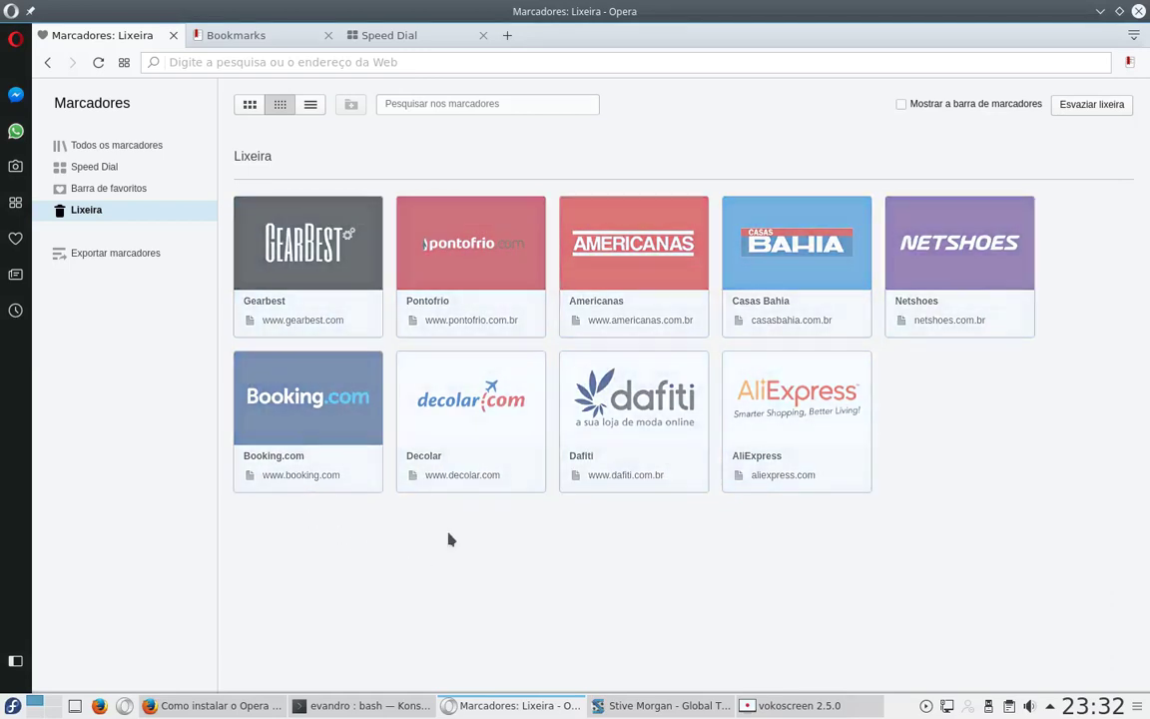
{"action": "left_click", "coordinate": [1093, 104]}
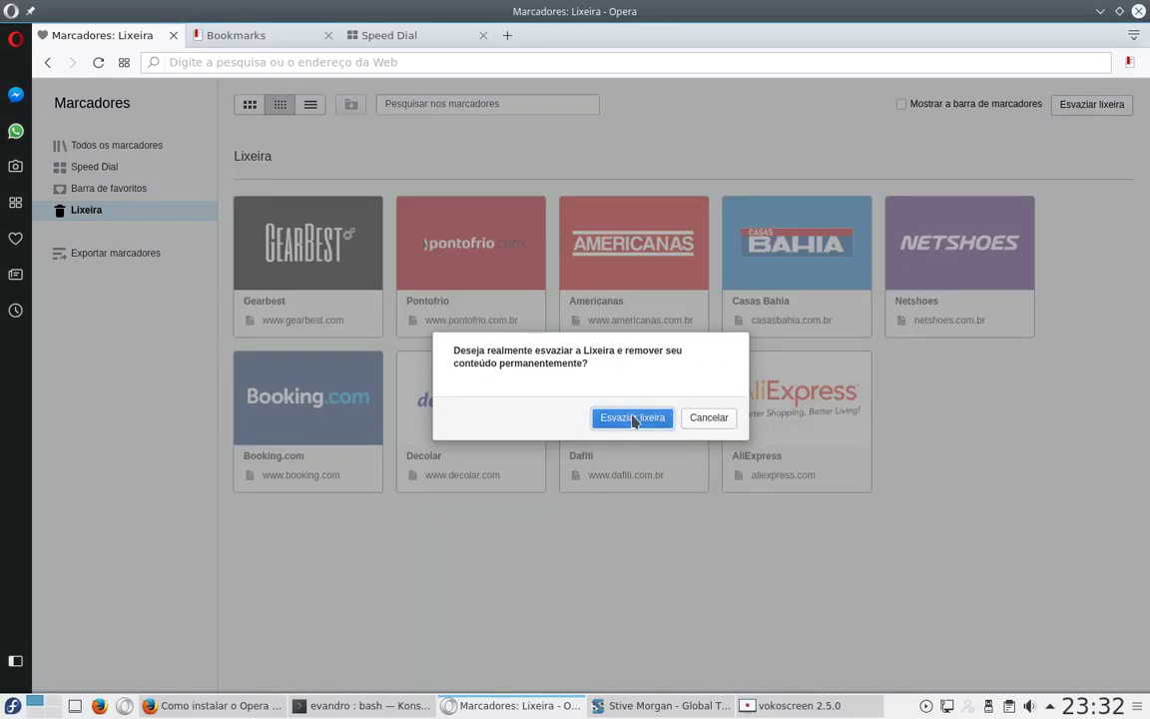
- Confirm emptying the trash, check the bookmarks bar and Speed Dial folders, then return to Import & Export
{"action": "left_click", "coordinate": [635, 417]}
{"action": "left_click", "coordinate": [114, 188]}
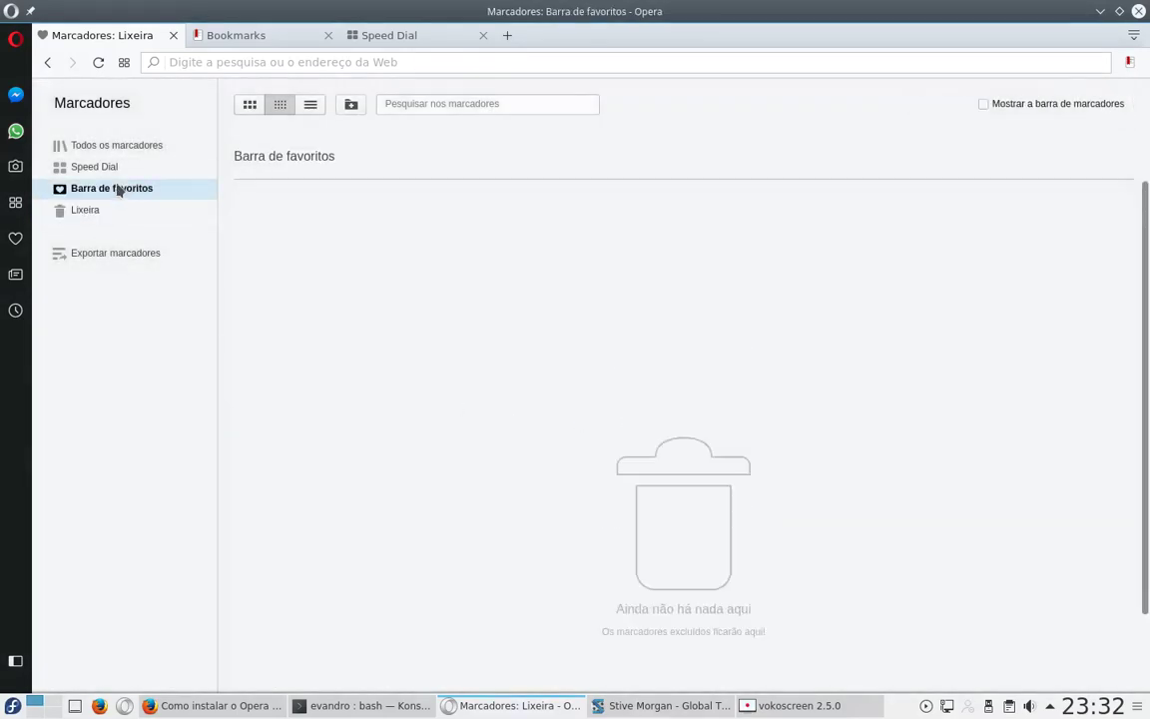
{"action": "left_click", "coordinate": [92, 166]}
{"action": "left_click", "coordinate": [95, 146]}
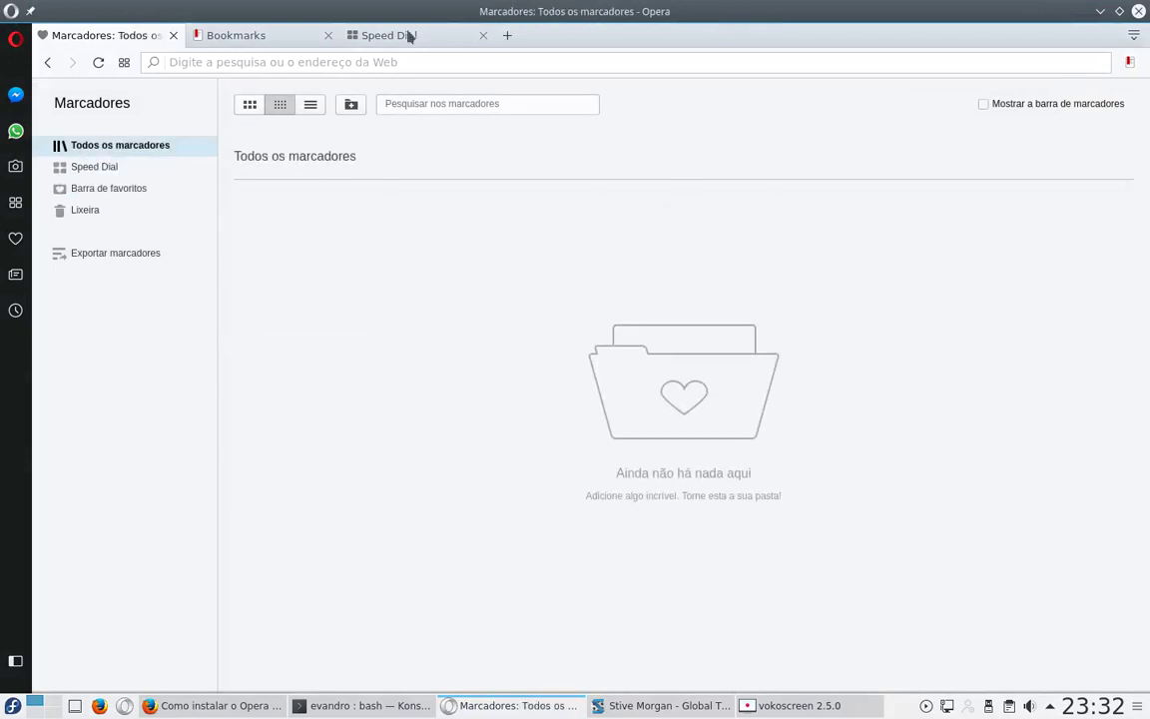
{"action": "left_click", "coordinate": [418, 35]}
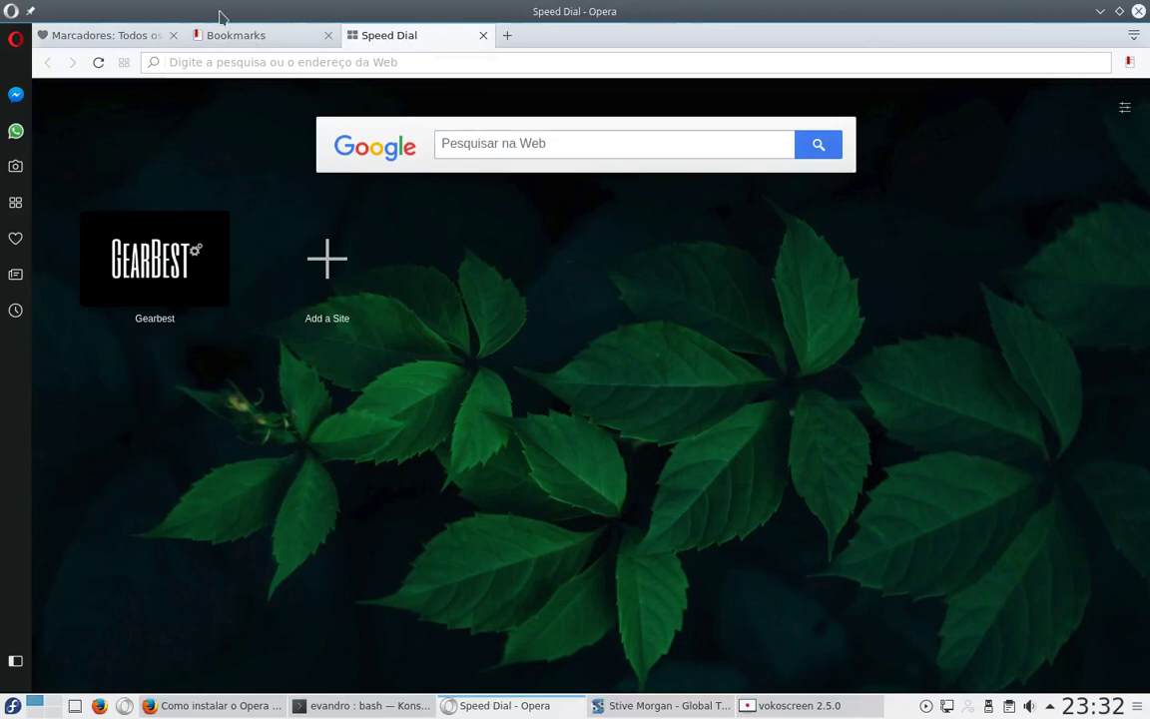
{"action": "left_click", "coordinate": [262, 37]}
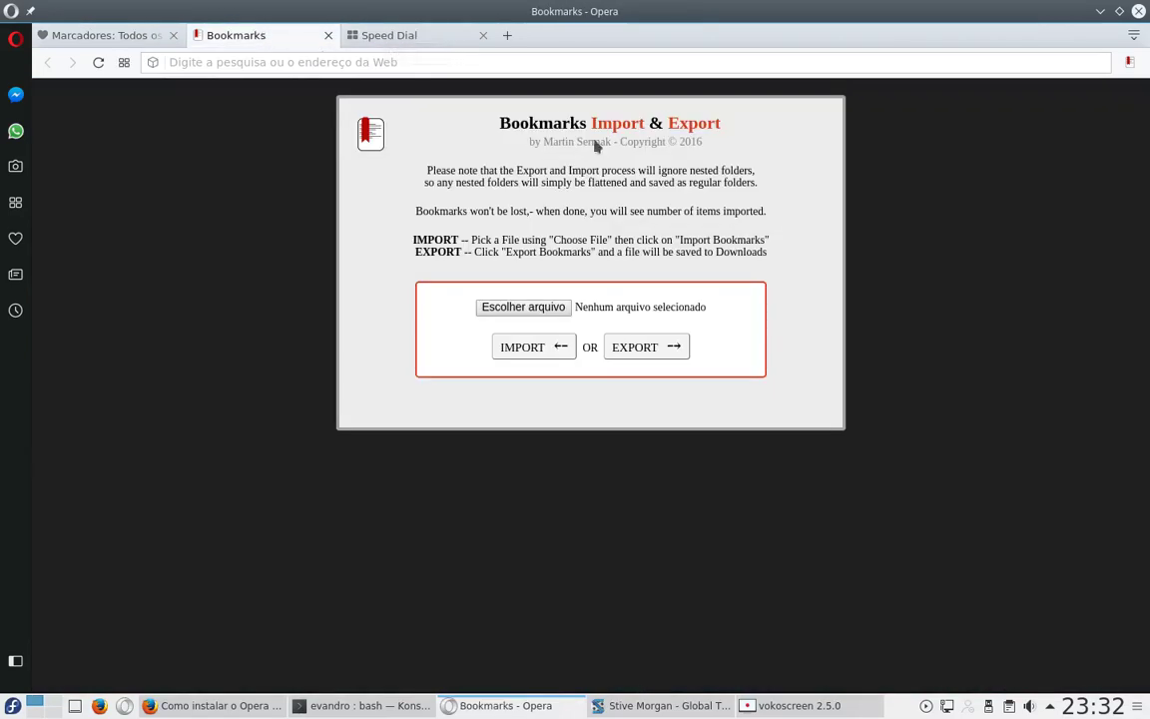
- Minimize Opera, inspect the Bookmarks file's options on the desktop, and restore Opera from the taskbar
{"action": "left_click", "coordinate": [559, 705]}
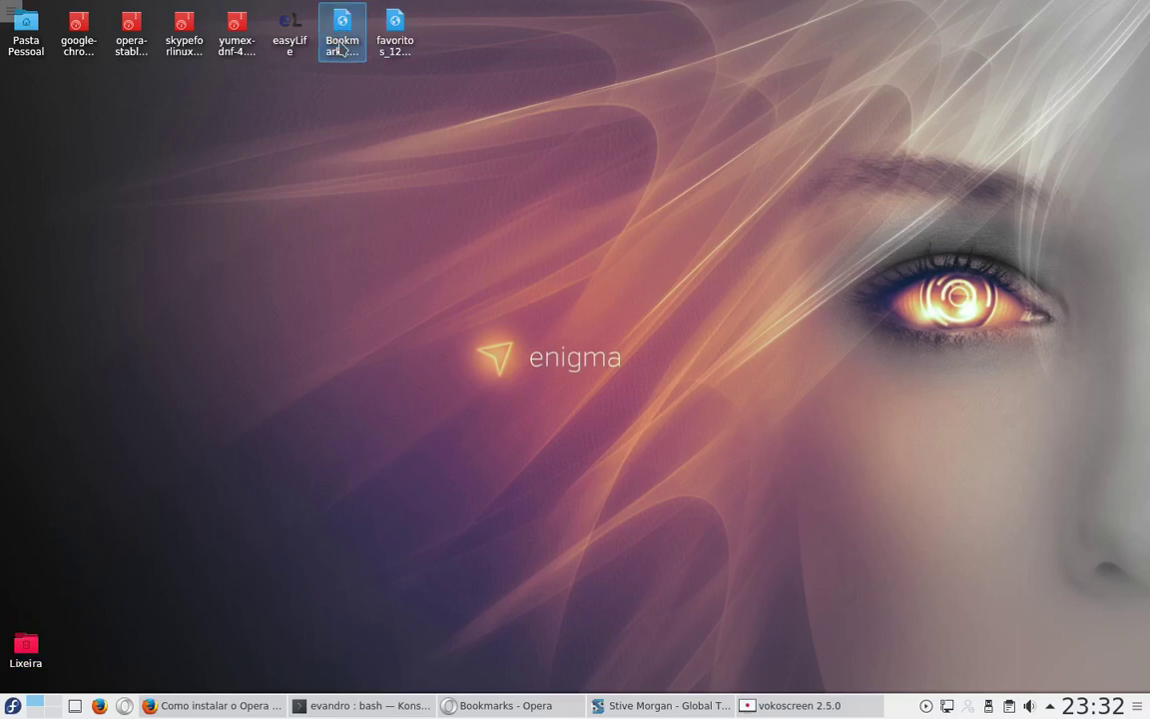
{"action": "left_click", "coordinate": [339, 50]}
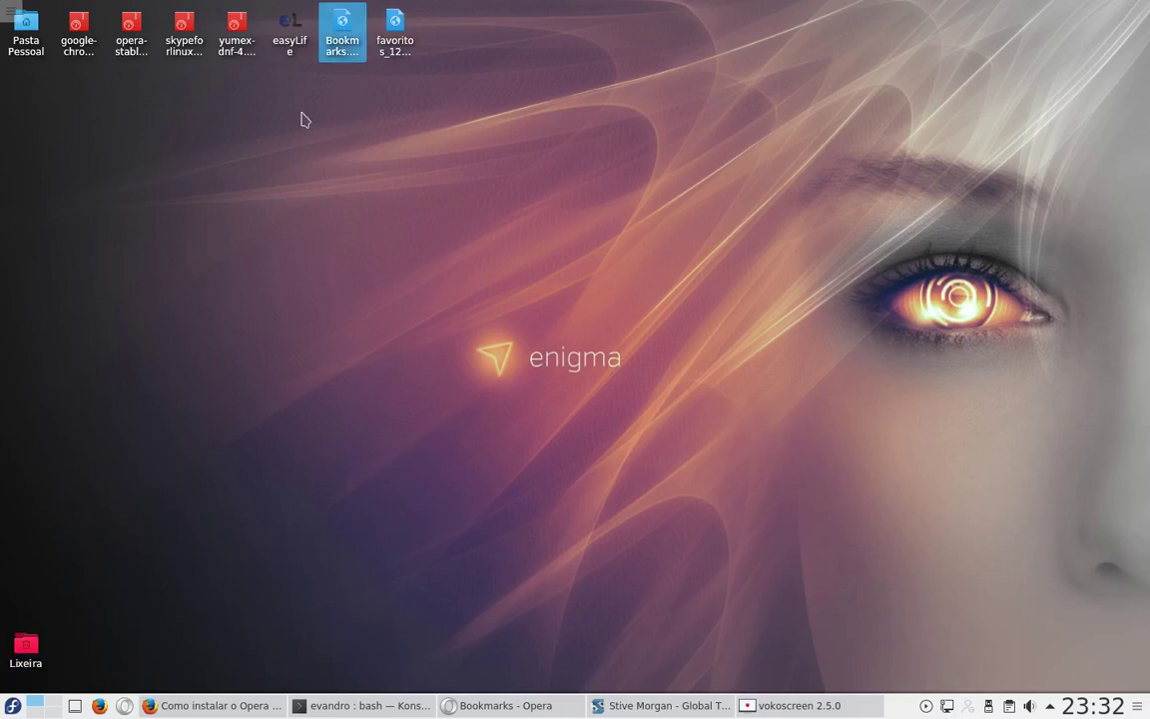
{"action": "right_click", "coordinate": [355, 58]}
{"action": "left_click", "coordinate": [304, 88]}
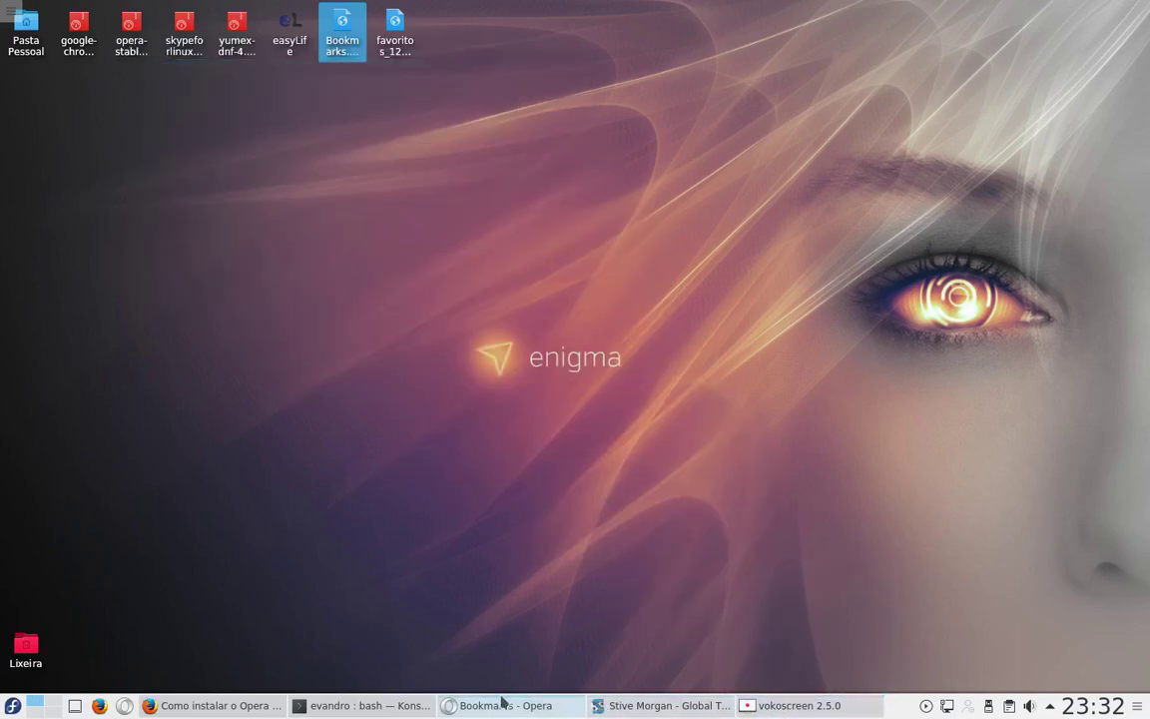
{"action": "left_click", "coordinate": [452, 709]}
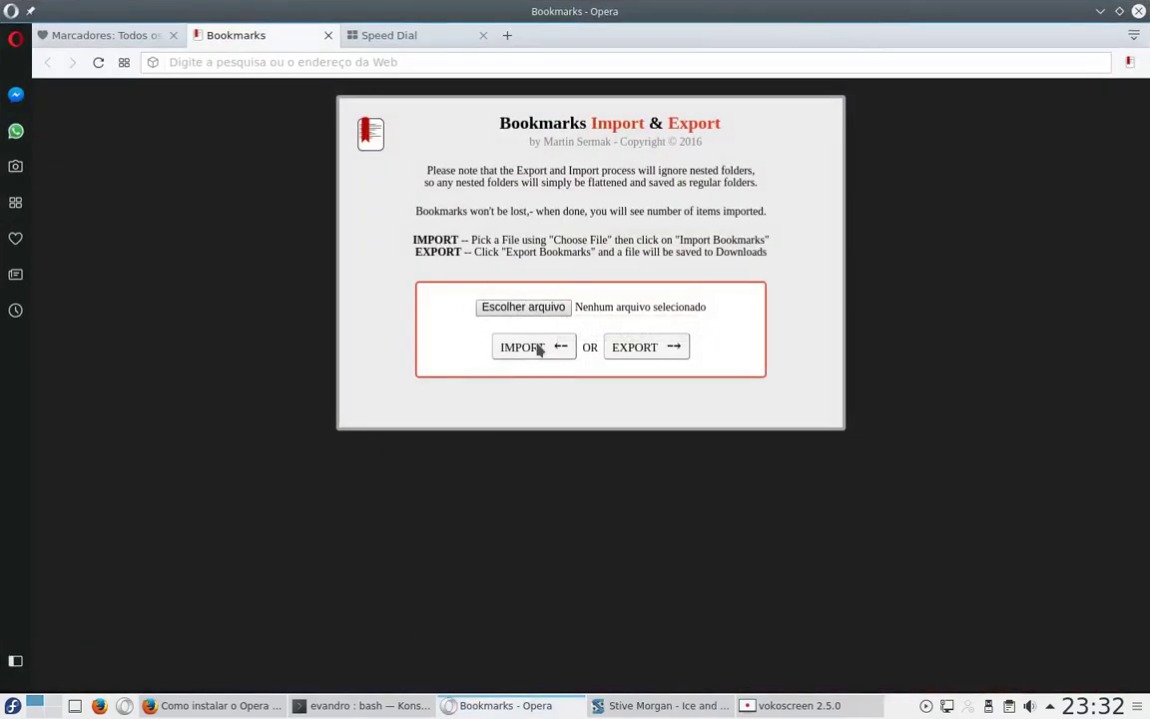
- Import Área de trabalho/Bookmarks.html, saving 15 items to the Imported folder, and close the import tab
{"action": "left_click", "coordinate": [538, 349]}
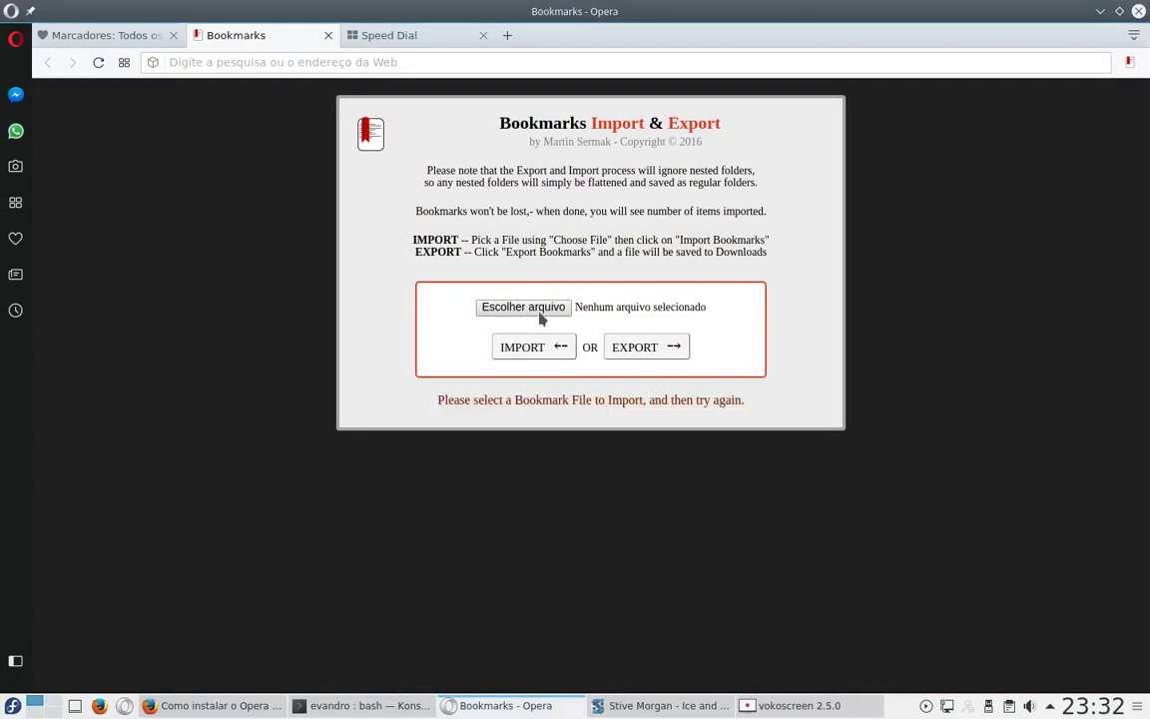
{"action": "left_click", "coordinate": [544, 309]}
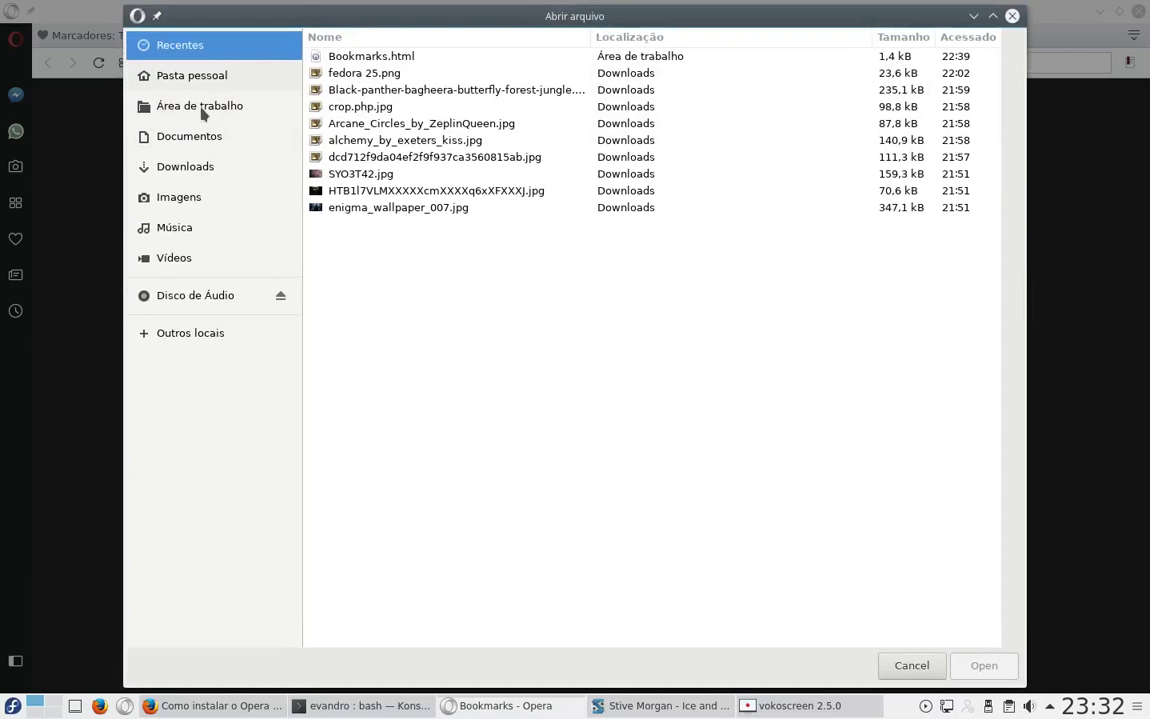
{"action": "left_click", "coordinate": [202, 108]}
{"action": "left_click", "coordinate": [378, 111]}
{"action": "left_click", "coordinate": [382, 95]}
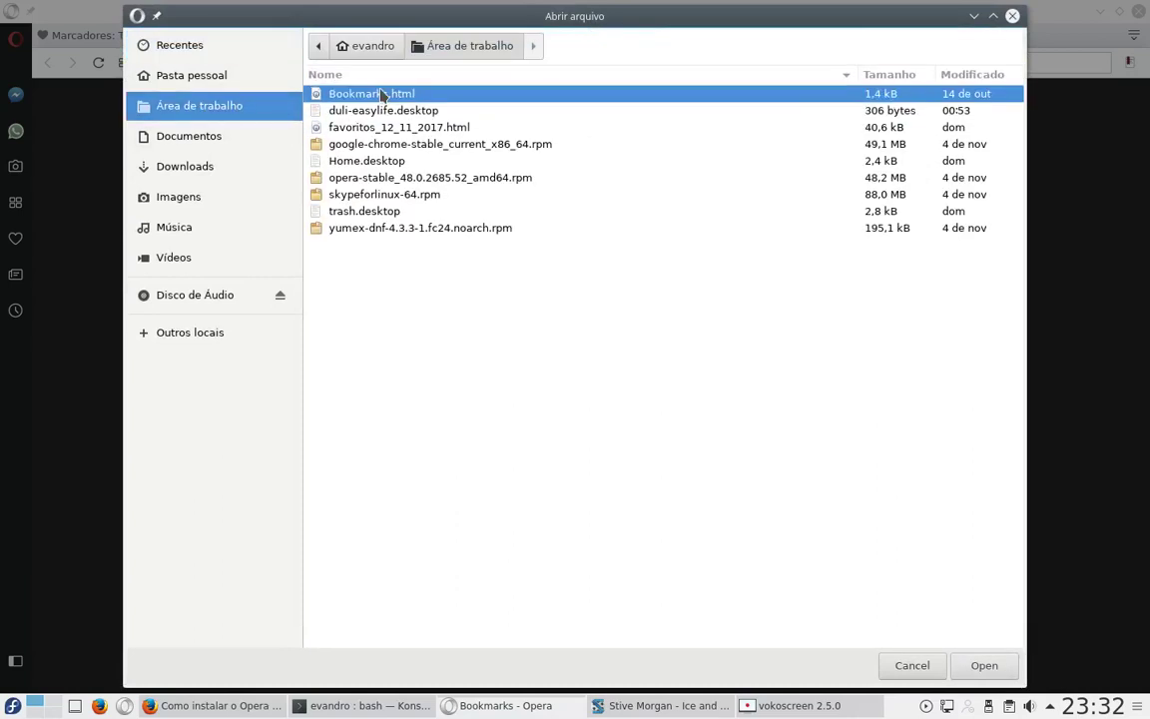
{"action": "left_click", "coordinate": [978, 669]}
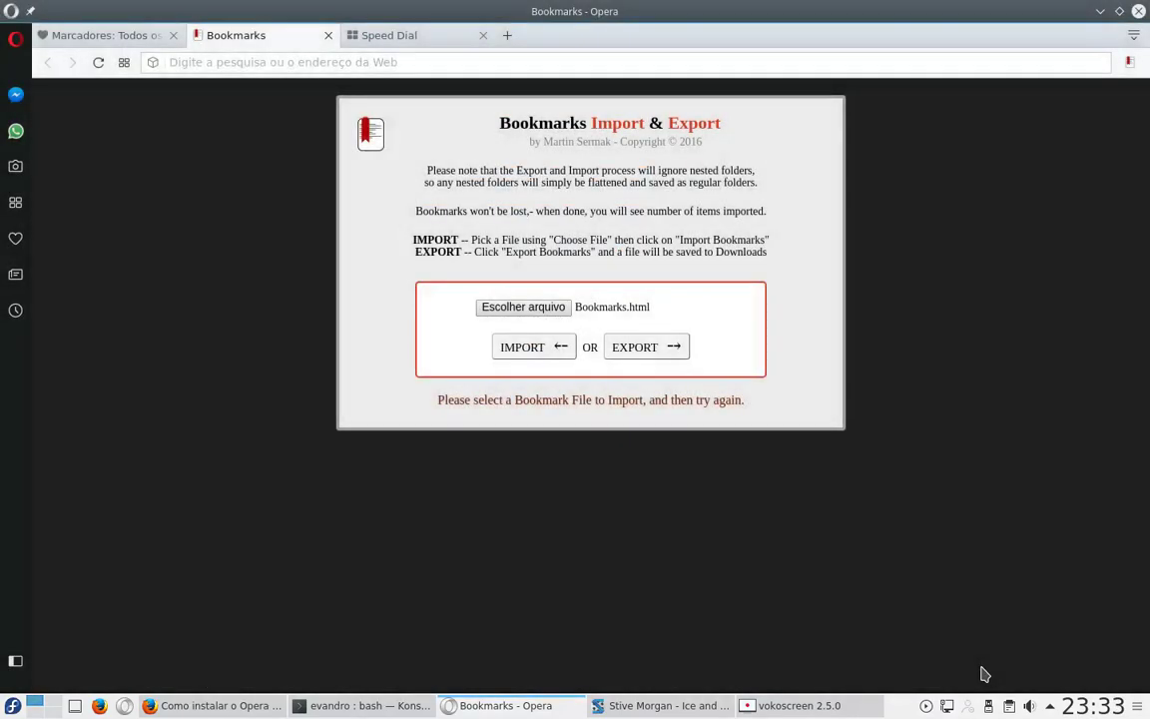
{"action": "left_click", "coordinate": [525, 350]}
{"action": "left_click", "coordinate": [524, 349]}
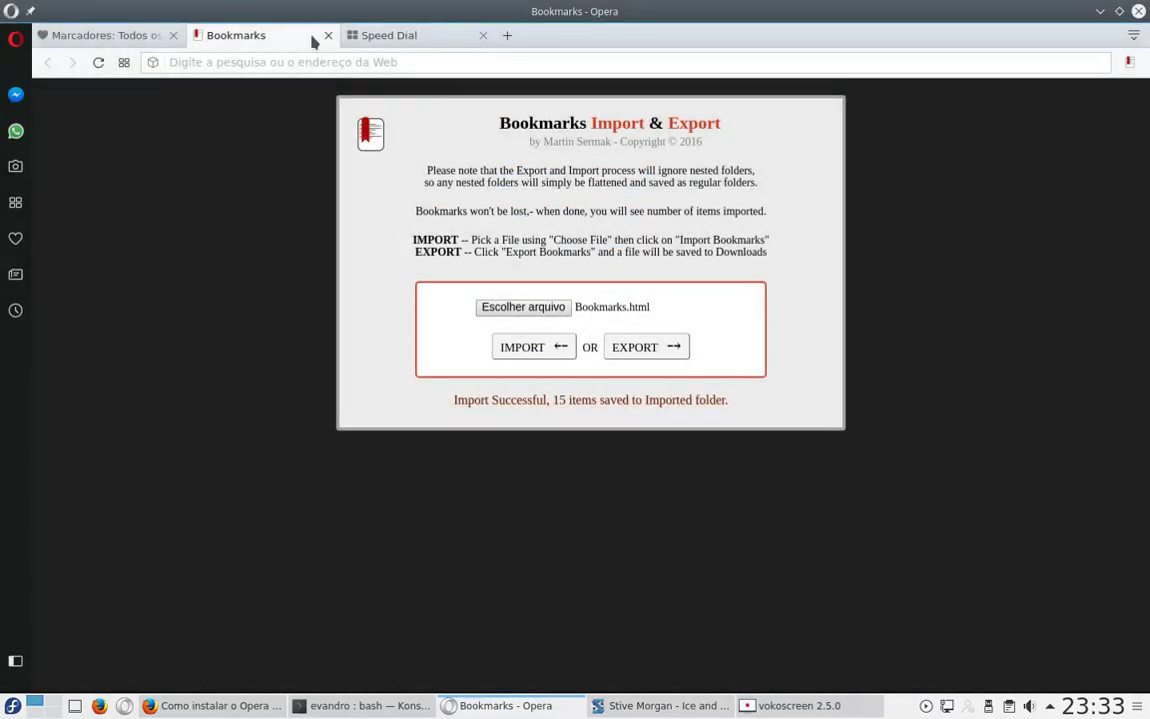
{"action": "left_click", "coordinate": [327, 36]}
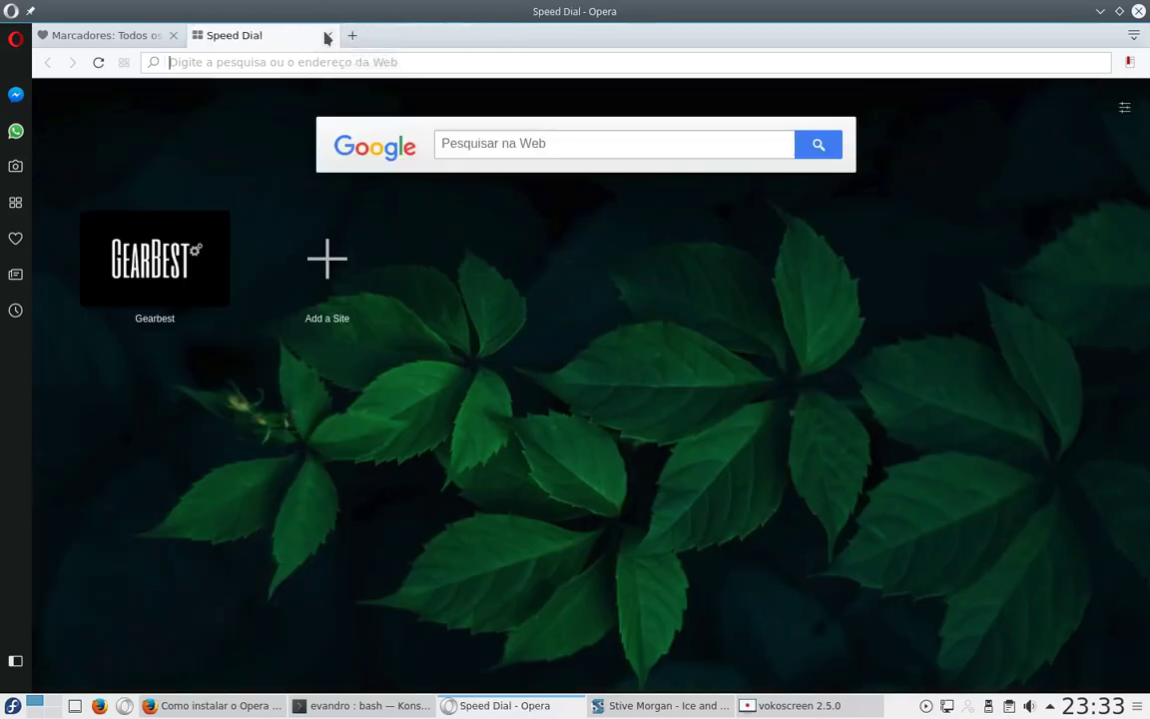
- Review the bookmark folders, then delete the imported Lixeira folder from the Imported folder
{"action": "left_click", "coordinate": [150, 36]}
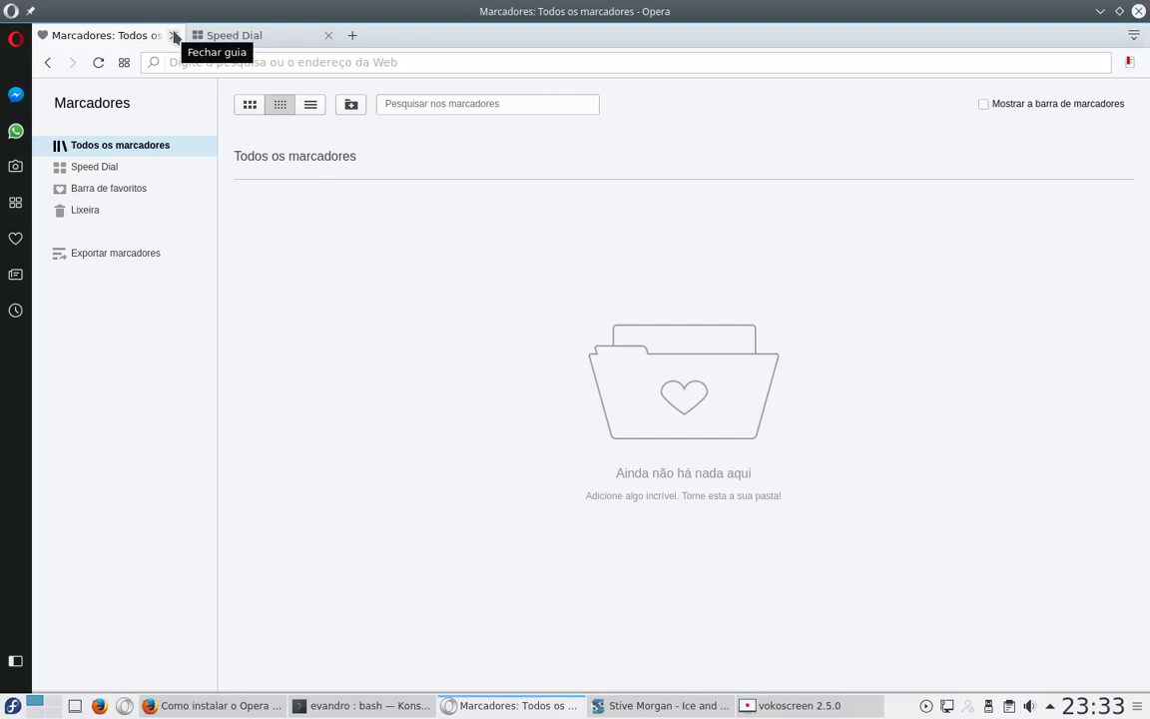
{"action": "left_click", "coordinate": [106, 191]}
{"action": "left_click", "coordinate": [102, 168]}
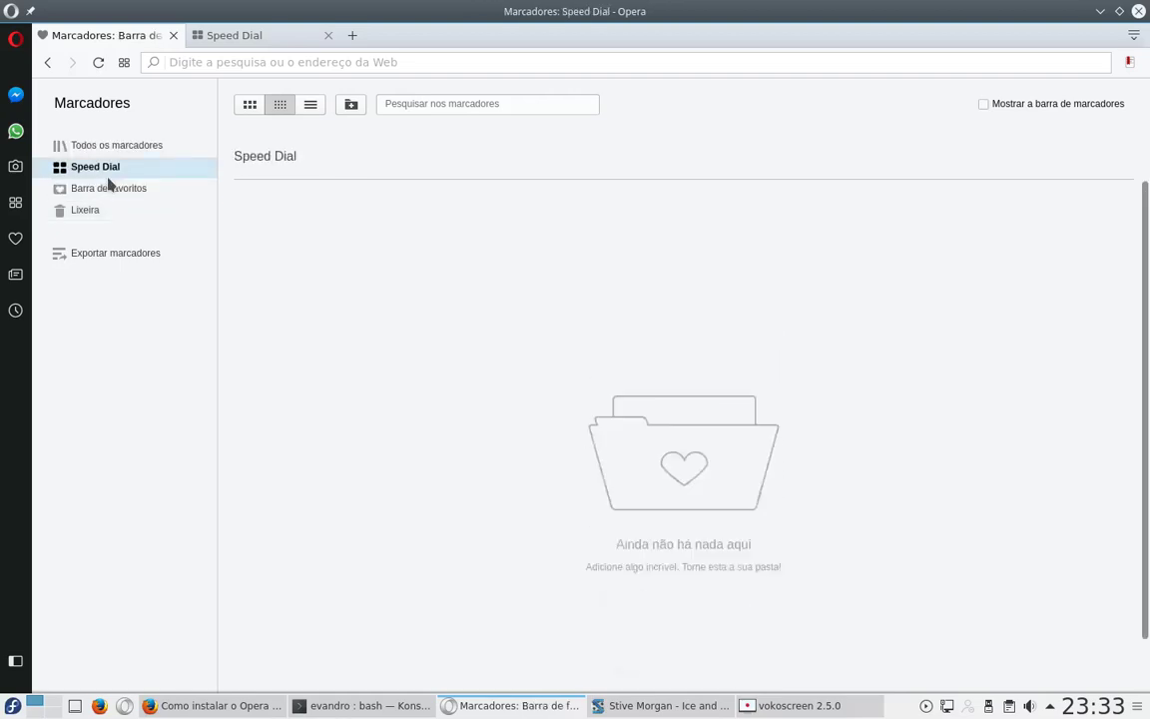
{"action": "left_click", "coordinate": [173, 35]}
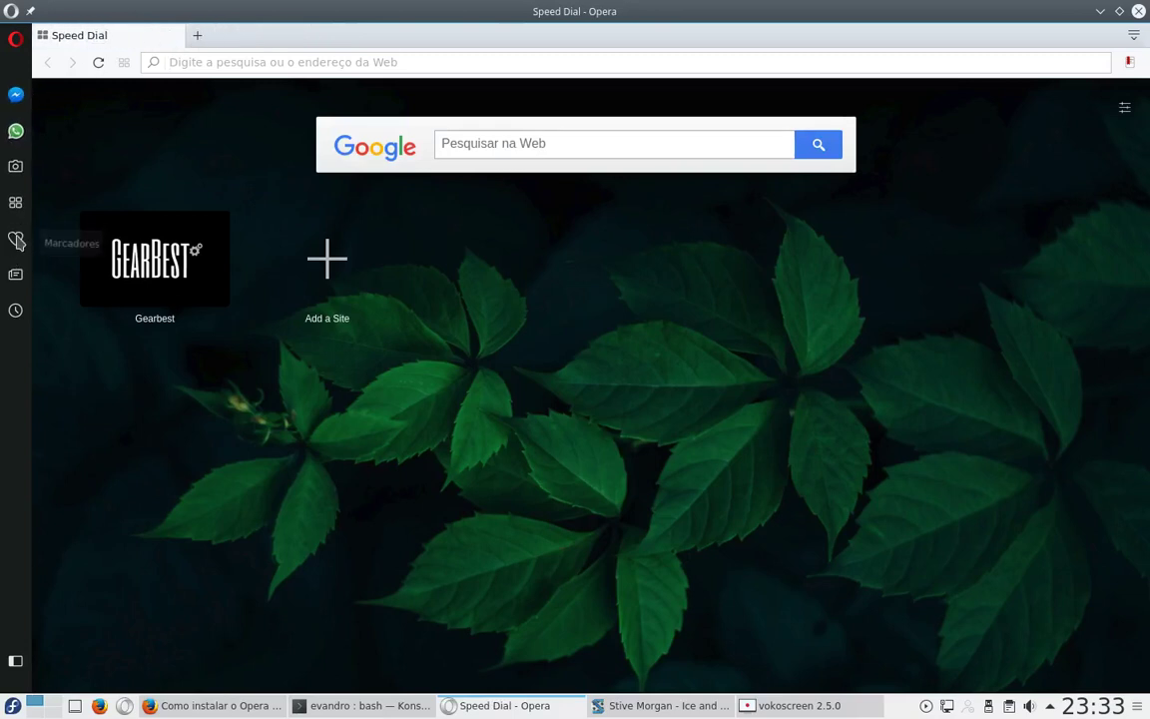
{"action": "left_click", "coordinate": [17, 240]}
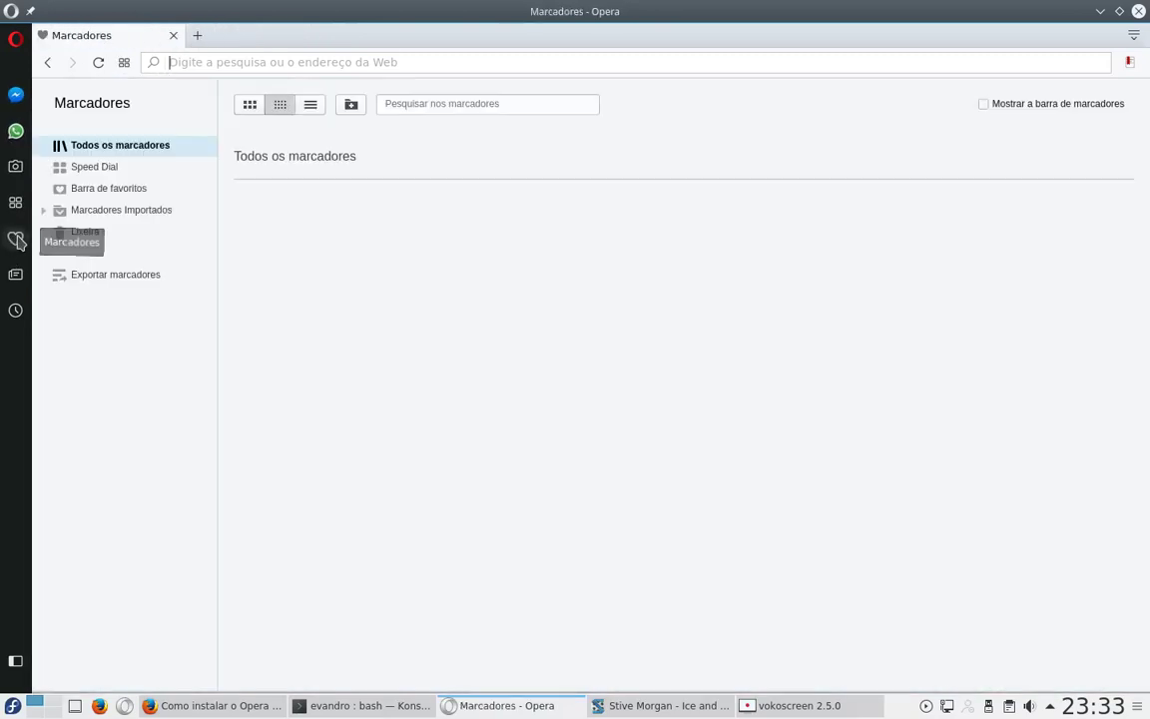
{"action": "left_click", "coordinate": [100, 217]}
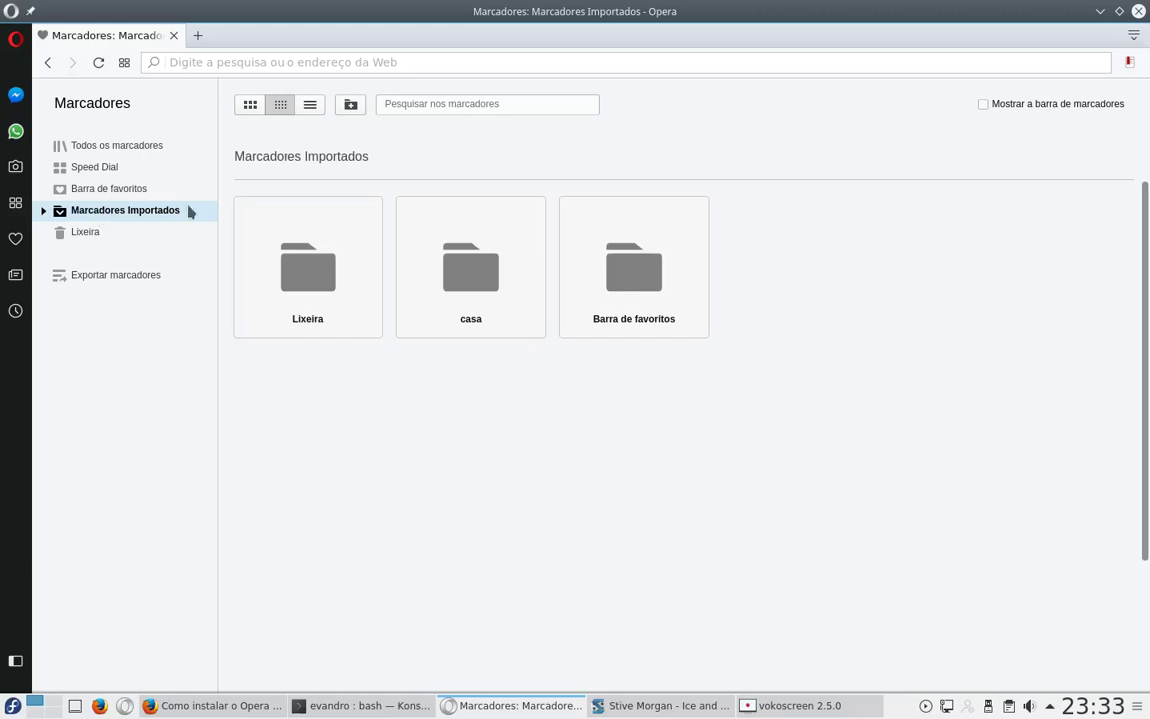
{"action": "left_click", "coordinate": [366, 216]}
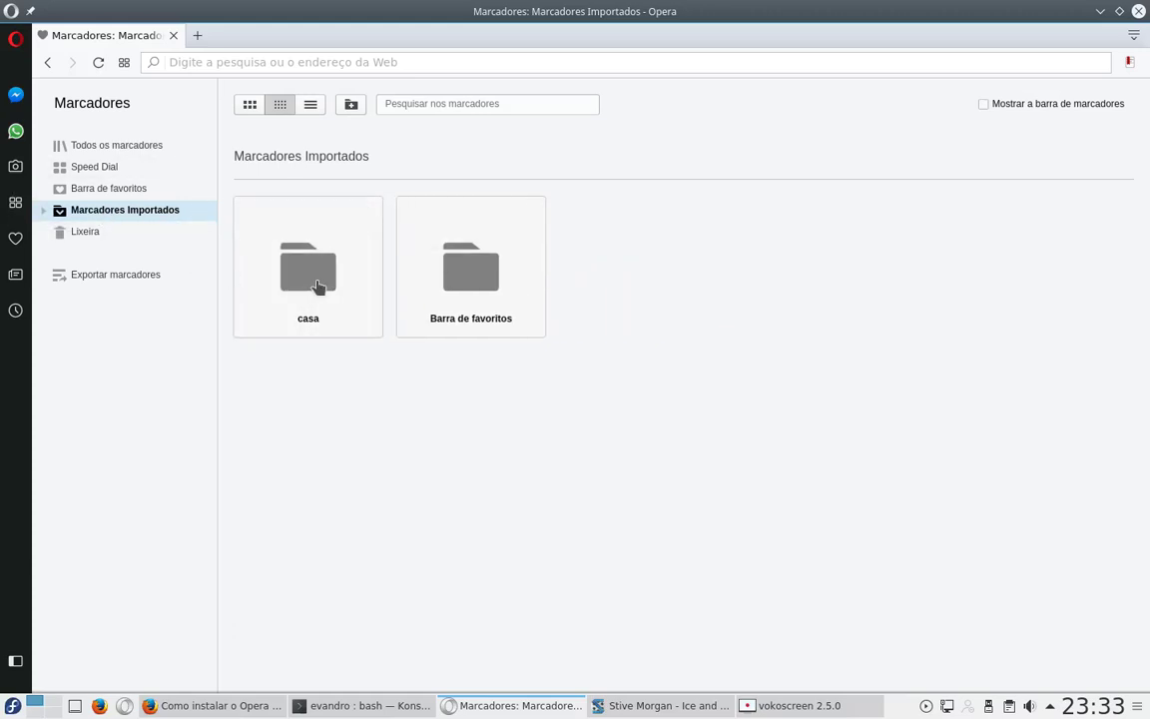
- Cut both bookmarks (aulete and Google Tradutor) from the imported casa folder
{"action": "left_click", "coordinate": [318, 288]}
{"action": "mouse_move", "coordinate": [674, 371]}
{"action": "left_mouse_down"}
{"action": "mouse_move", "coordinate": [319, 277]}
{"action": "mouse_move", "coordinate": [255, 243]}
{"action": "left_mouse_up"}
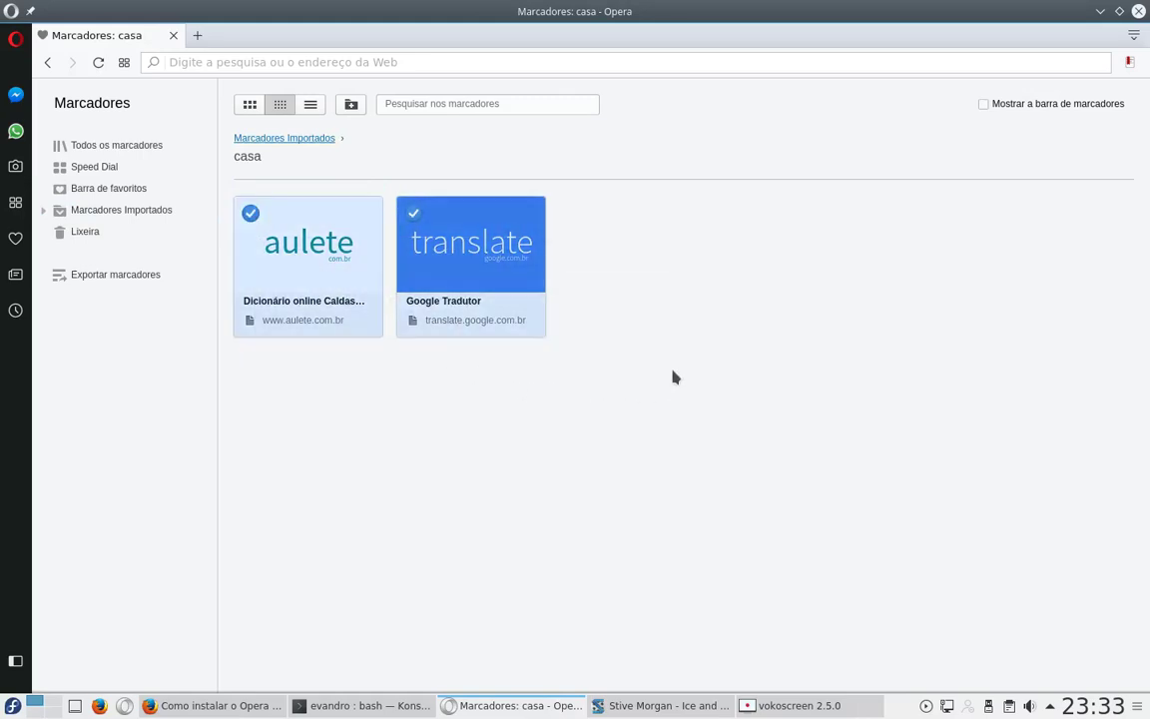
{"action": "right_click", "coordinate": [307, 242]}
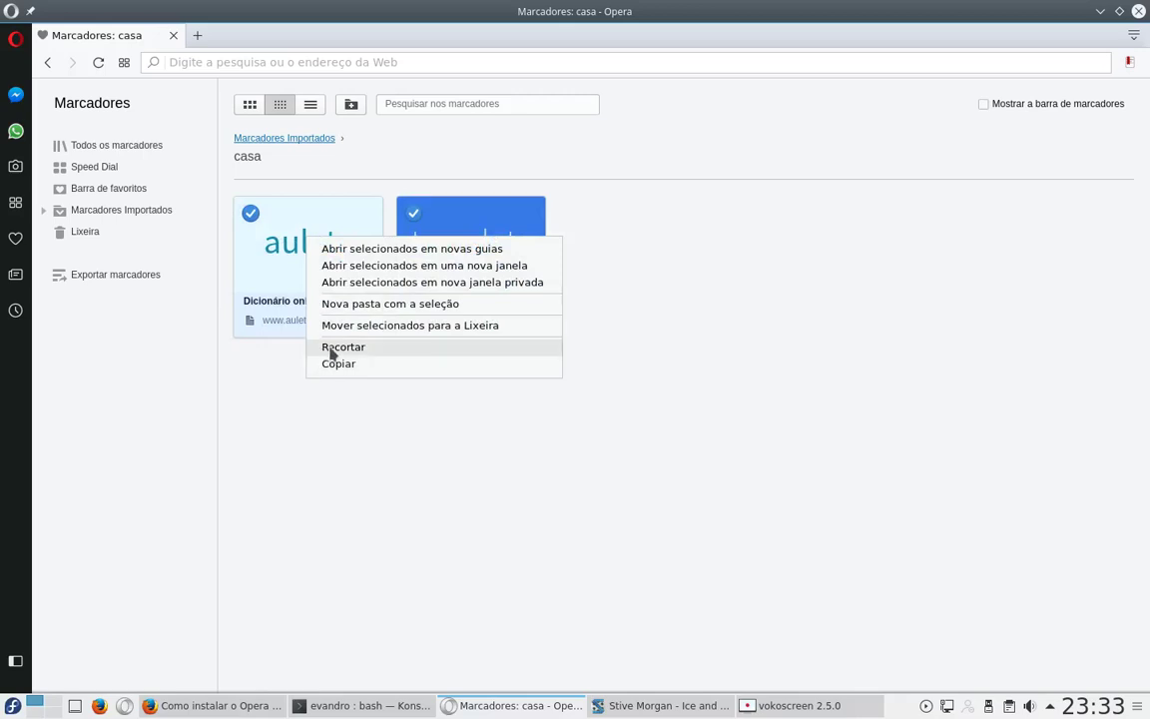
{"action": "left_click", "coordinate": [340, 348]}
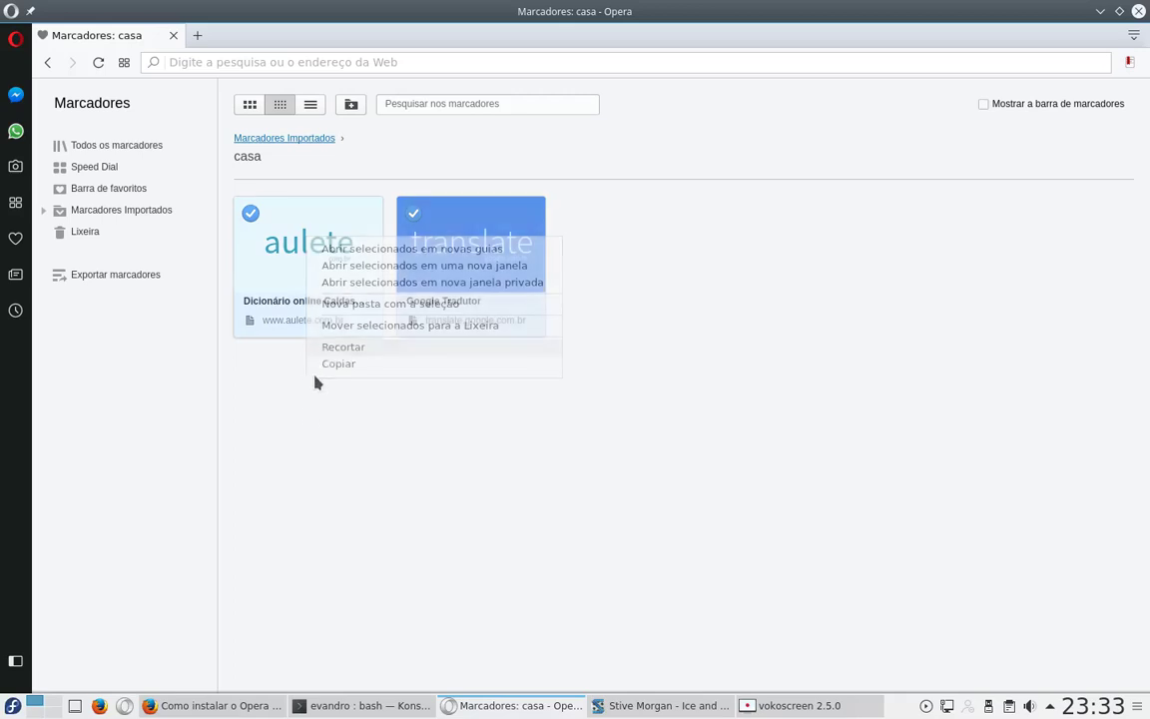
{"action": "left_click_drag", "start_coordinate": [559, 238], "coordinate": [270, 270]}
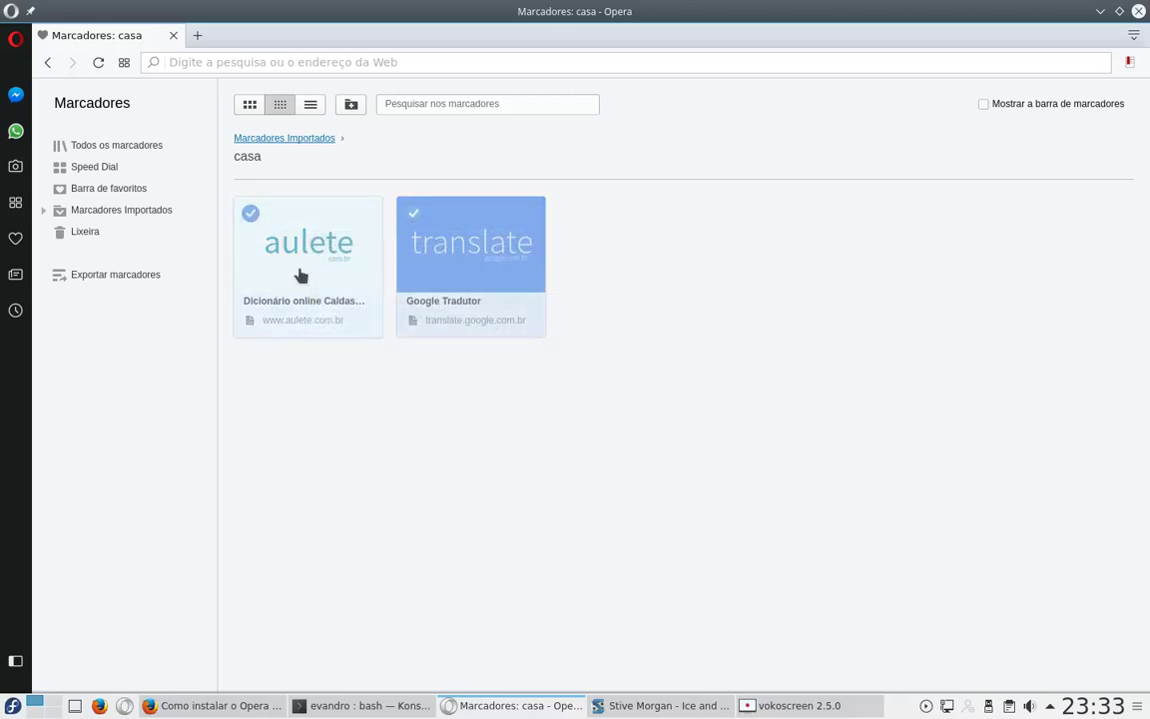
{"action": "right_click", "coordinate": [299, 275]}
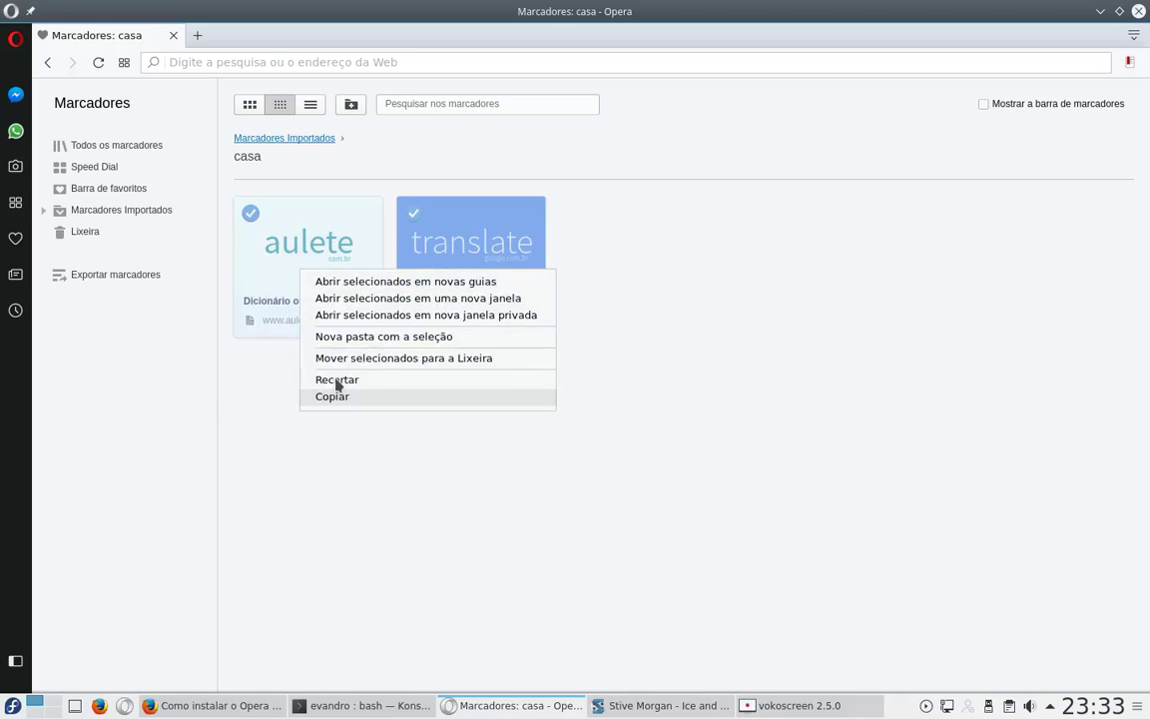
{"action": "left_click", "coordinate": [349, 381]}
- Delete Gearbest from the Speed Dial folder and paste the aulete and Google Tradutor bookmarks there
{"action": "left_click", "coordinate": [104, 174]}
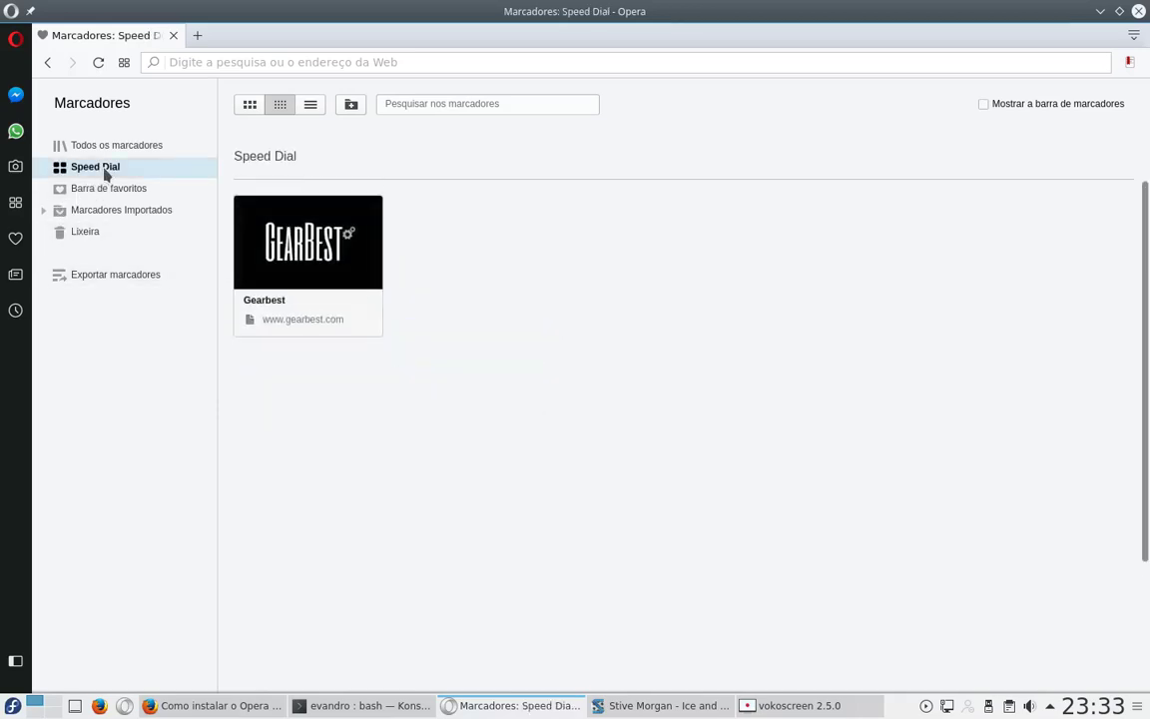
{"action": "mouse_move", "coordinate": [308, 250]}
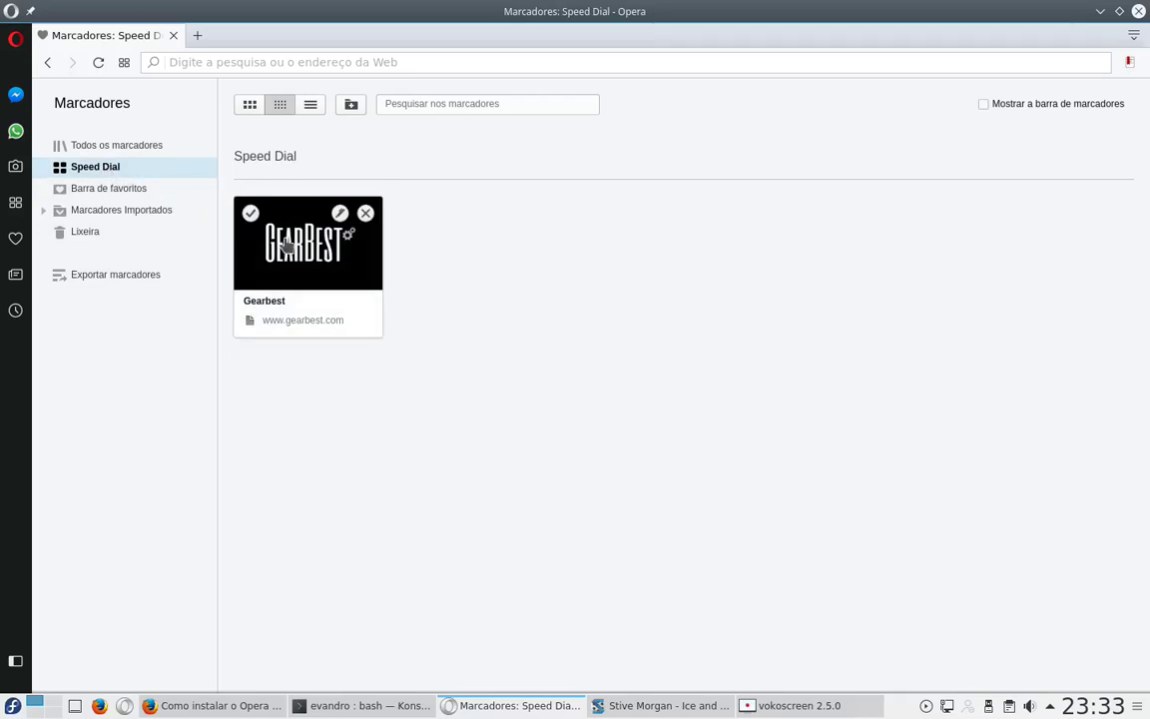
{"action": "left_click", "coordinate": [366, 214]}
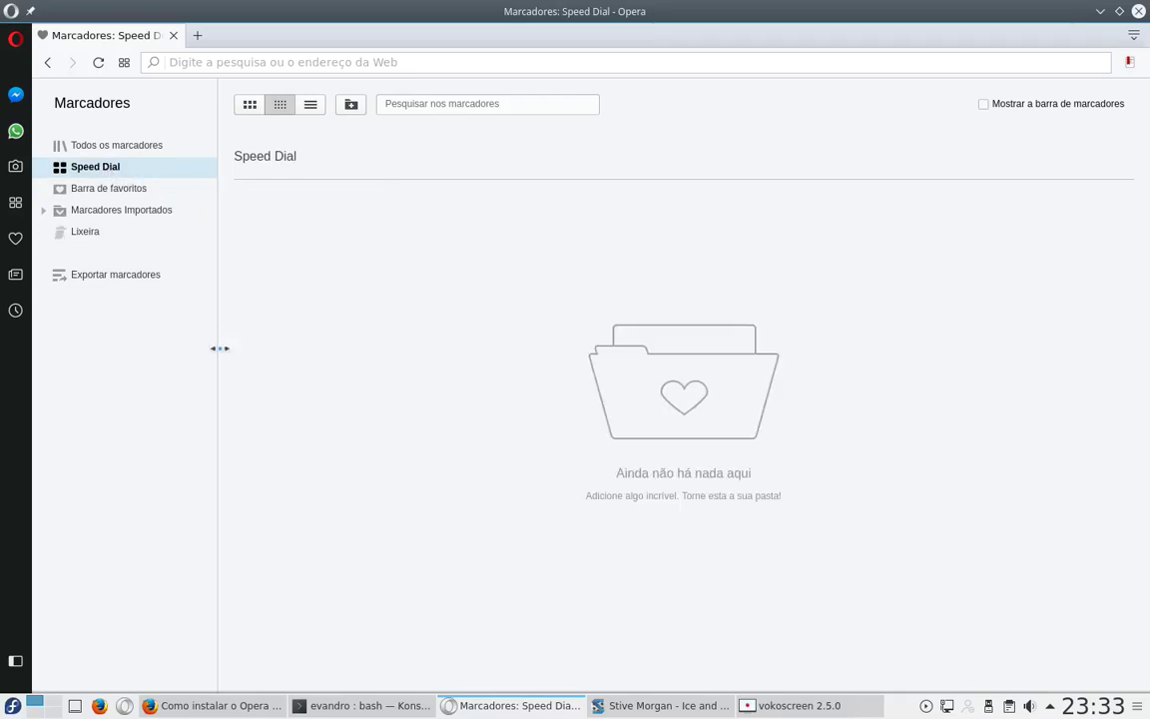
{"action": "left_click", "coordinate": [196, 36]}
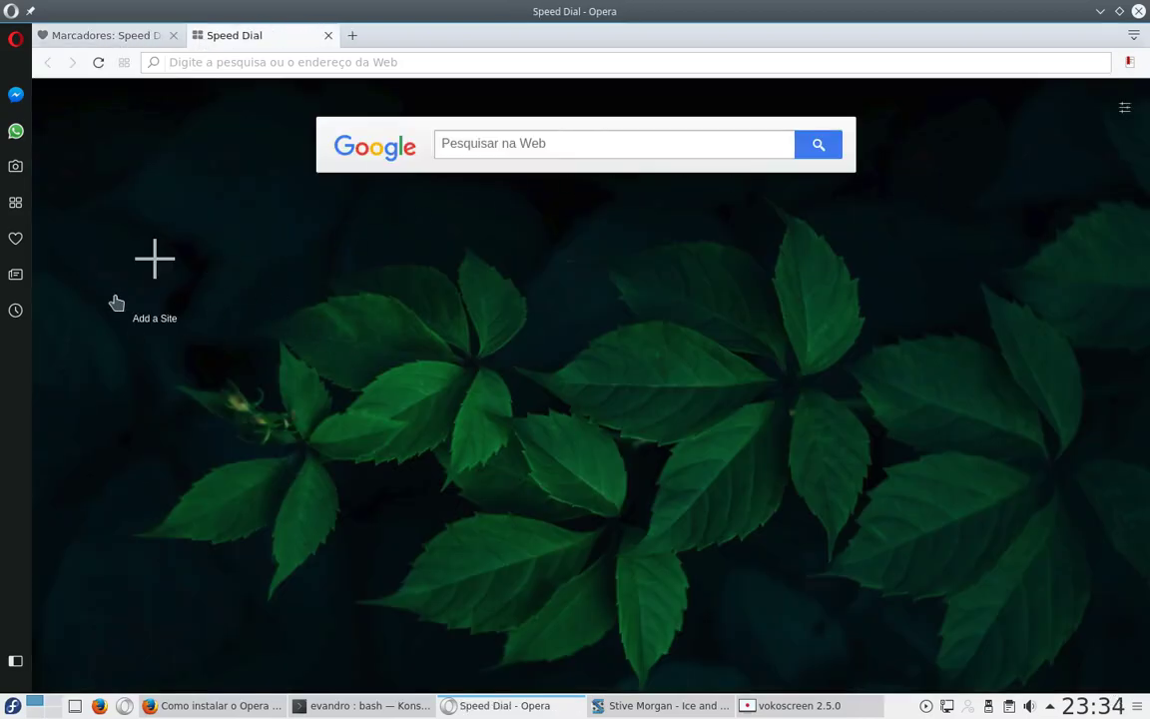
{"action": "left_click", "coordinate": [328, 36]}
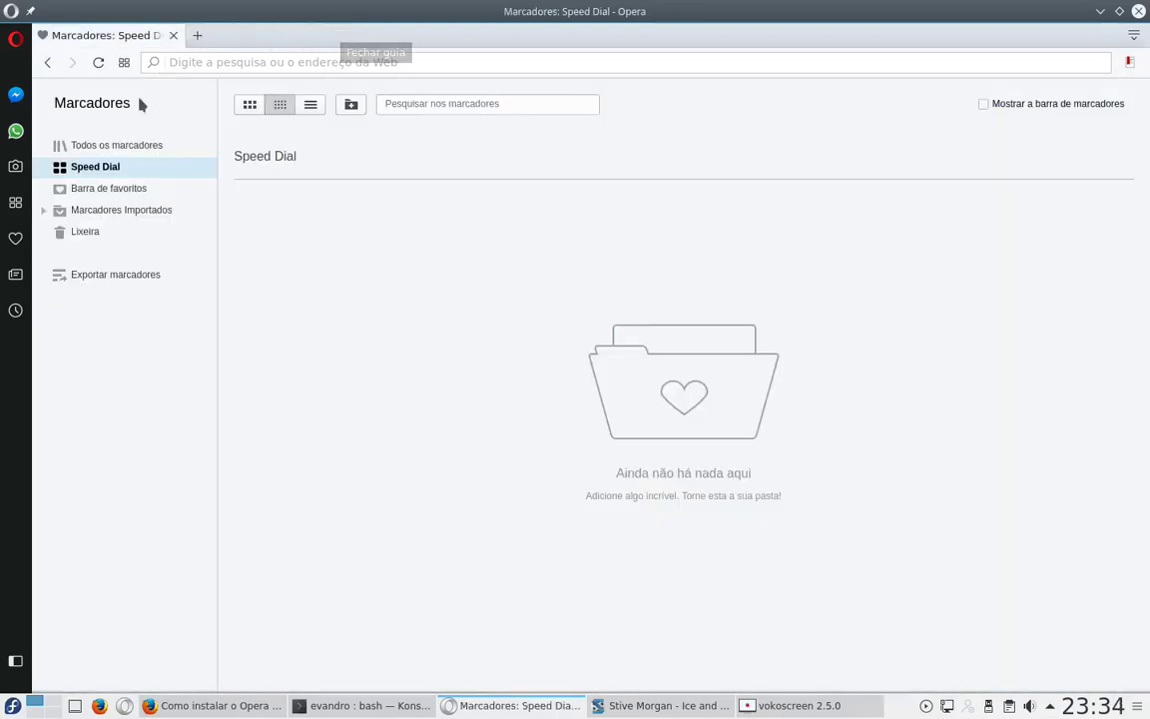
{"action": "right_click", "coordinate": [317, 236]}
{"action": "left_click", "coordinate": [384, 290]}
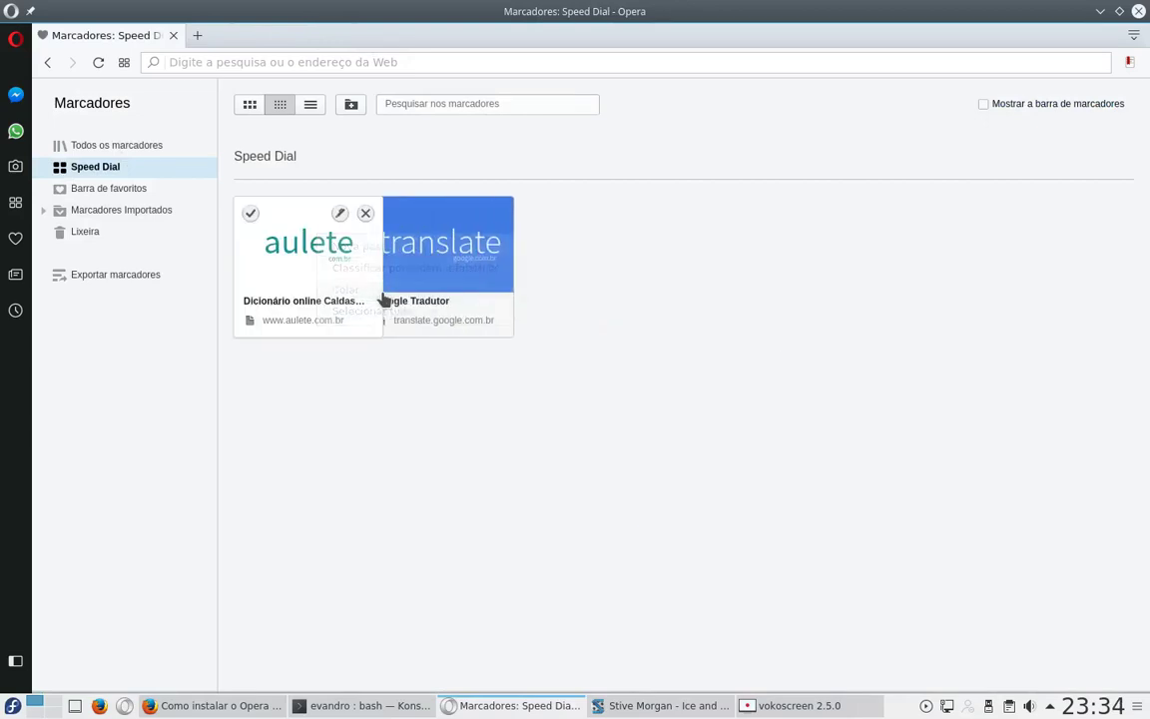
- Check the new Speed Dial tiles by opening the aulete dictionary site and going back
{"action": "left_click", "coordinate": [197, 35]}
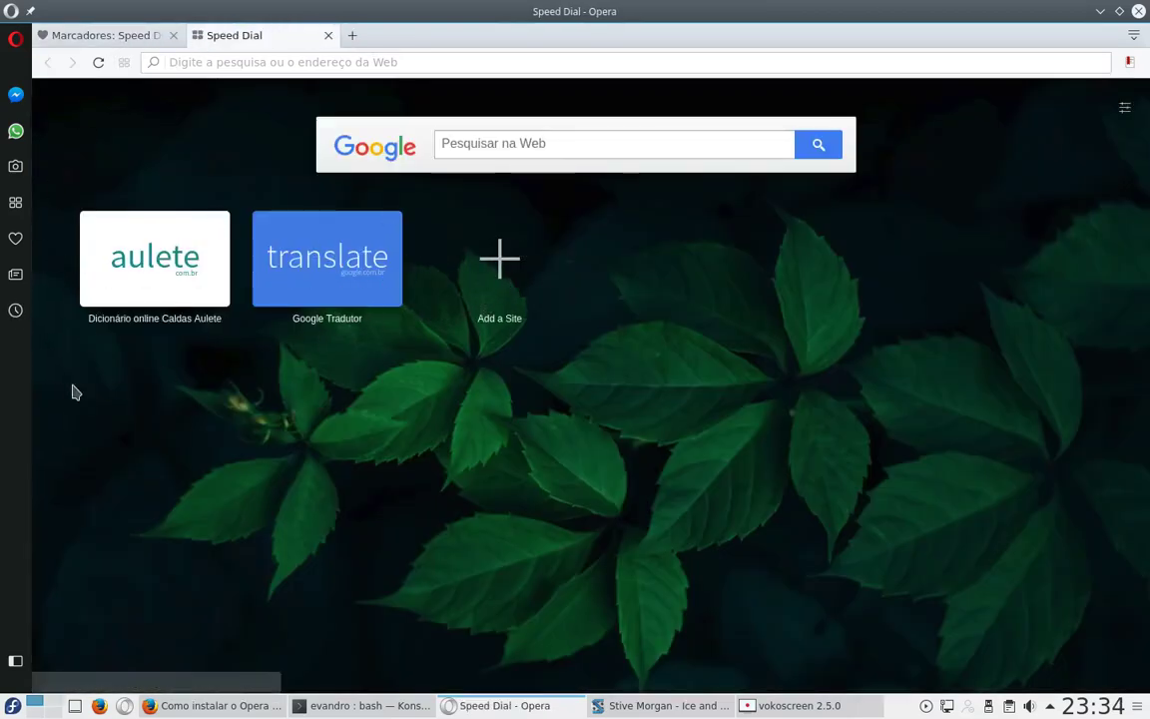
{"action": "left_click", "coordinate": [190, 266]}
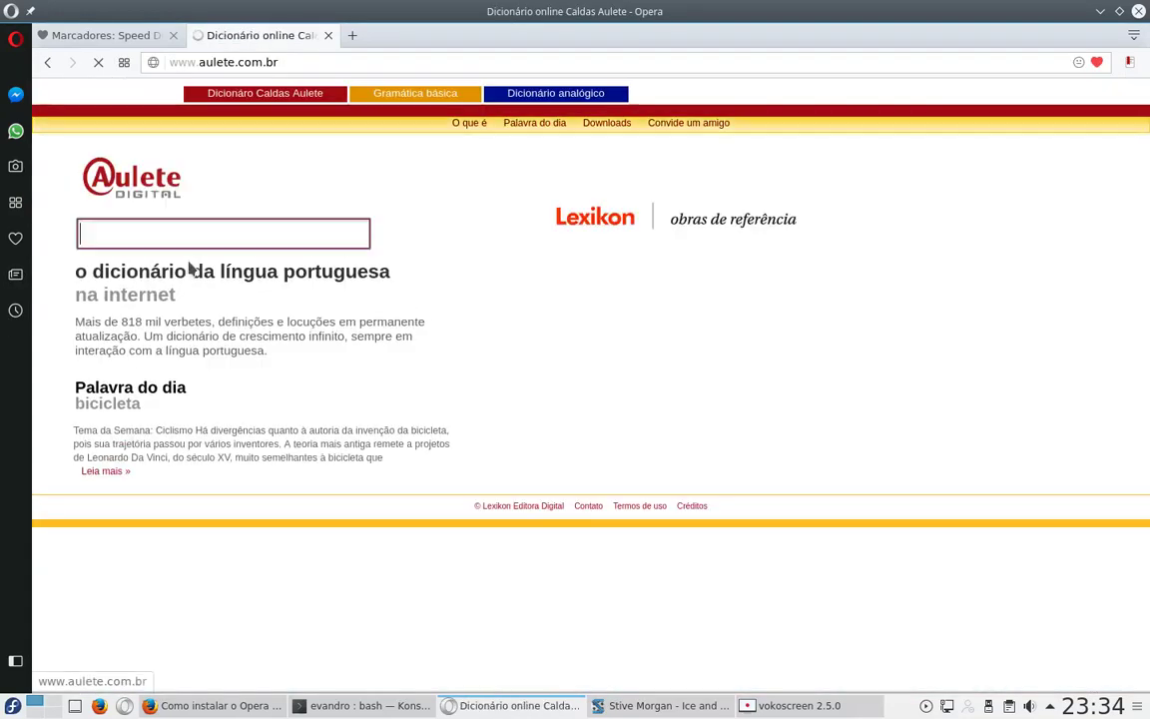
{"action": "left_click", "coordinate": [45, 64]}
{"action": "left_click", "coordinate": [125, 37]}
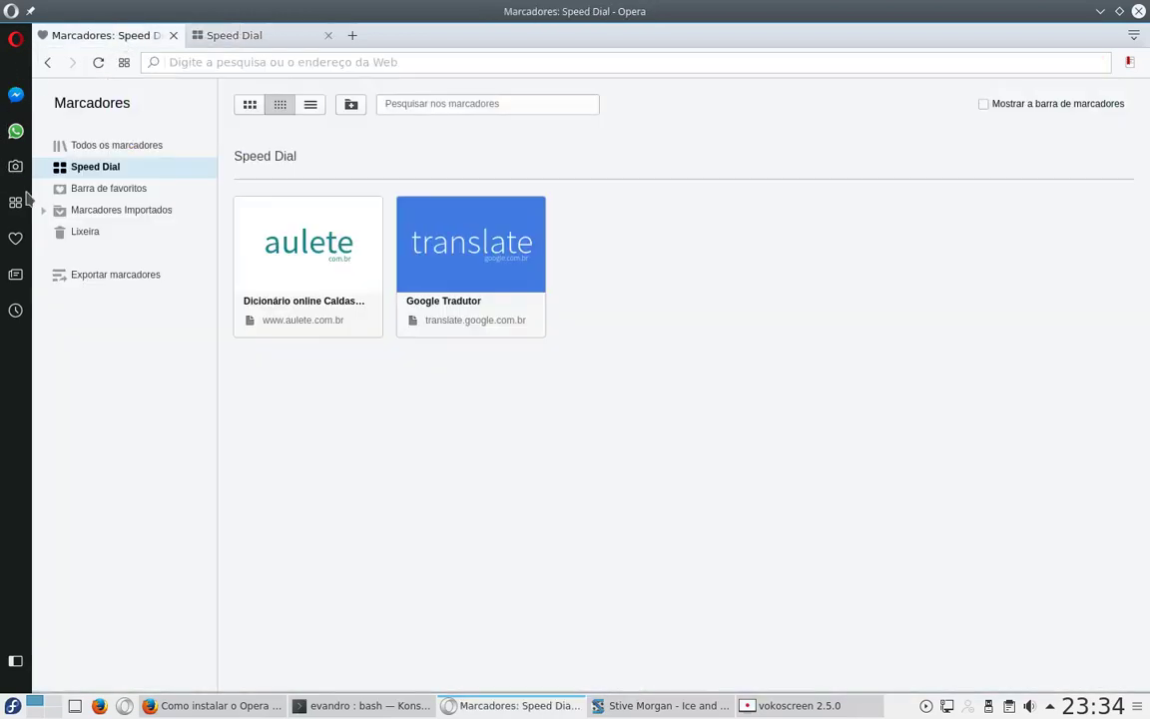
- Delete the empty casa folder and open the imported Barra de favoritos folder's four bookmarks
{"action": "left_click", "coordinate": [103, 213]}
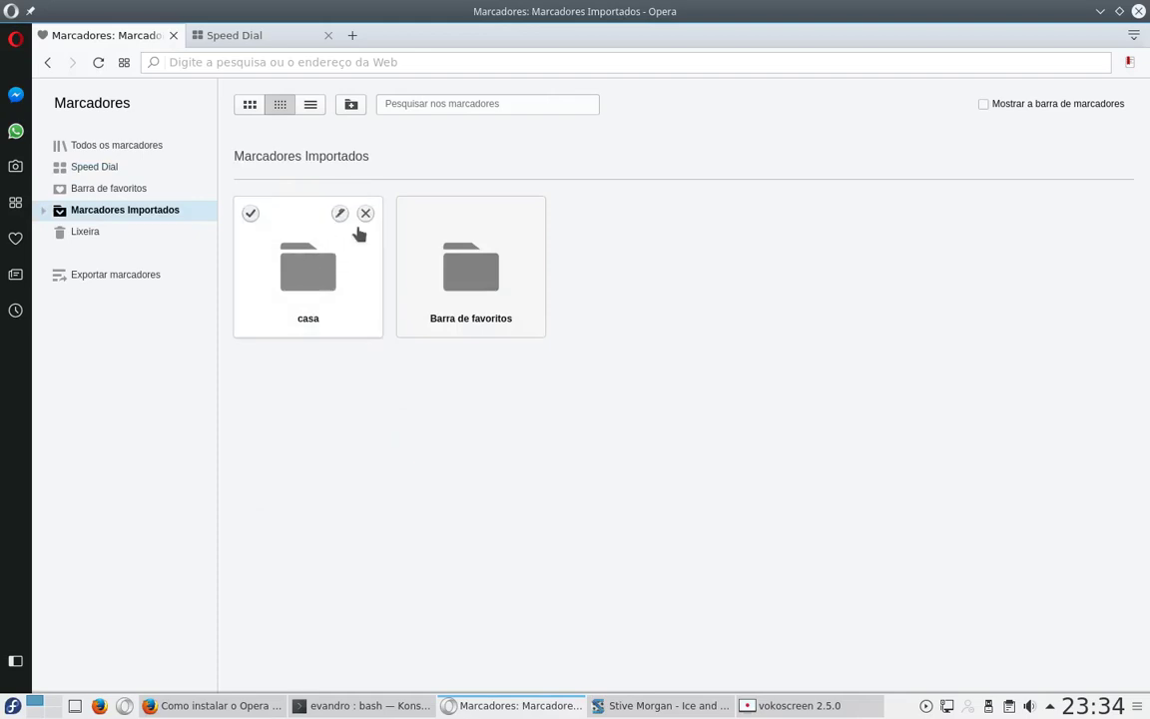
{"action": "left_click", "coordinate": [366, 213]}
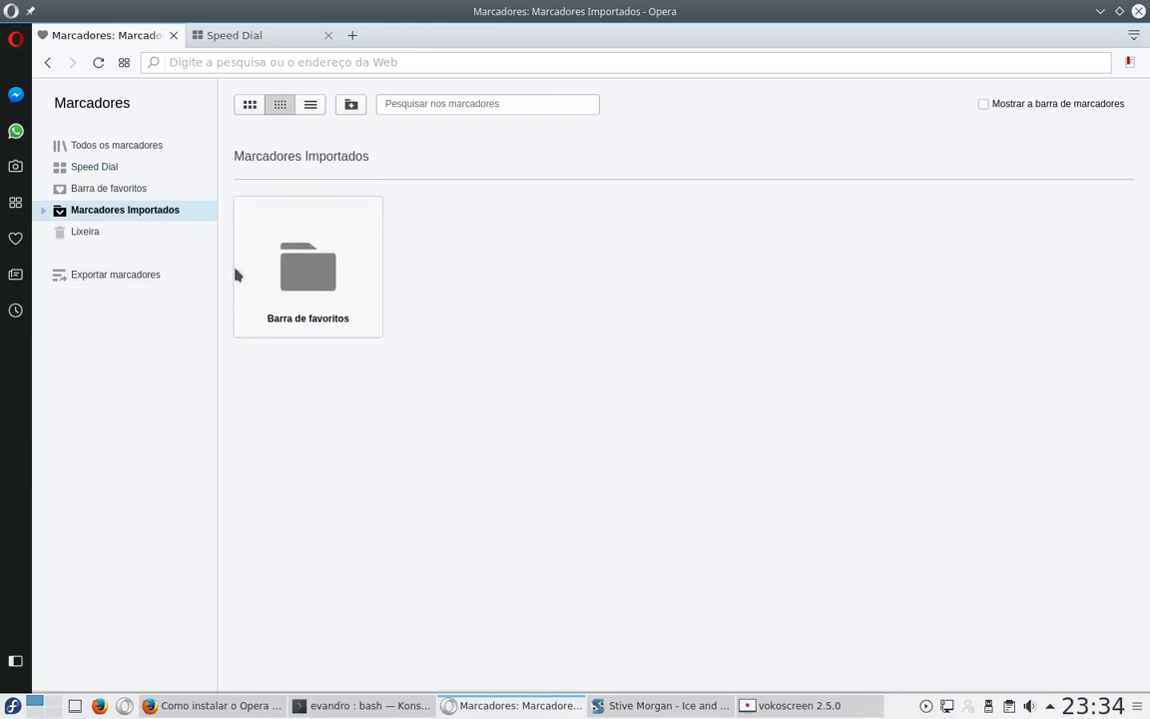
{"action": "left_click", "coordinate": [282, 240]}
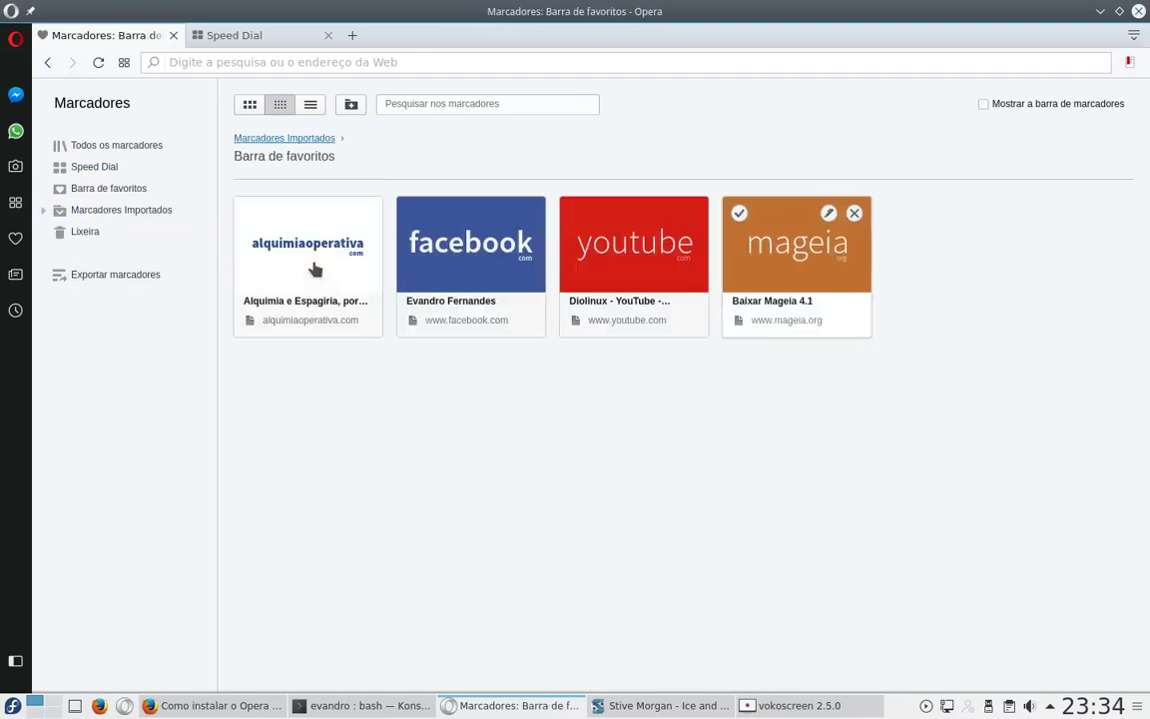
{"action": "left_click_drag", "start_coordinate": [1063, 371], "coordinate": [288, 235]}
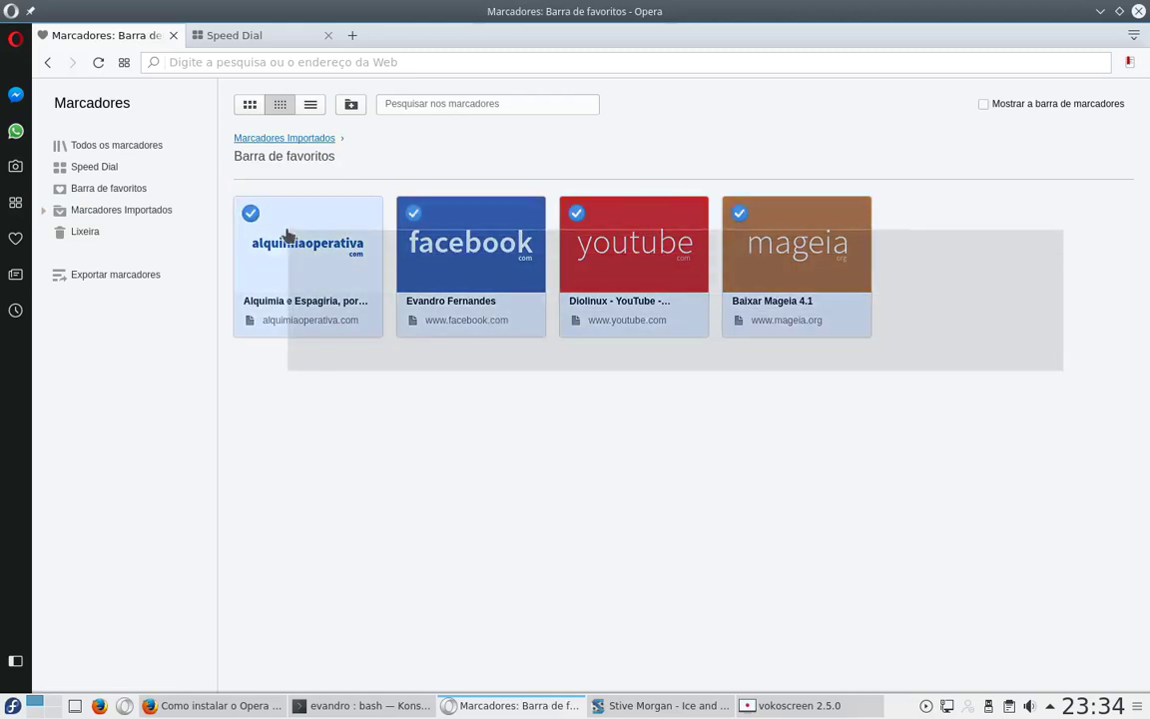
{"action": "right_click", "coordinate": [318, 262]}
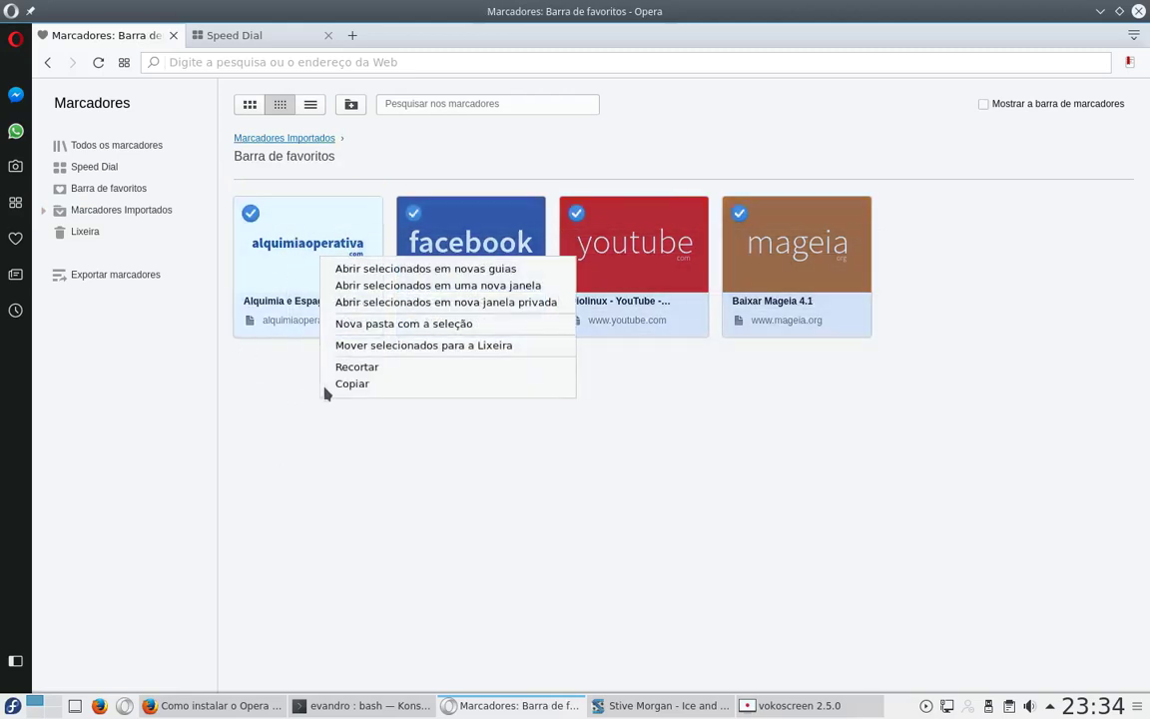
{"action": "key", "text": "Escape"}
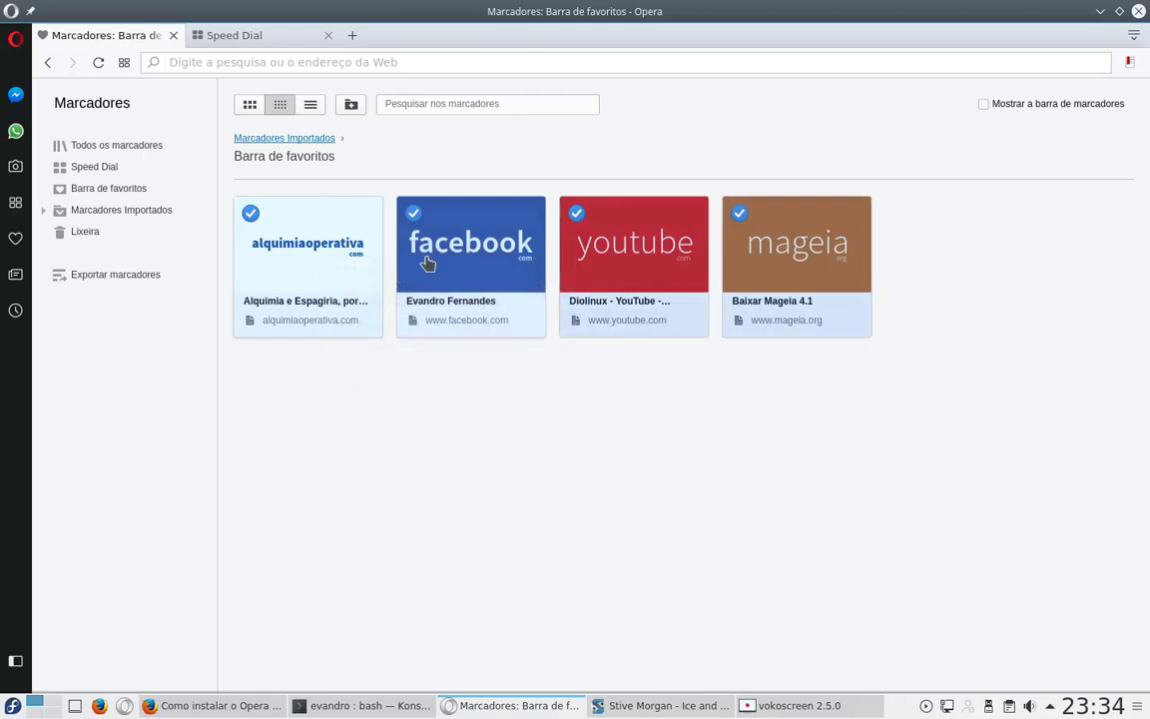
{"action": "left_click", "coordinate": [316, 250]}
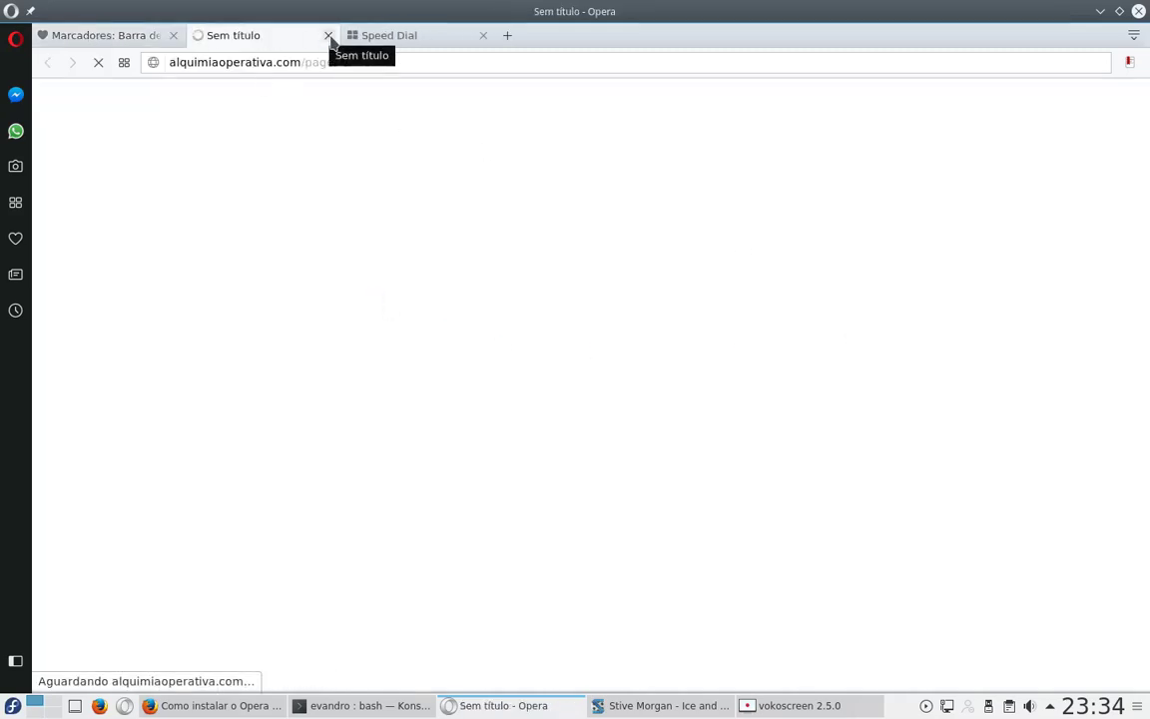
{"action": "left_click", "coordinate": [329, 35]}
- Cut alquimiaoperativa, Facebook, YouTube and Mageia and paste them into the Barra de favoritos folder
{"action": "mouse_move", "coordinate": [986, 217]}
{"action": "left_mouse_down"}
{"action": "mouse_move", "coordinate": [264, 289]}
{"action": "mouse_move", "coordinate": [322, 287]}
{"action": "left_mouse_up"}
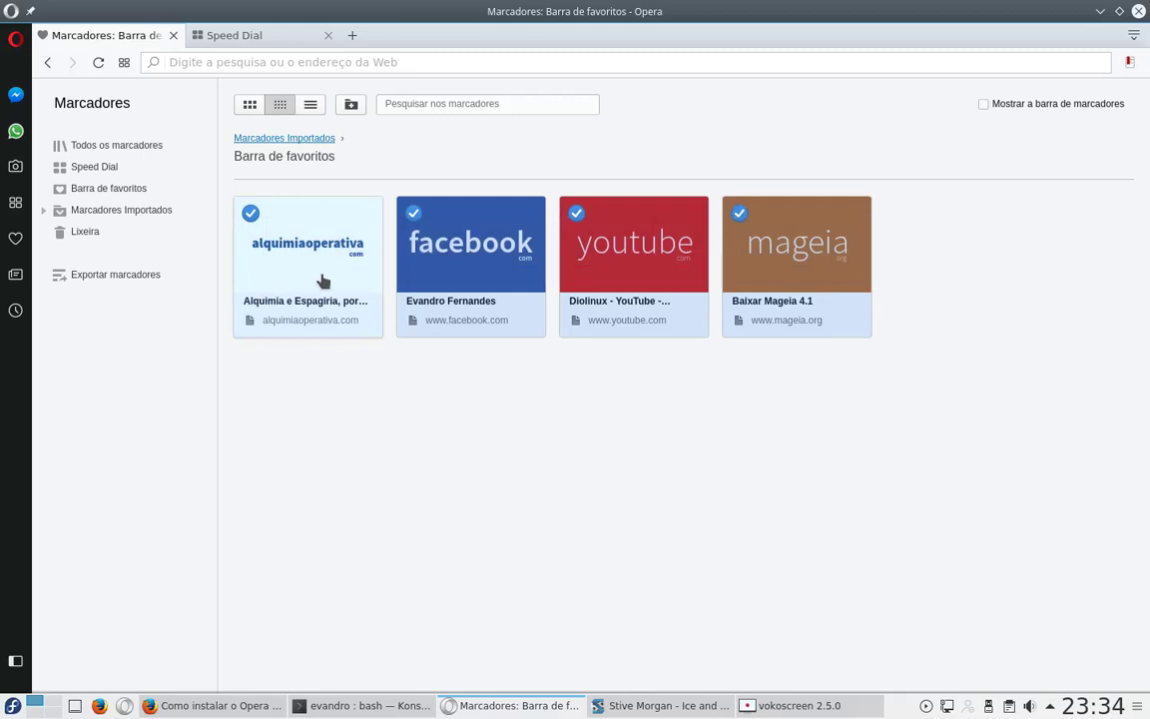
{"action": "right_click", "coordinate": [322, 274]}
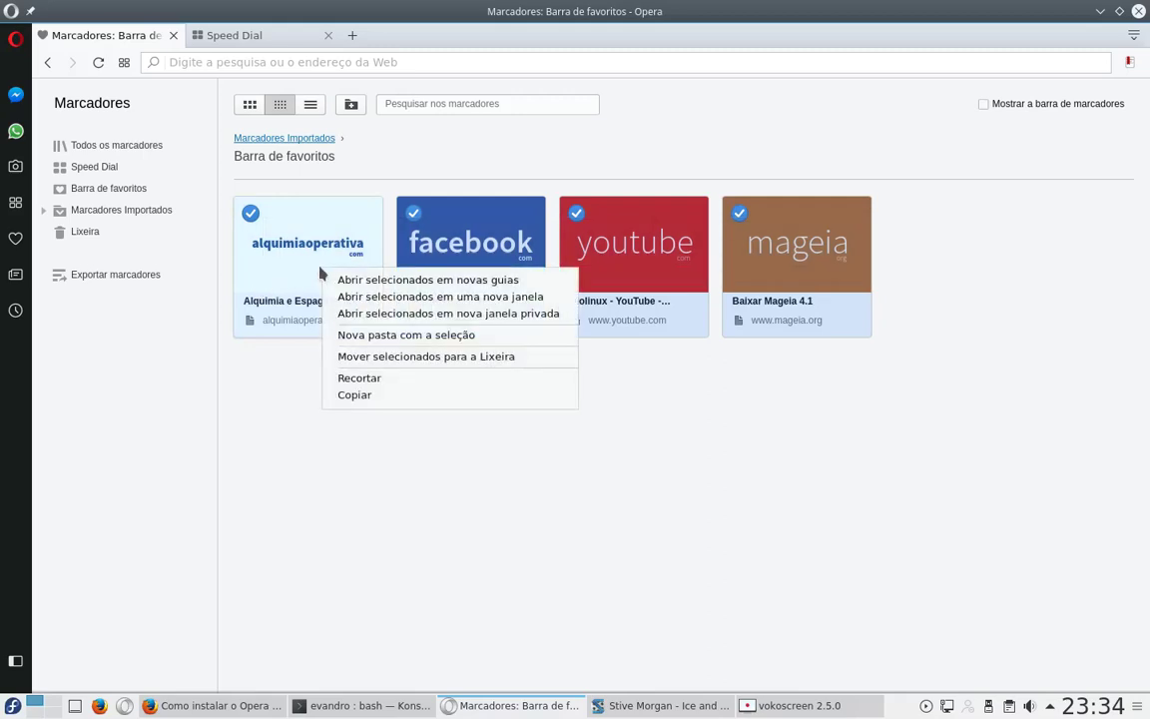
{"action": "left_click", "coordinate": [373, 383]}
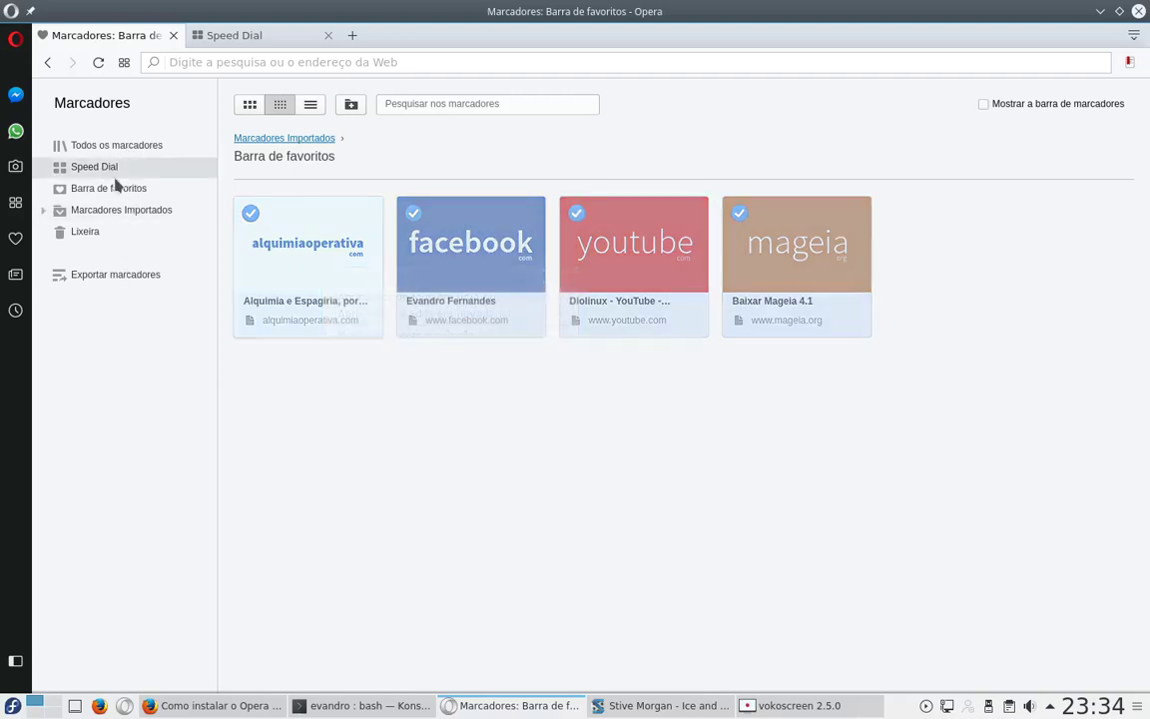
{"action": "left_click", "coordinate": [116, 187]}
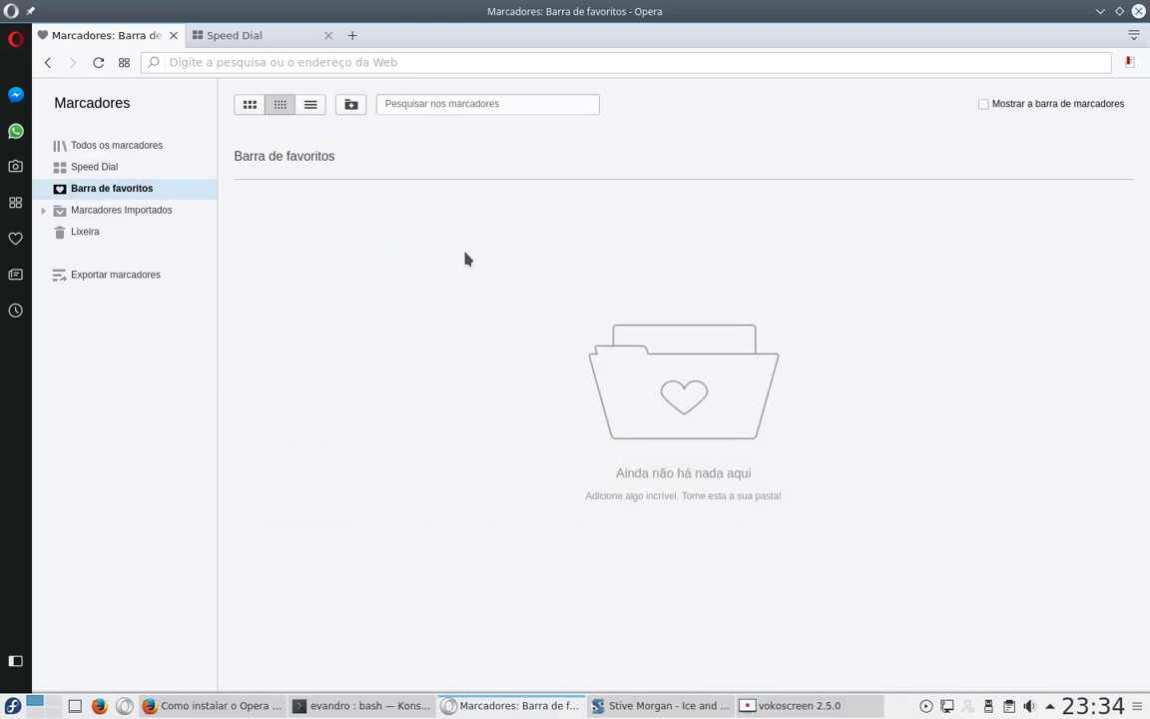
{"action": "right_click", "coordinate": [470, 298]}
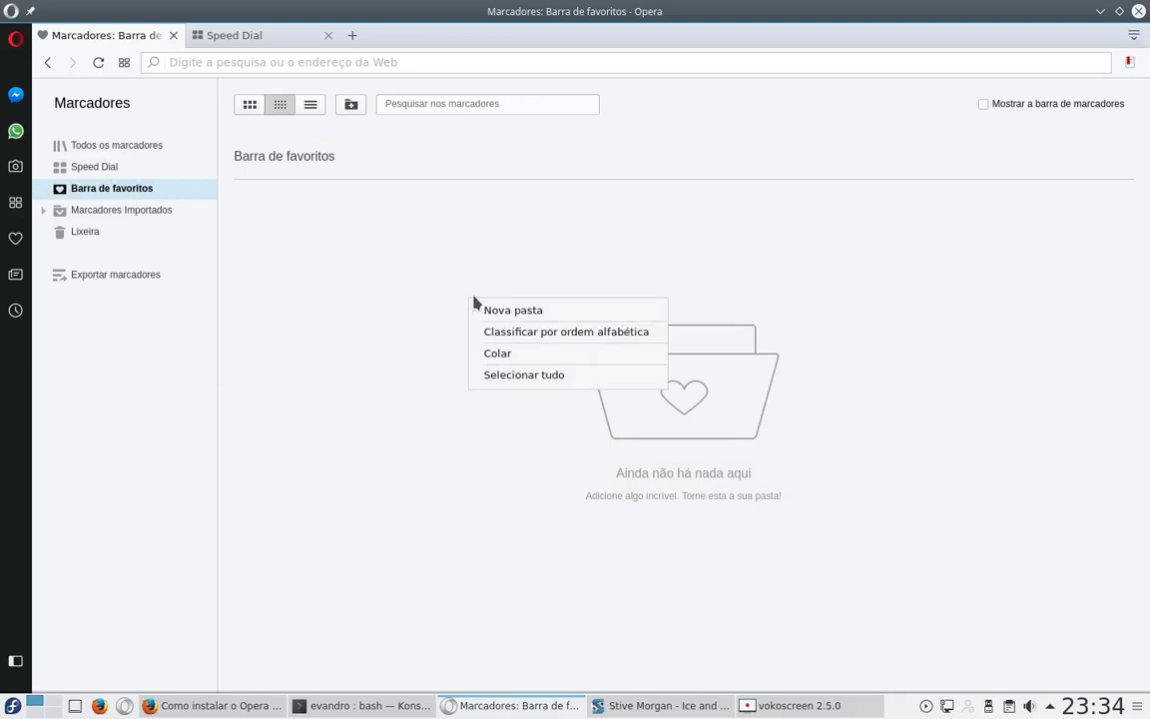
{"action": "left_click", "coordinate": [497, 354]}
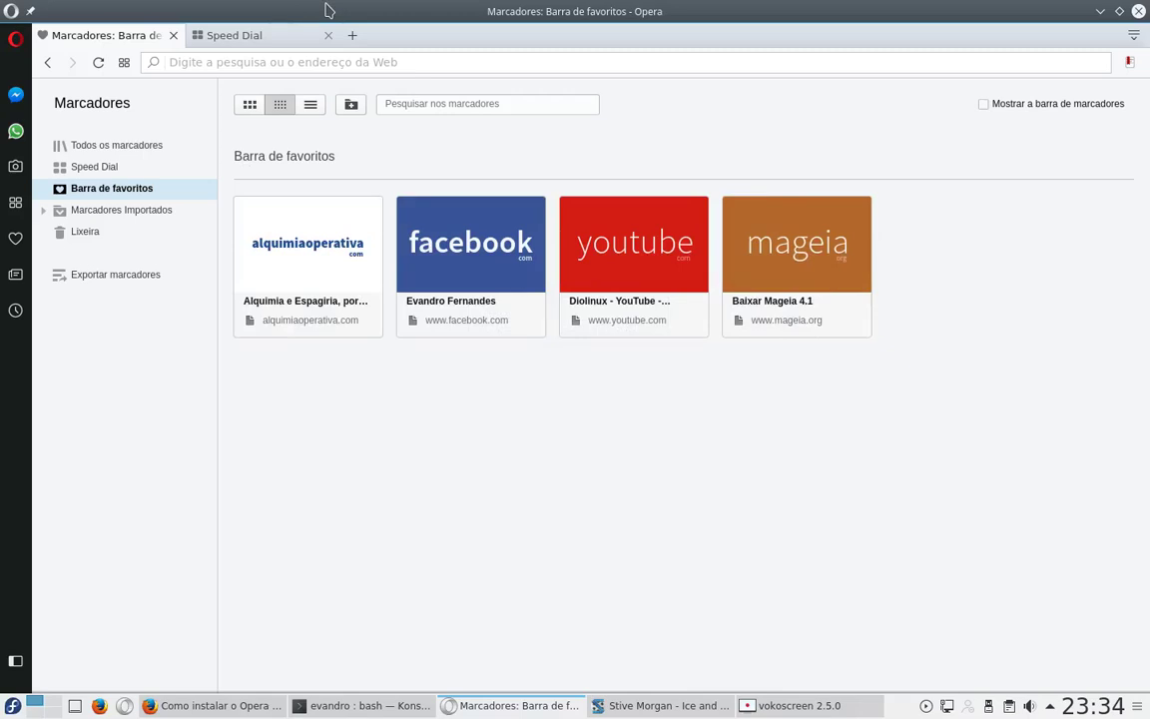
{"action": "left_click", "coordinate": [352, 35]}
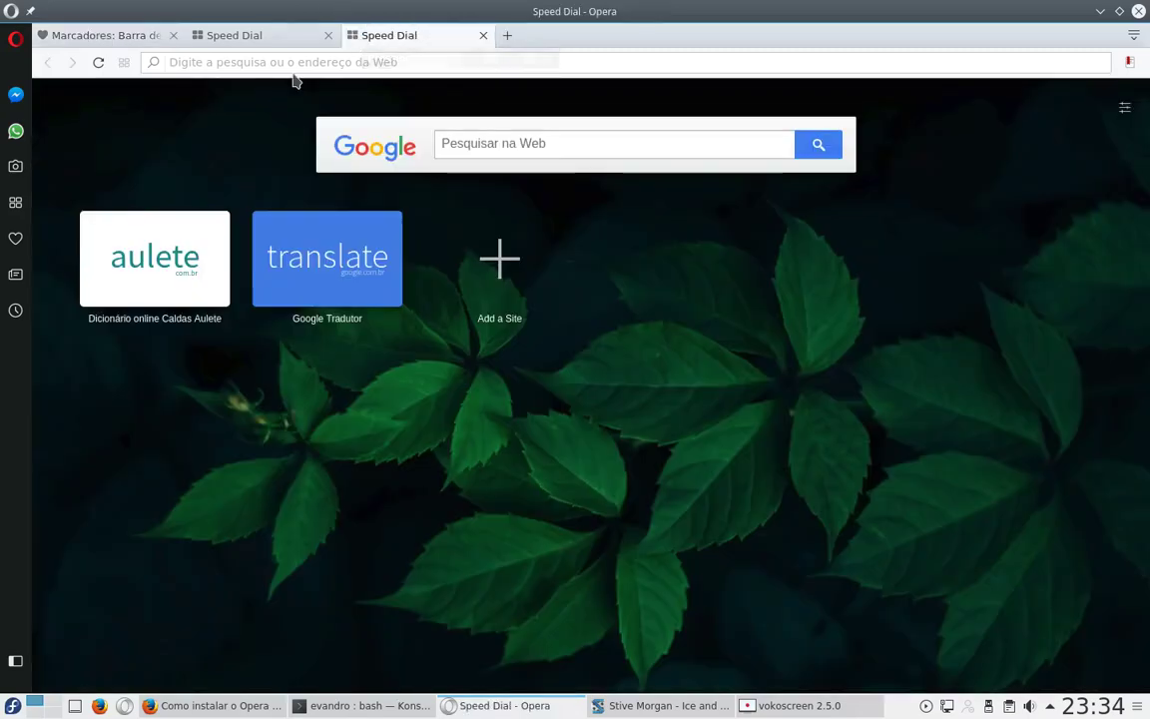
{"action": "left_click", "coordinate": [112, 35]}
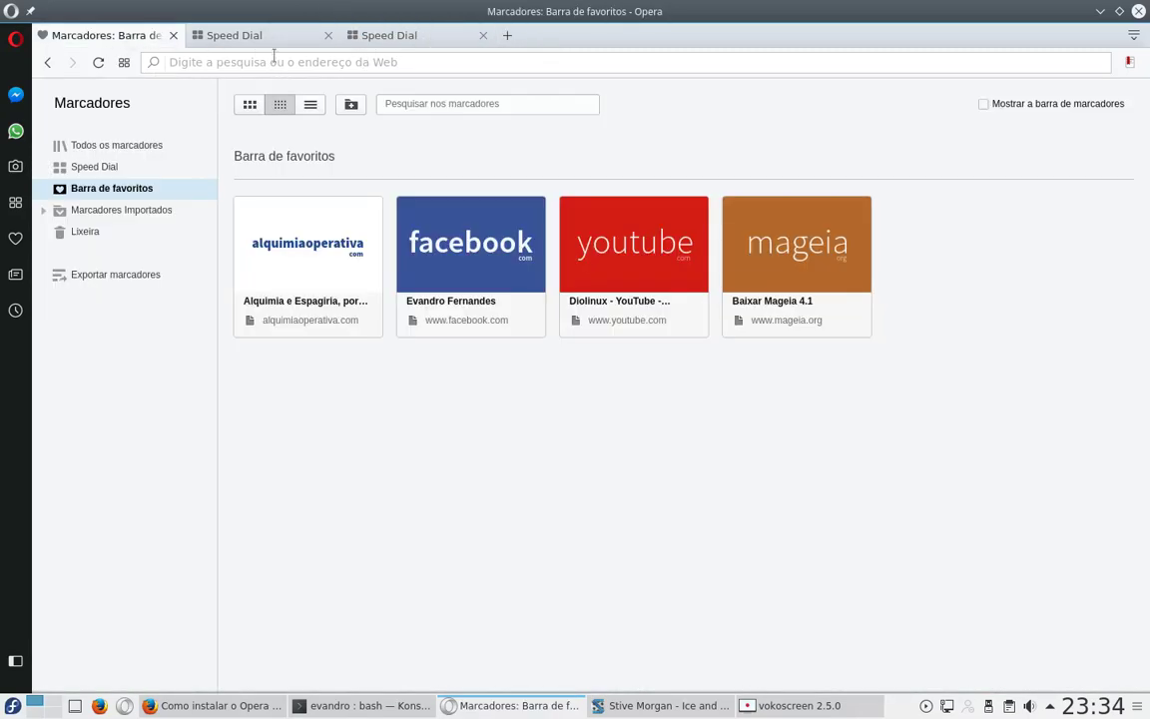
- Turn on 'Mostrar a barra de marcadores' to show the four bookmarks, then return to Speed Dial
{"action": "left_click", "coordinate": [983, 105]}
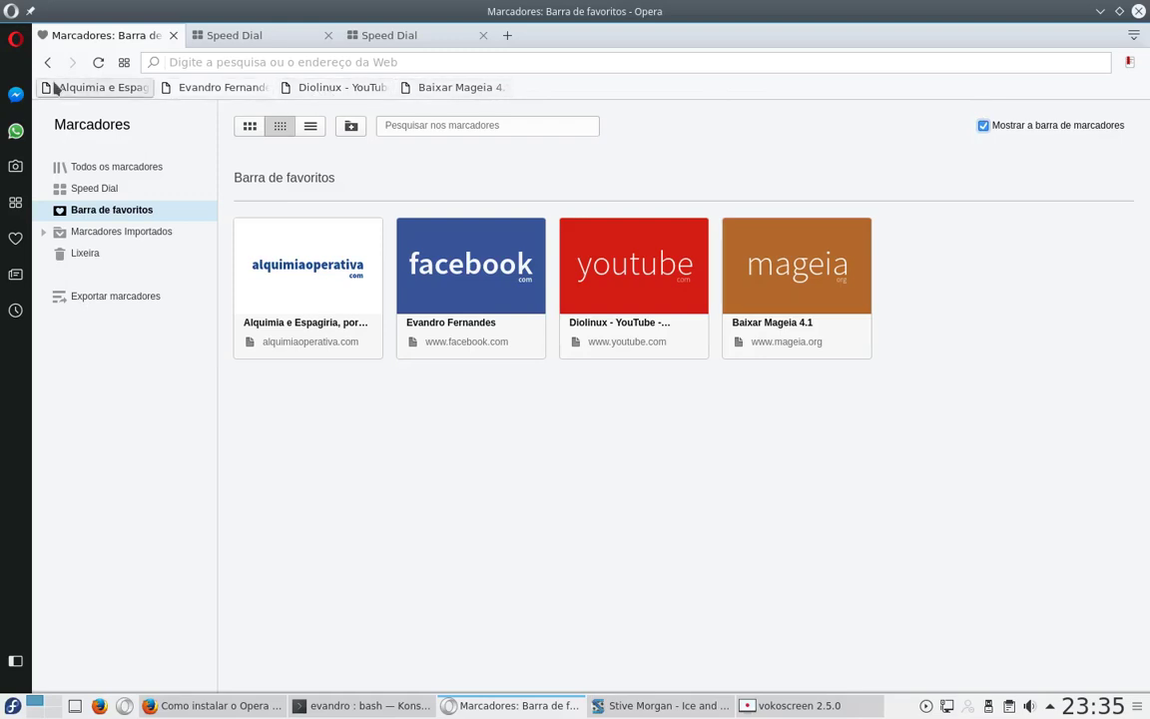
{"action": "left_click", "coordinate": [411, 33]}
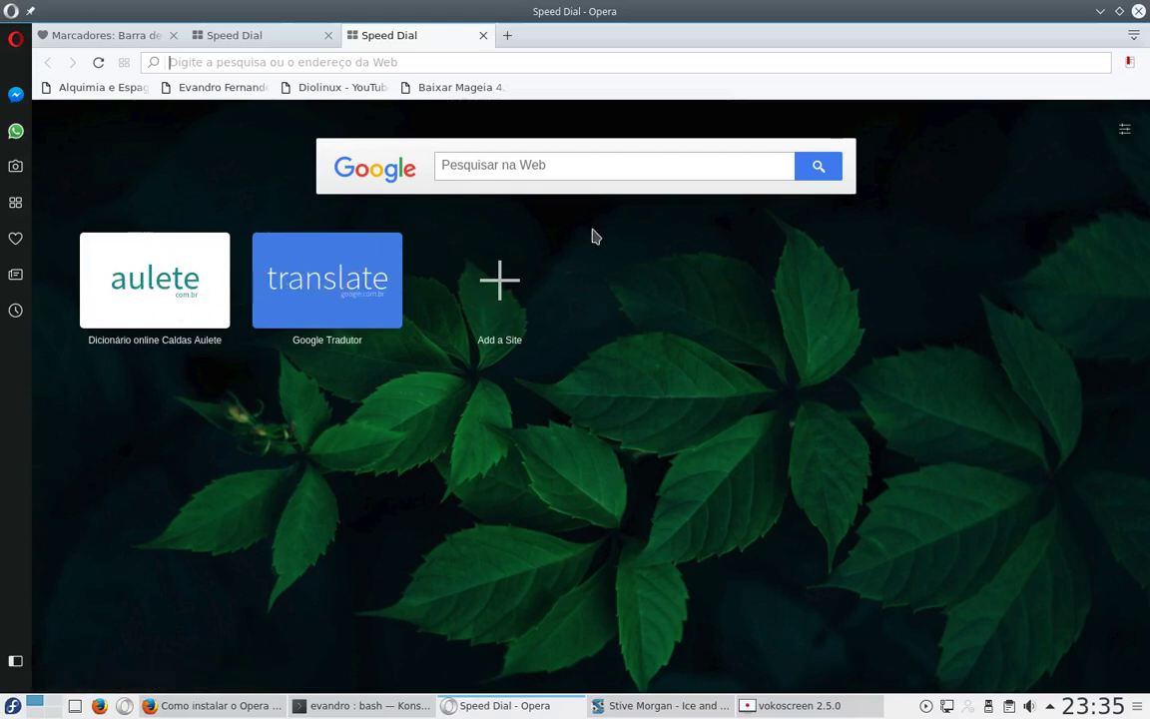
{"action": "left_click", "coordinate": [326, 66]}
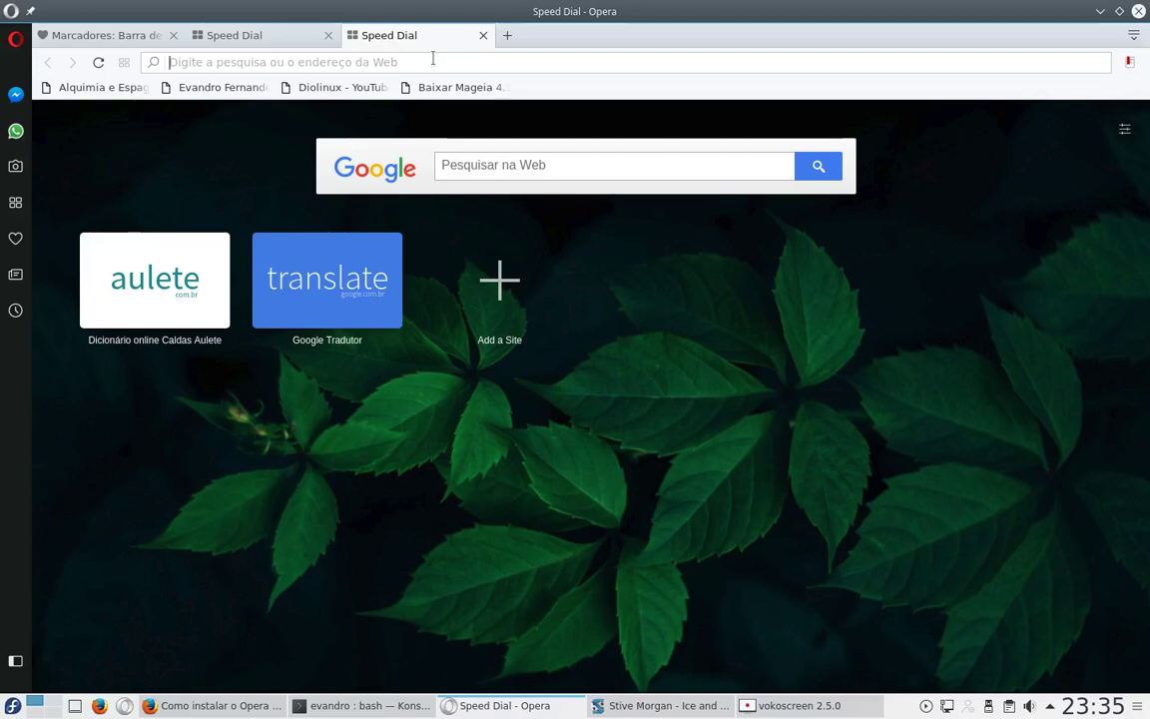
{"action": "type", "text": "www"}
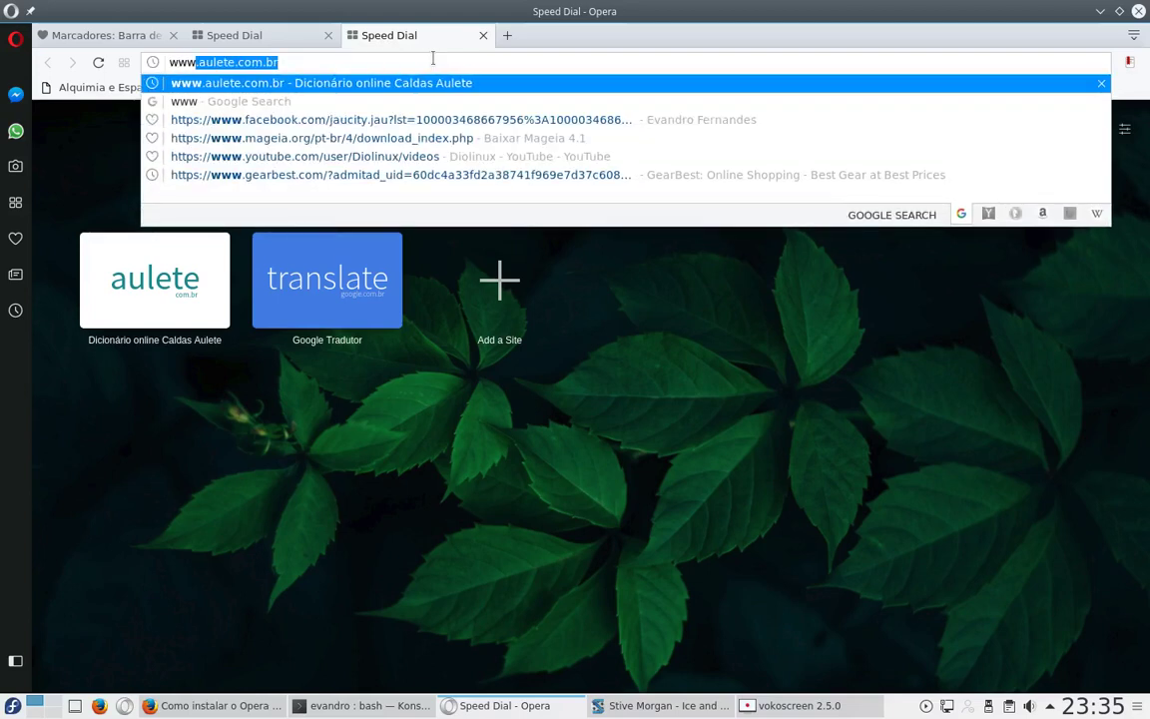
{"action": "type", "text": ".youtube.com"}
{"action": "key", "text": "Return"}
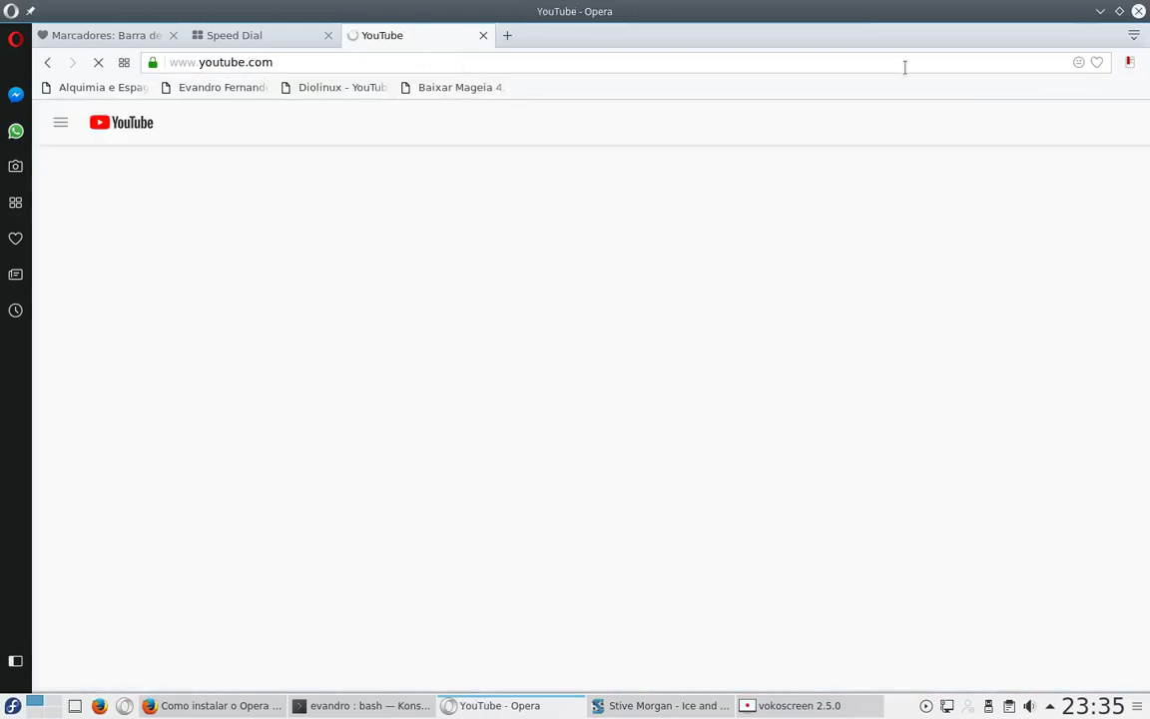
{"action": "left_click", "coordinate": [285, 32]}
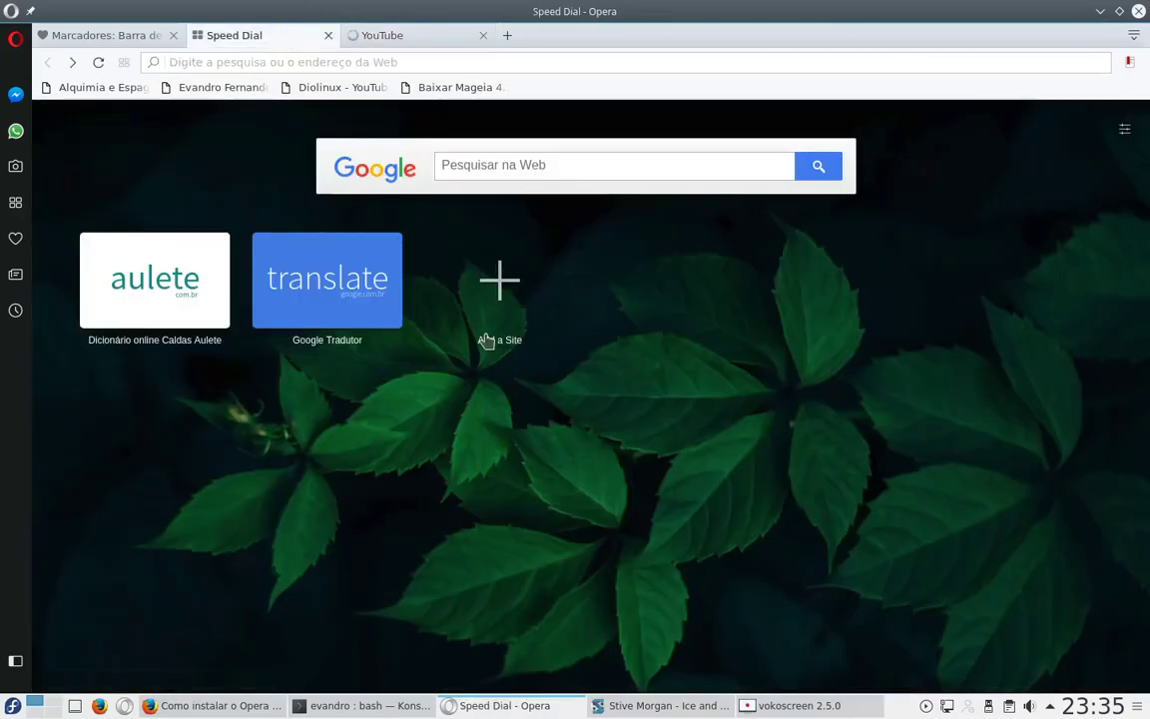
{"action": "left_click", "coordinate": [422, 35]}
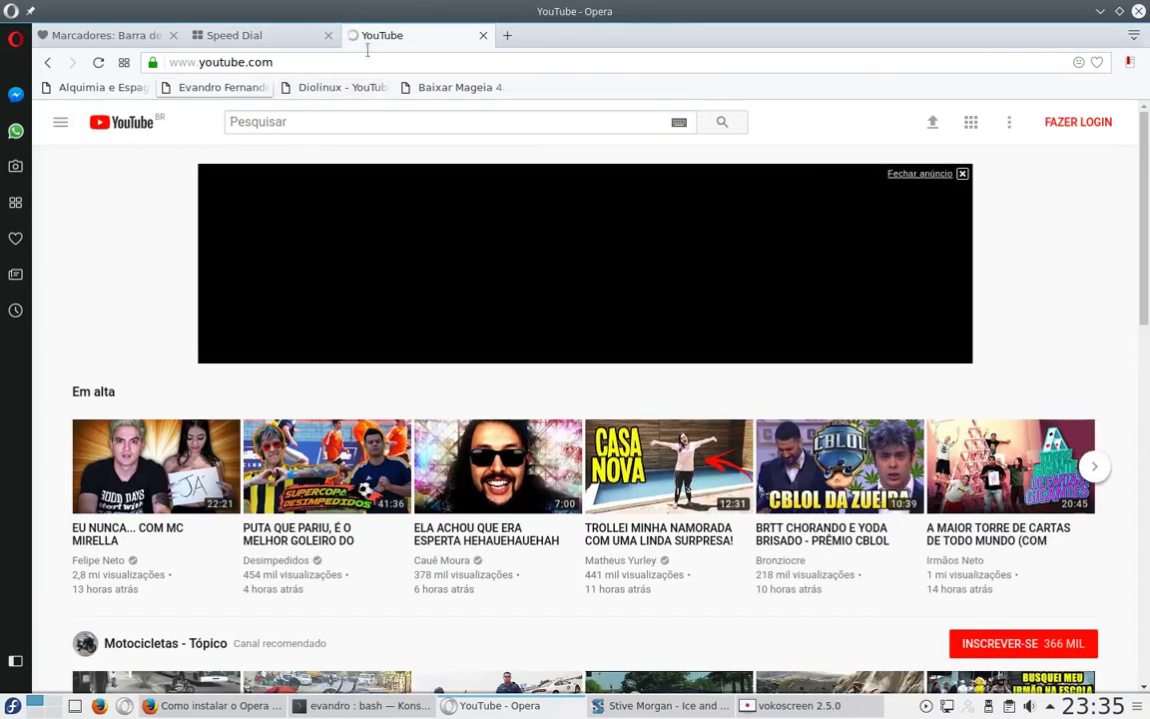
{"action": "left_click", "coordinate": [963, 173]}
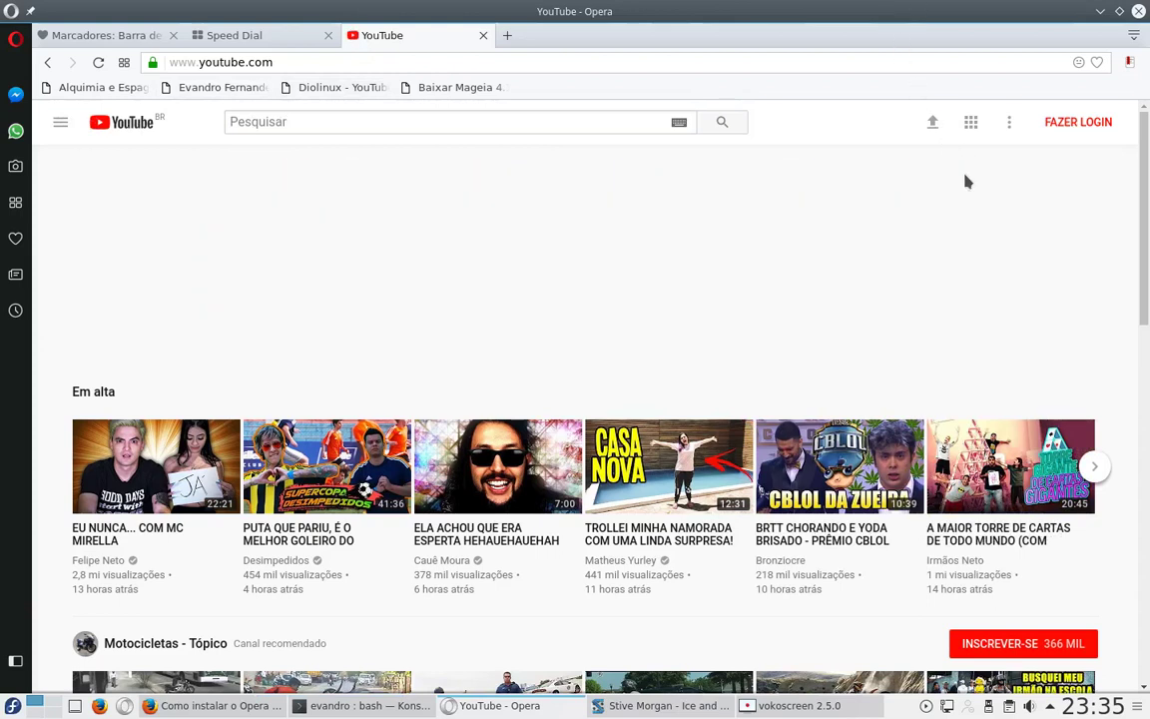
- Bookmark the YouTube page and file the bookmark under the Speed Dial folder
{"action": "left_click", "coordinate": [1097, 64]}
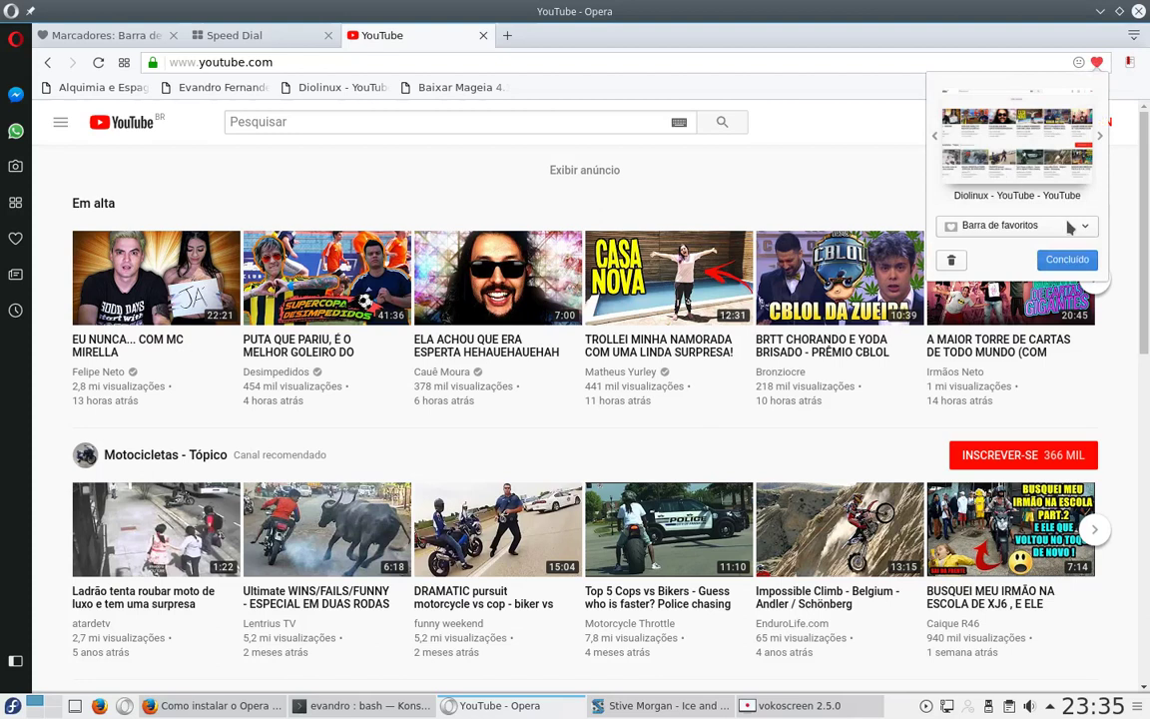
{"action": "left_click", "coordinate": [1088, 228]}
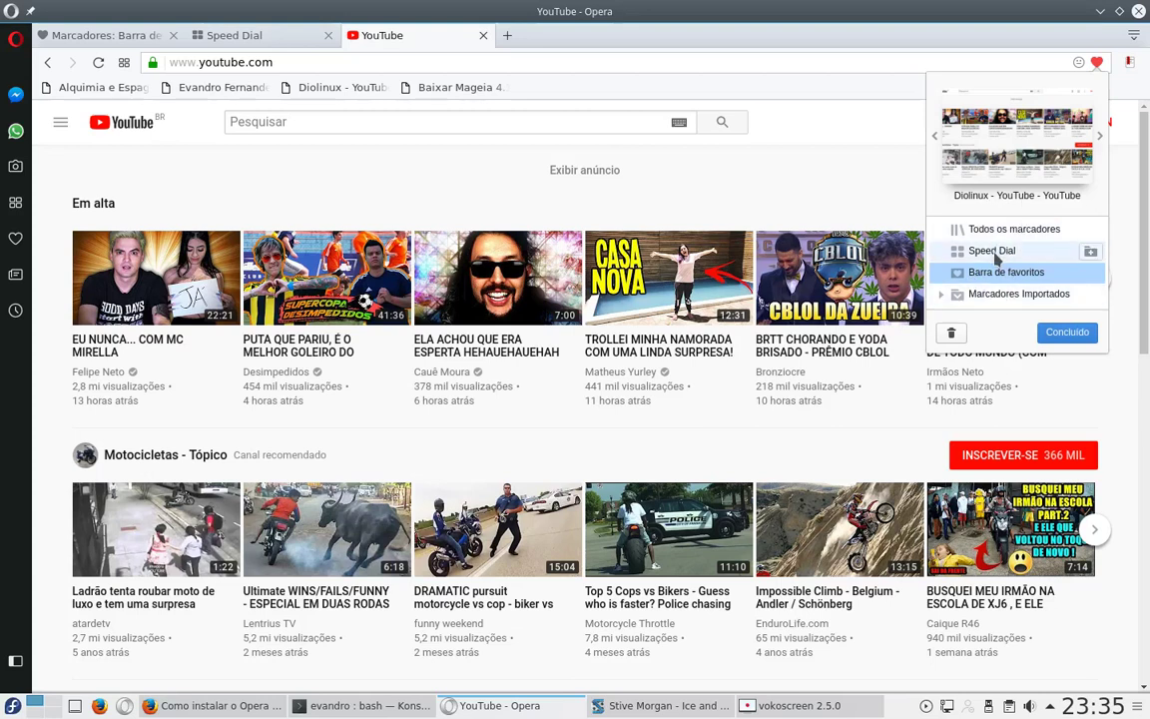
{"action": "left_click", "coordinate": [997, 252]}
{"action": "left_click", "coordinate": [1067, 333]}
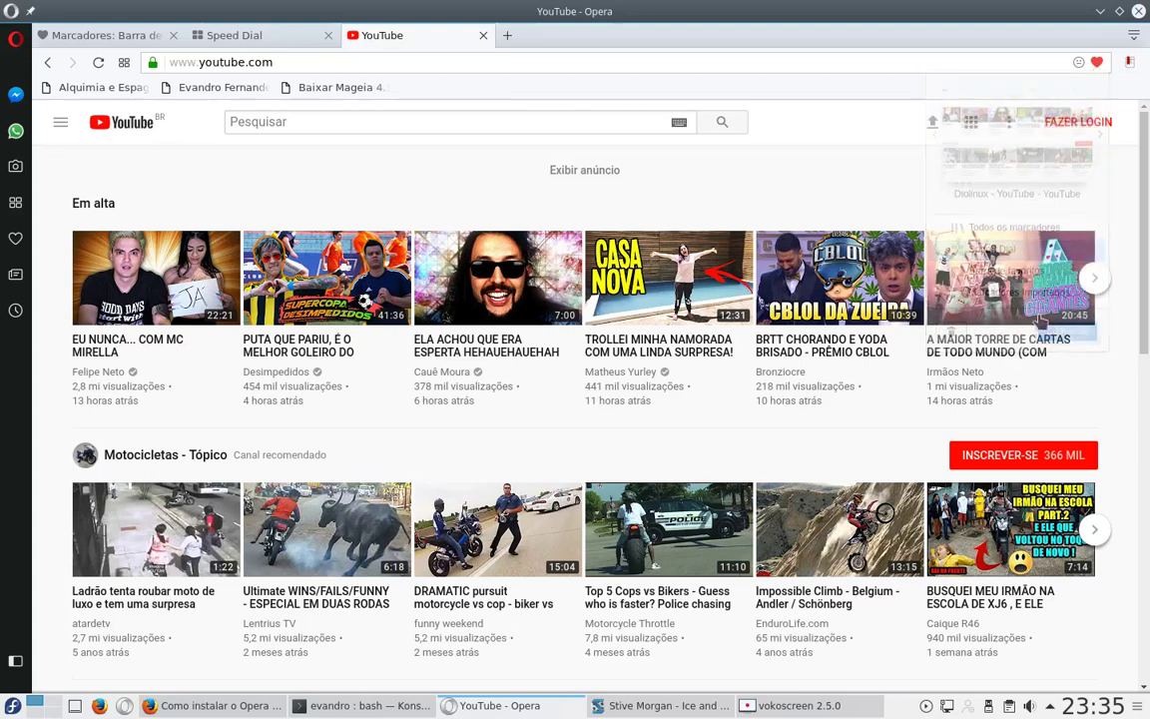
- Delete the Diolinux tile from Speed Dial and close the extra Speed Dial and YouTube tabs
{"action": "left_click", "coordinate": [507, 35]}
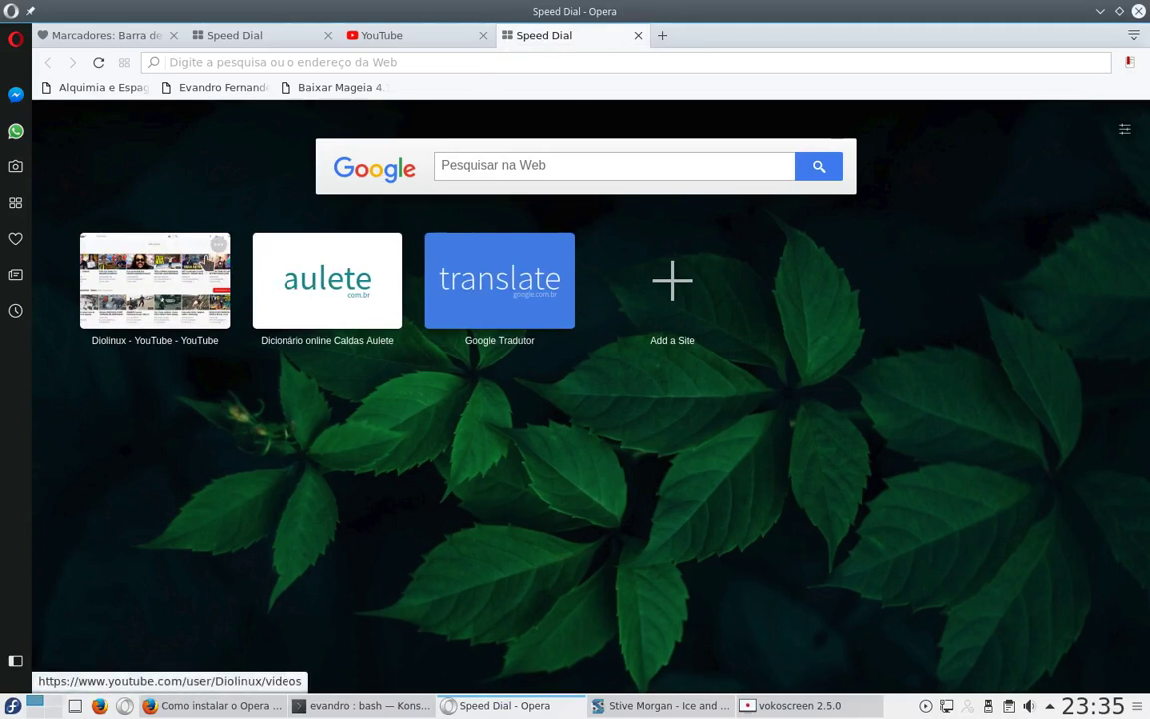
{"action": "left_click", "coordinate": [221, 250]}
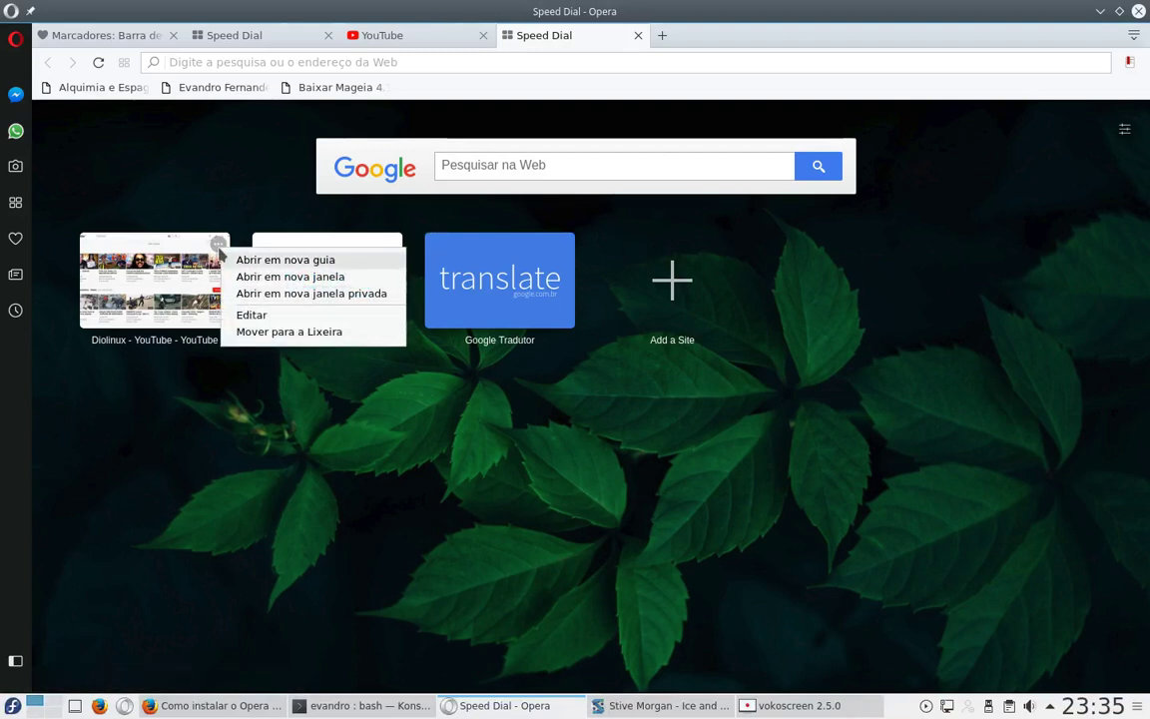
{"action": "left_click", "coordinate": [280, 332]}
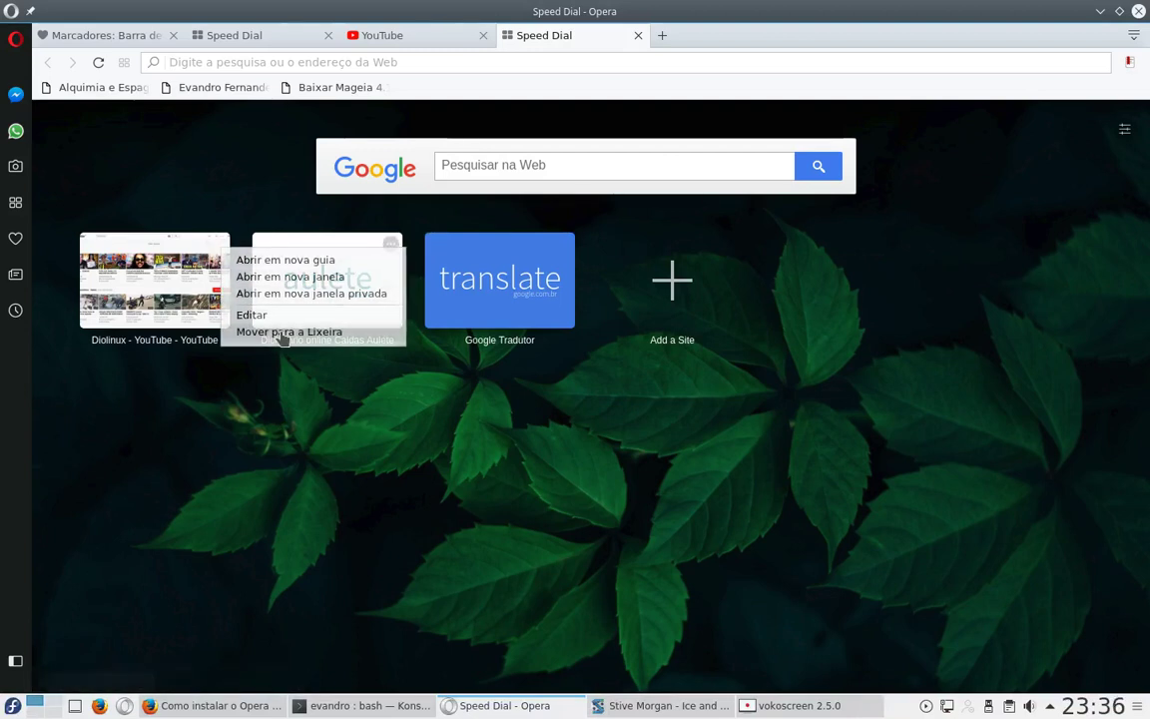
{"action": "left_click", "coordinate": [639, 35]}
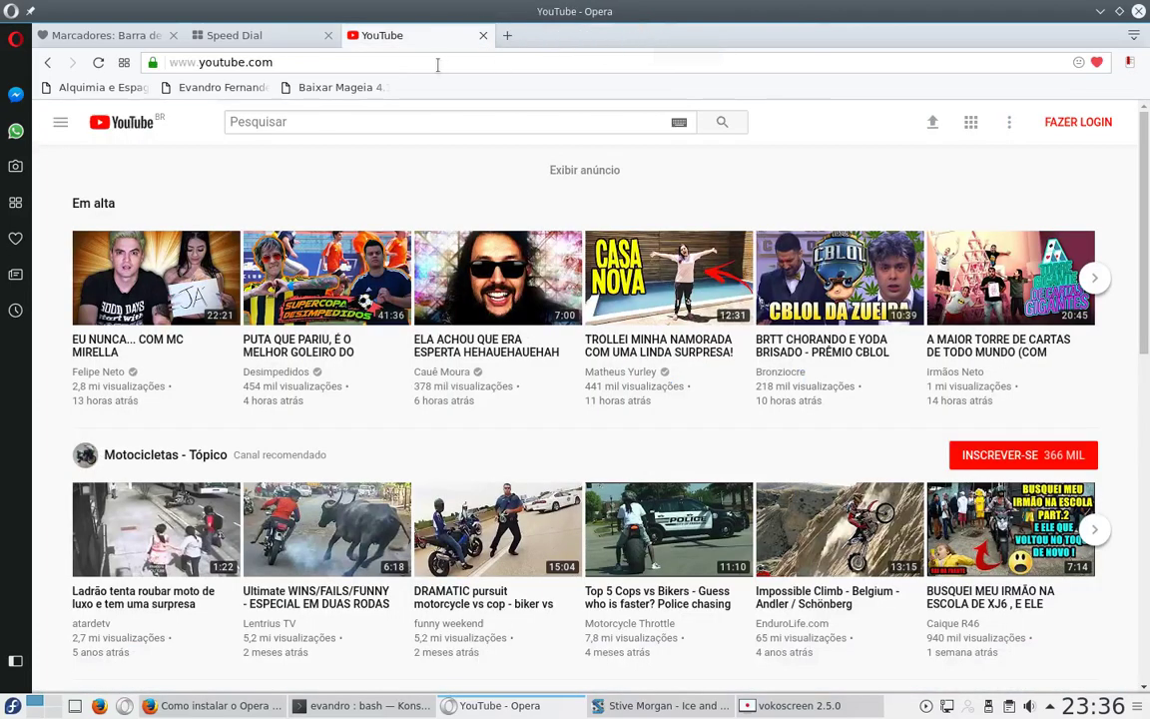
{"action": "left_click", "coordinate": [482, 36]}
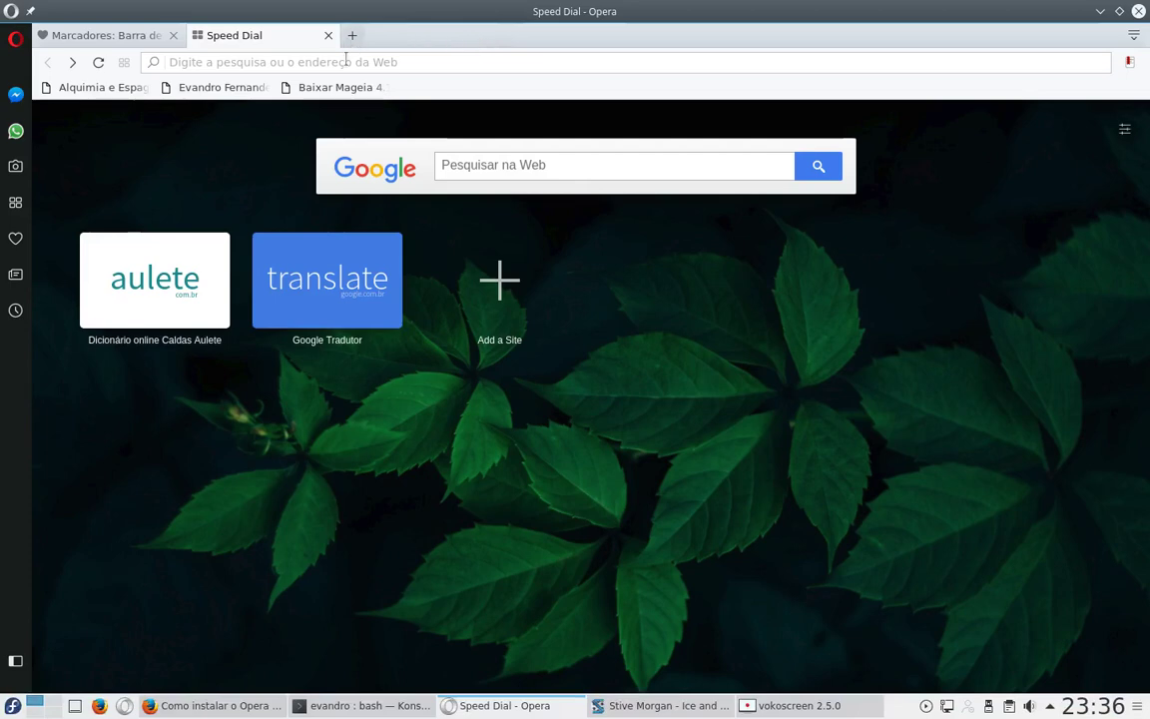
{"action": "left_click", "coordinate": [158, 38]}
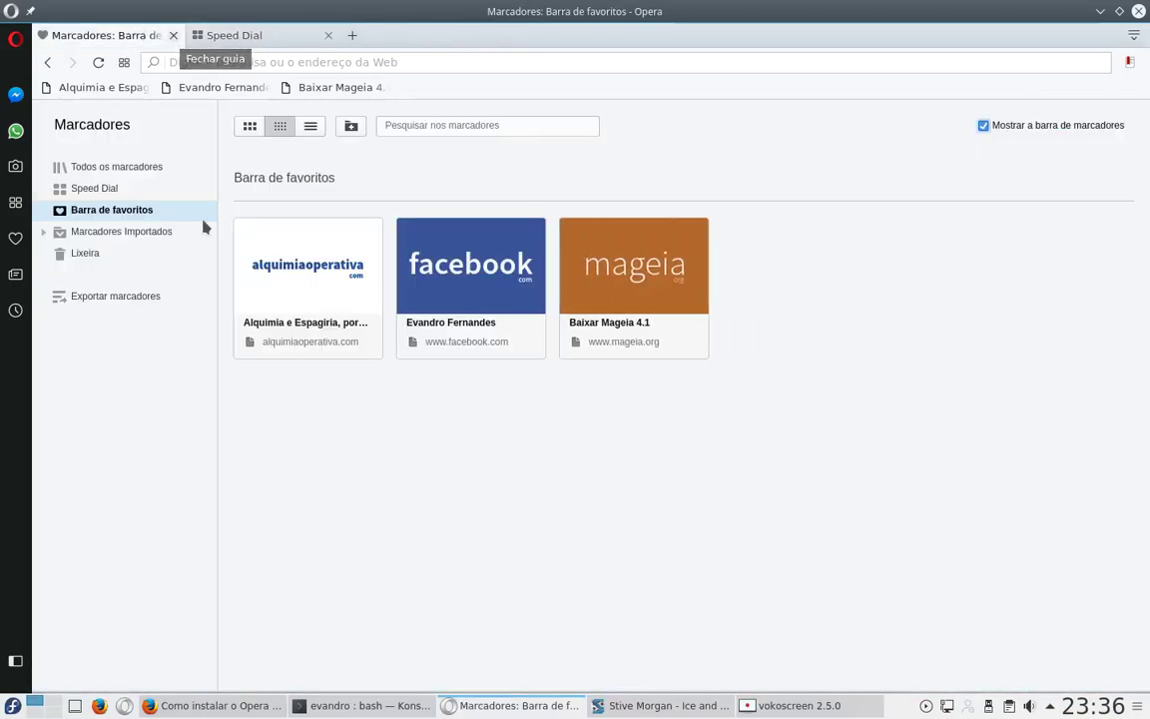
- Close the Marcadores tab and in Easy Setup try the Escuro theme before keeping Claro
{"action": "left_click", "coordinate": [173, 36]}
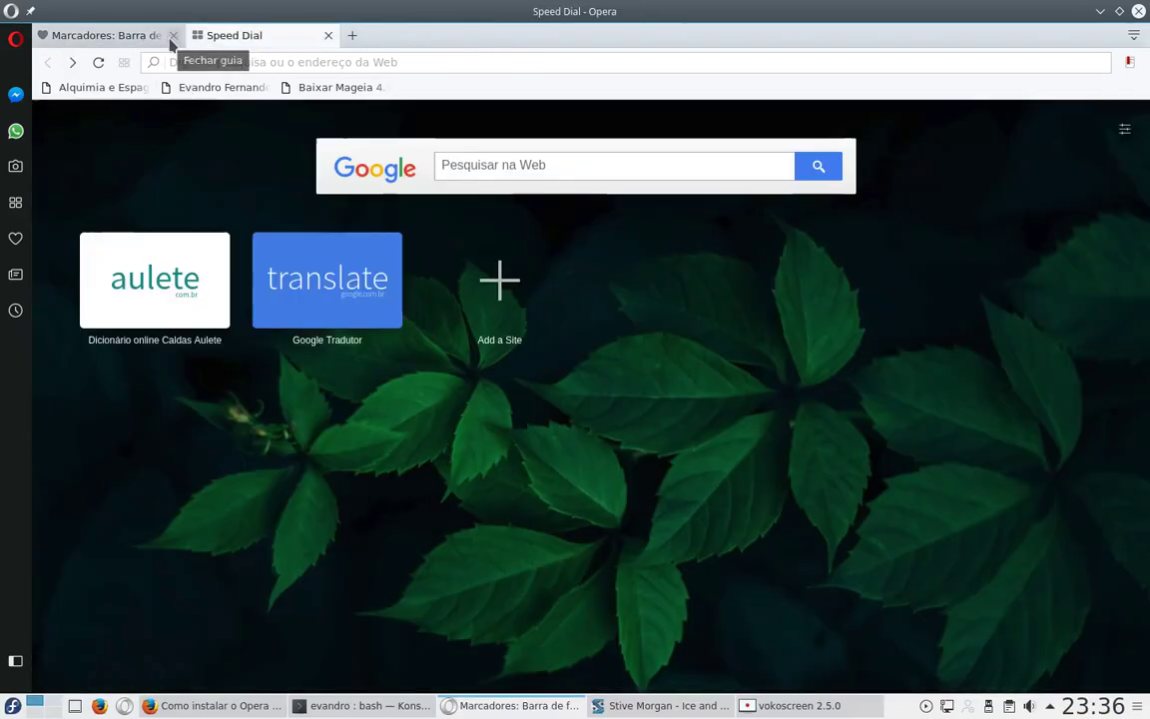
{"action": "left_click", "coordinate": [1127, 130]}
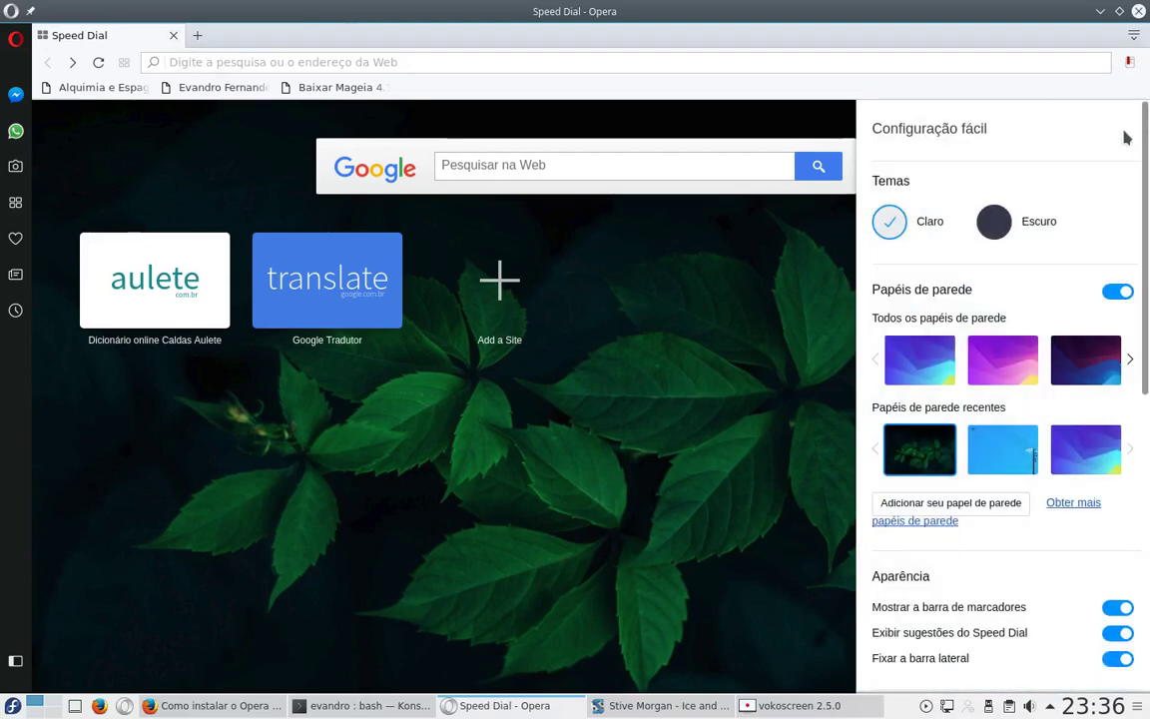
{"action": "left_click", "coordinate": [1008, 225]}
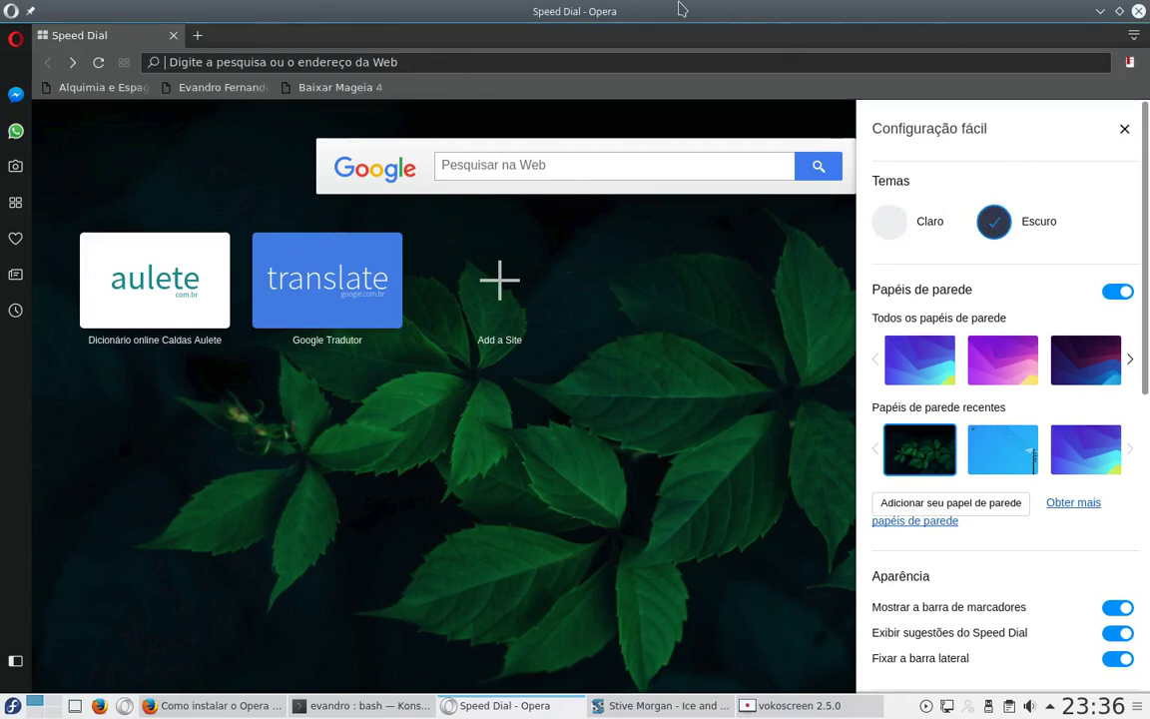
{"action": "left_click", "coordinate": [891, 224]}
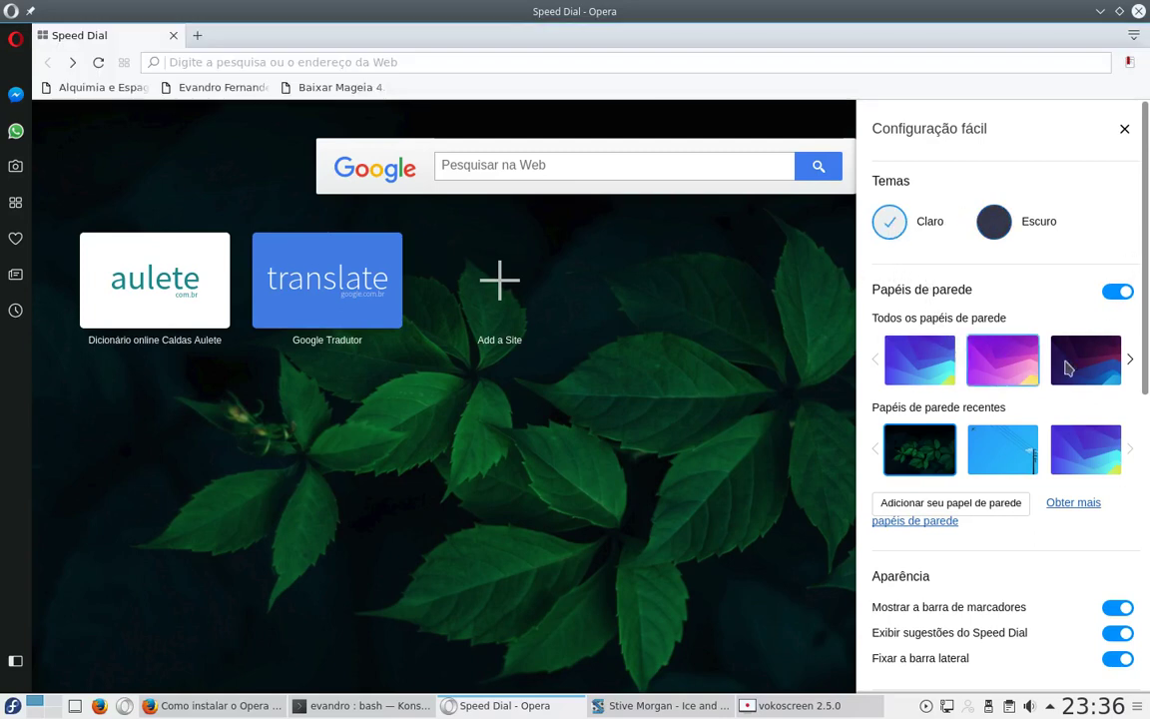
- Preview purple wallpapers, browse more choices, and settle on the green leaves wallpaper
{"action": "left_click", "coordinate": [1062, 372]}
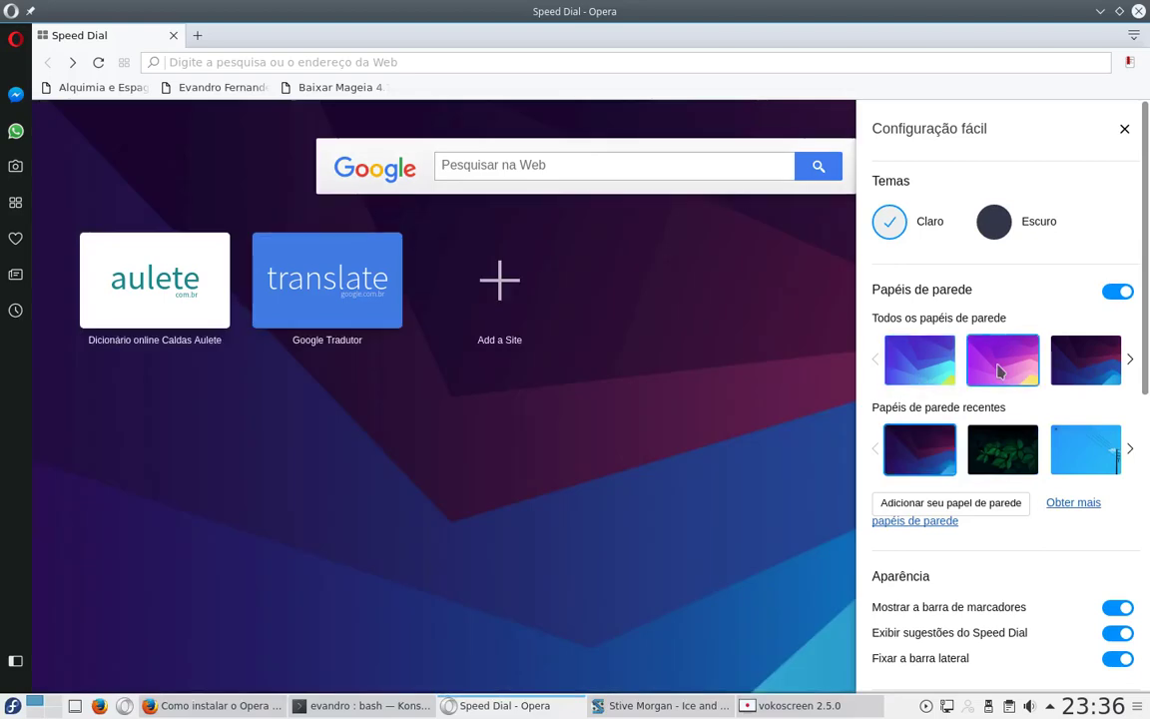
{"action": "left_click", "coordinate": [998, 364]}
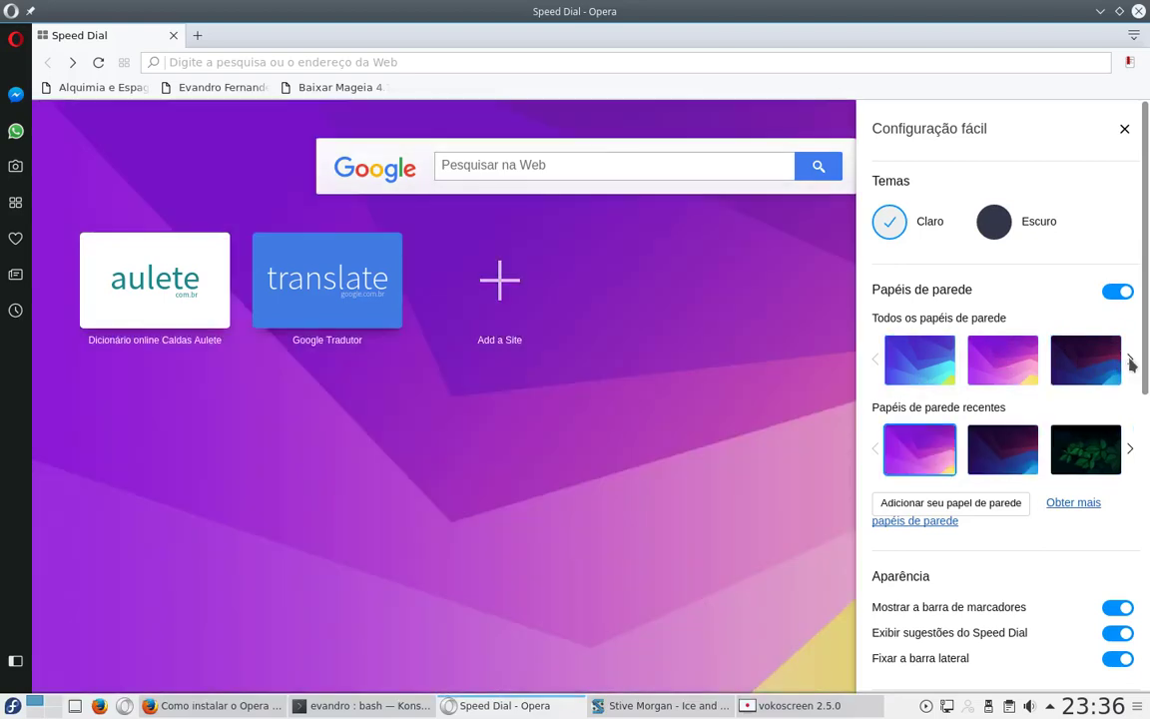
{"action": "left_click", "coordinate": [1131, 361]}
{"action": "left_click", "coordinate": [1131, 361]}
{"action": "left_click", "coordinate": [1131, 360]}
{"action": "left_click", "coordinate": [1132, 360]}
{"action": "left_click", "coordinate": [1132, 360]}
{"action": "left_click", "coordinate": [1132, 361]}
{"action": "left_click", "coordinate": [1131, 360]}
{"action": "left_click", "coordinate": [1132, 361]}
{"action": "left_click", "coordinate": [1131, 361]}
{"action": "left_click", "coordinate": [1132, 360]}
{"action": "left_click", "coordinate": [1131, 360]}
{"action": "left_click", "coordinate": [1131, 360]}
{"action": "left_click", "coordinate": [1072, 465]}
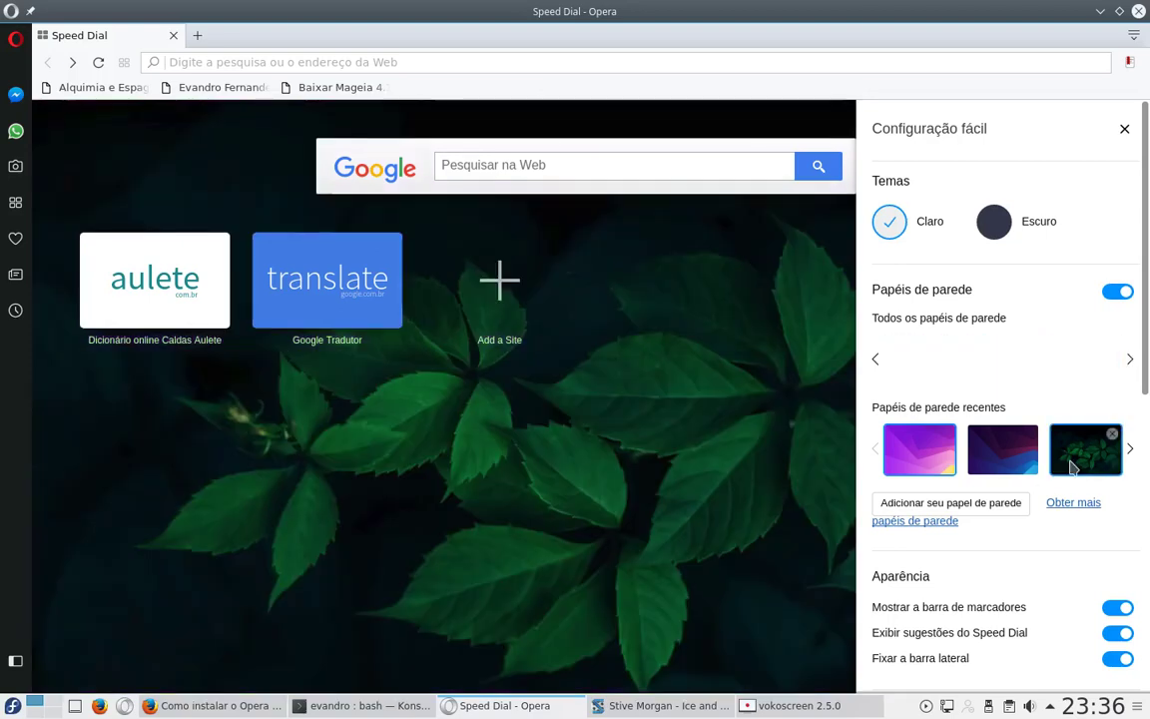
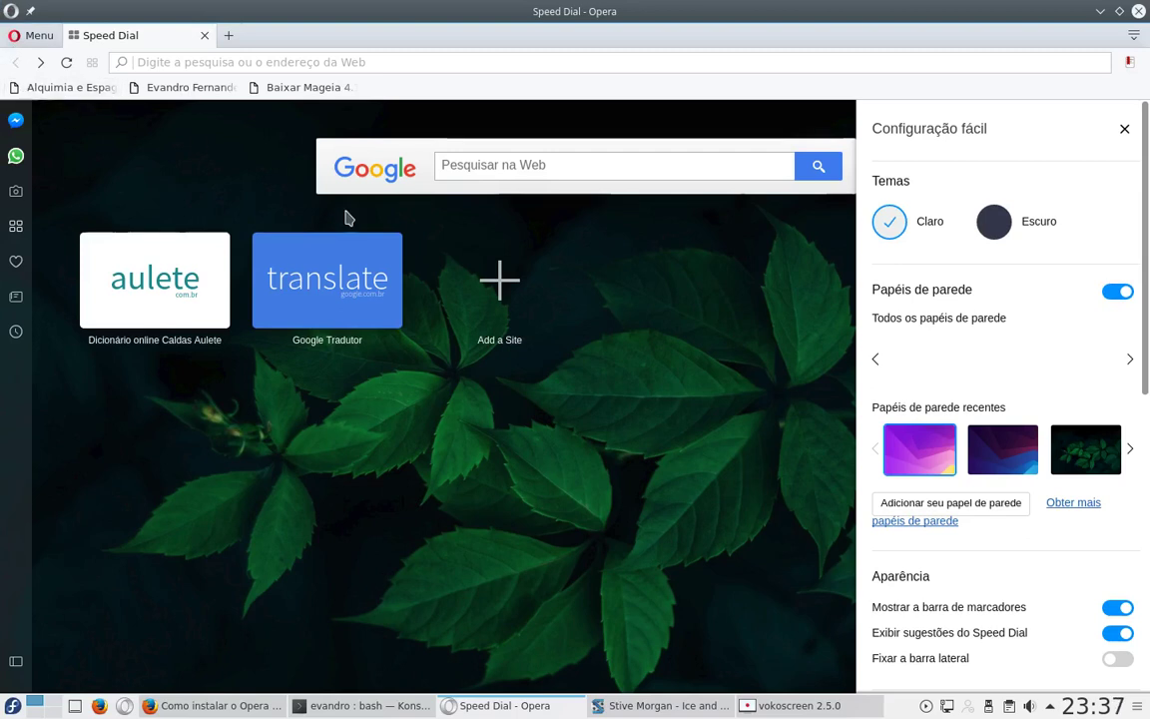
- Turn on 'Fixar a barra lateral' in Easy Setup, then close the panel
{"action": "left_click", "coordinate": [1117, 658]}
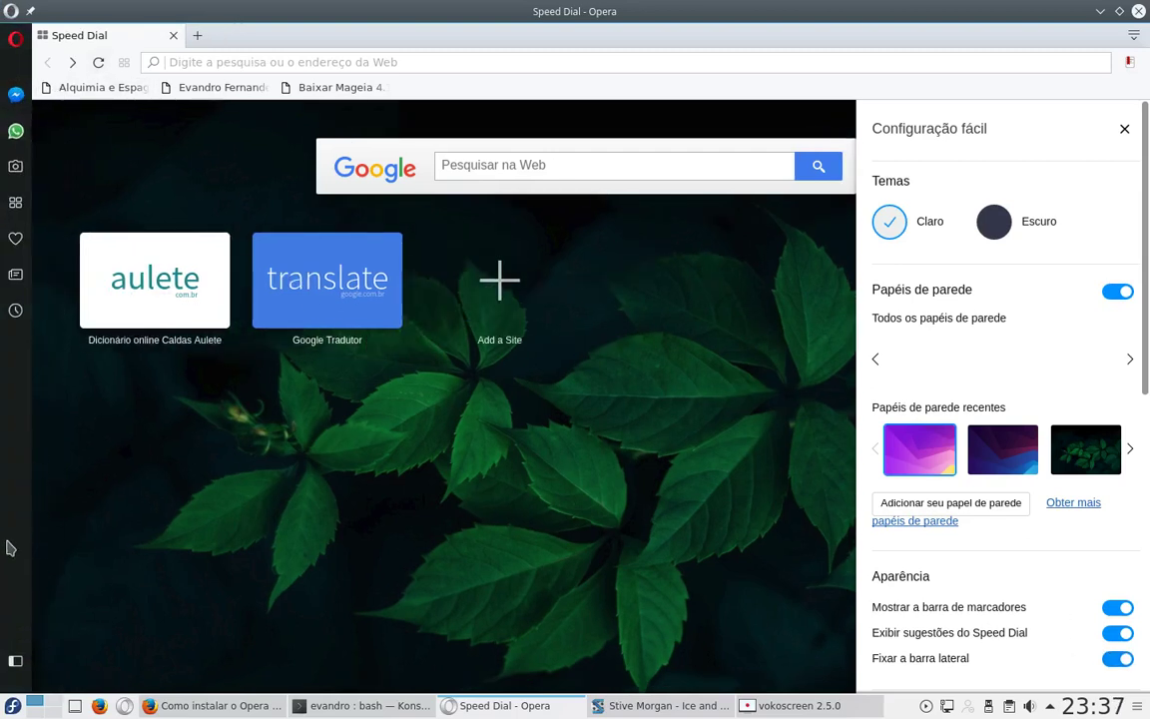
{"action": "left_click", "coordinate": [1125, 129]}
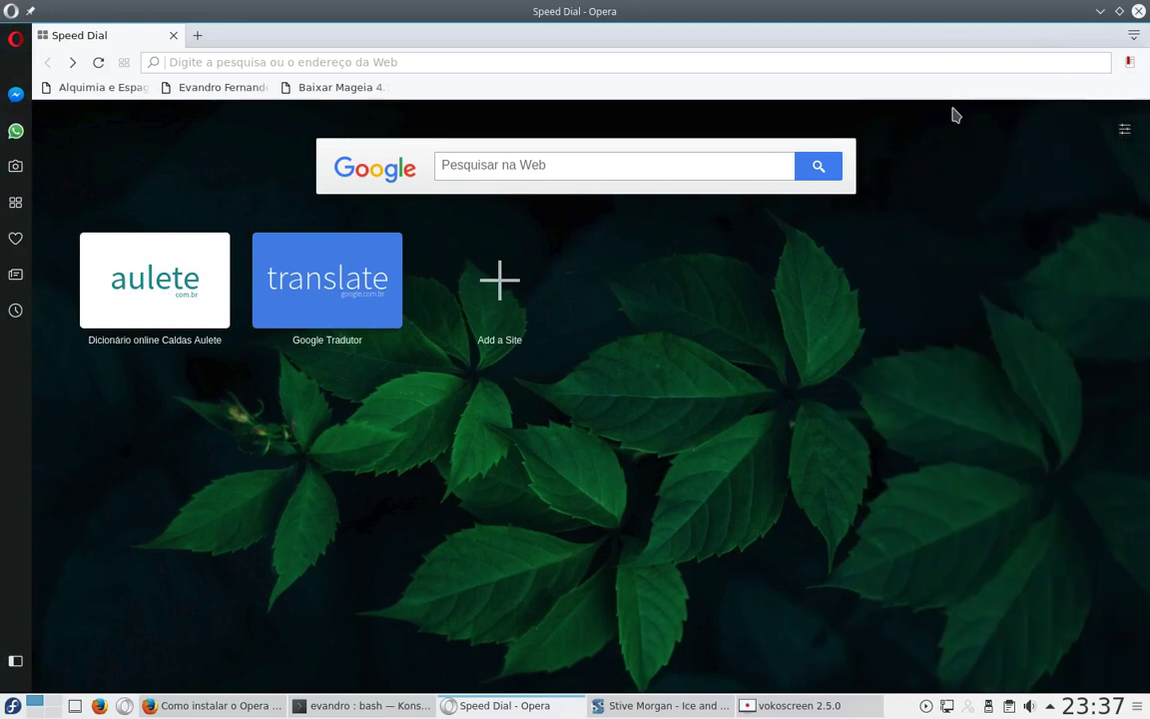
- Close the Opera window and restore vokoscreen 2.5.0 from the taskbar
{"action": "left_click", "coordinate": [1140, 12]}
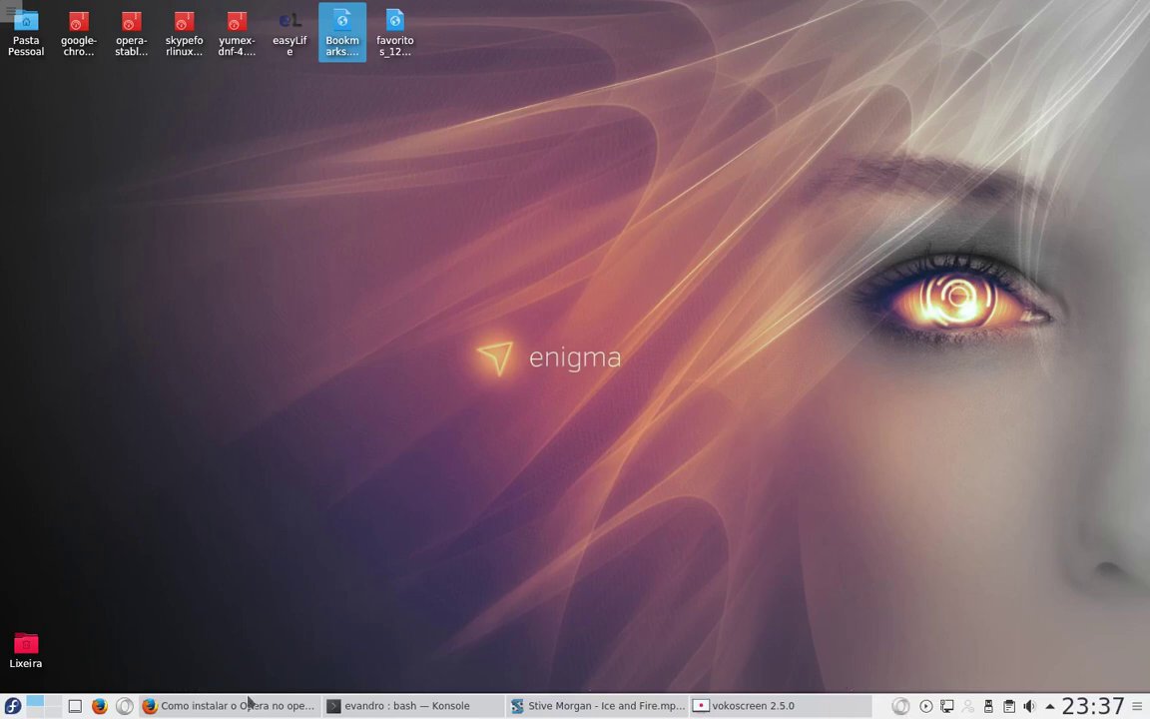
{"action": "mouse_move", "coordinate": [365, 706]}
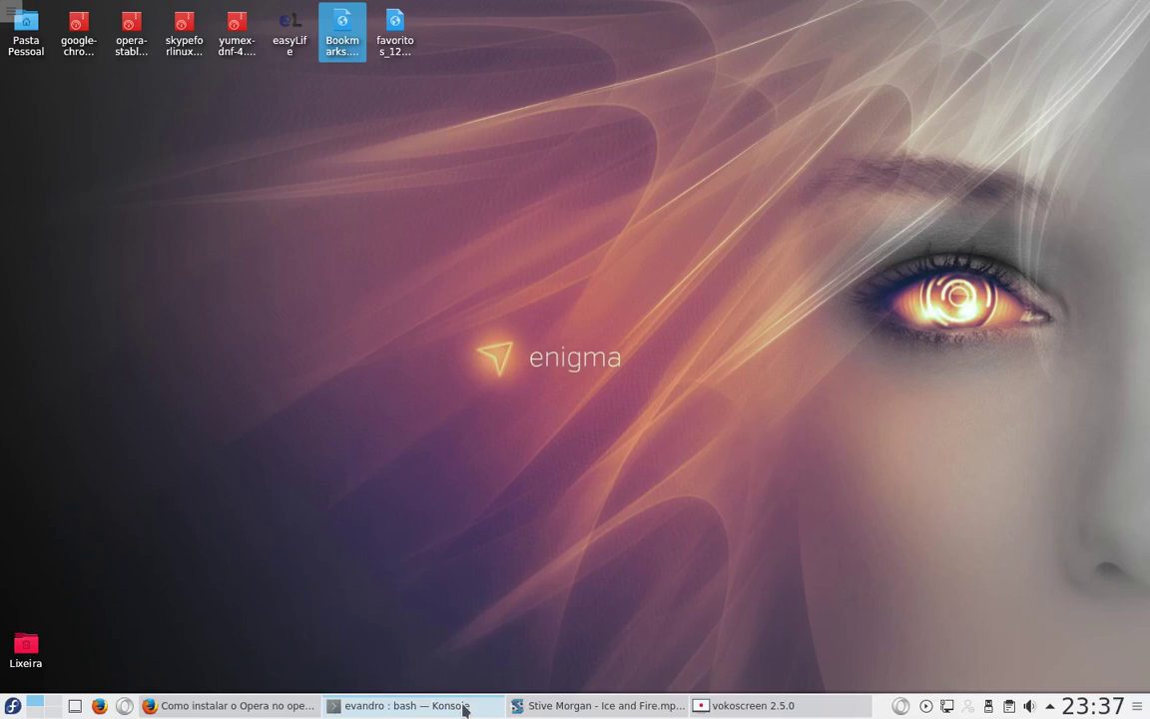
{"action": "left_click", "coordinate": [801, 707]}
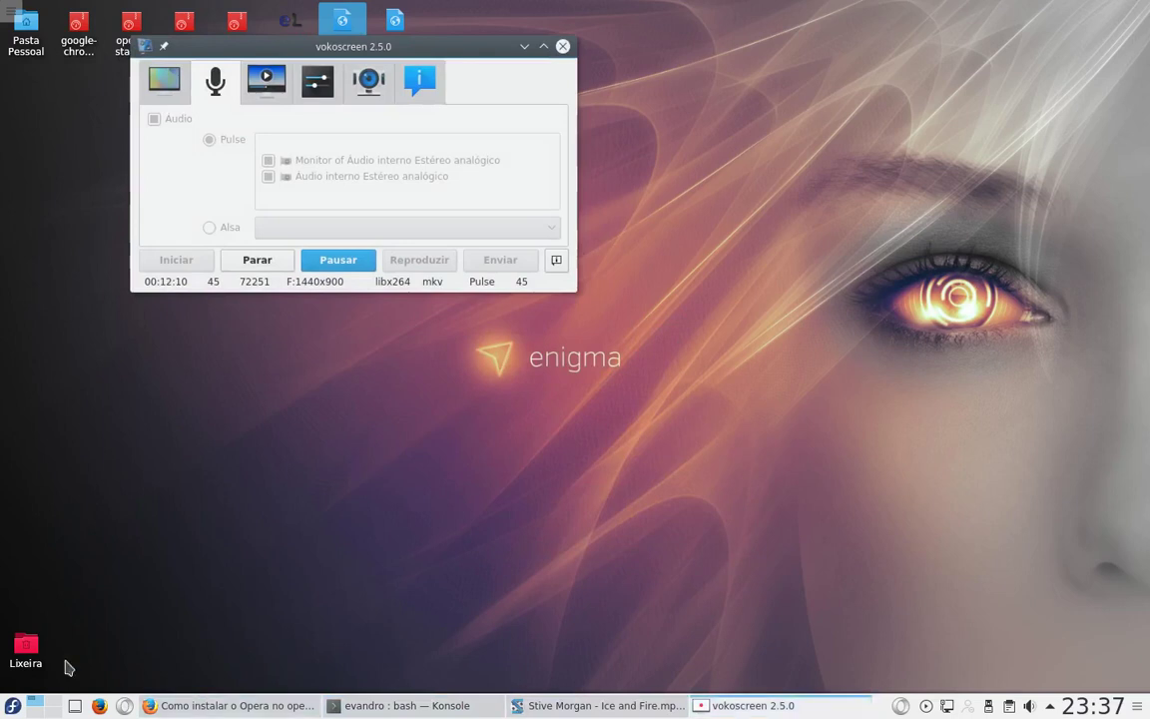